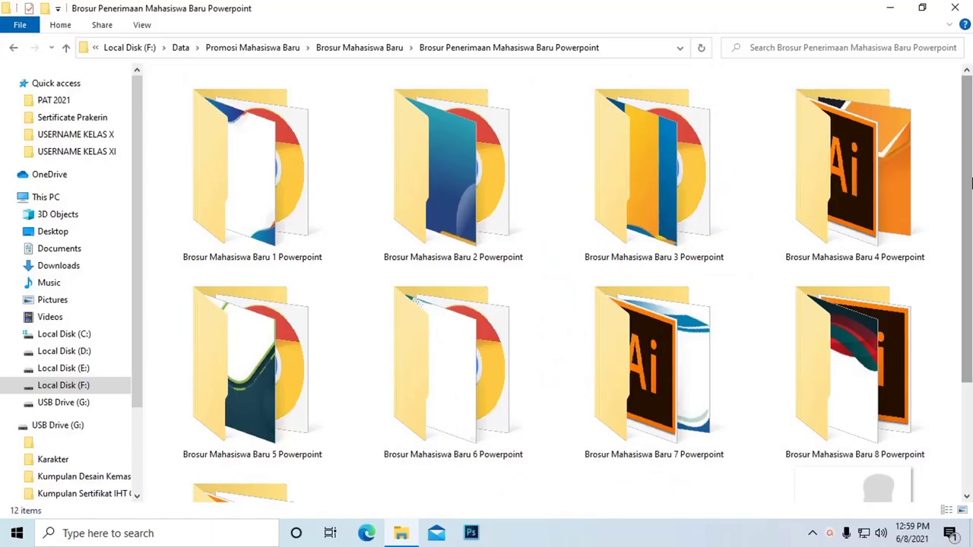
# Browse the brochure folders and preview the student, building and silhouette images
pyautogui.moveTo(967, 184); pyautogui.dragTo(940, 282)
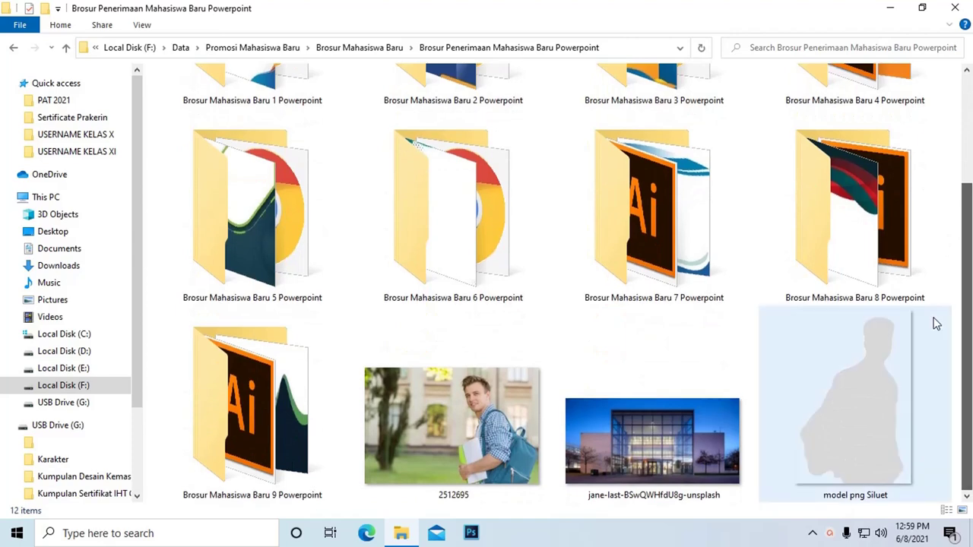
pyautogui.click(276, 396)
pyautogui.scroll(2, 304, 336)
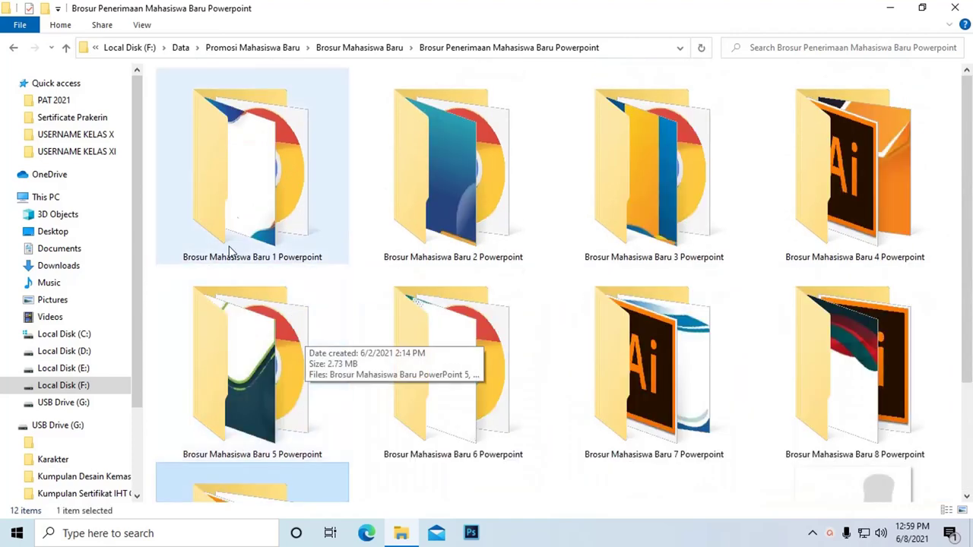
pyautogui.keyDown('shift'); pyautogui.click(235, 189); pyautogui.keyUp('shift')
pyautogui.scroll(-2, 452, 211)
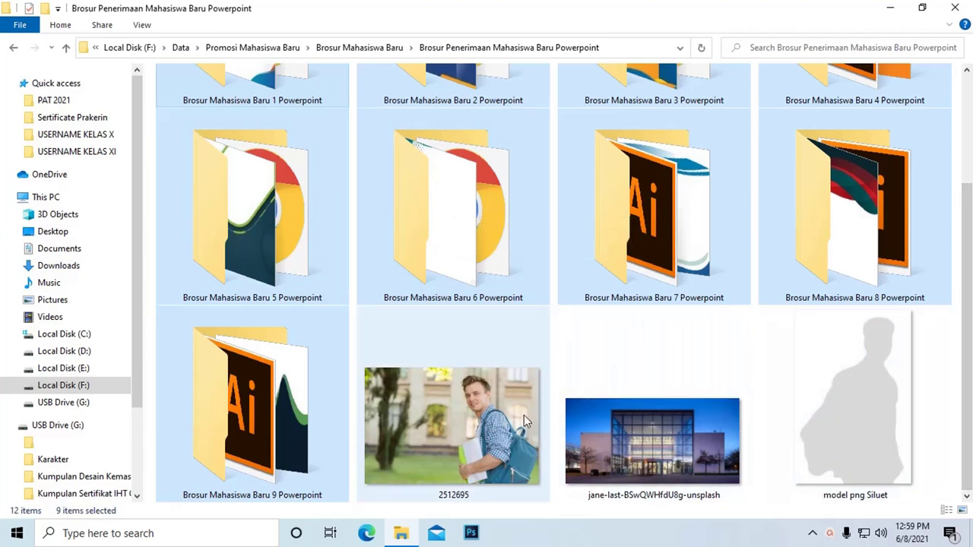
pyautogui.click(508, 408)
pyautogui.click(679, 408)
pyautogui.click(905, 383)
pyautogui.click(666, 426)
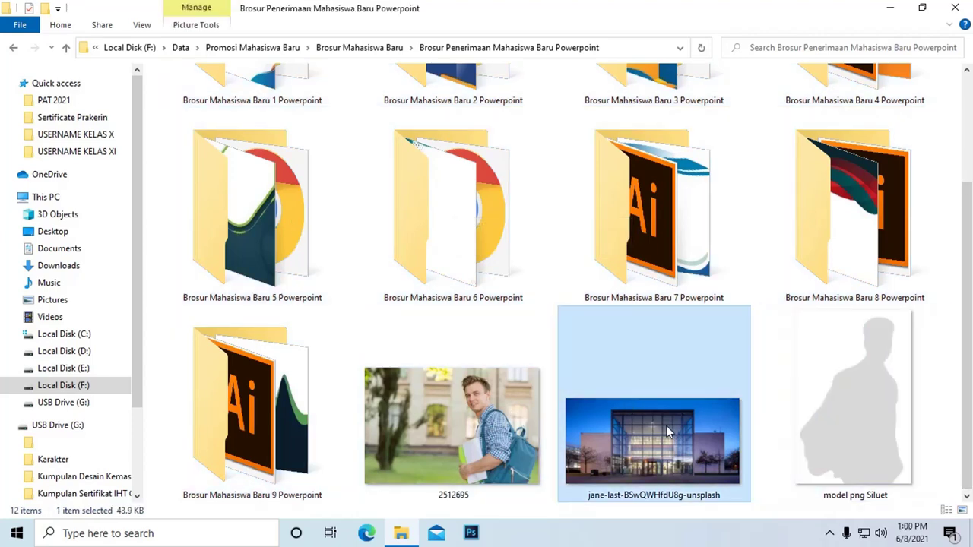
pyautogui.click(472, 439)
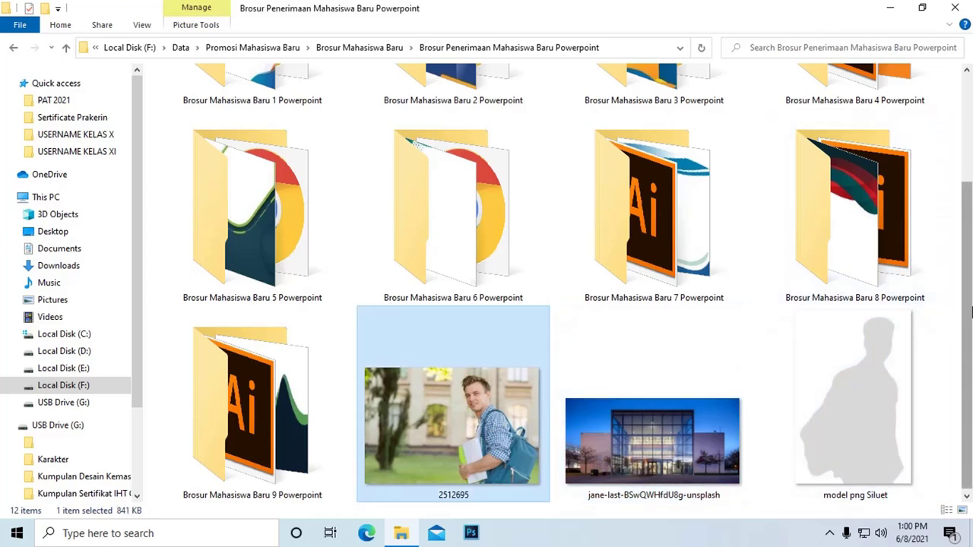
pyautogui.moveTo(965, 298)
pyautogui.mouseDown()
pyautogui.moveTo(972, 186)
pyautogui.moveTo(948, 335)
pyautogui.mouseUp()
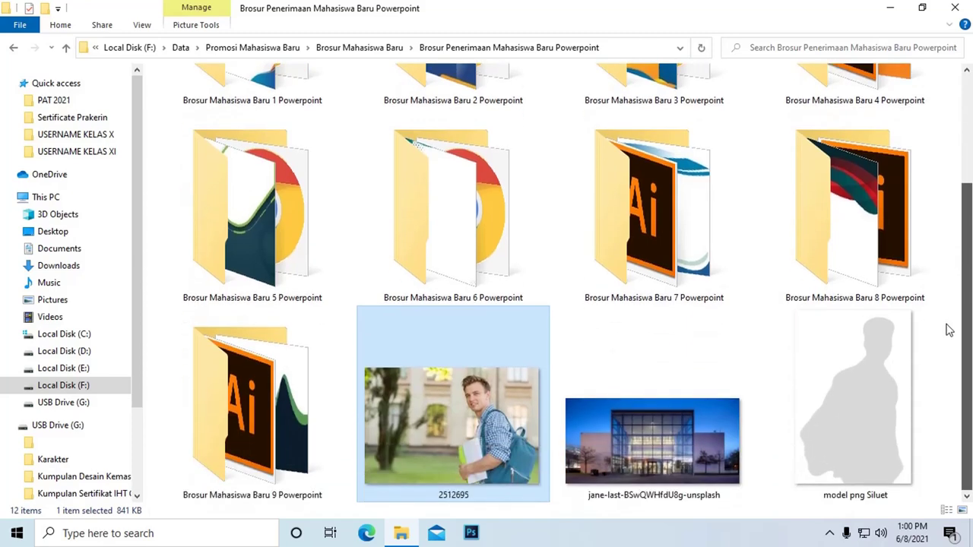
pyautogui.scroll(3, 456, 228)
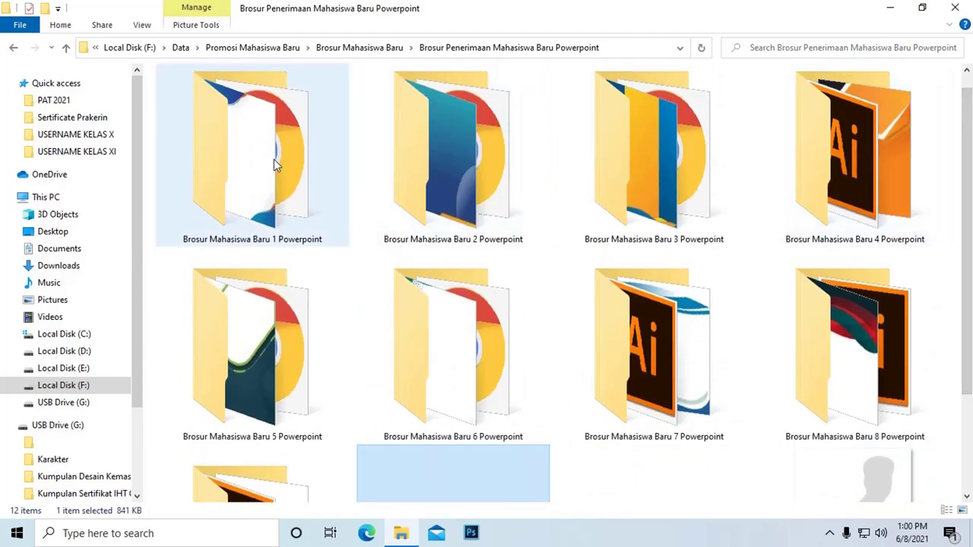
# Open the Brosur Mahasiswa Baru PowerPoint 9 presentation from its folder
pyautogui.doubleClick(258, 152)
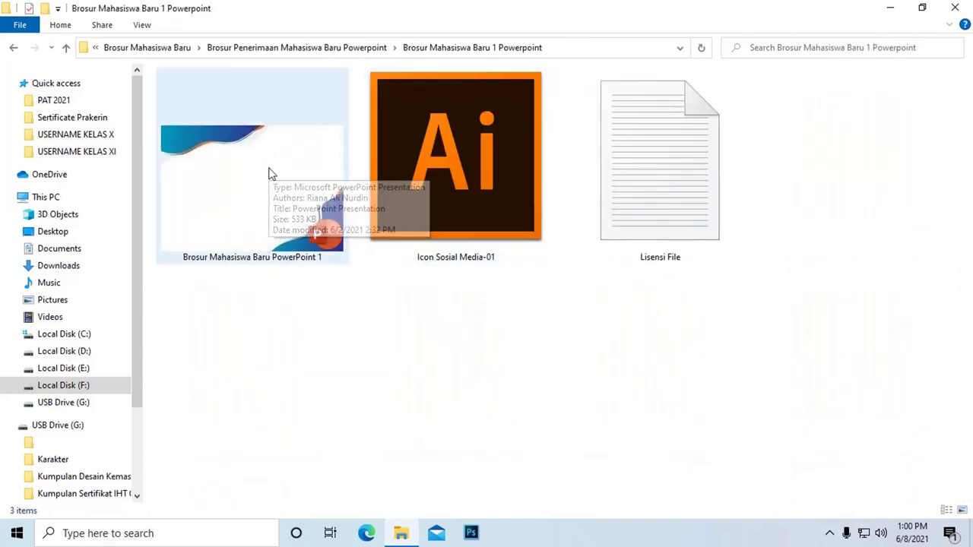
pyautogui.hotkey('alt', 'Left')
pyautogui.scroll(-2, 279, 228)
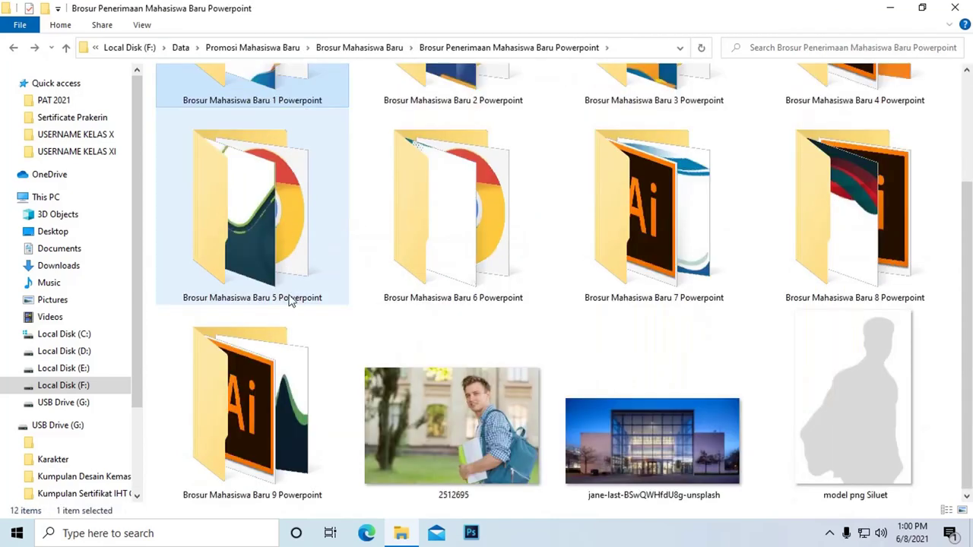
pyautogui.doubleClick(264, 381)
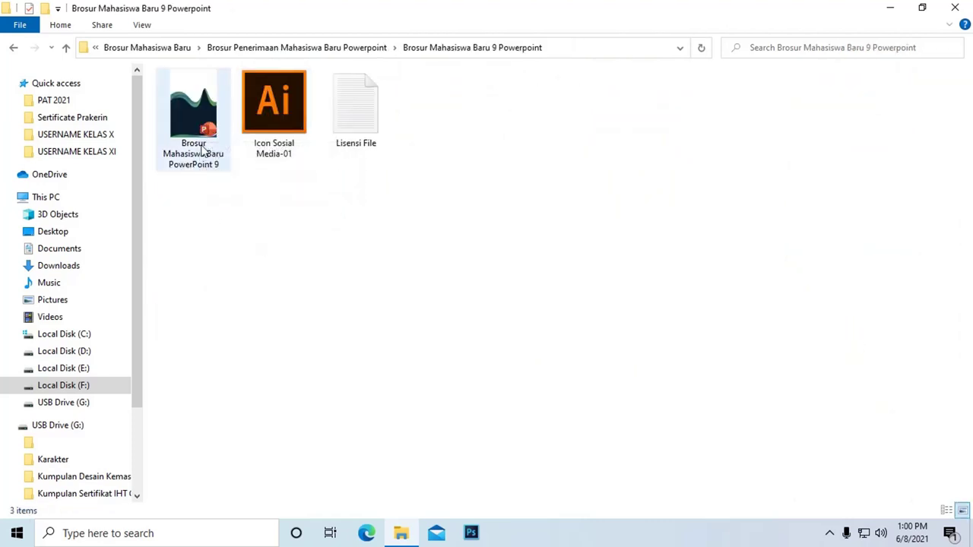
pyautogui.click(188, 131)
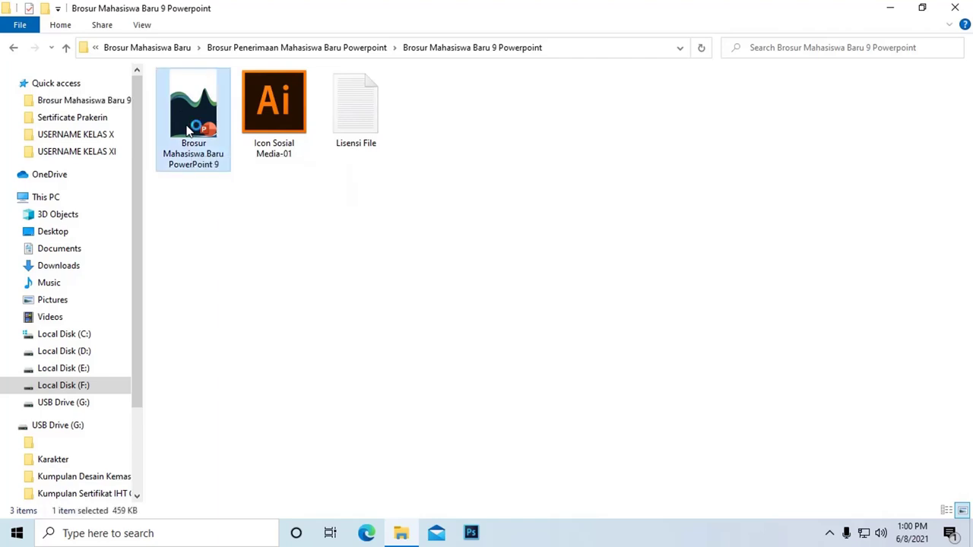
pyautogui.doubleClick(188, 131)
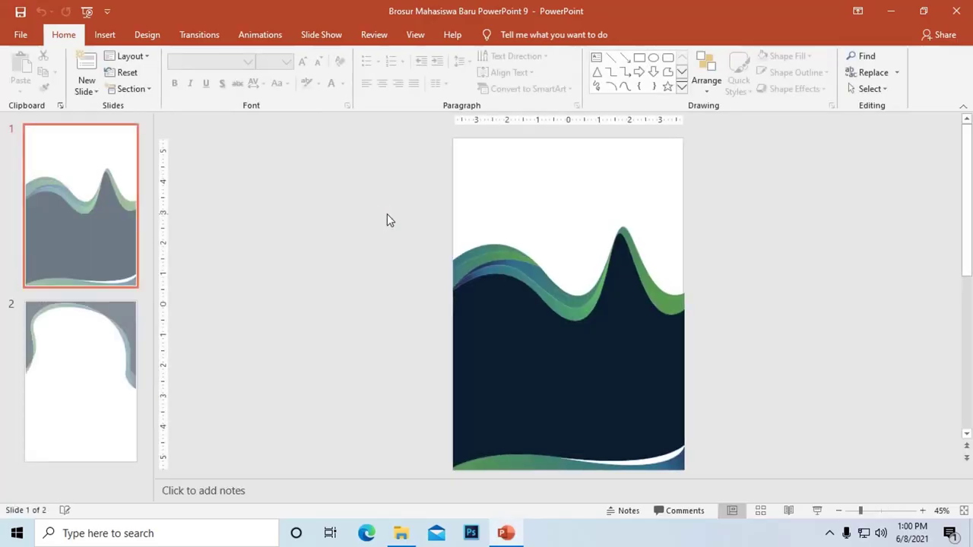
# Dismiss the activation wizard and open Brosur Mahasiswa Baru PowerPoint 1 from its folder
pyautogui.hotkey('alt', 'Tab')
pyautogui.hotkey('alt', 'Tab')
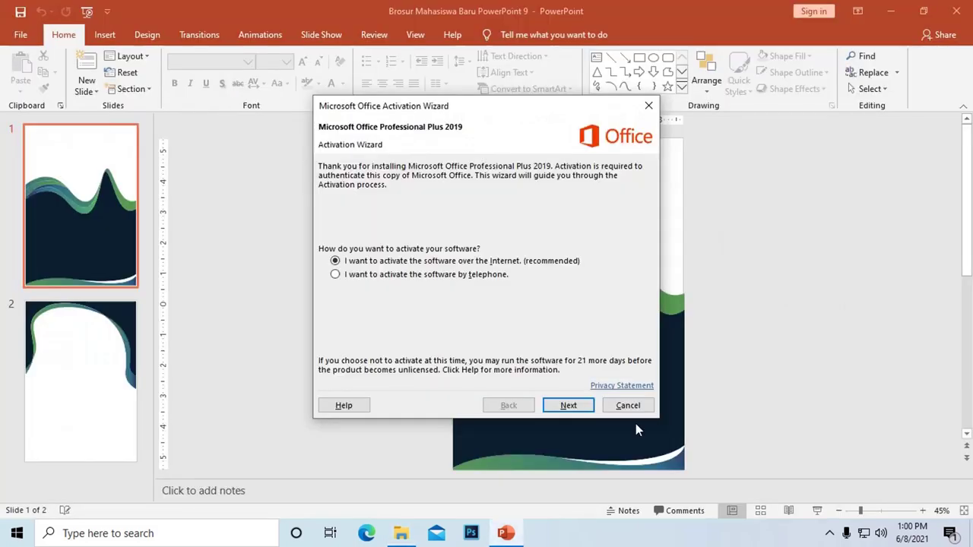
pyautogui.click(628, 405)
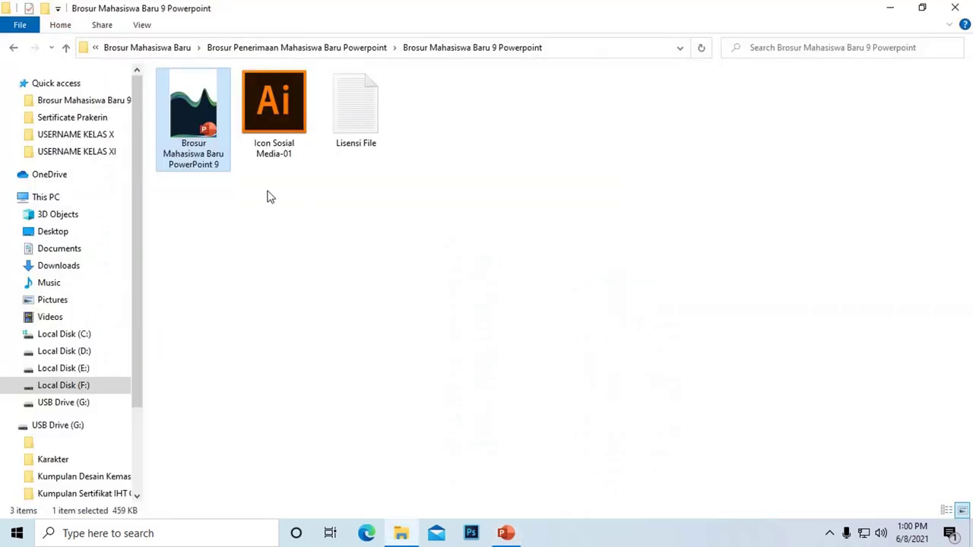
pyautogui.hotkey('alt', 'Left')
pyautogui.scroll(2, 287, 185)
pyautogui.doubleClick(270, 156)
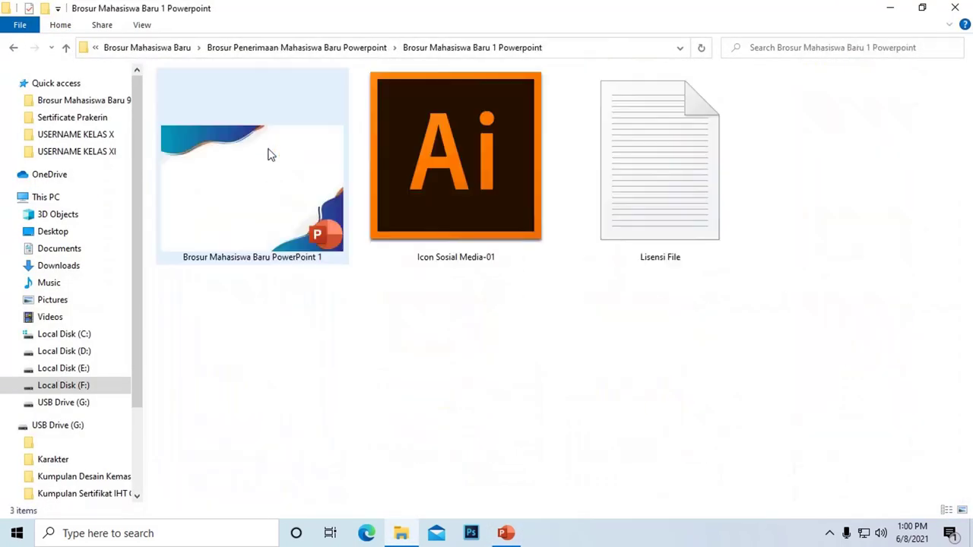
pyautogui.doubleClick(276, 199)
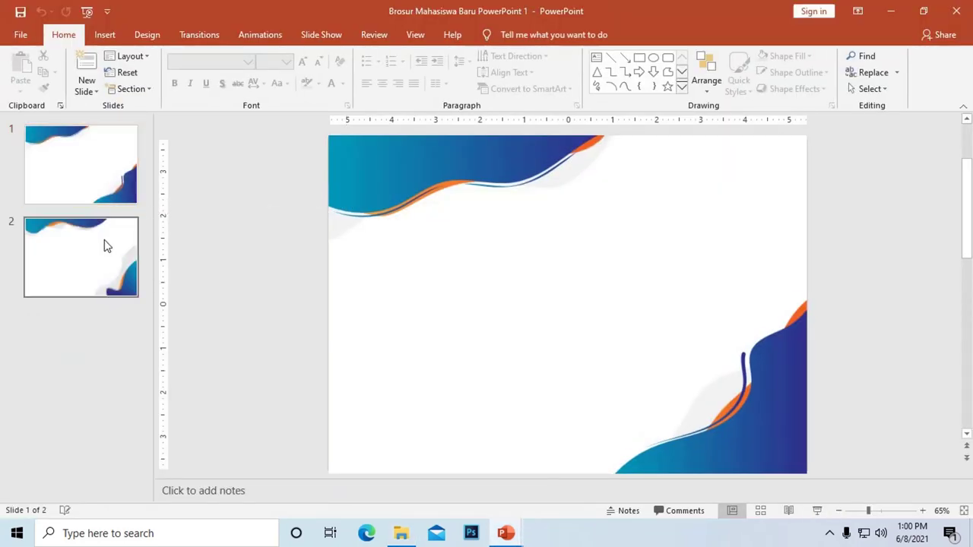
pyautogui.click(104, 241)
pyautogui.click(110, 181)
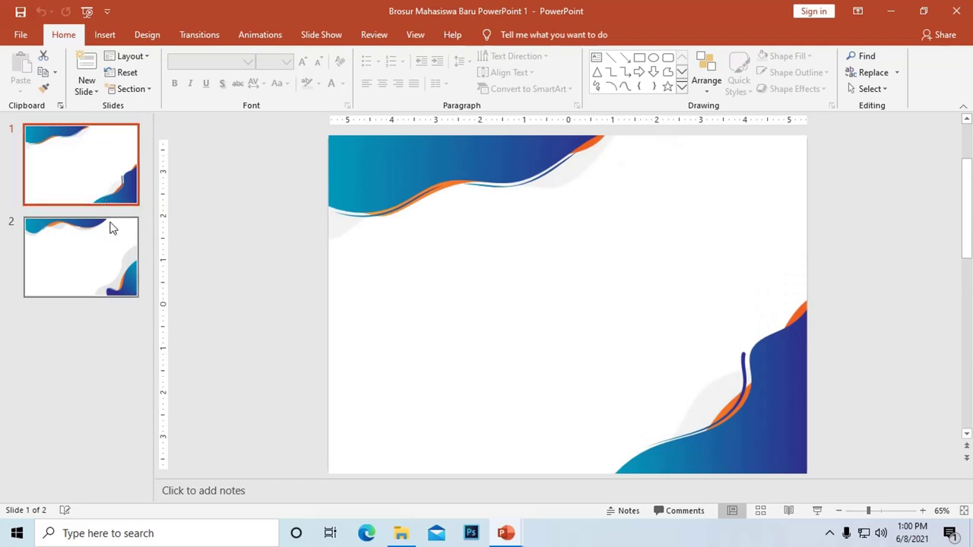
pyautogui.click(114, 232)
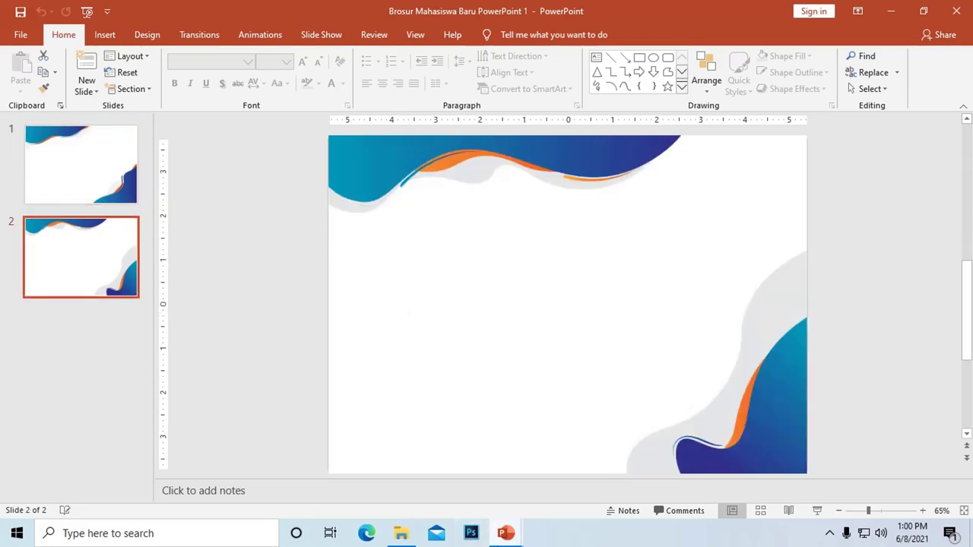
pyautogui.moveTo(513, 536)
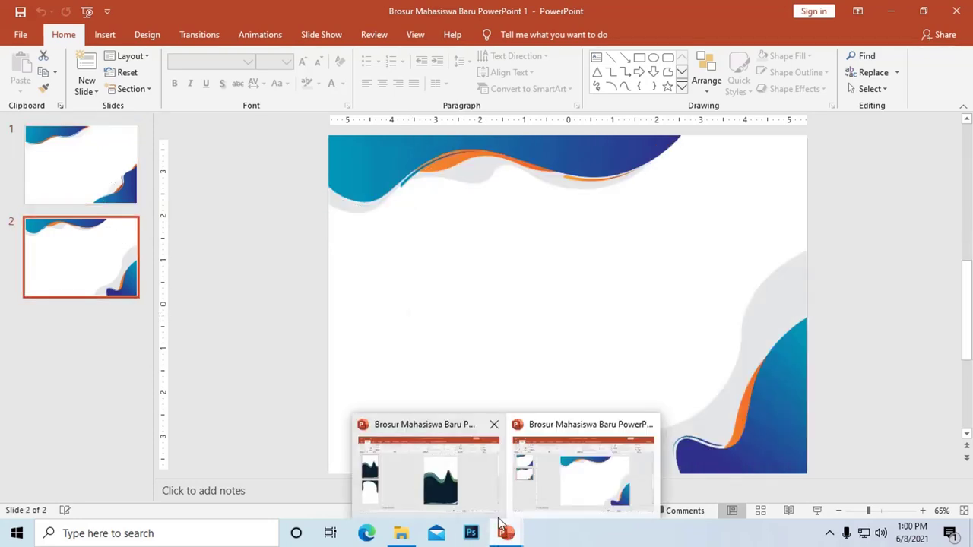
pyautogui.click(448, 486)
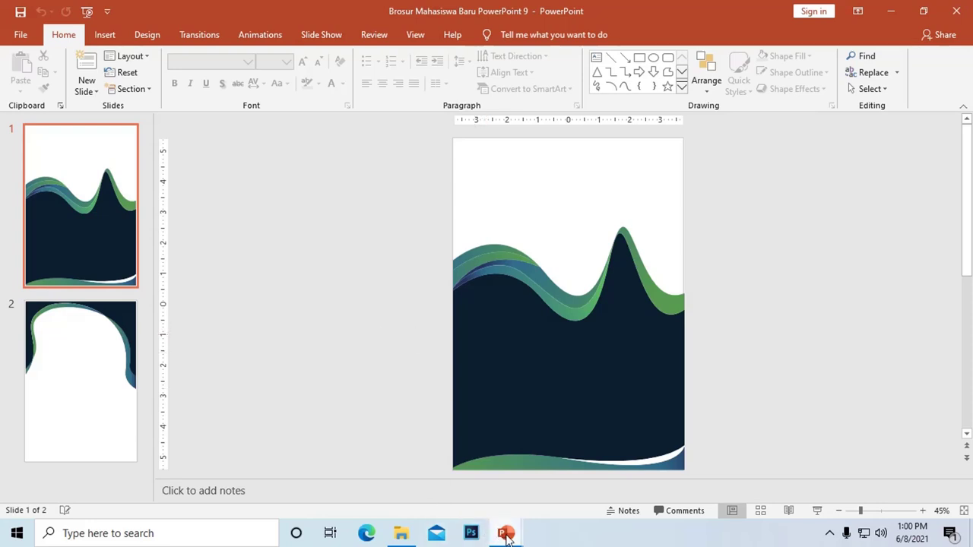
pyautogui.moveTo(506, 535)
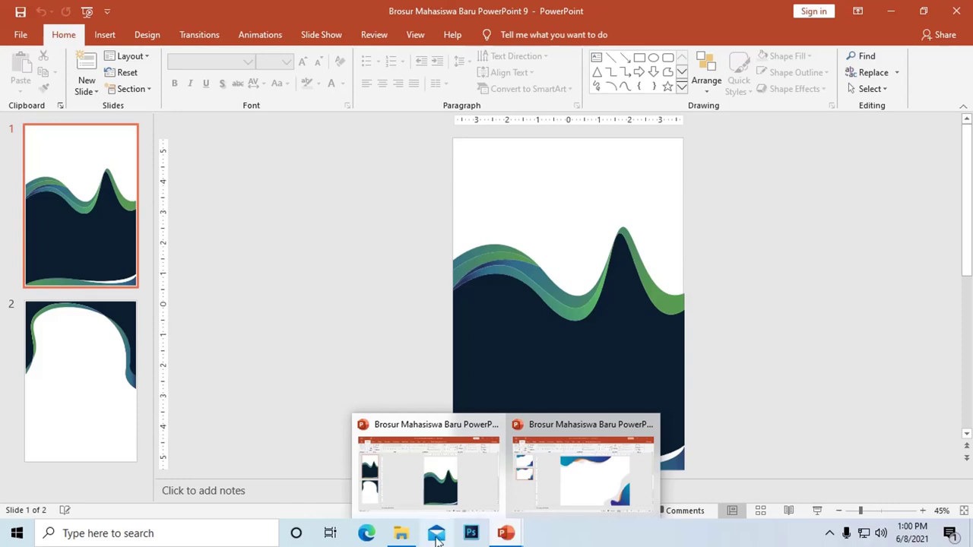
pyautogui.moveTo(402, 535)
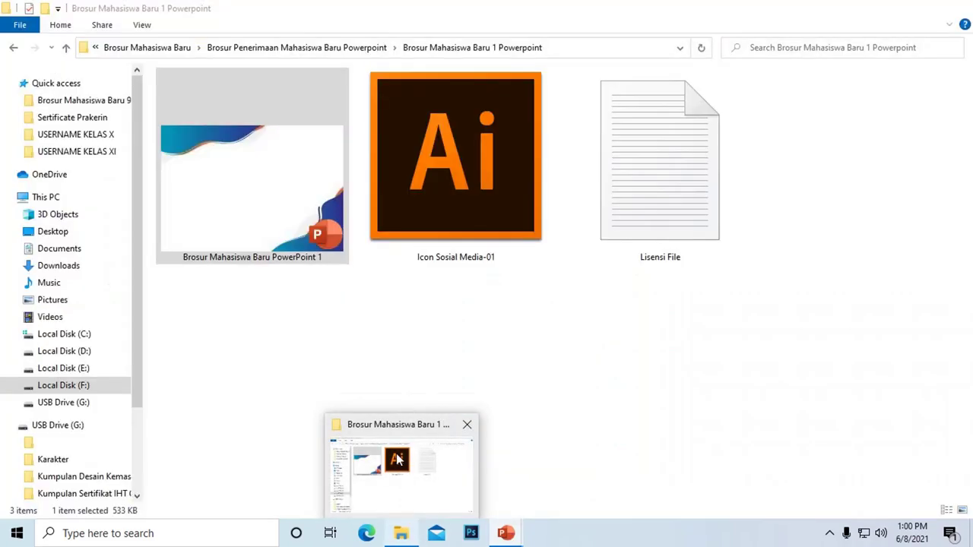
pyautogui.click(397, 458)
pyautogui.click(332, 47)
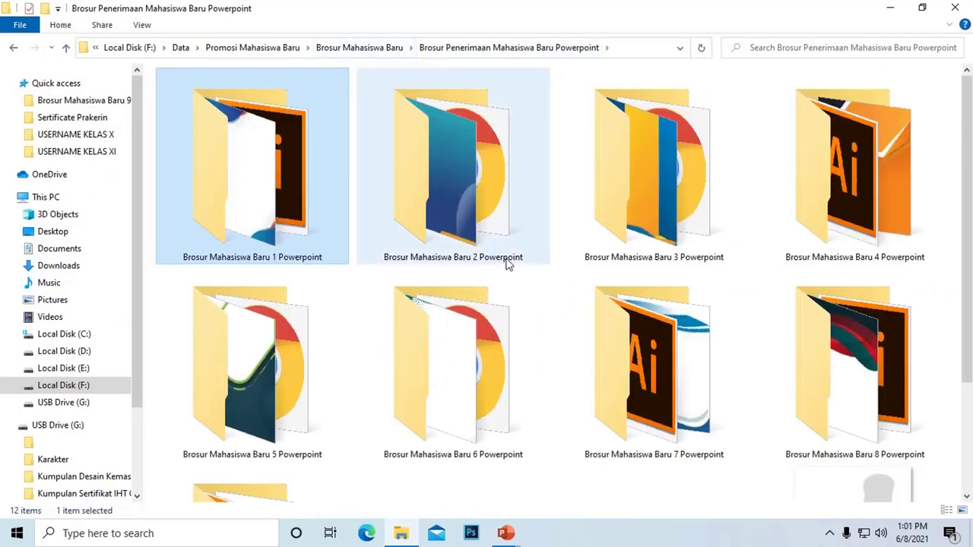
pyautogui.moveTo(962, 251); pyautogui.dragTo(962, 357)
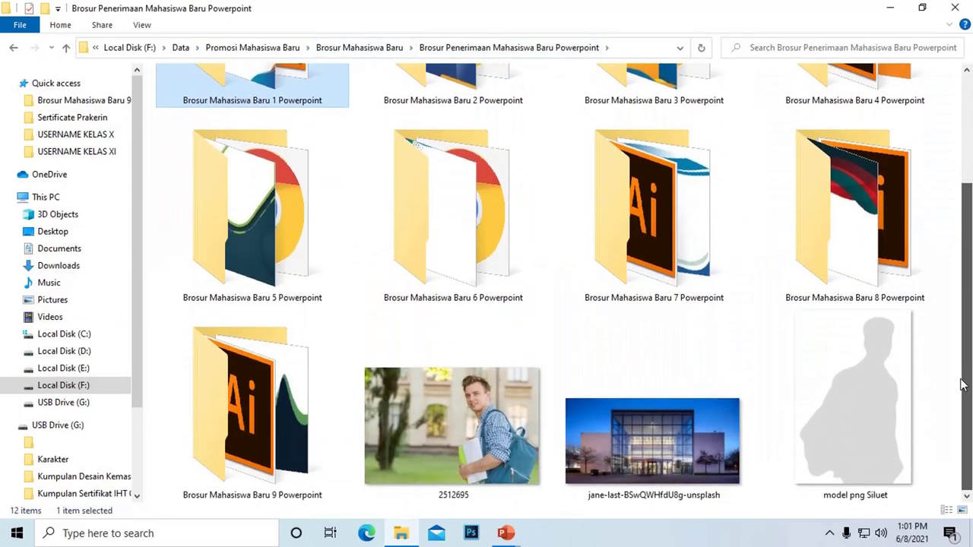
pyautogui.scroll(3, 471, 317)
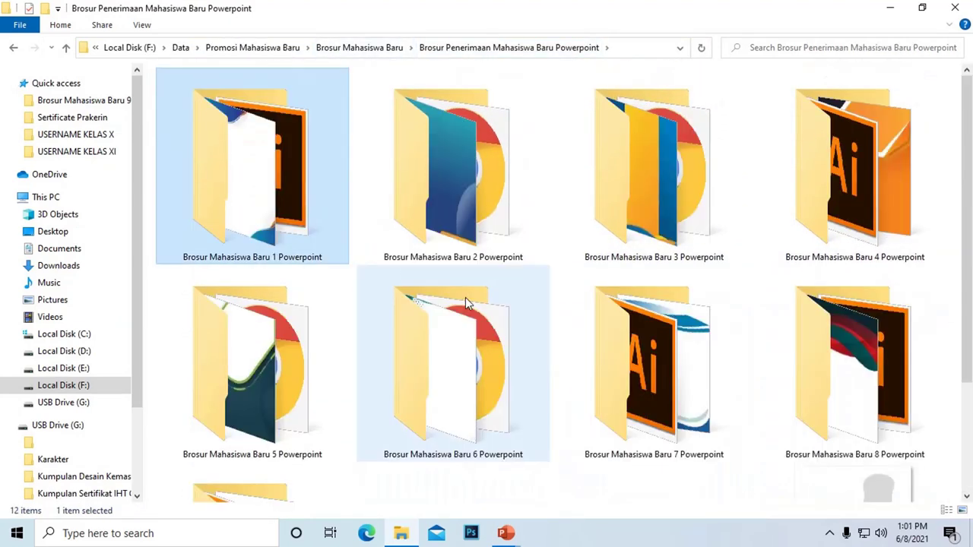
pyautogui.scroll(-3, 467, 297)
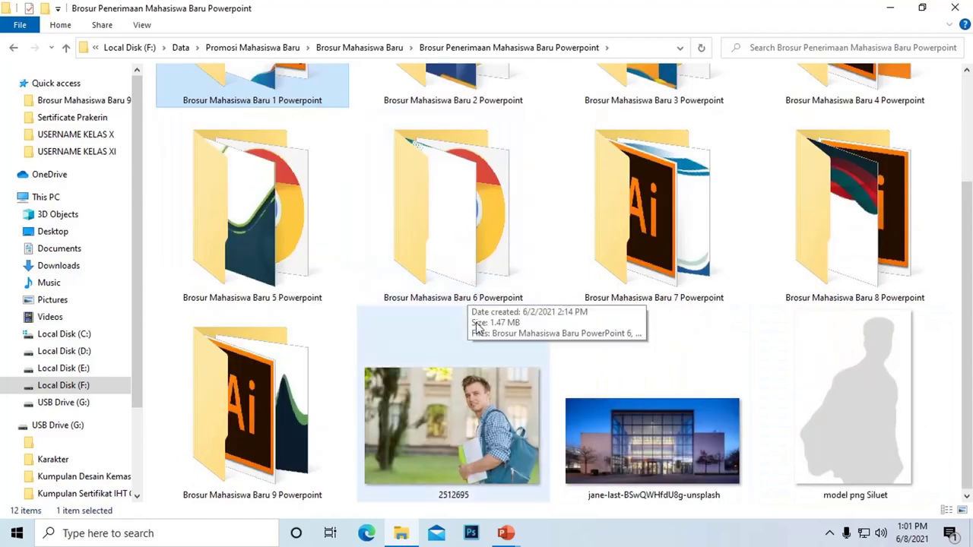
pyautogui.click(506, 533)
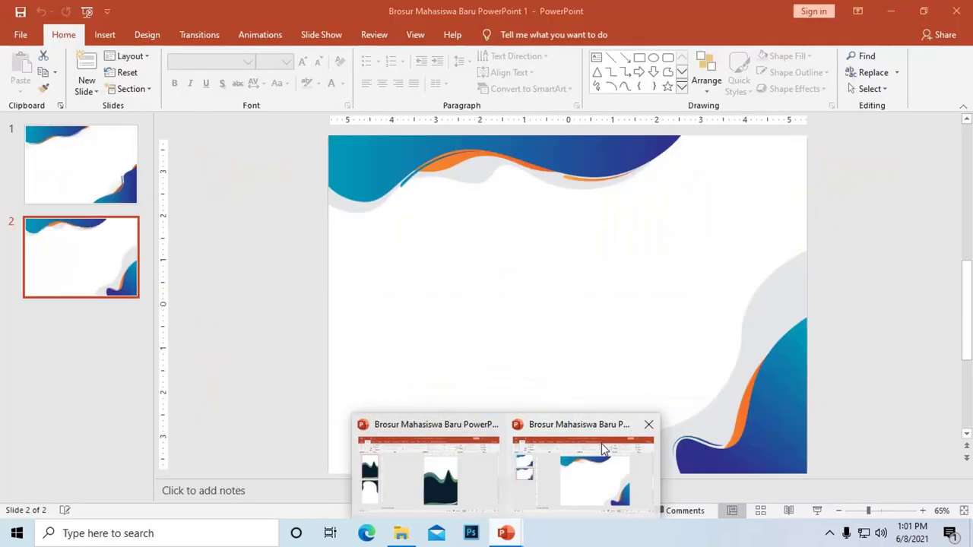
pyautogui.click(601, 443)
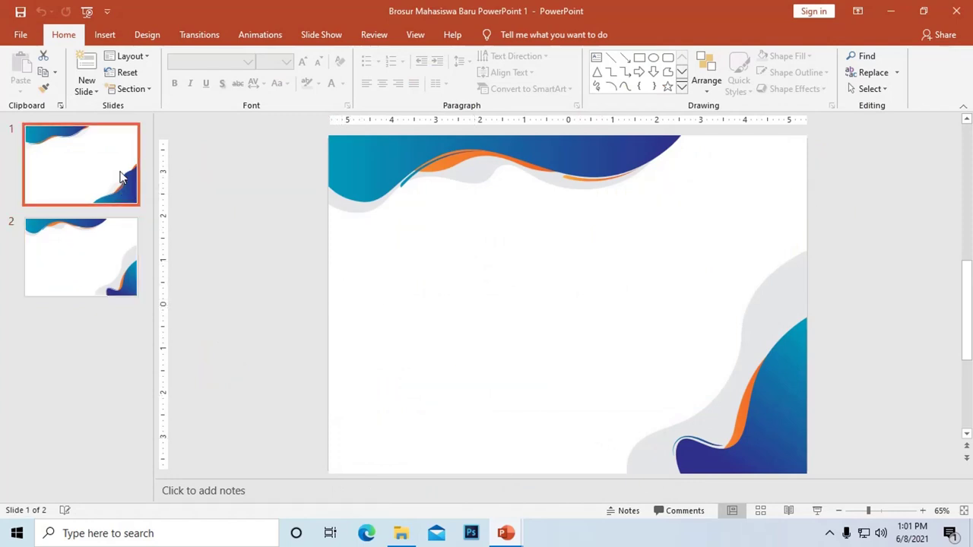
# Duplicate slide 1, then test moving its wave background and undo the move
pyautogui.click(120, 176)
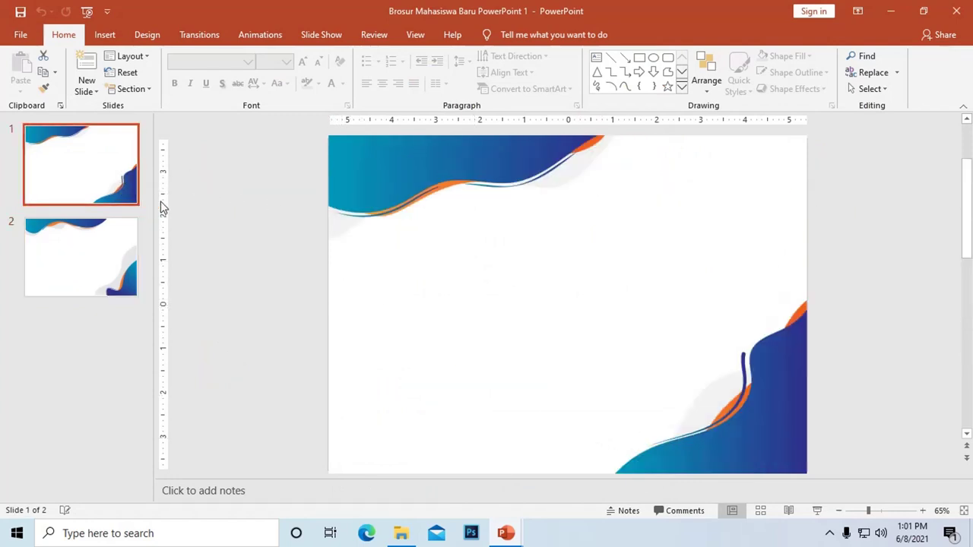
pyautogui.hotkey('ctrl', 'd')
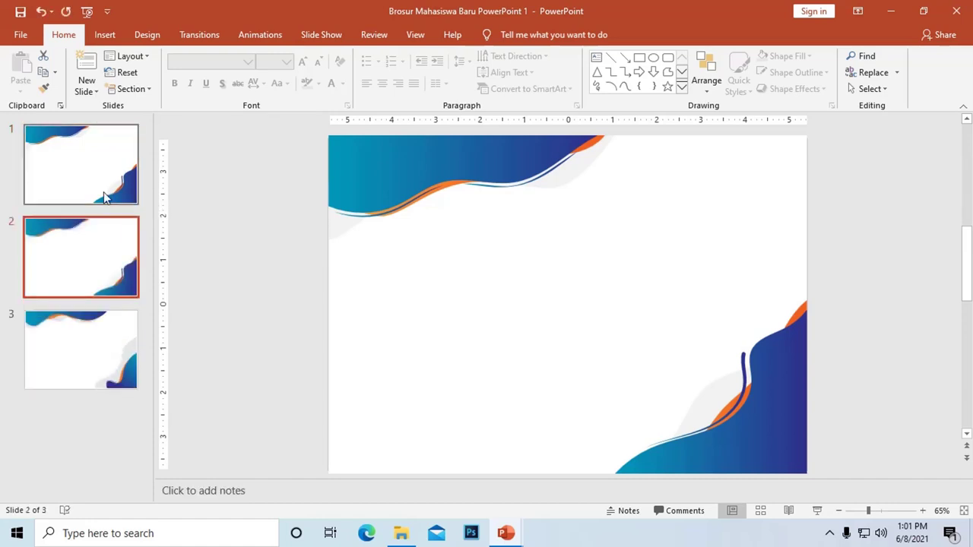
pyautogui.click(105, 169)
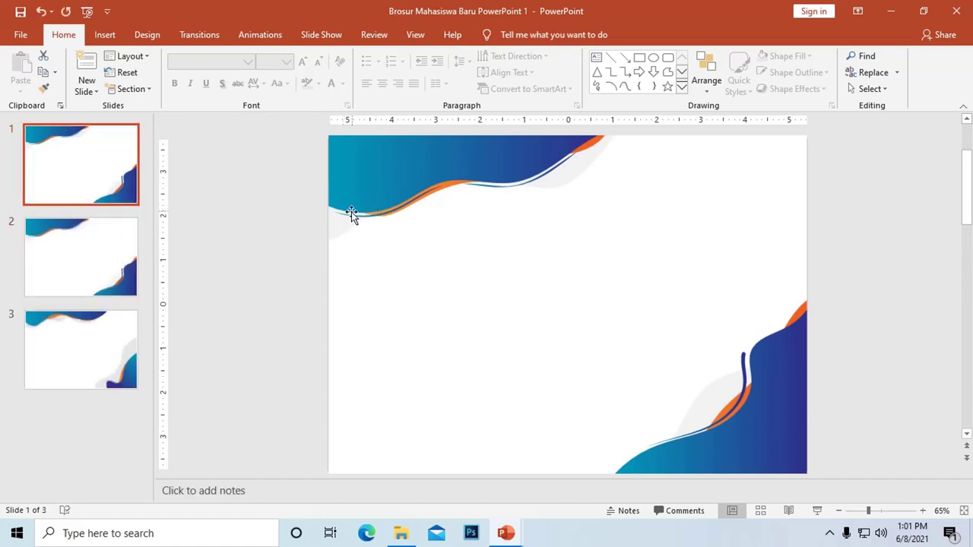
pyautogui.click(376, 173)
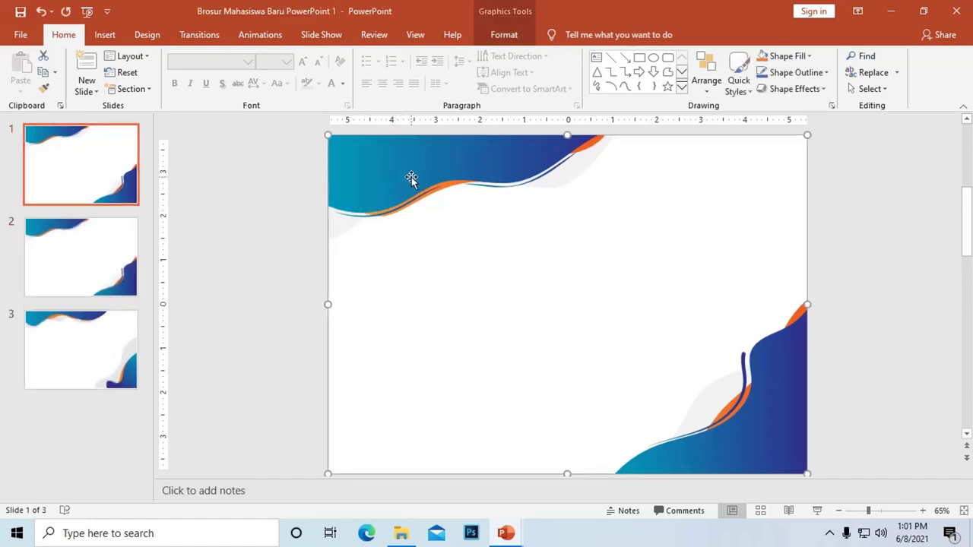
pyautogui.moveTo(411, 179); pyautogui.dragTo(292, 200)
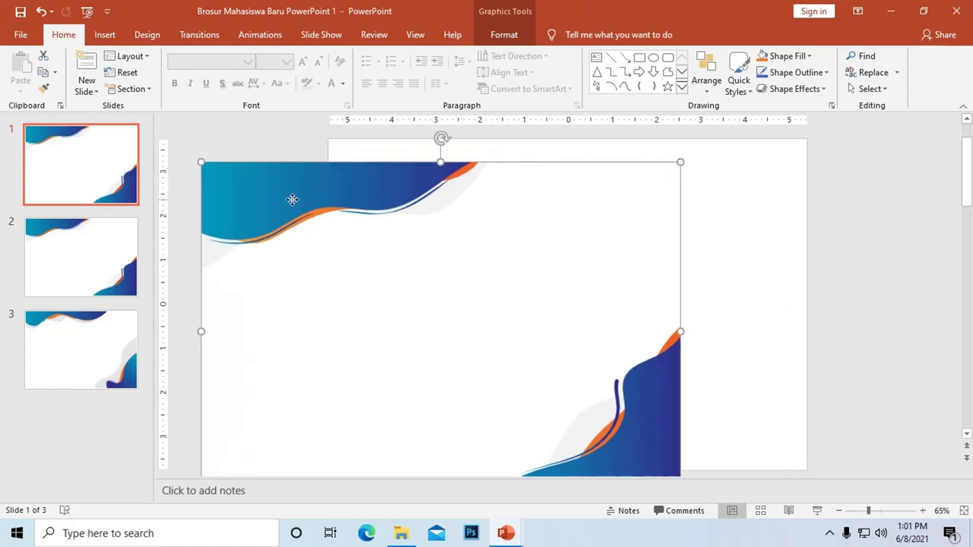
pyautogui.hotkey('ctrl', 'z')
# Reselect the wave background, try shifting it down-right, and undo again
pyautogui.scroll(-2, 327, 199)
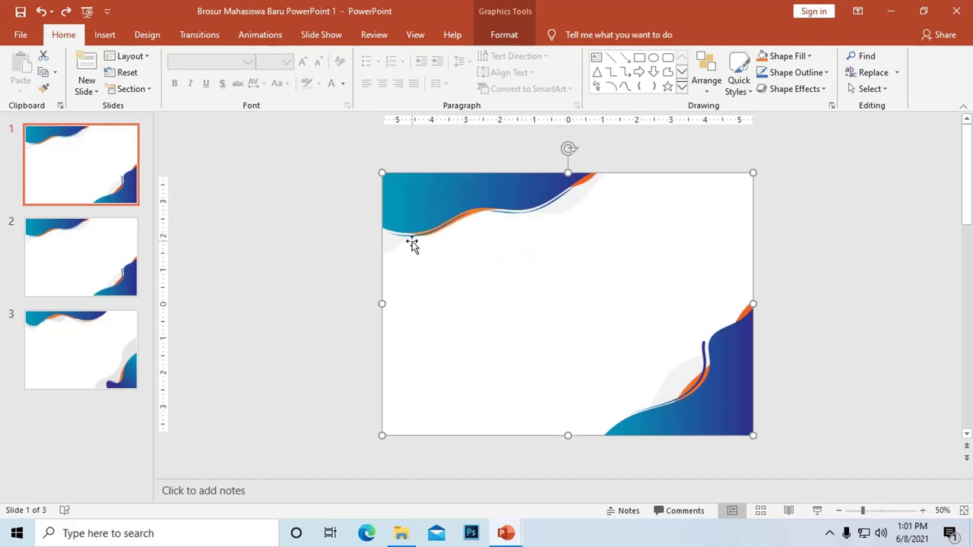
pyautogui.click(328, 205)
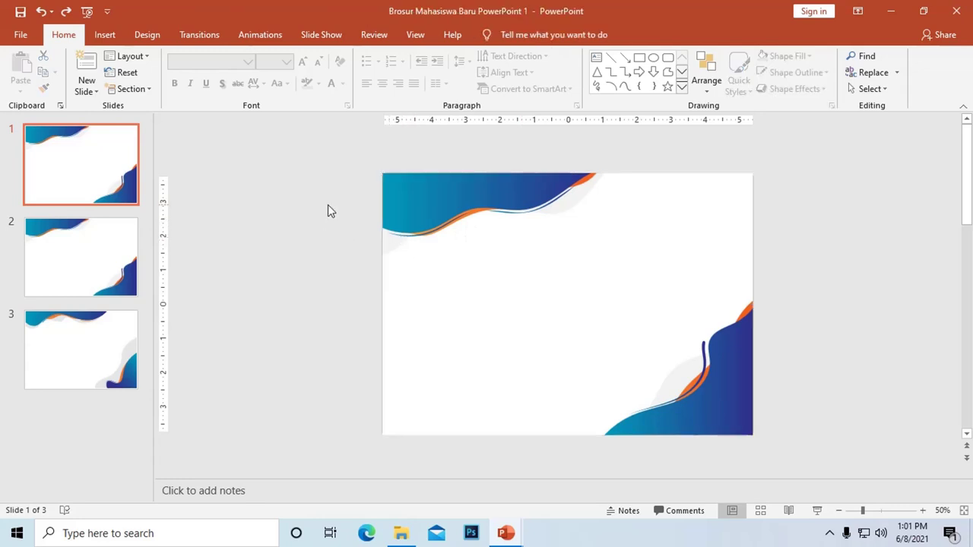
pyautogui.click(434, 185)
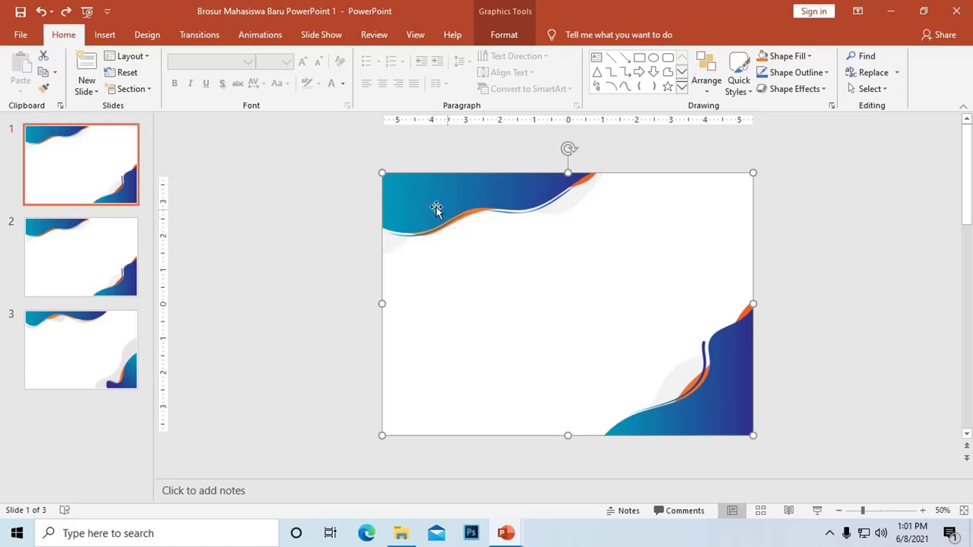
pyautogui.moveTo(473, 205); pyautogui.dragTo(500, 228)
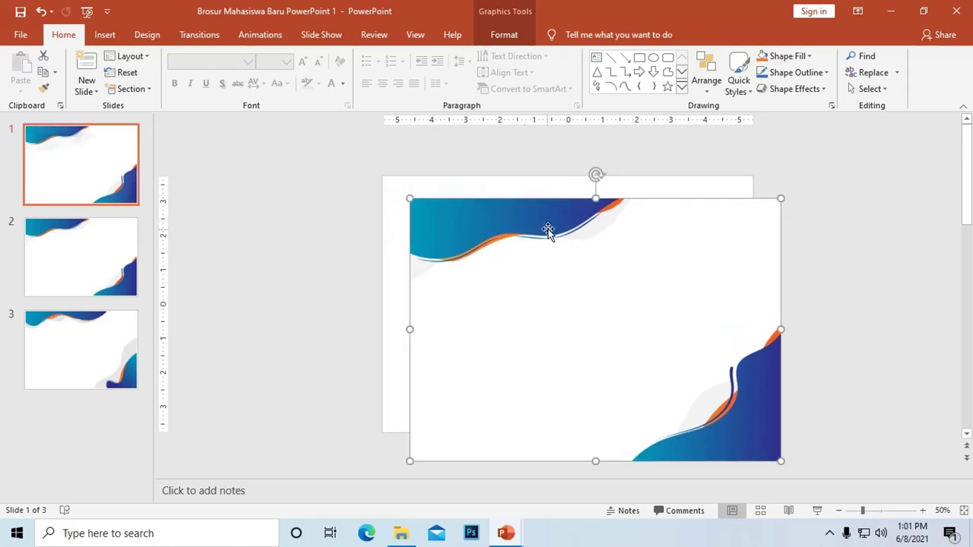
pyautogui.hotkey('ctrl', 'z')
# Ungroup slide 1's wave picture, accepting its conversion to a drawing object
pyautogui.rightClick(441, 195)
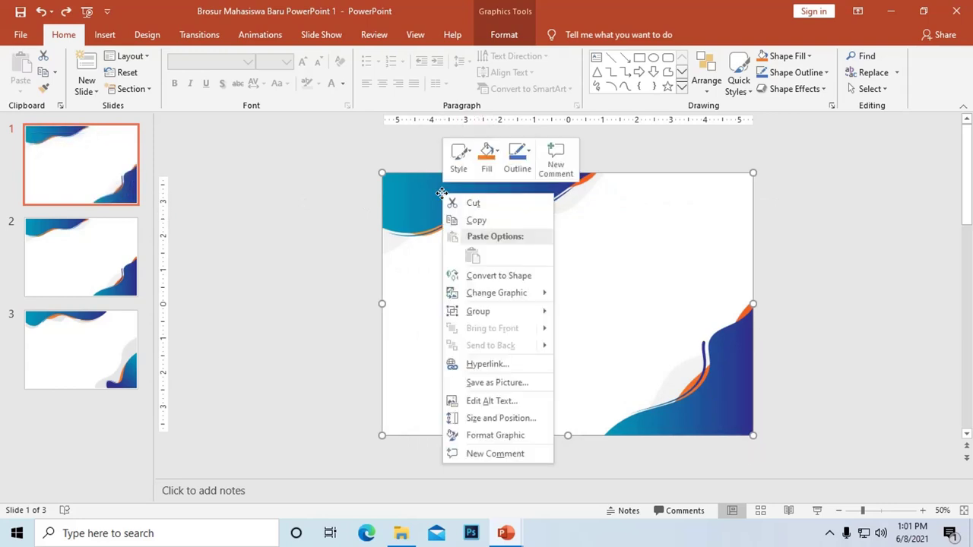
pyautogui.moveTo(520, 284)
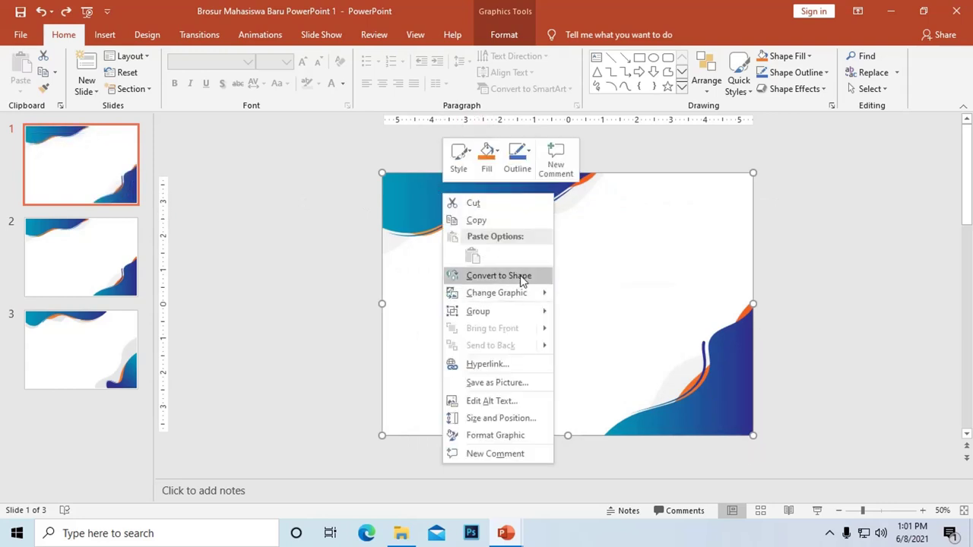
pyautogui.moveTo(526, 318)
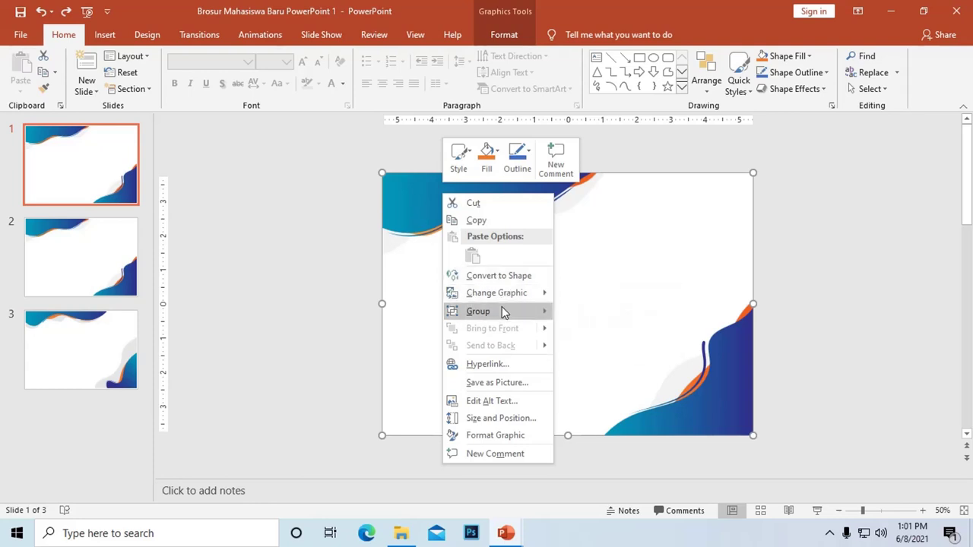
pyautogui.click(582, 348)
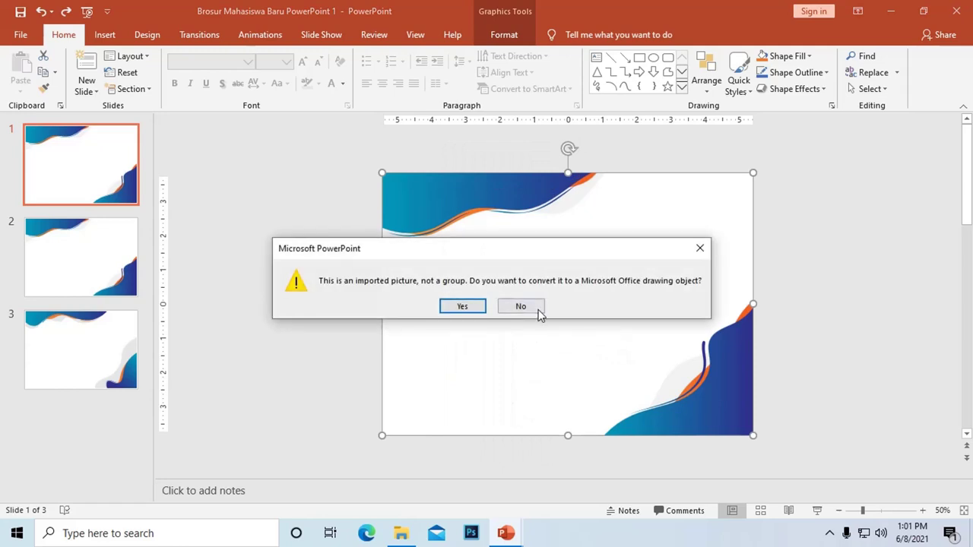
pyautogui.moveTo(497, 251); pyautogui.dragTo(440, 164)
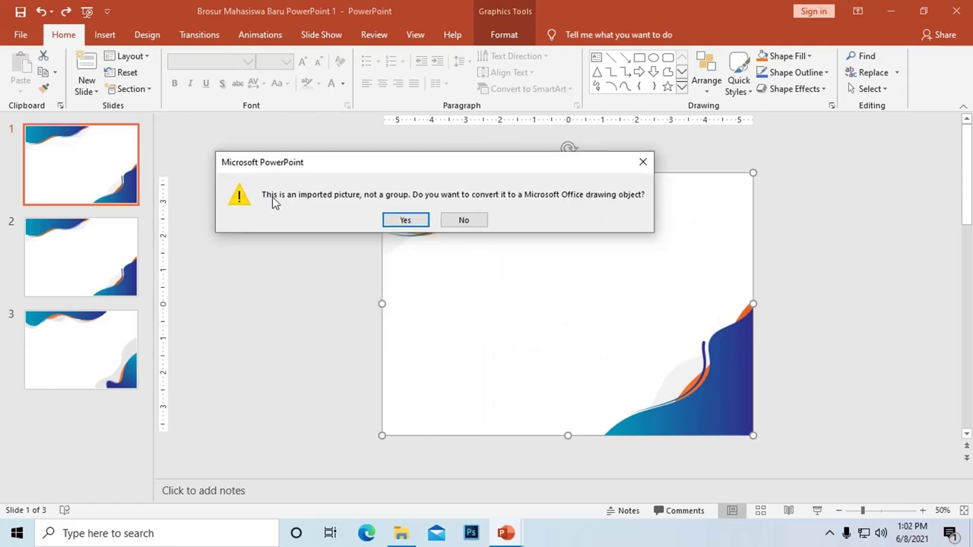
pyautogui.click(406, 220)
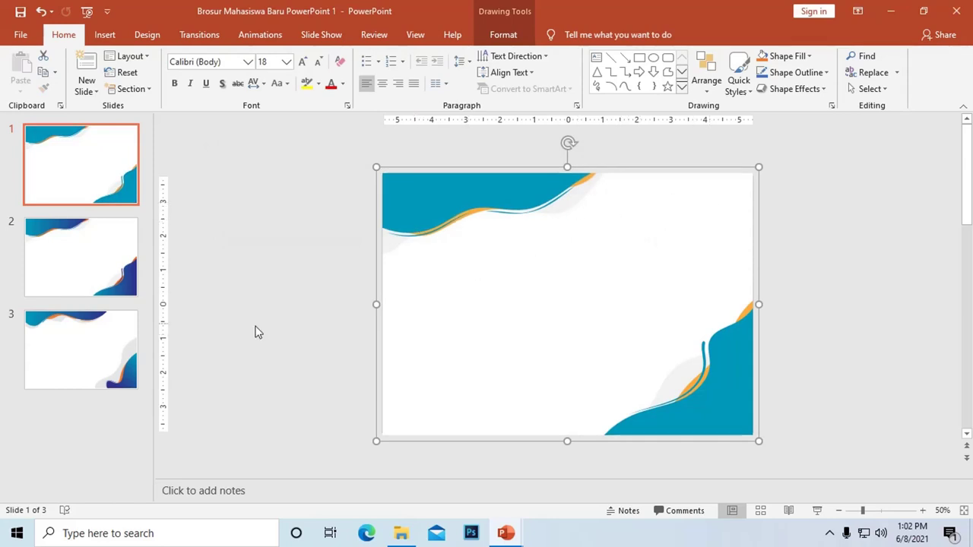
# Ungroup the converted graphic into separate wave pieces, testing a move and undoing it
pyautogui.click(98, 266)
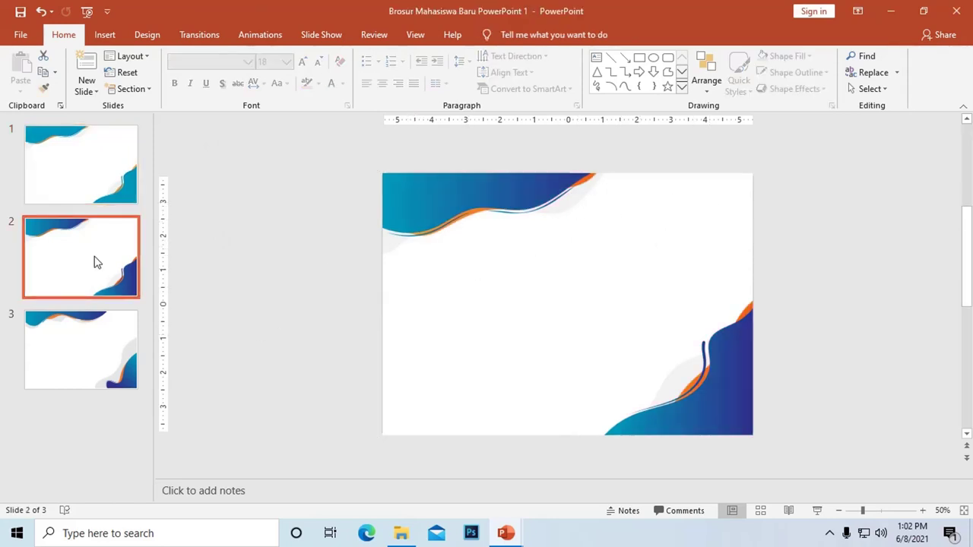
pyautogui.click(100, 162)
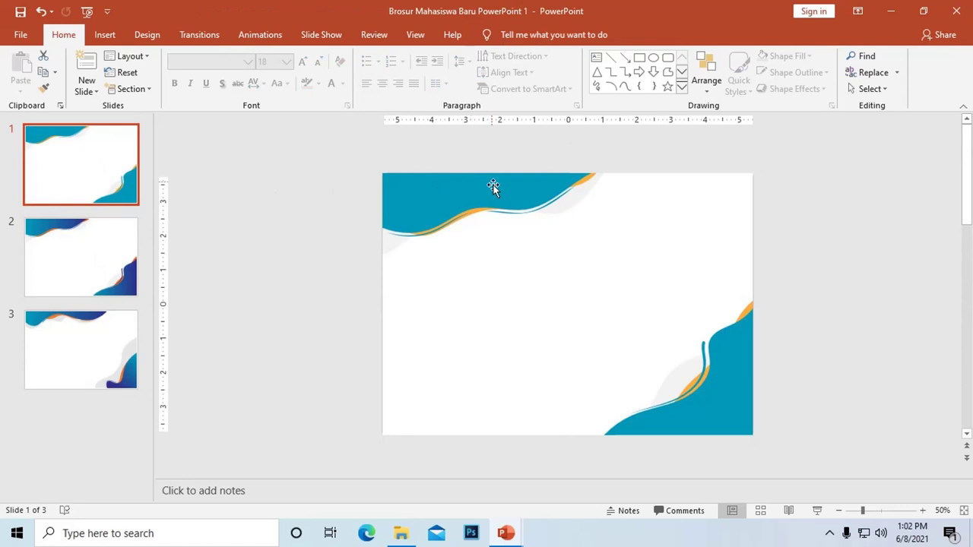
pyautogui.click(453, 209)
pyautogui.rightClick(453, 206)
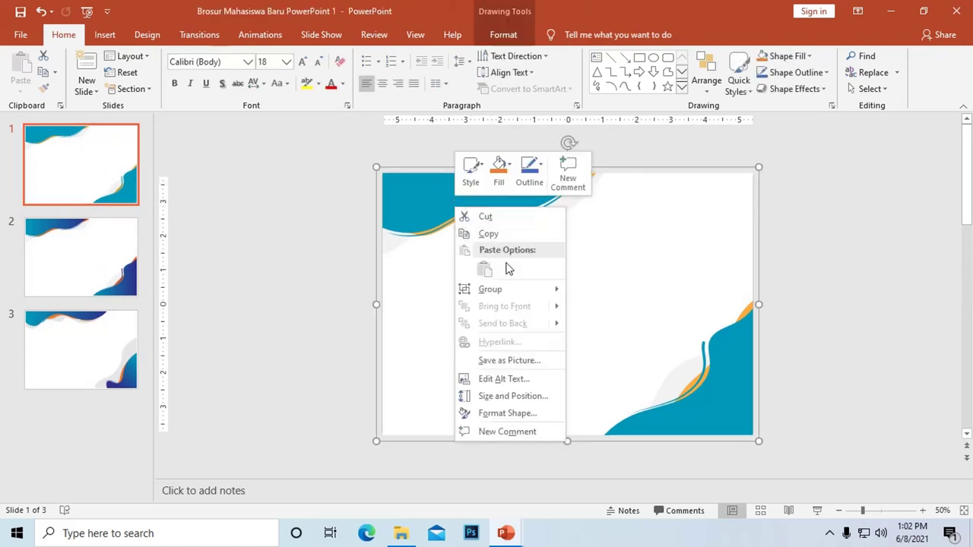
pyautogui.click(605, 326)
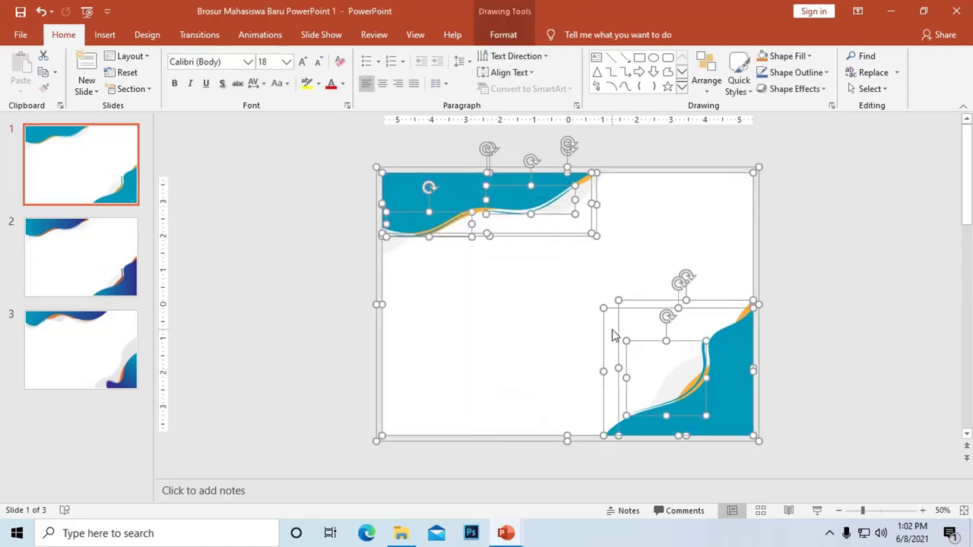
pyautogui.click(856, 296)
pyautogui.moveTo(539, 224)
pyautogui.mouseDown()
pyautogui.moveTo(381, 196)
pyautogui.moveTo(363, 211)
pyautogui.mouseUp()
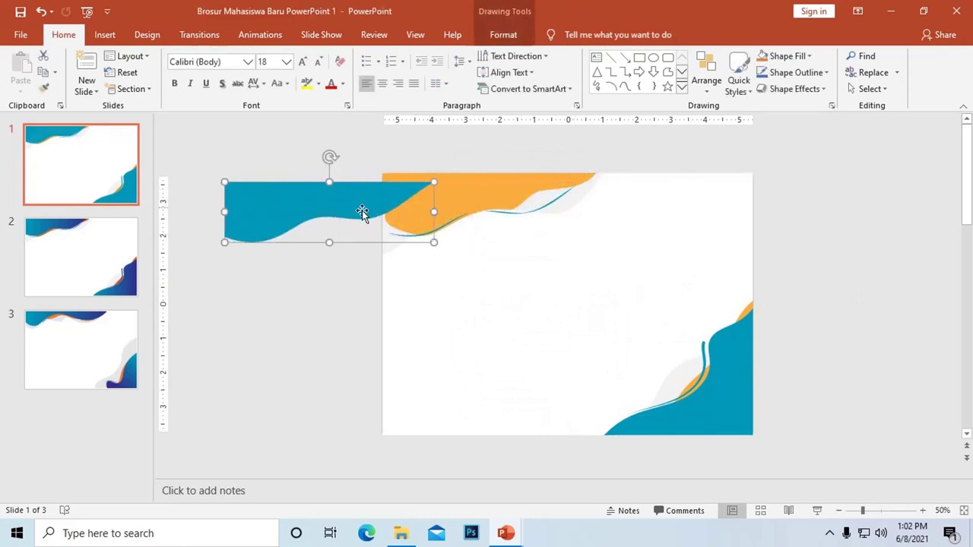
pyautogui.hotkey('ctrl', 'z')
pyautogui.click(720, 361)
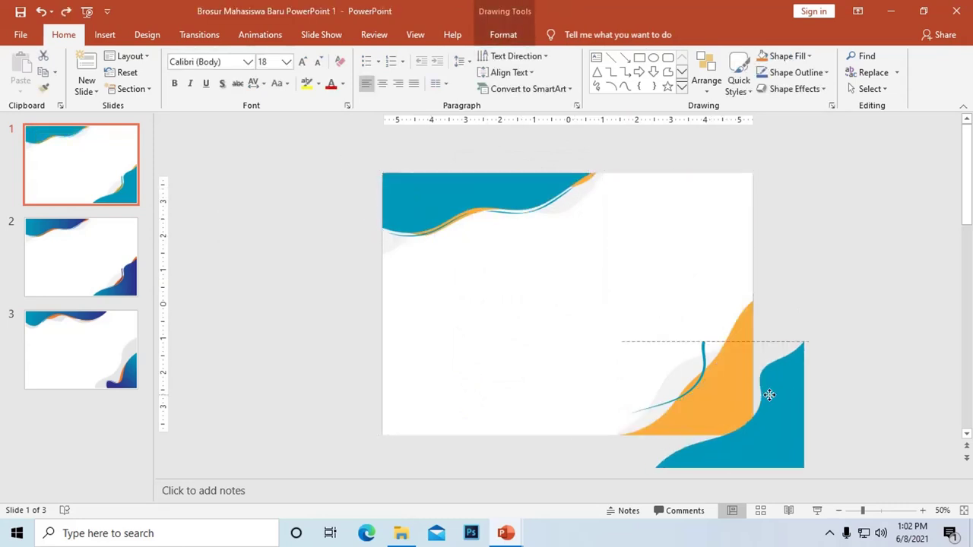
pyautogui.click(800, 315)
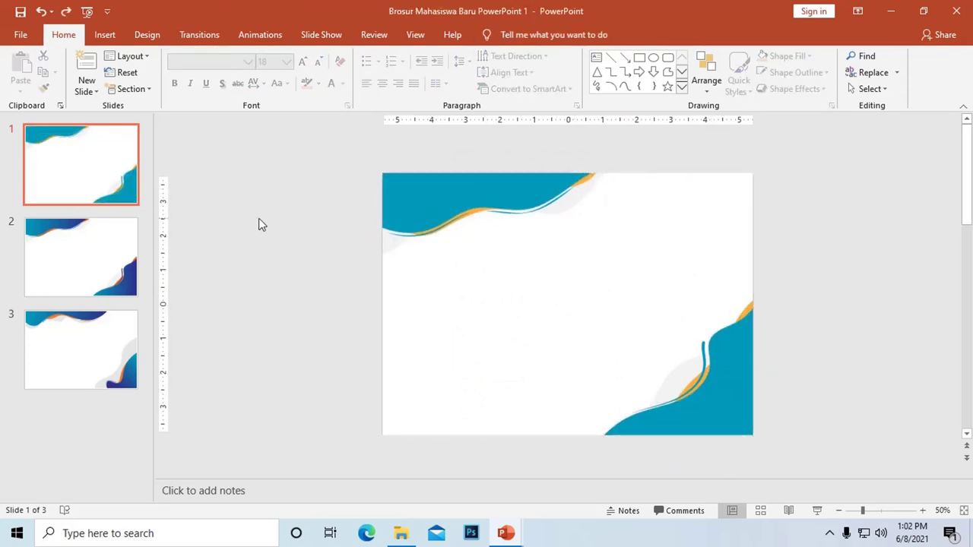
# Paste slide 2's wave graphic onto slide 1, then delete that first paste
pyautogui.click(114, 255)
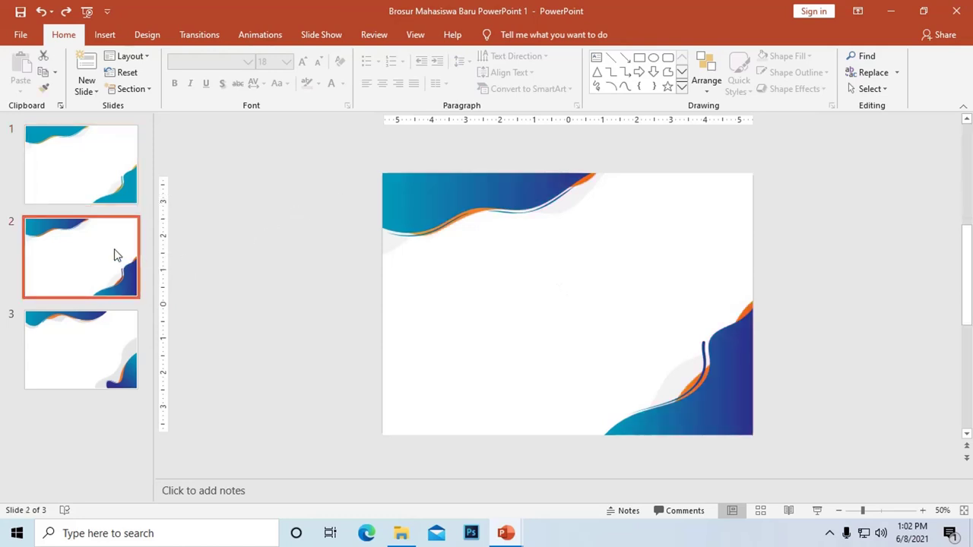
pyautogui.click(411, 197)
pyautogui.hotkey('ctrl', 'c')
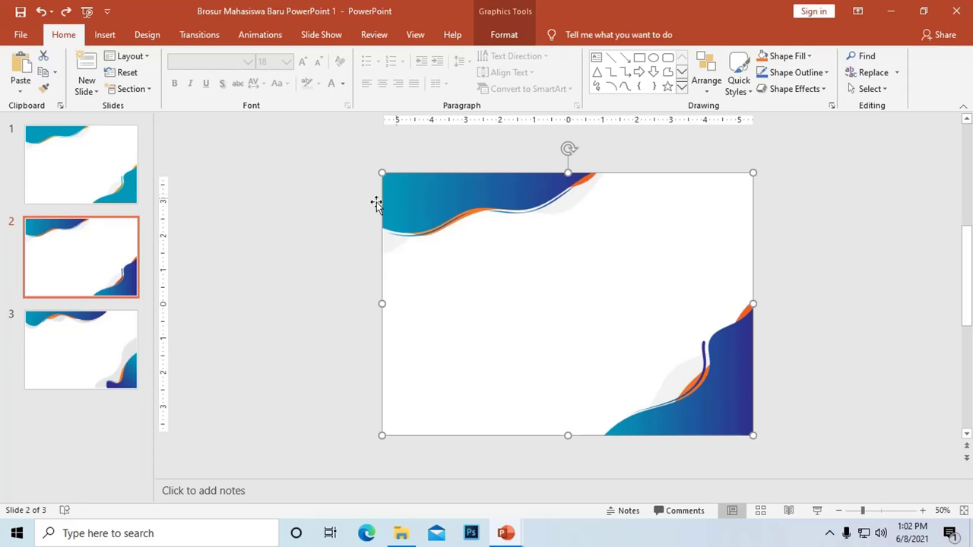
pyautogui.click(109, 173)
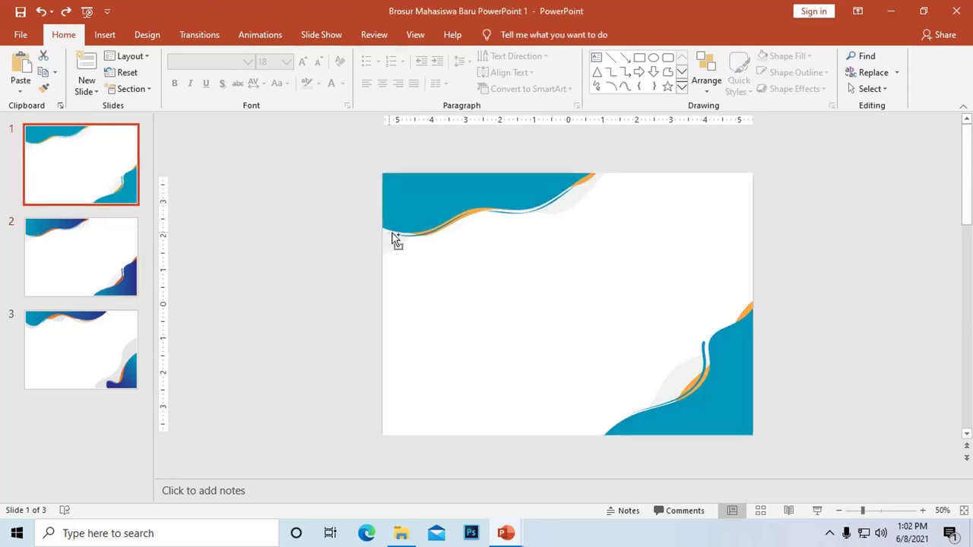
pyautogui.hotkey('ctrl', 'v')
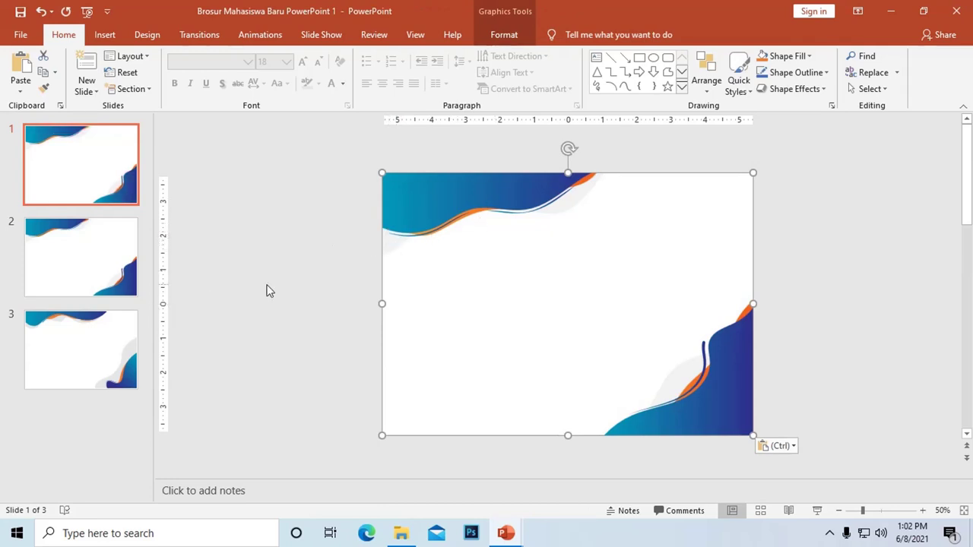
pyautogui.press('ctrl')
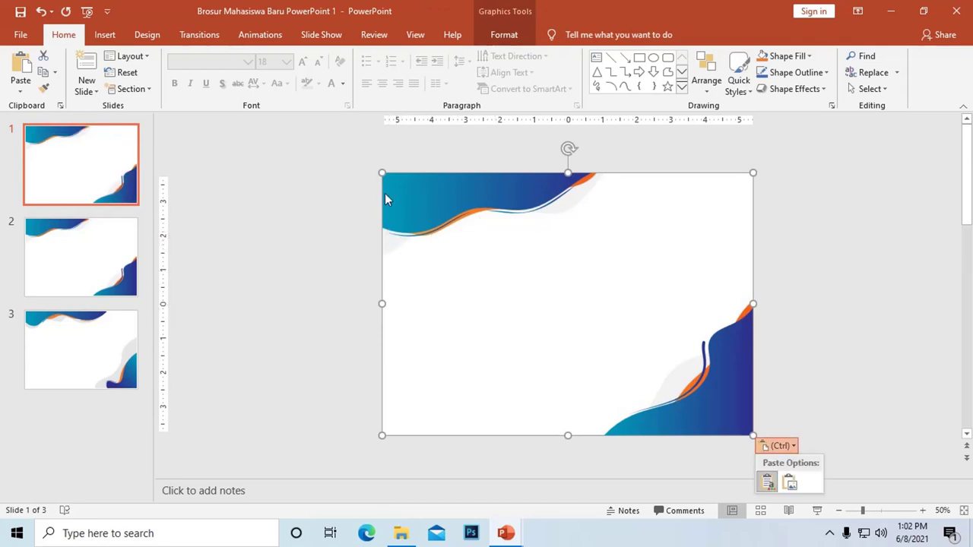
pyautogui.moveTo(370, 206); pyautogui.dragTo(365, 228)
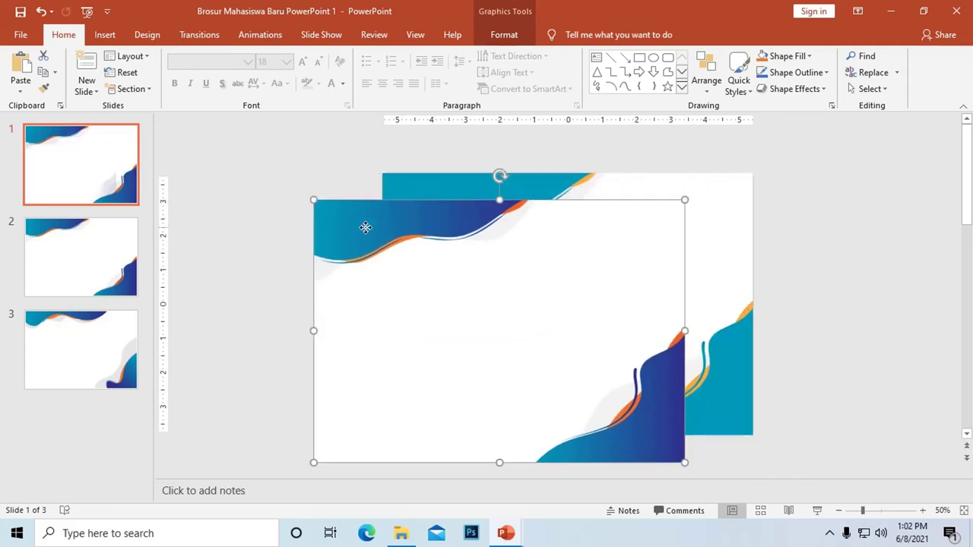
pyautogui.press('Delete')
# Copy slide 2's wave graphic again and paste it left of slide 1
pyautogui.click(102, 260)
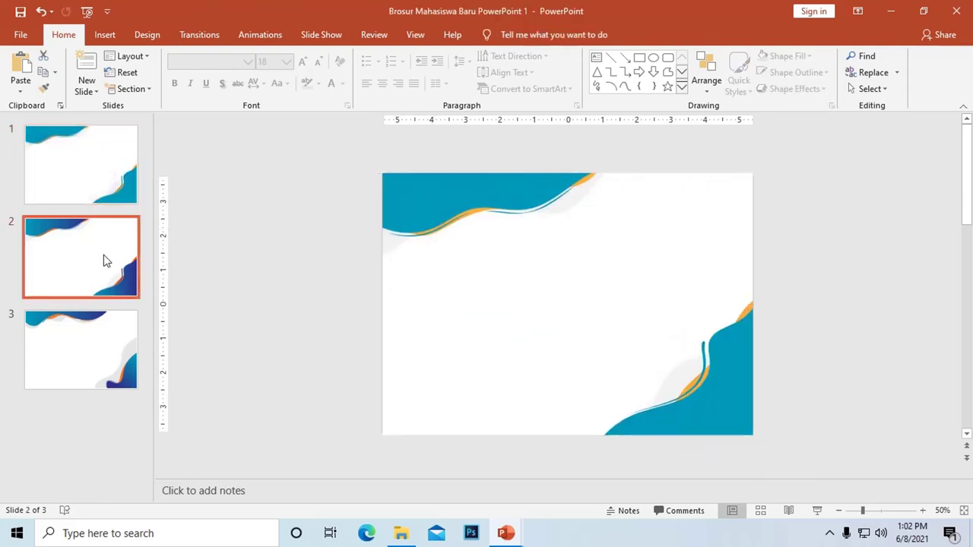
pyautogui.click(414, 194)
pyautogui.rightClick(414, 194)
pyautogui.click(440, 219)
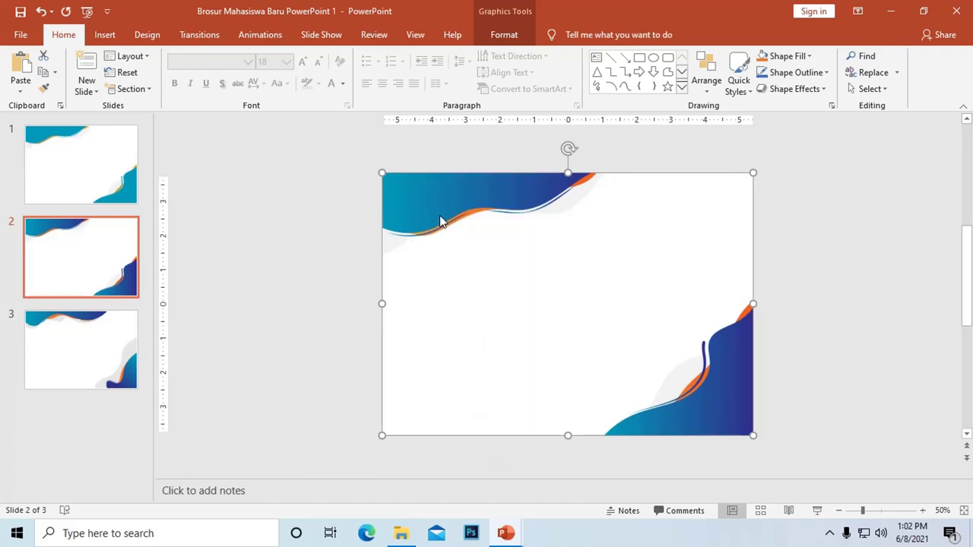
pyautogui.click(135, 172)
pyautogui.hotkey('ctrl', 'v')
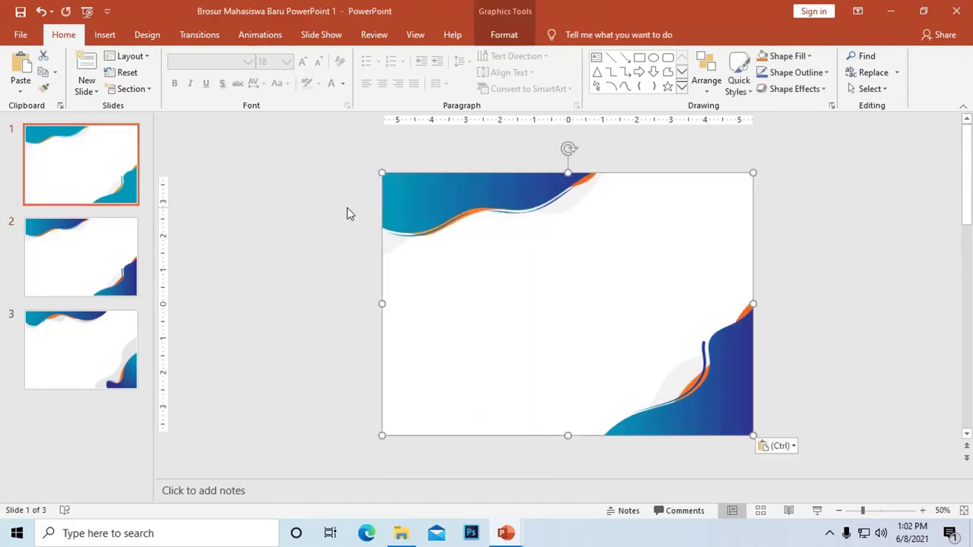
pyautogui.scroll(-3, 460, 243)
pyautogui.moveTo(500, 245); pyautogui.dragTo(310, 246)
pyautogui.scroll(3, 484, 276)
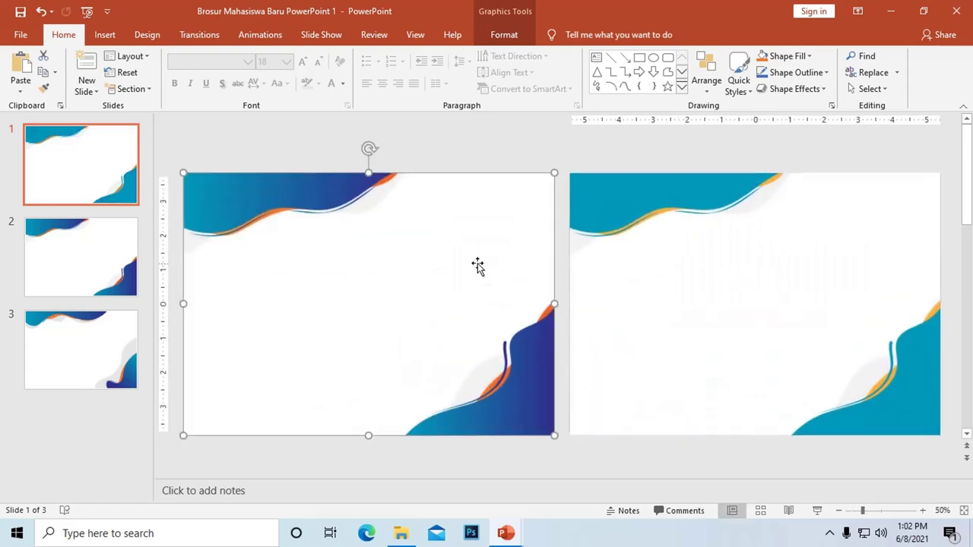
# Select slide 1's teal top wave and open Shape Fill > Gradient > More Gradients
pyautogui.click(601, 195)
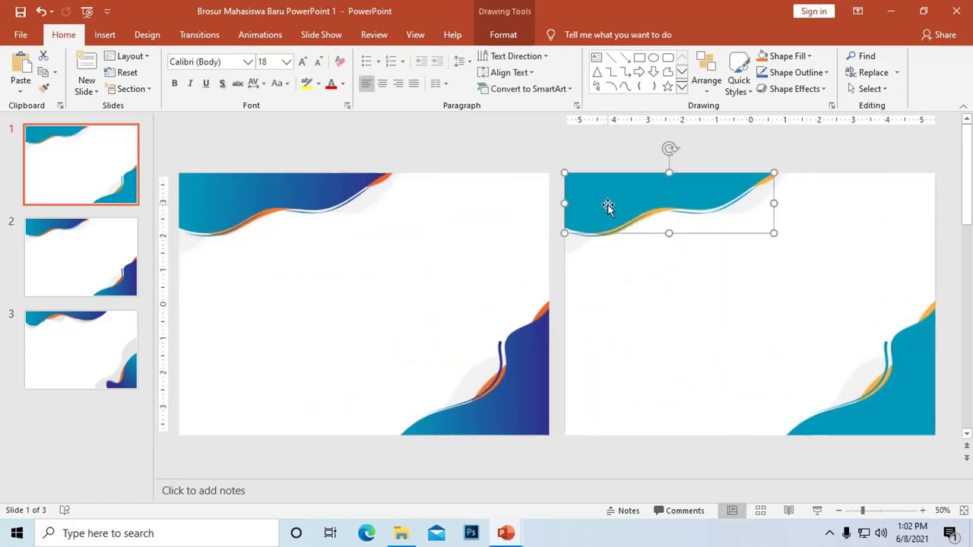
pyautogui.moveTo(604, 203); pyautogui.dragTo(616, 242)
pyautogui.hotkey('ctrl', 'z')
pyautogui.click(517, 41)
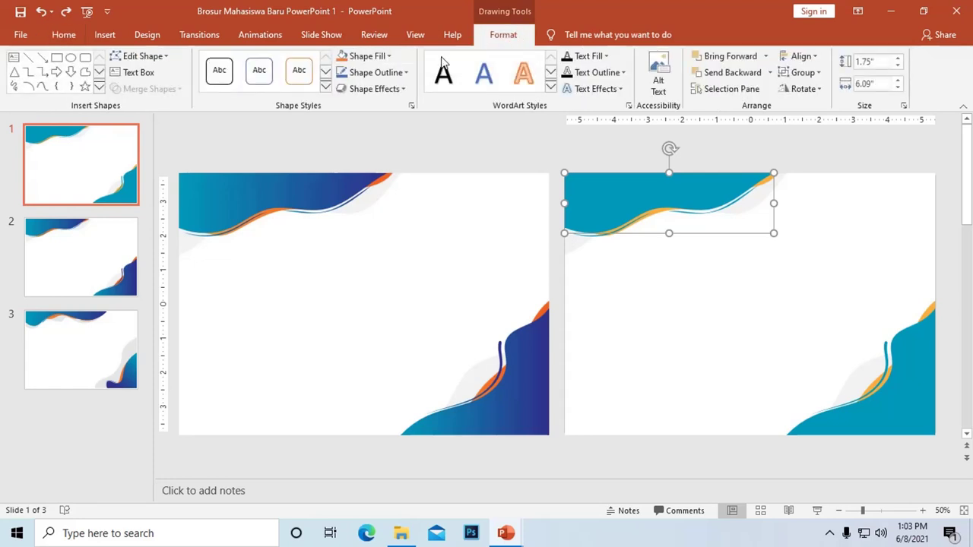
pyautogui.click(371, 56)
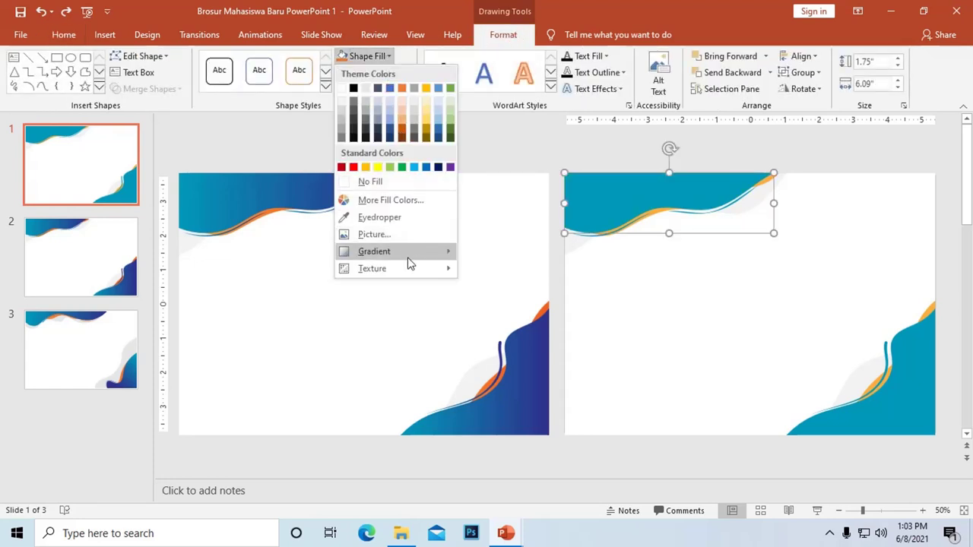
pyautogui.moveTo(416, 258)
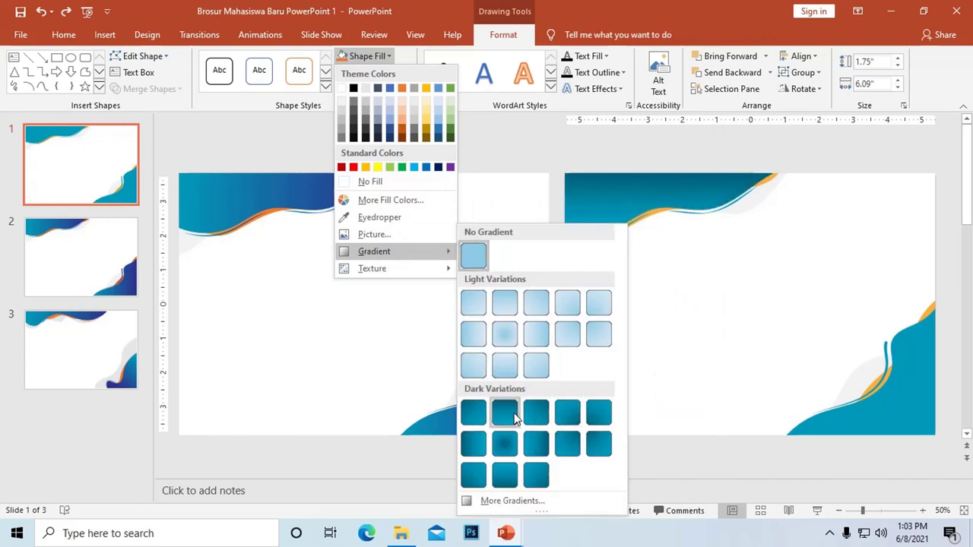
pyautogui.click(513, 501)
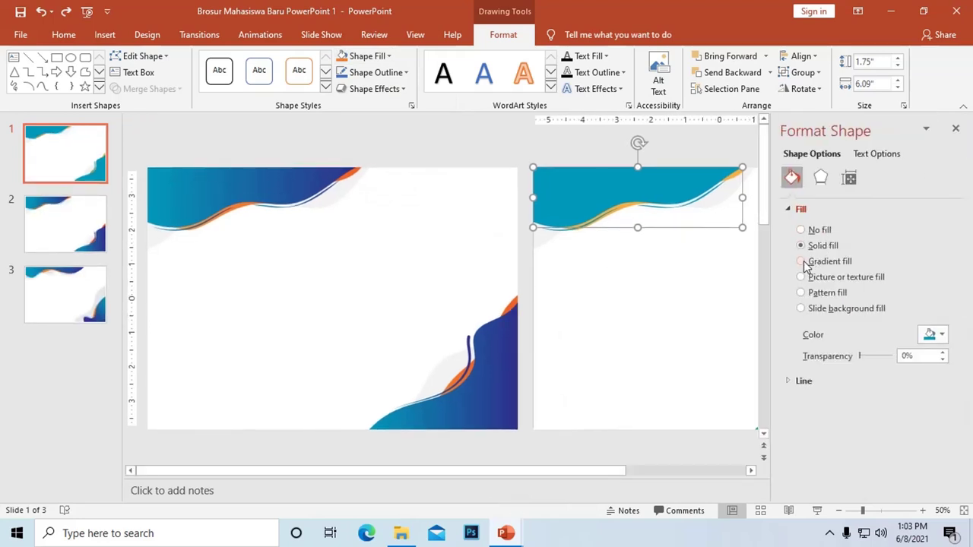
# Give the top wave a gradient fill and delete the 74% and 62% stops
pyautogui.click(806, 262)
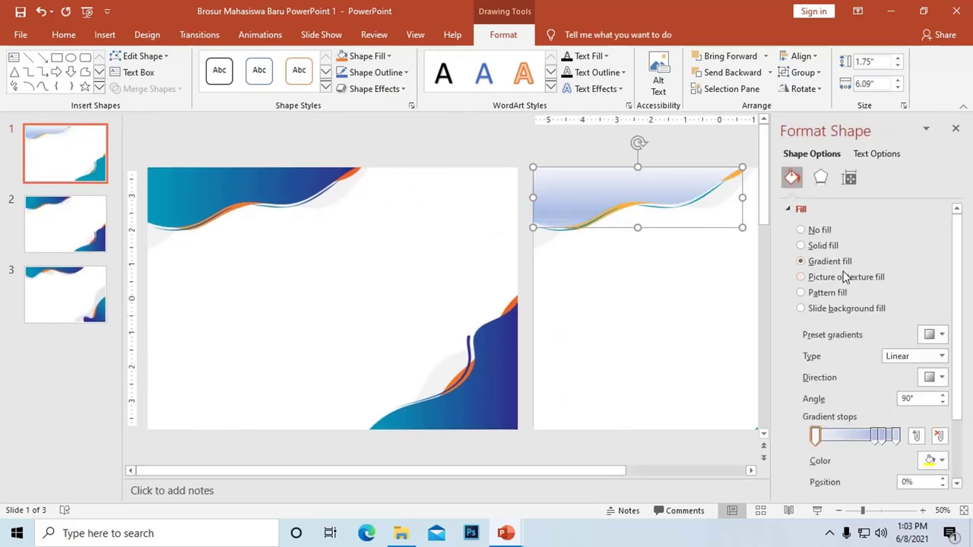
pyautogui.click(942, 336)
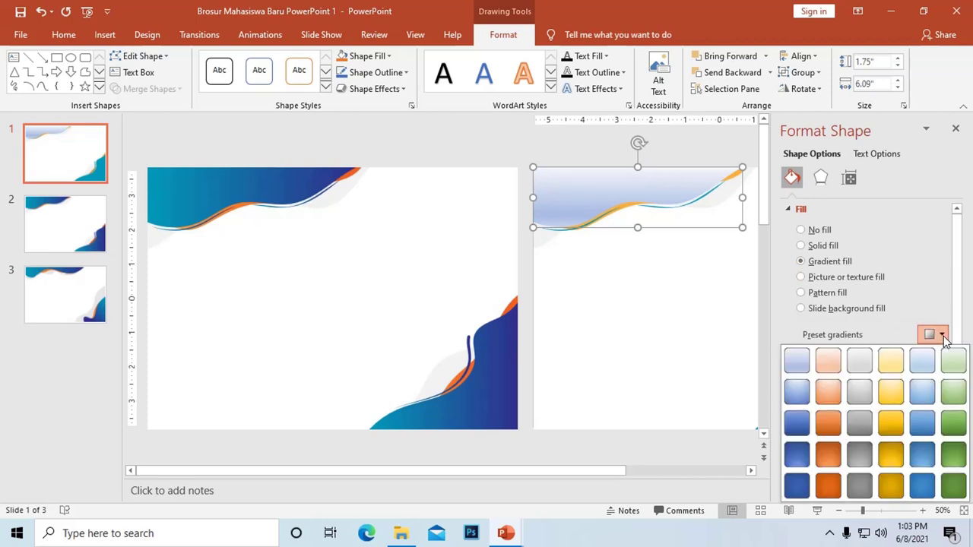
pyautogui.click(918, 307)
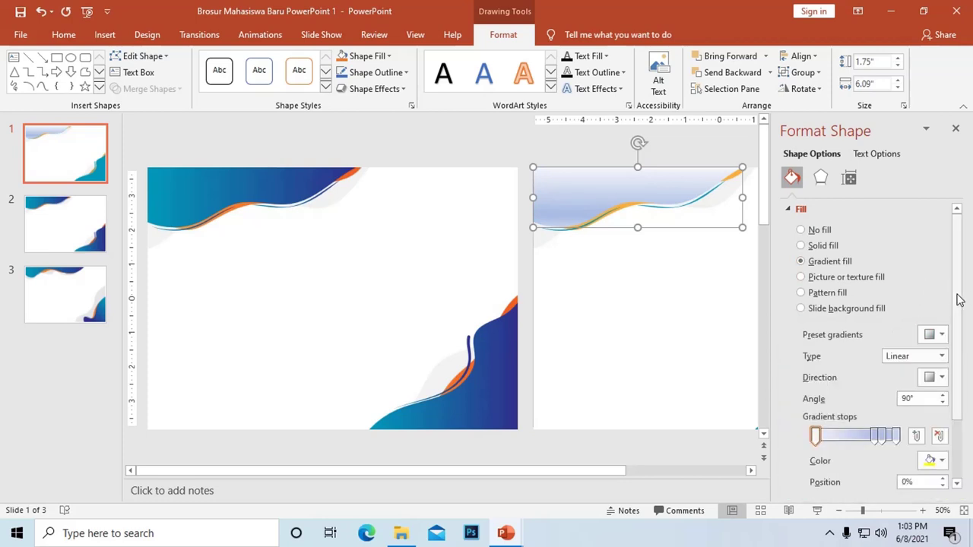
pyautogui.moveTo(957, 297); pyautogui.dragTo(958, 354)
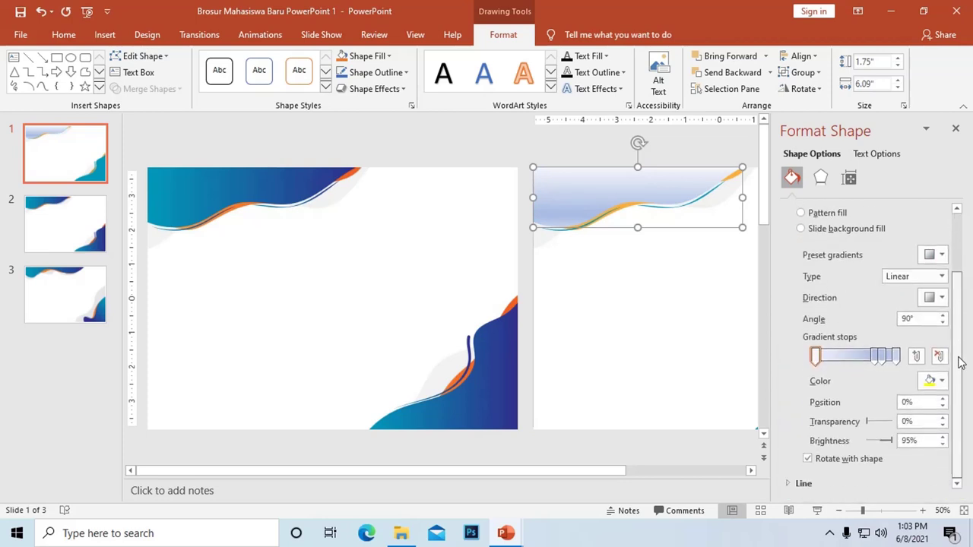
pyautogui.click(875, 355)
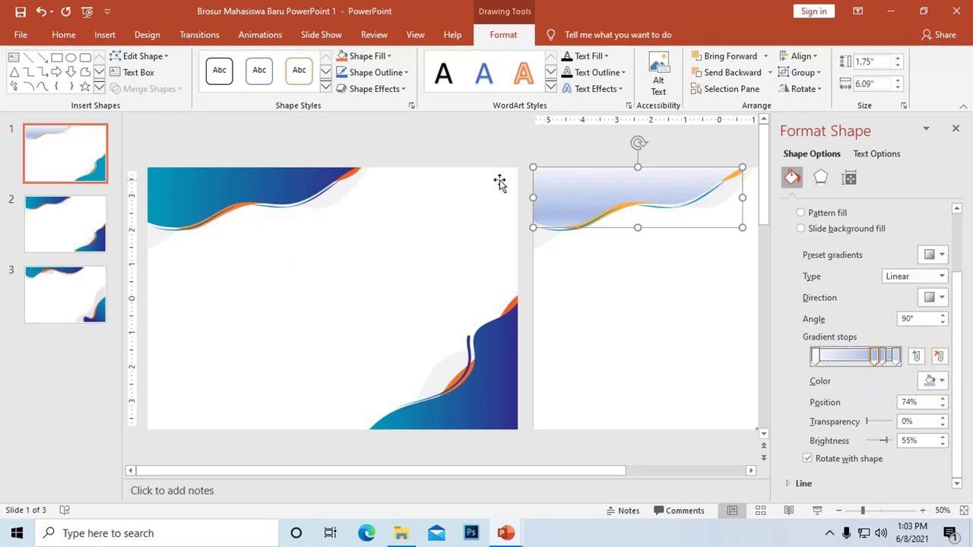
pyautogui.click(938, 355)
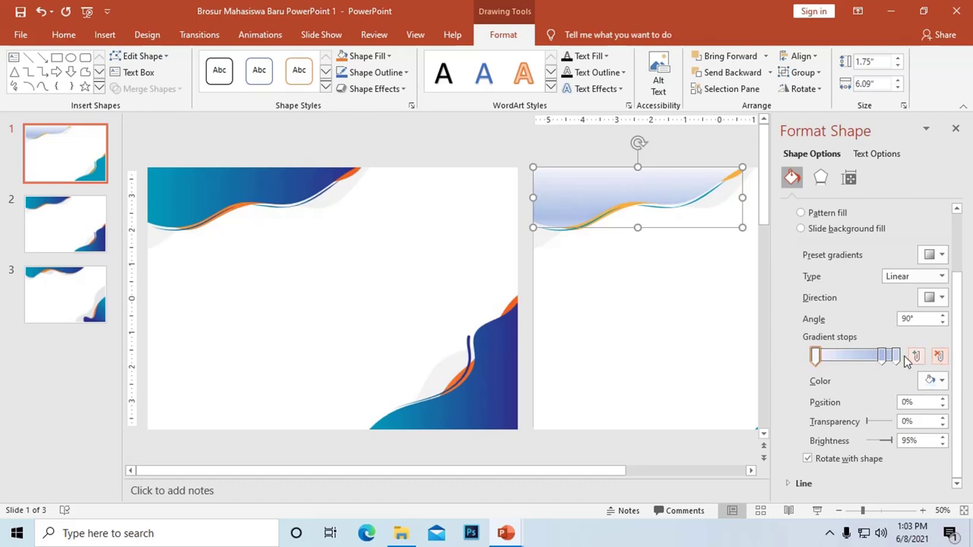
pyautogui.moveTo(881, 356); pyautogui.dragTo(865, 356)
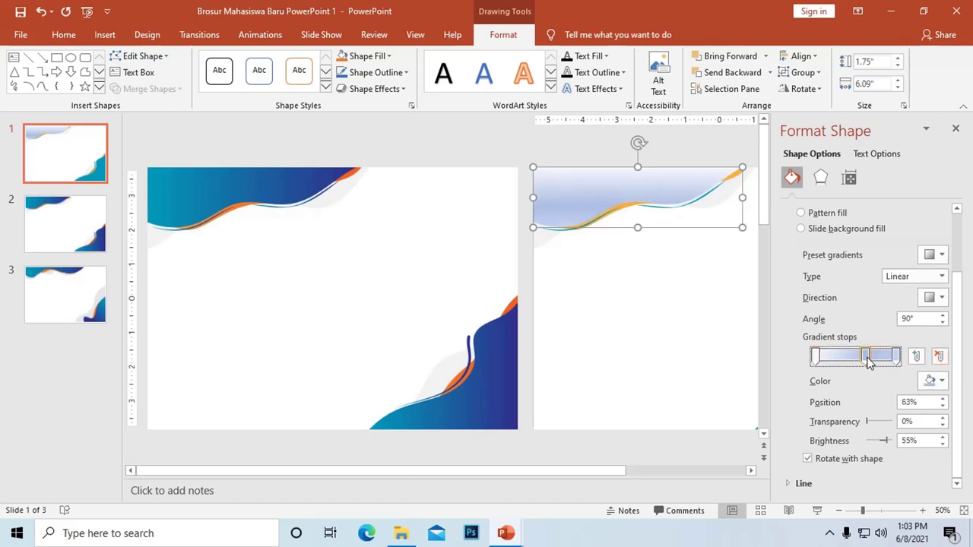
pyautogui.click(941, 357)
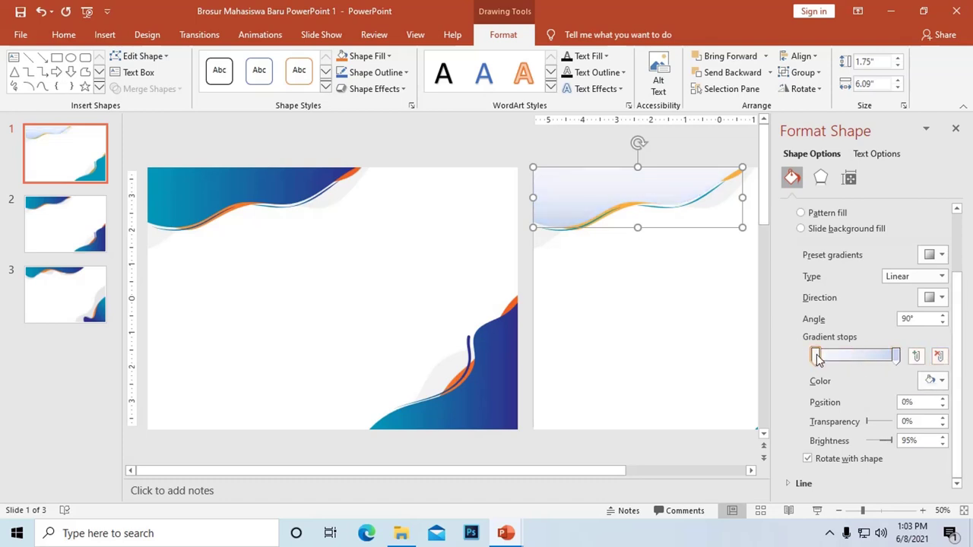
pyautogui.click(942, 381)
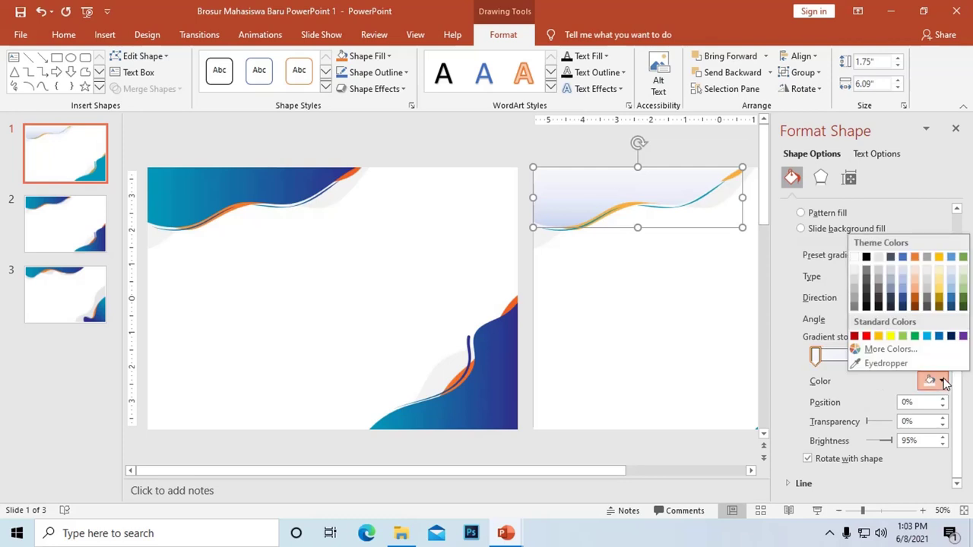
# Eyedrop the copied banner's teal and dark blue into the two gradient stops
pyautogui.click(888, 364)
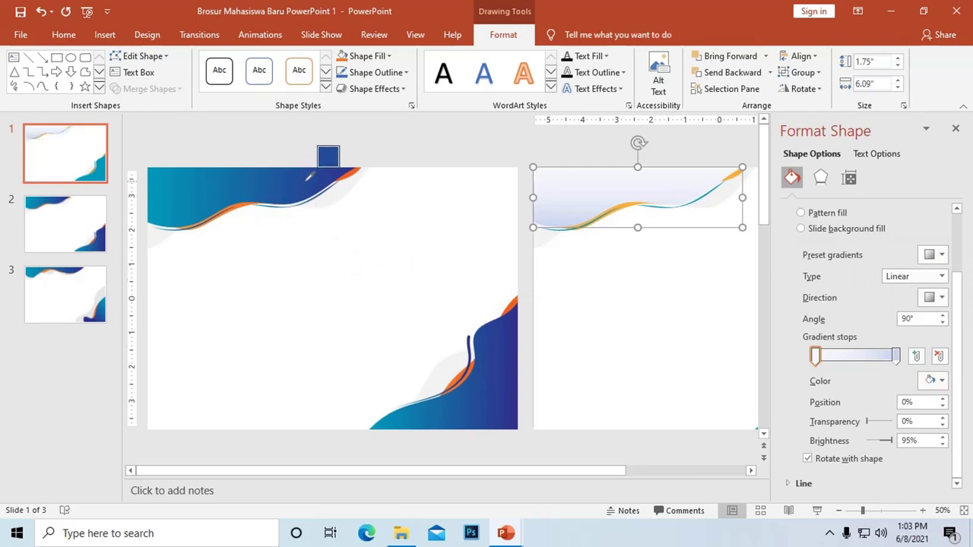
pyautogui.click(158, 190)
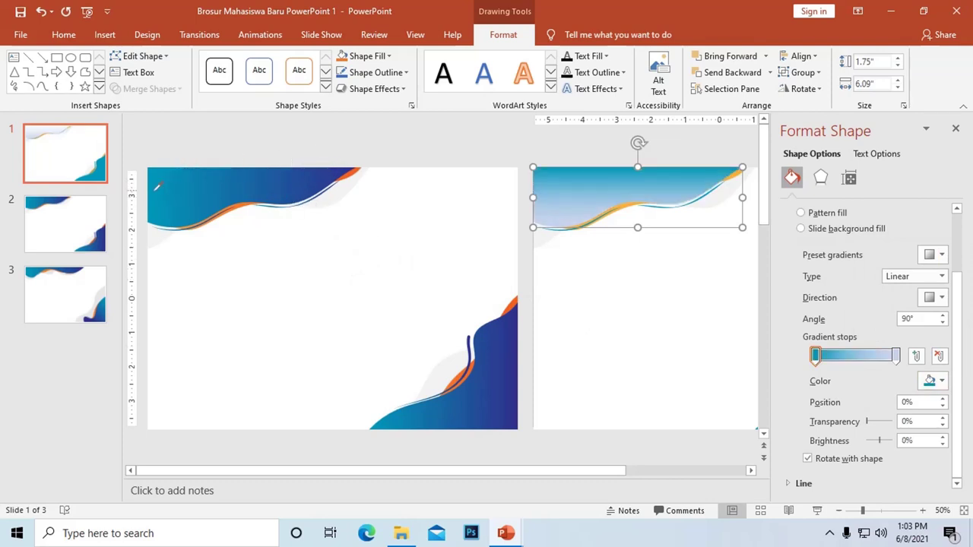
pyautogui.click(895, 356)
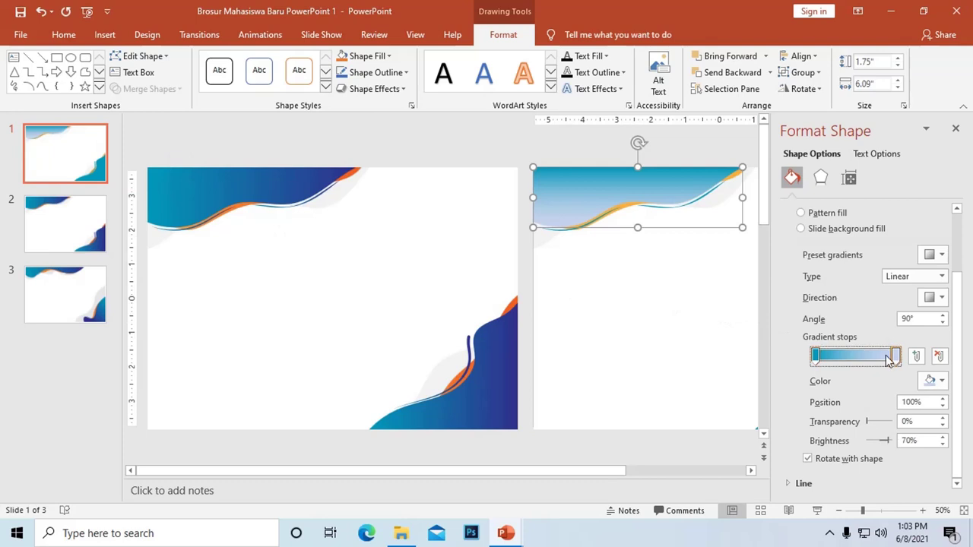
pyautogui.click(931, 380)
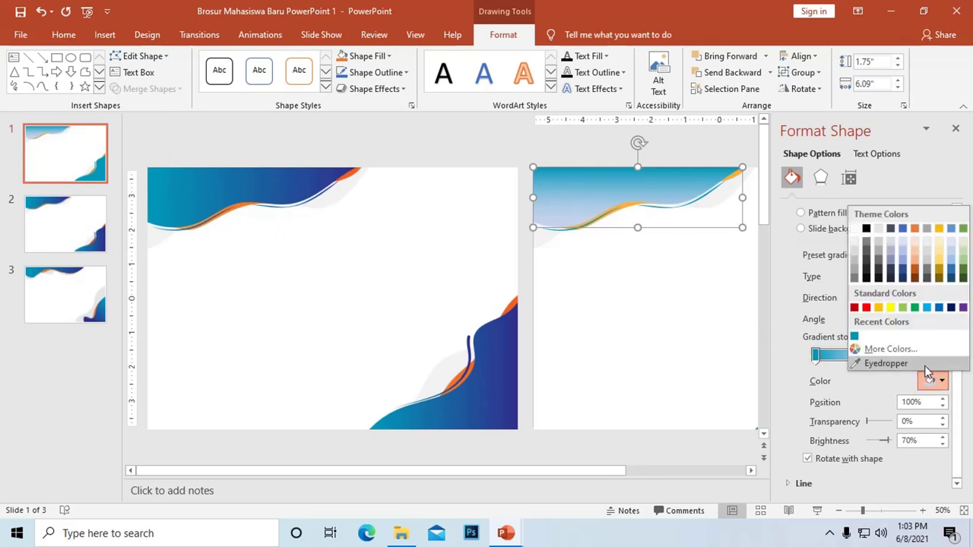
pyautogui.click(926, 364)
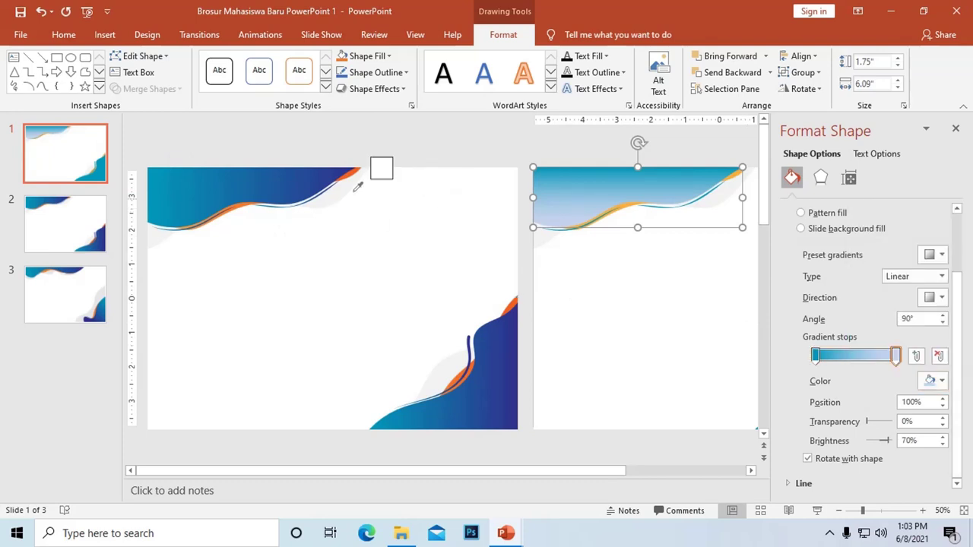
pyautogui.click(340, 171)
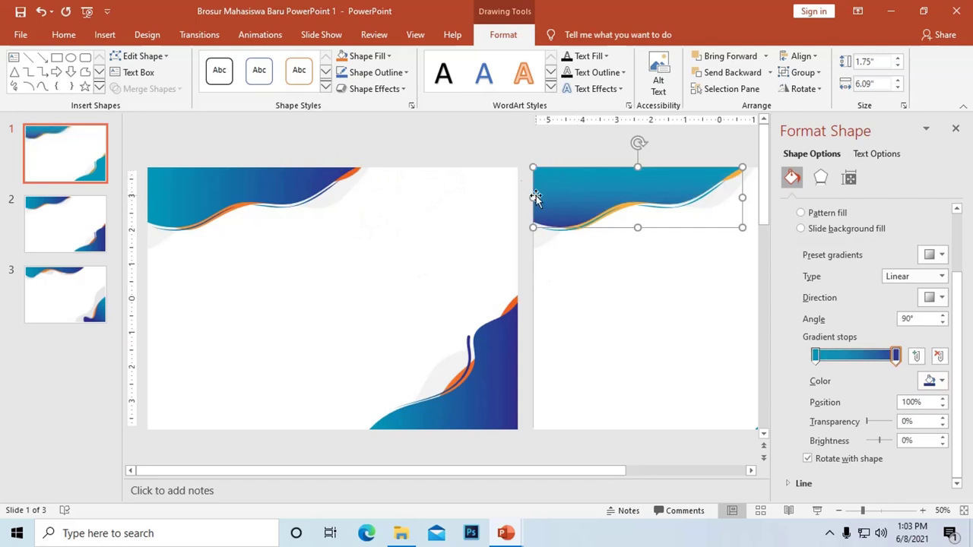
pyautogui.moveTo(897, 356)
pyautogui.mouseDown()
pyautogui.moveTo(862, 354)
pyautogui.moveTo(897, 356)
pyautogui.mouseUp()
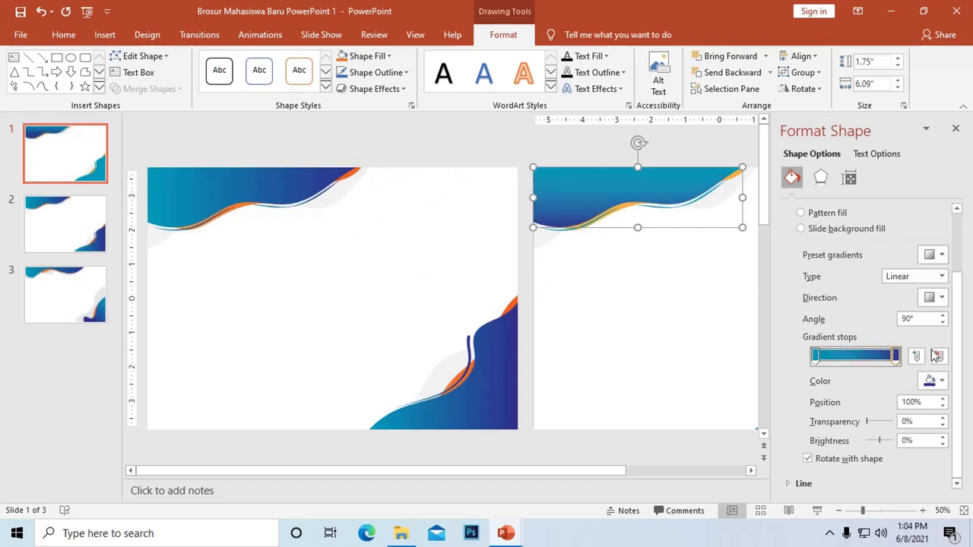
# Set the gradient direction to 0° and move the dark blue stop to 62%
pyautogui.click(940, 298)
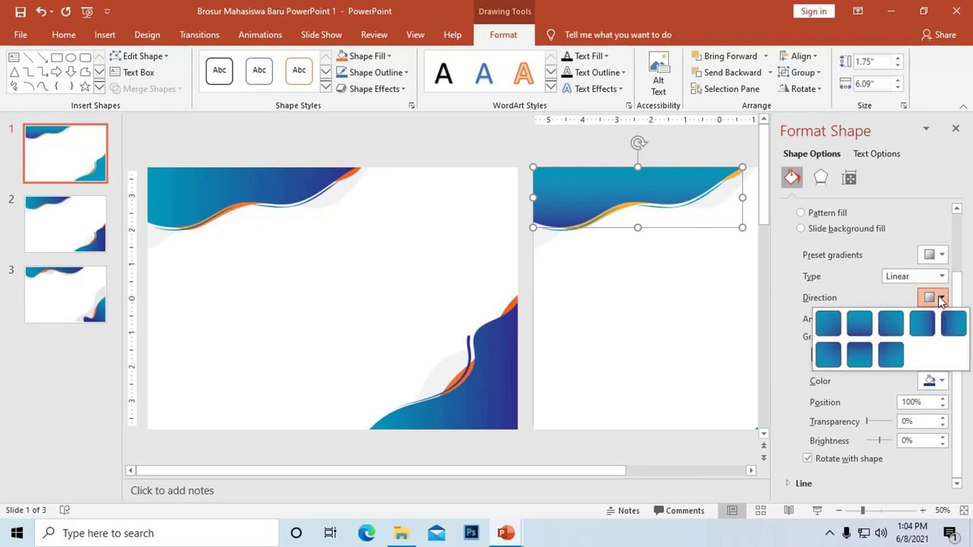
pyautogui.click(927, 320)
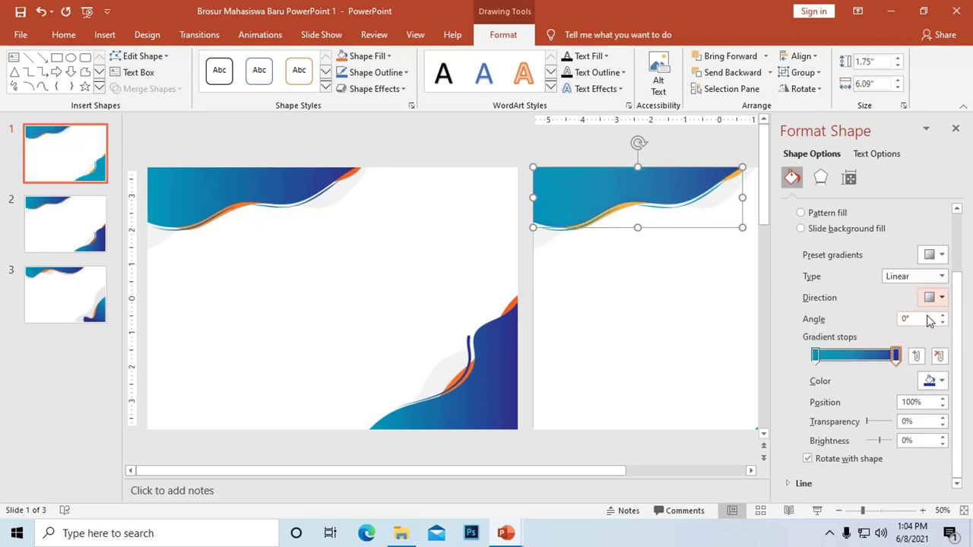
pyautogui.moveTo(897, 356); pyautogui.dragTo(865, 359)
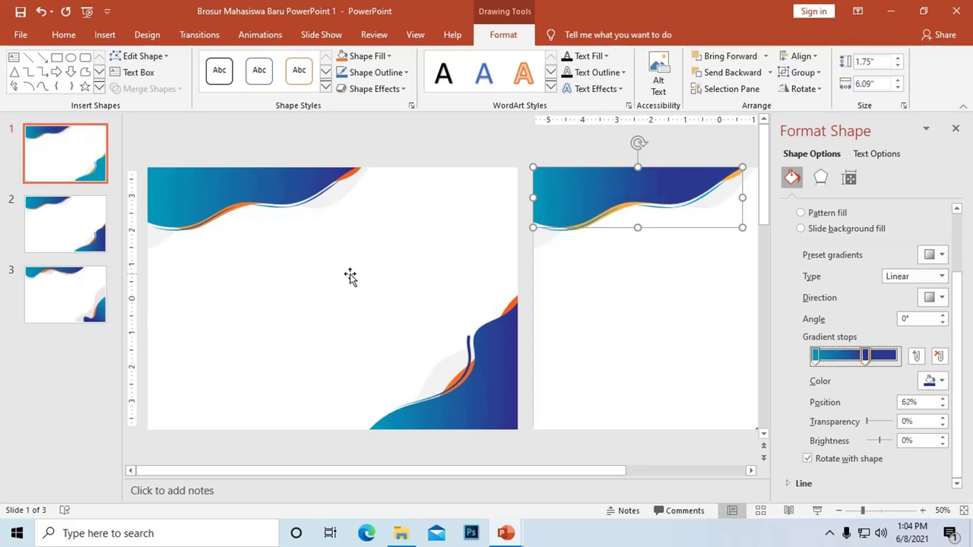
# Apply a gradient fill to slide 1's bottom-right wave
pyautogui.click(326, 147)
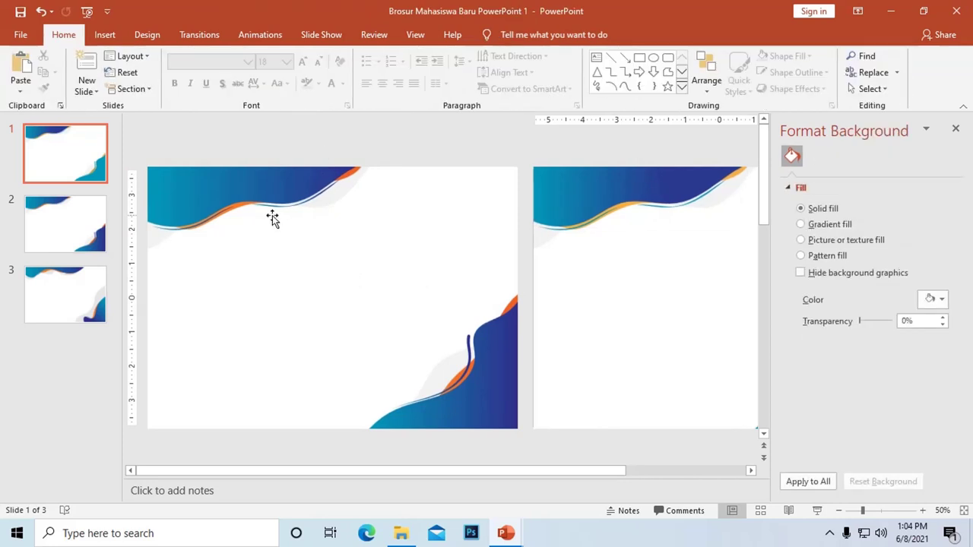
pyautogui.keyDown('ctrl'); pyautogui.scroll(-3, 272, 219); pyautogui.keyUp('ctrl')
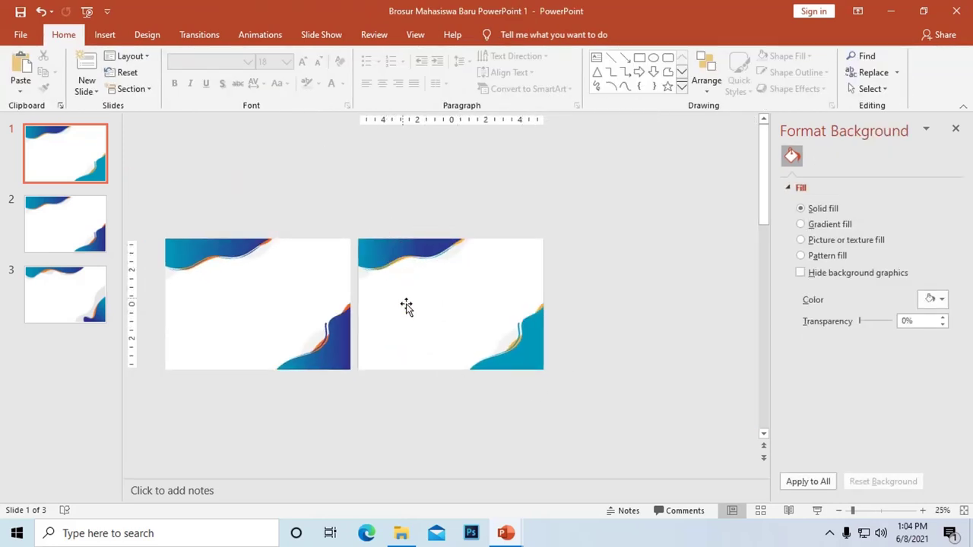
pyautogui.click(518, 354)
pyautogui.keyDown('ctrl'); pyautogui.scroll(1, 469, 357); pyautogui.keyUp('ctrl')
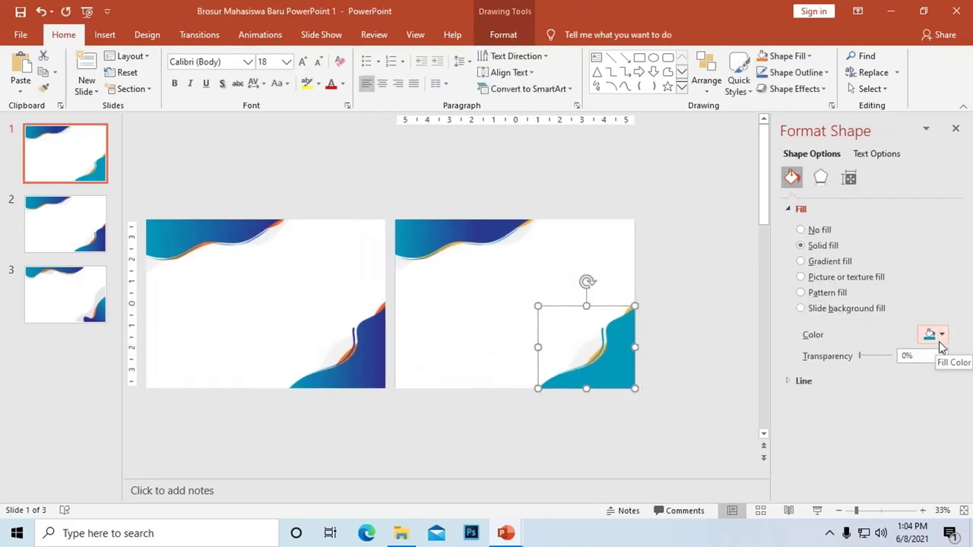
pyautogui.click(808, 263)
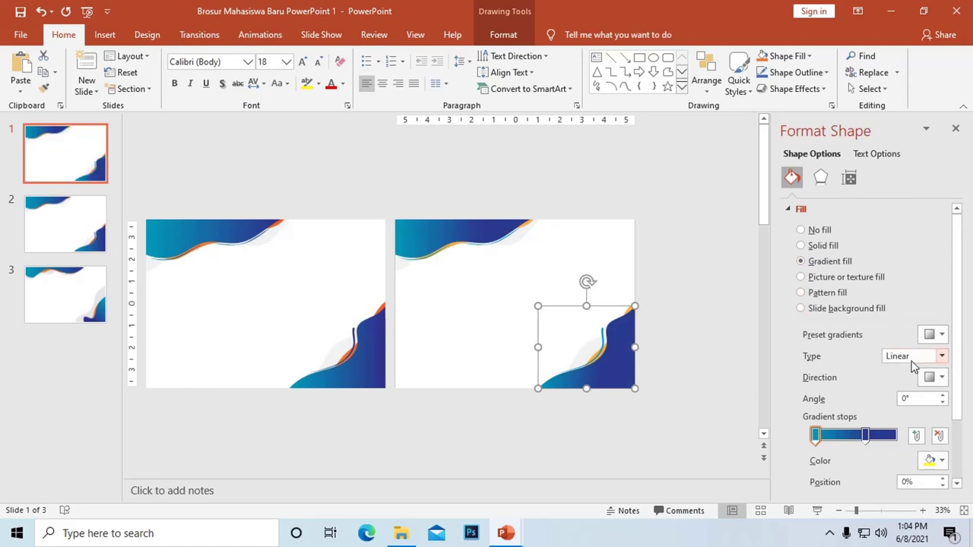
# Select the spare banner graphic sitting beside the slide
pyautogui.click(748, 360)
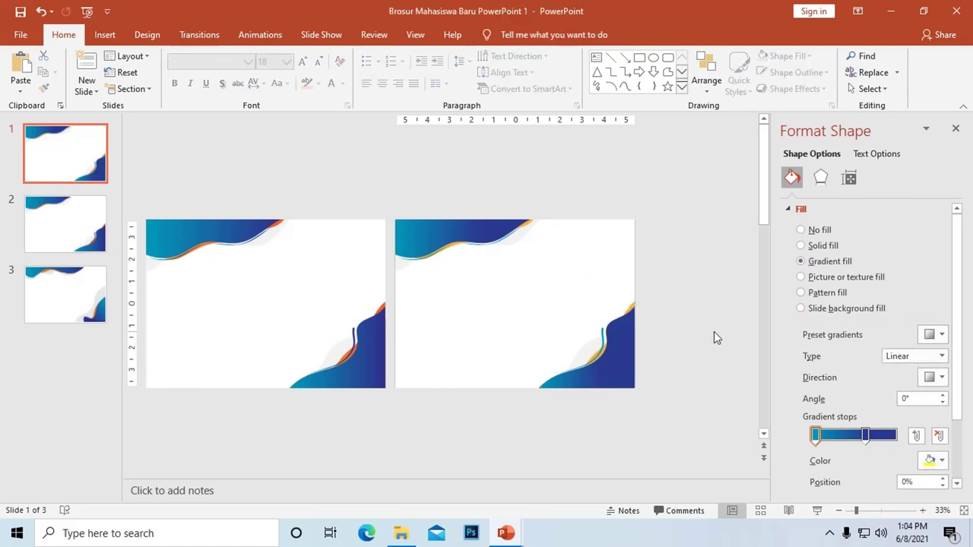
pyautogui.click(530, 221)
pyautogui.click(530, 221)
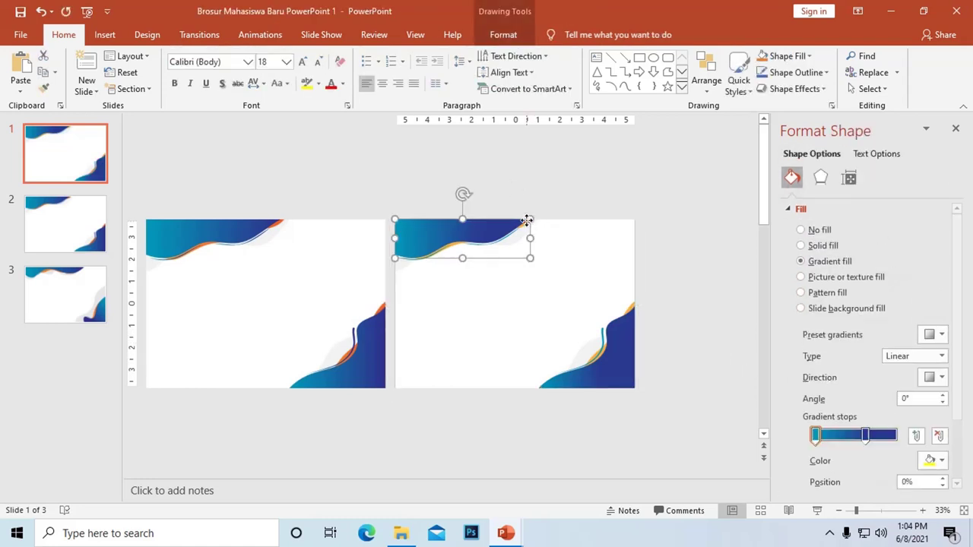
pyautogui.click(348, 219)
pyautogui.click(319, 256)
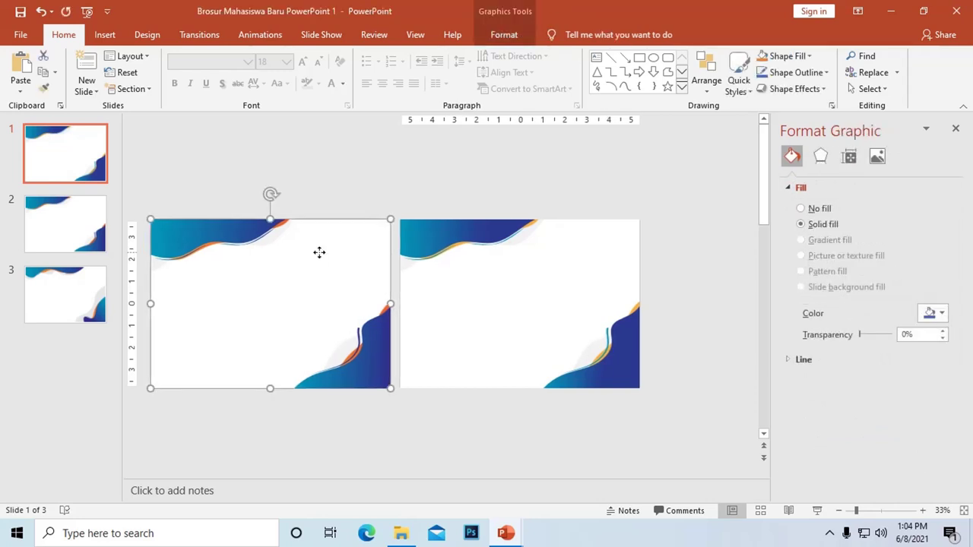
# Delete the spare graphic beside the slide and the duplicate slide 2
pyautogui.press('Delete')
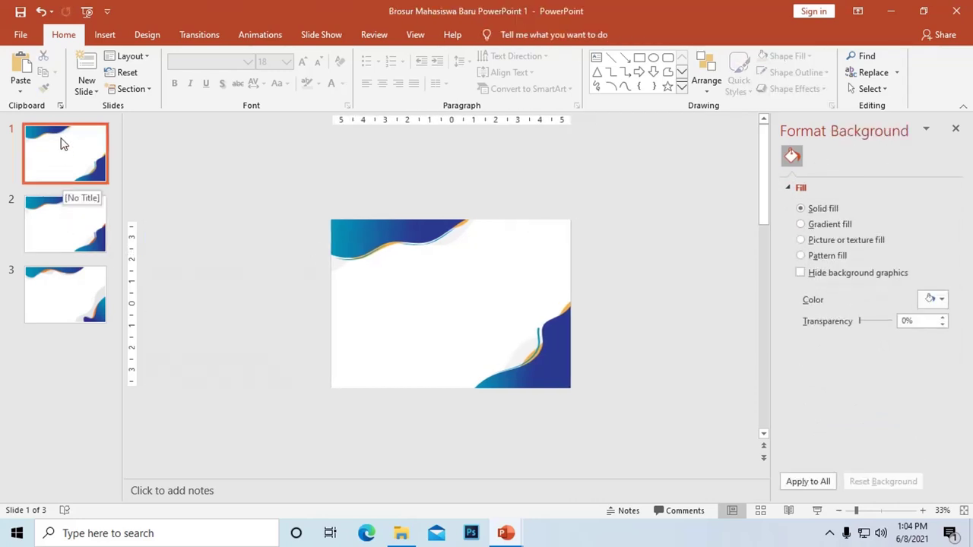
pyautogui.click(80, 222)
pyautogui.press('Delete')
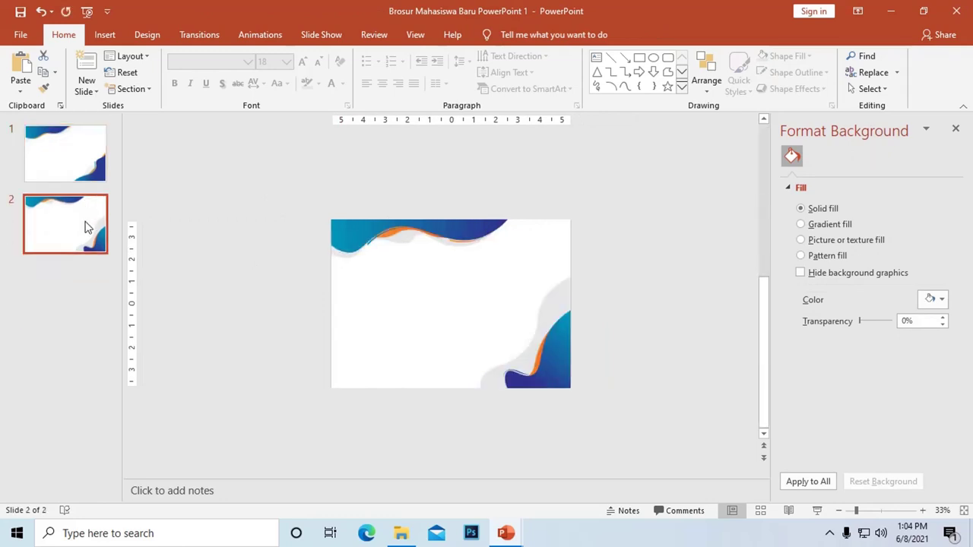
# Move the top wave flush into slide 1's top-left corner
pyautogui.click(100, 164)
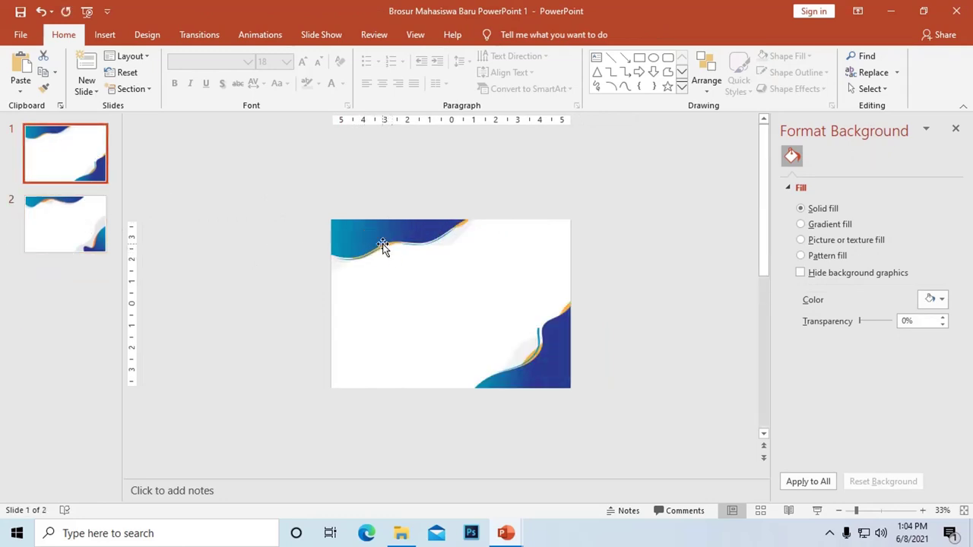
pyautogui.moveTo(383, 246)
pyautogui.mouseDown()
pyautogui.moveTo(357, 234)
pyautogui.moveTo(383, 234)
pyautogui.mouseUp()
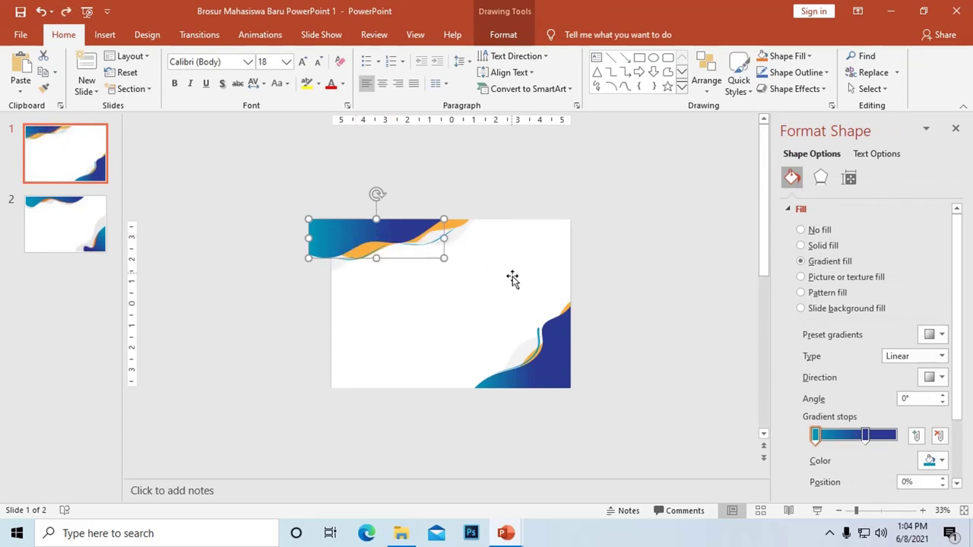
pyautogui.click(501, 201)
pyautogui.keyDown('ctrl'); pyautogui.scroll(2, 532, 342); pyautogui.keyUp('ctrl')
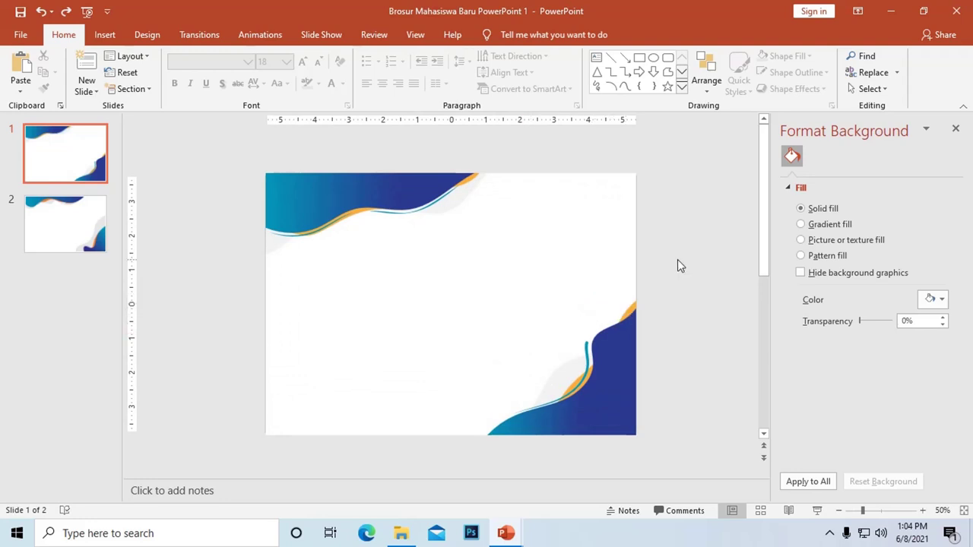
# Drag the model png Siluet image from the brochure images folder onto slide 1
pyautogui.click(402, 533)
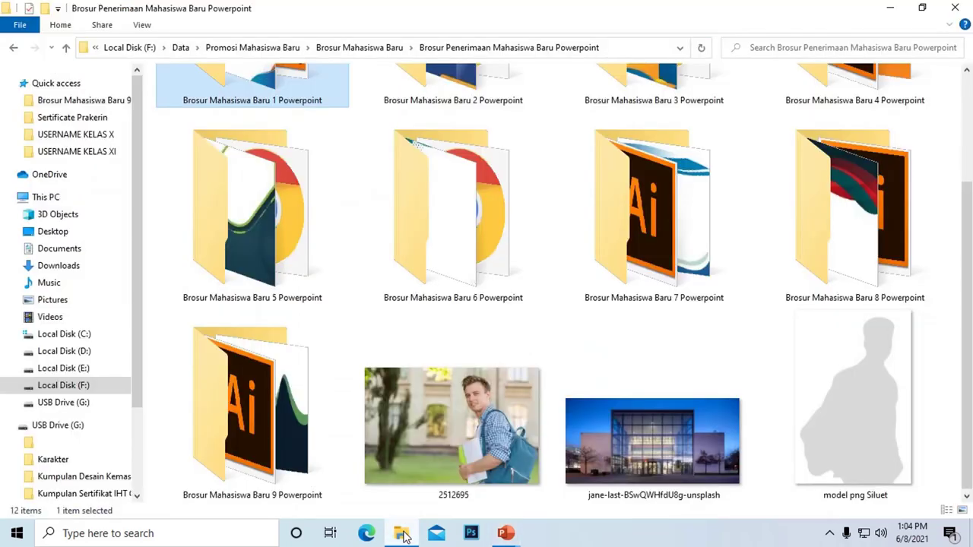
pyautogui.click(826, 404)
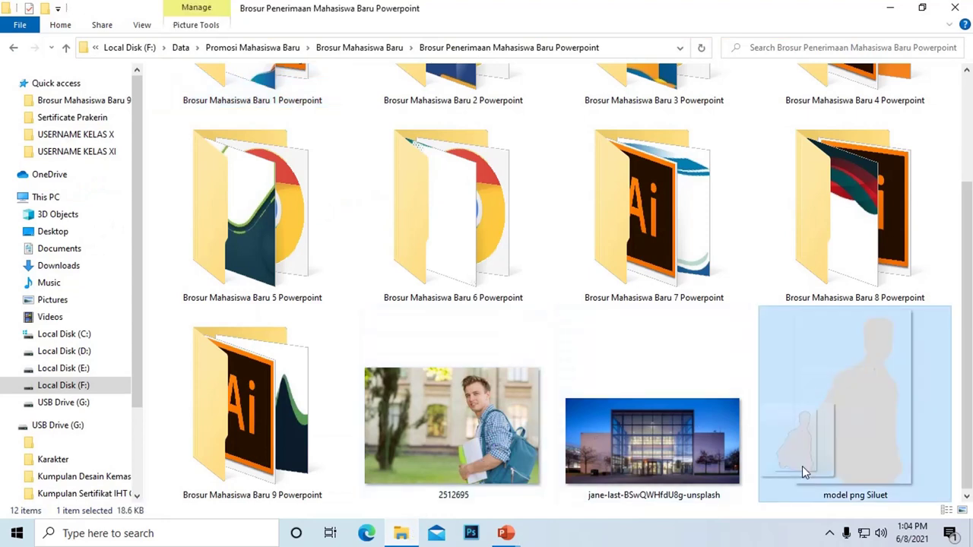
pyautogui.moveTo(802, 466); pyautogui.dragTo(507, 537)
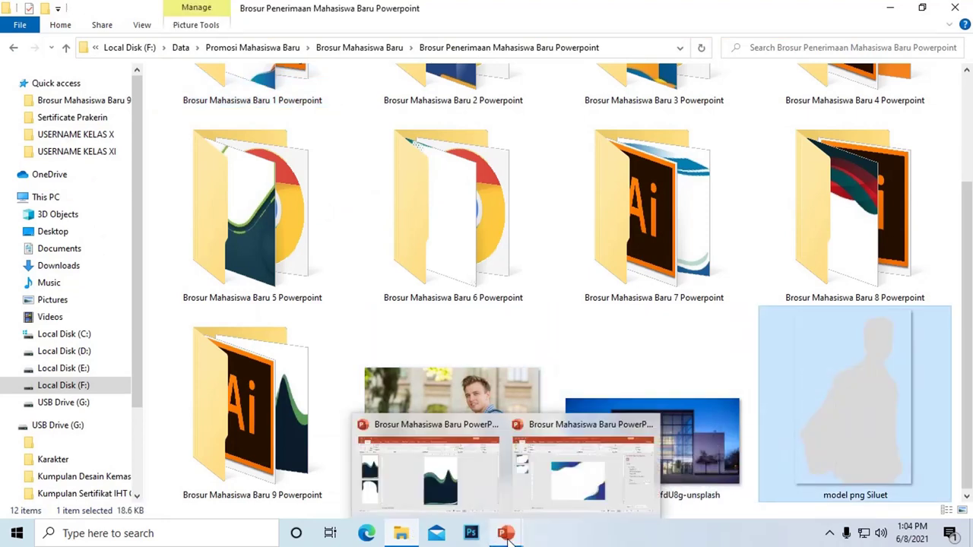
pyautogui.moveTo(512, 536)
pyautogui.mouseDown()
pyautogui.moveTo(606, 471)
pyautogui.moveTo(486, 385)
pyautogui.mouseUp()
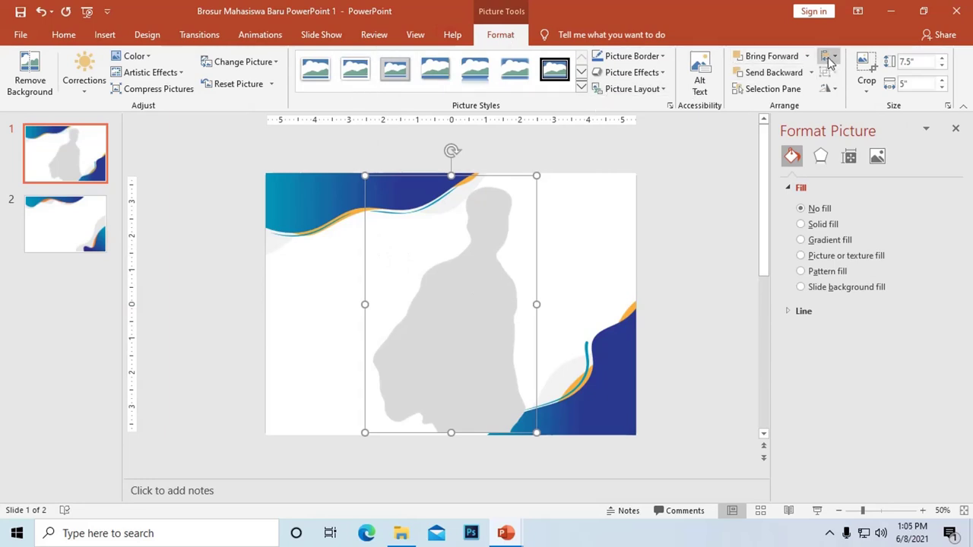
# Flip the silhouette horizontally, shrink it, and place it at the slide's lower right
pyautogui.click(829, 88)
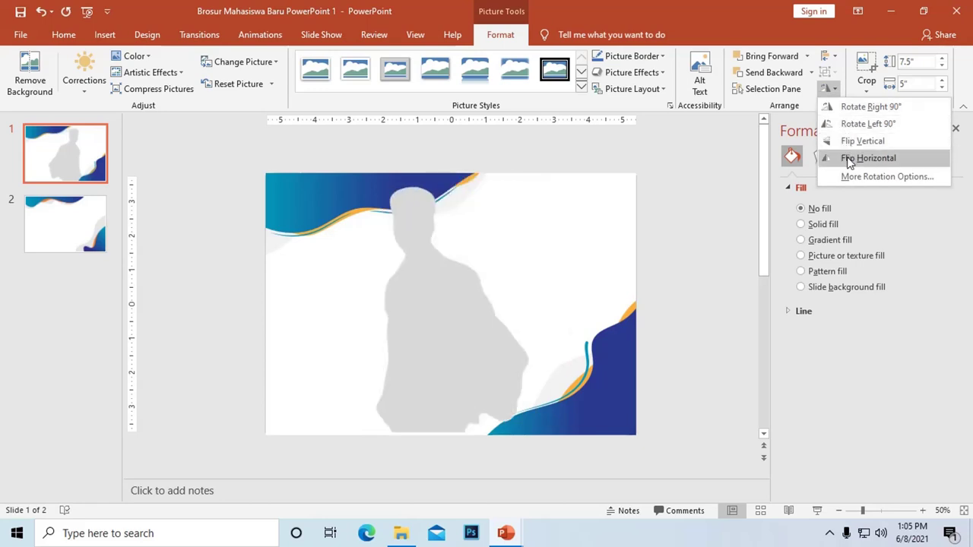
pyautogui.click(866, 159)
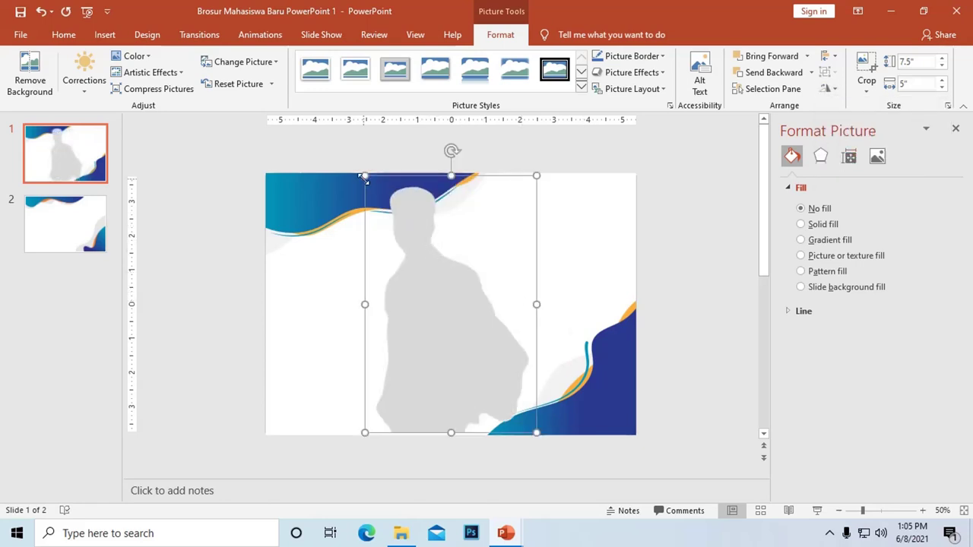
pyautogui.moveTo(364, 177)
pyautogui.mouseDown()
pyautogui.moveTo(422, 215)
pyautogui.moveTo(469, 271)
pyautogui.mouseUp()
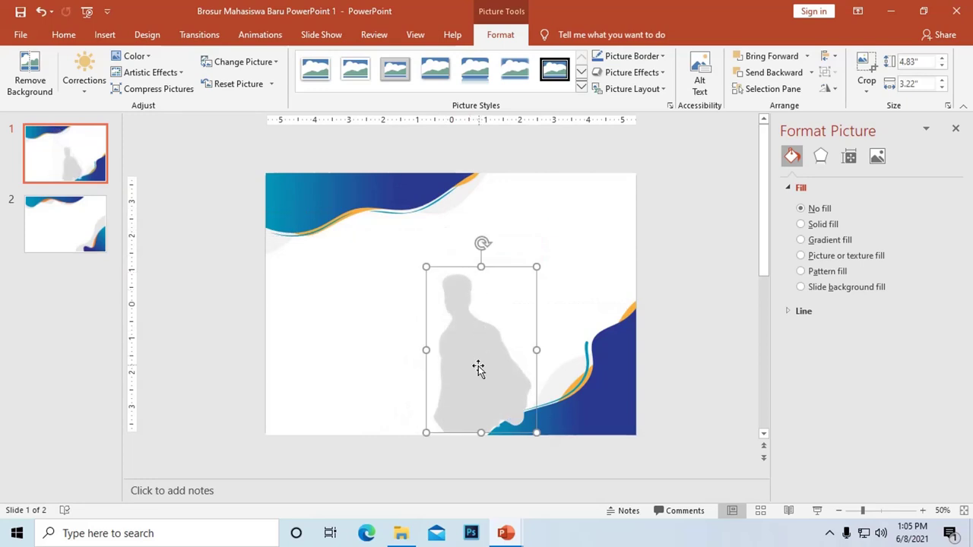
pyautogui.moveTo(481, 370); pyautogui.dragTo(554, 372)
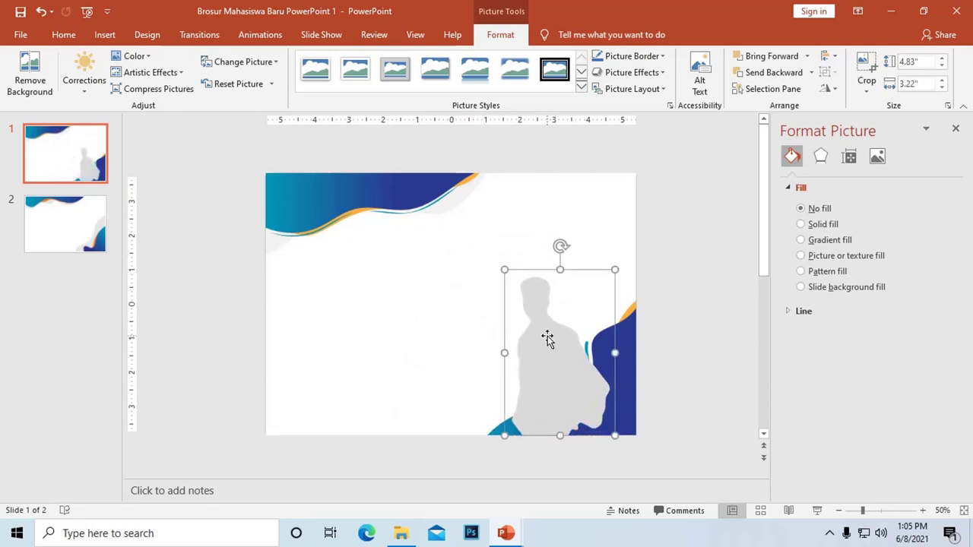
pyautogui.moveTo(563, 393); pyautogui.dragTo(567, 390)
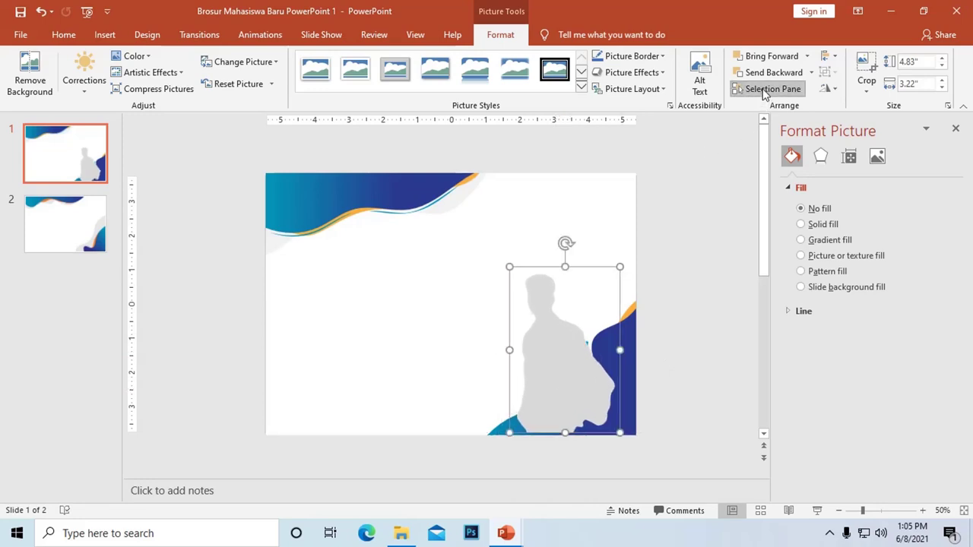
# Layer Picture 17 below Shape 12 so the bottom-right wave overlaps the silhouette
pyautogui.click(764, 90)
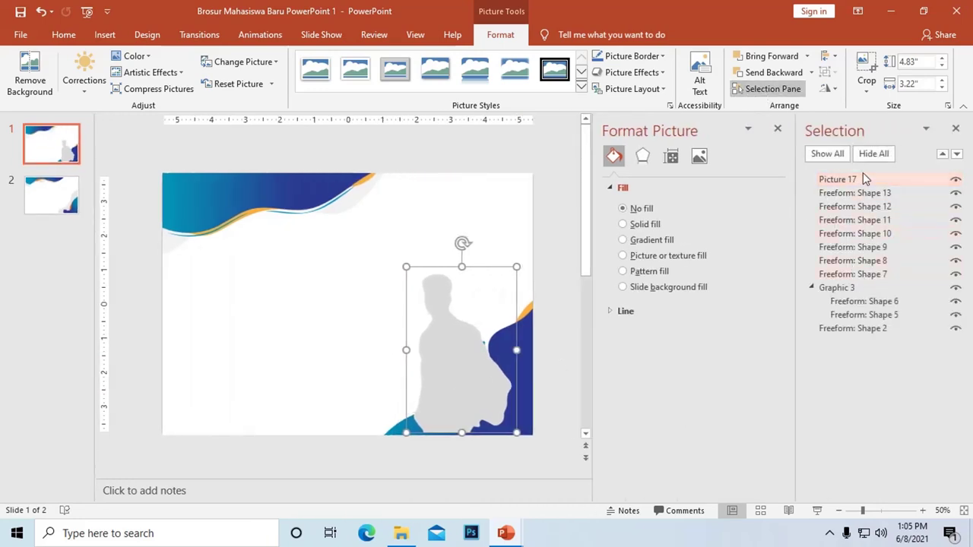
pyautogui.moveTo(851, 179)
pyautogui.mouseDown()
pyautogui.moveTo(858, 226)
pyautogui.moveTo(861, 202)
pyautogui.mouseUp()
pyautogui.moveTo(461, 290); pyautogui.dragTo(438, 293)
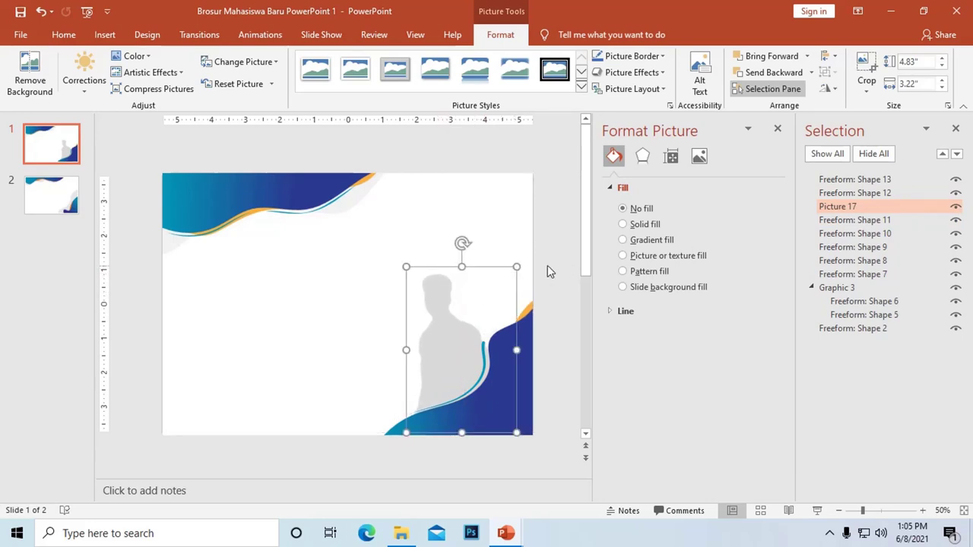
pyautogui.click(506, 149)
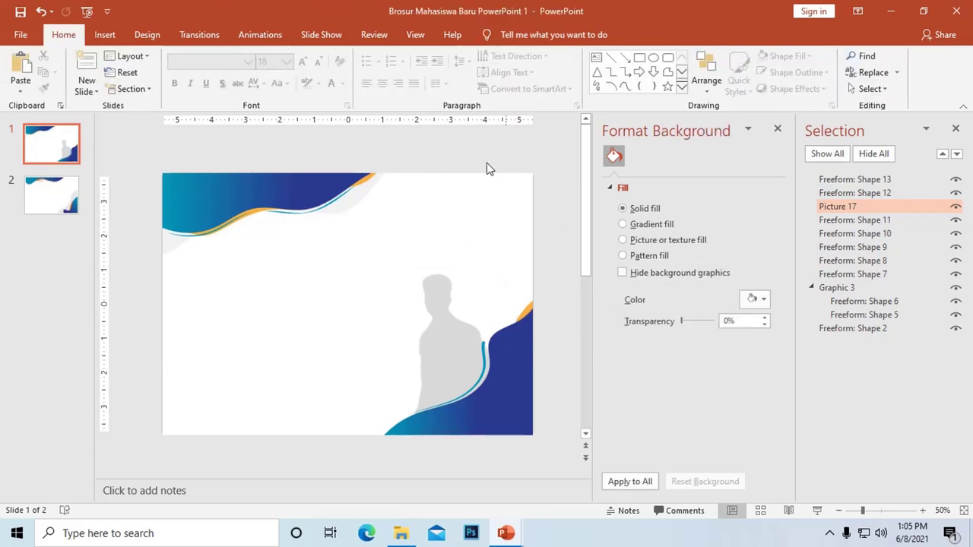
# Nudge the silhouette slightly right into its final position
pyautogui.moveTo(432, 307); pyautogui.dragTo(438, 308)
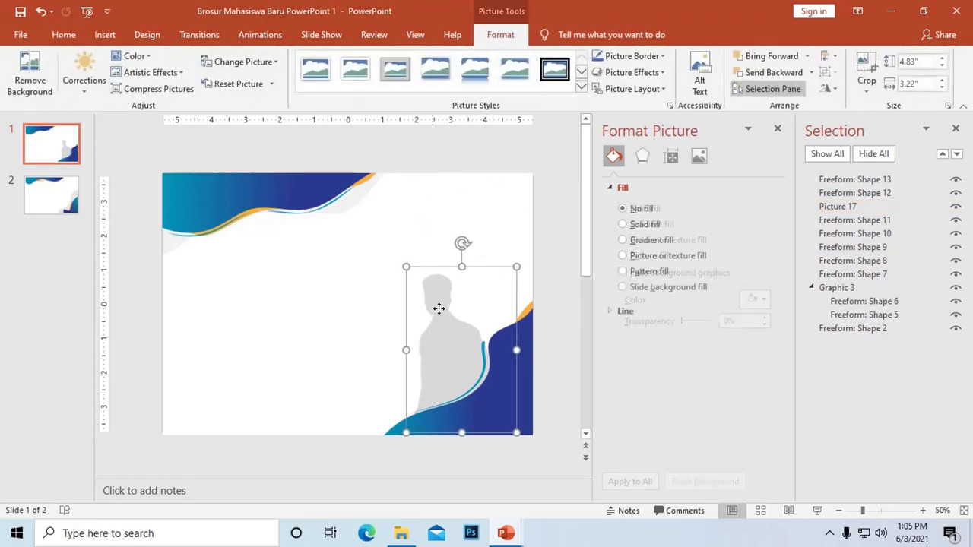
pyautogui.click(424, 149)
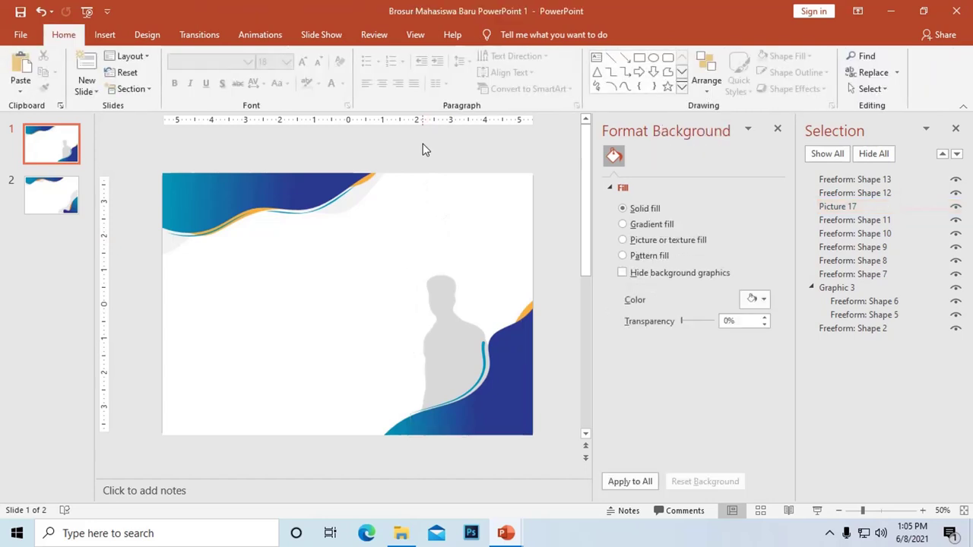
pyautogui.keyDown('ctrl'); pyautogui.scroll(-2, 424, 149); pyautogui.keyUp('ctrl')
pyautogui.keyDown('ctrl'); pyautogui.scroll(2, 307, 220); pyautogui.keyUp('ctrl')
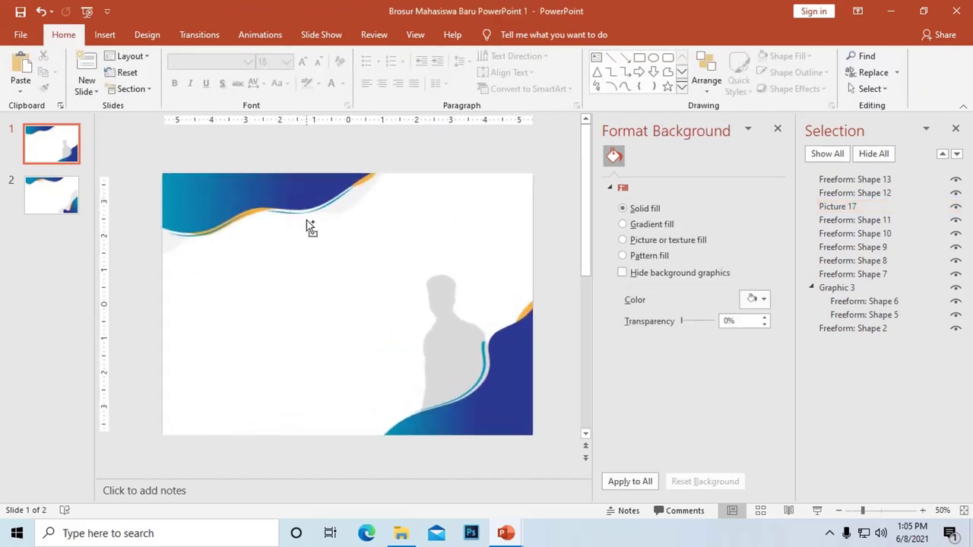
# Draw a tall, narrow empty text box on the slide's left side below the wave
pyautogui.click(105, 34)
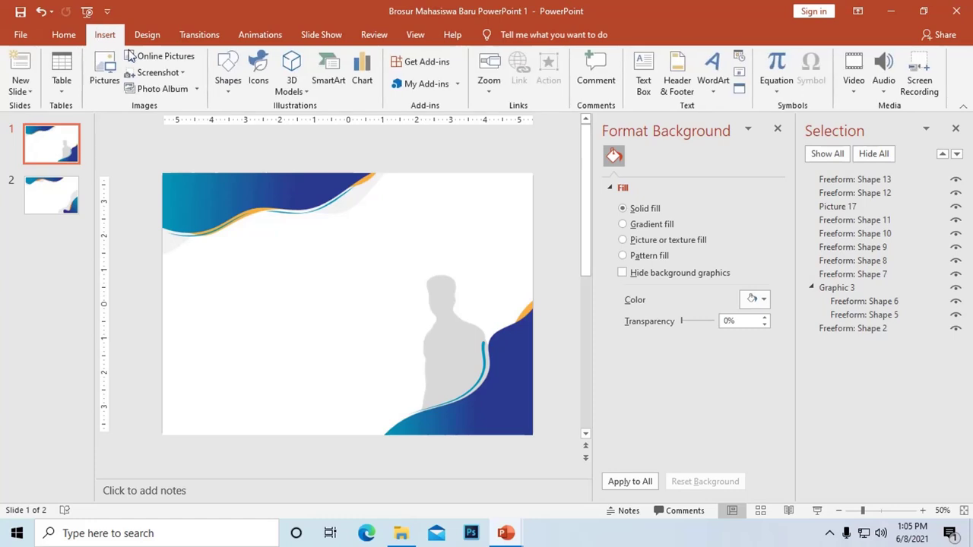
pyautogui.click(222, 94)
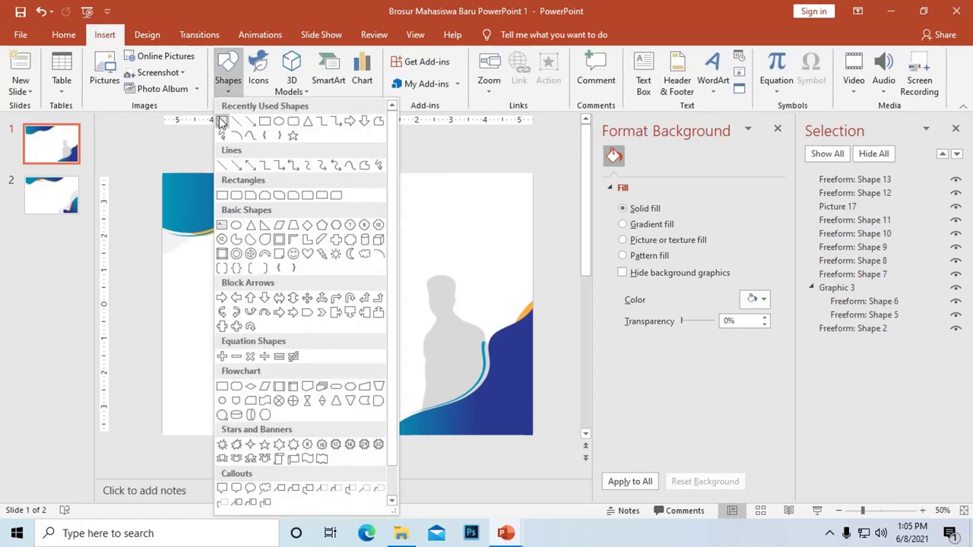
pyautogui.click(221, 122)
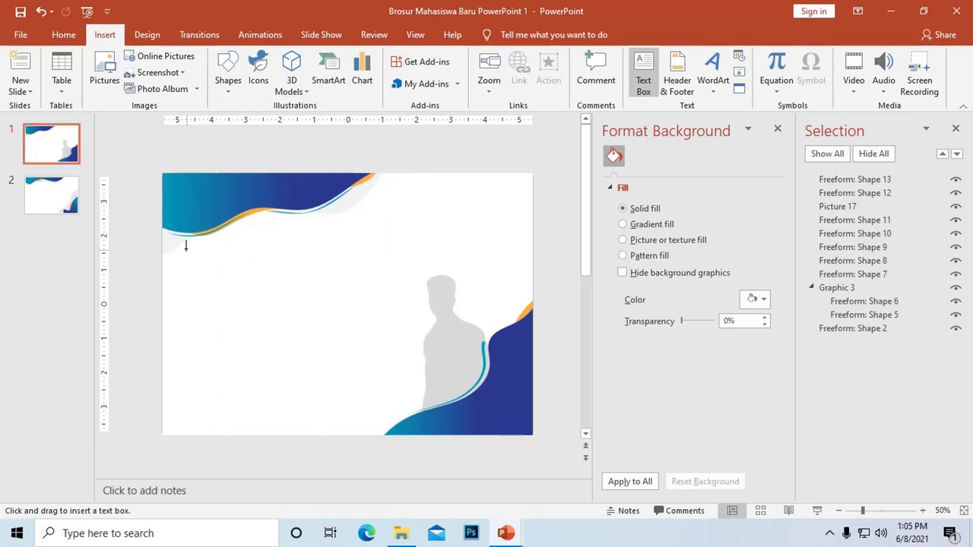
pyautogui.moveTo(197, 267); pyautogui.dragTo(285, 422)
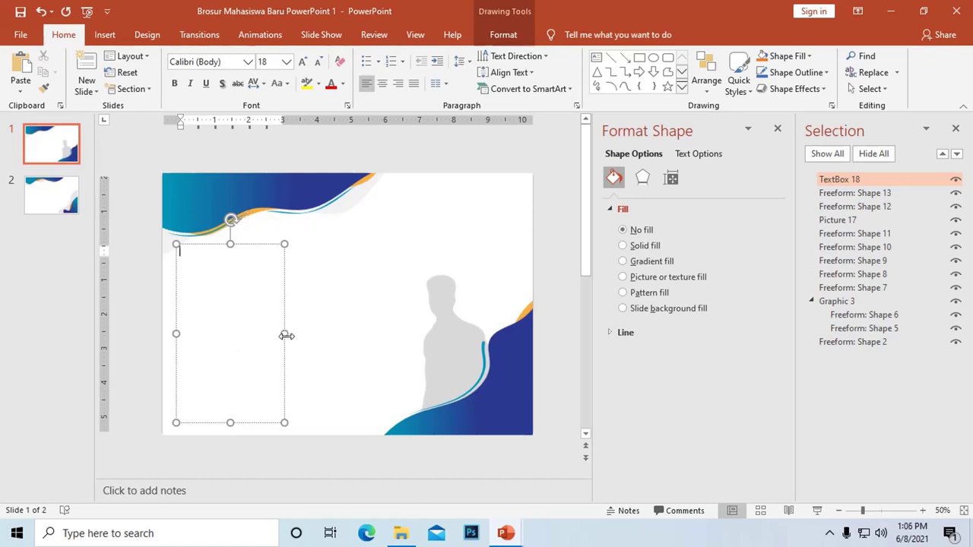
pyautogui.moveTo(286, 335); pyautogui.dragTo(265, 335)
pyautogui.moveTo(194, 244); pyautogui.dragTo(191, 243)
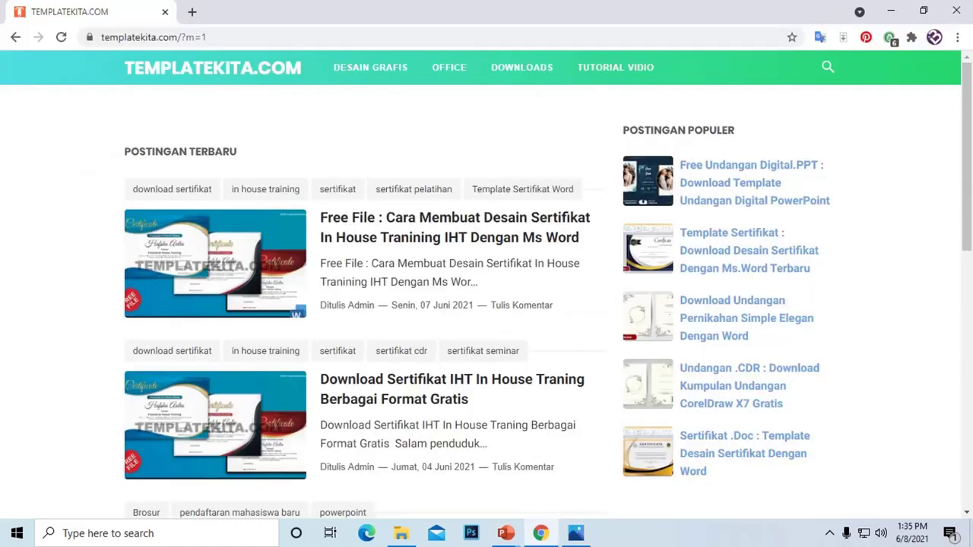
# Open the Brosur Pack brochure article on templatekita.com
pyautogui.scroll(-3, 250, 169)
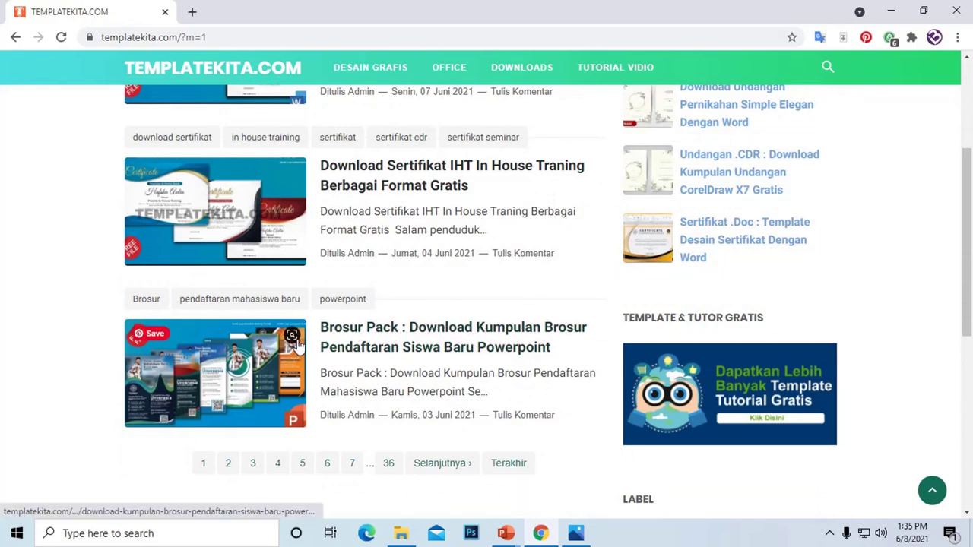
pyautogui.scroll(-1, 346, 338)
pyautogui.click(397, 258)
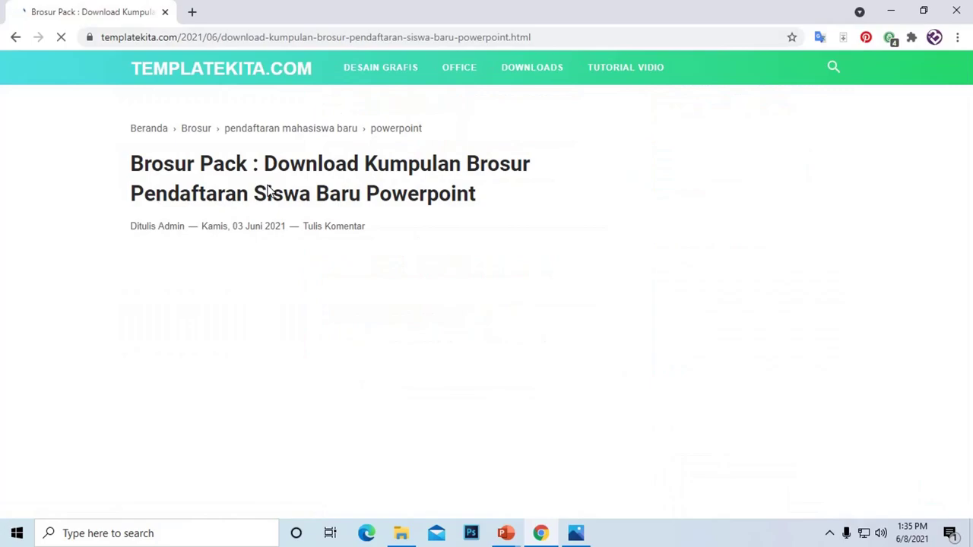
# Scroll through the article's brochure template previews and download buttons
pyautogui.scroll(-3, 270, 190)
pyautogui.scroll(2, 274, 189)
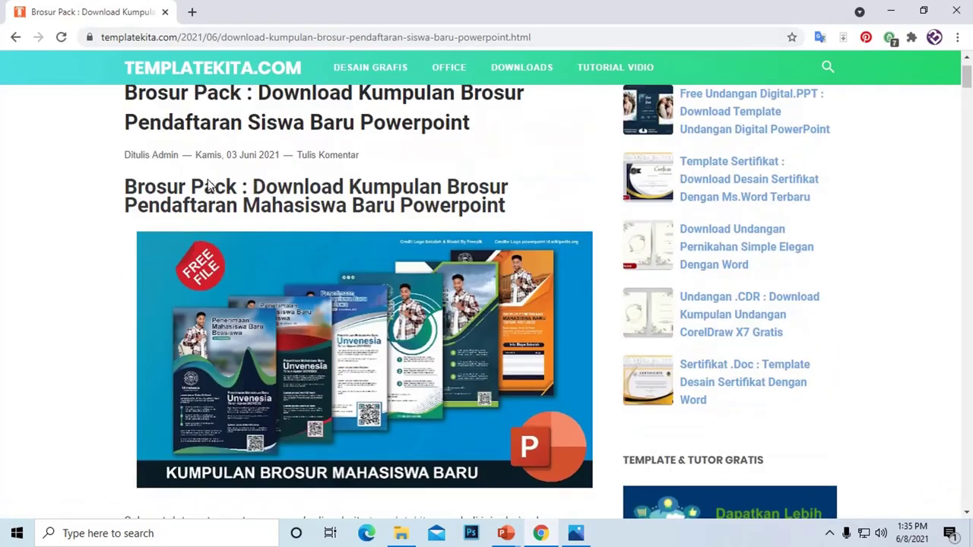
pyautogui.scroll(-2, 395, 186)
pyautogui.scroll(-4, 406, 185)
pyautogui.scroll(-4, 411, 187)
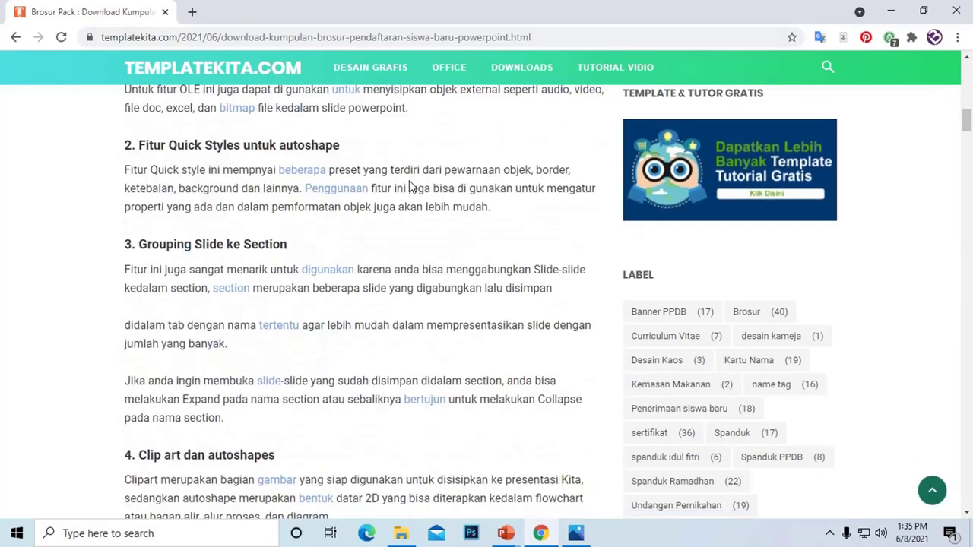
pyautogui.scroll(-5, 409, 185)
pyautogui.scroll(-5, 407, 185)
pyautogui.scroll(-5, 407, 185)
pyautogui.scroll(-5, 407, 190)
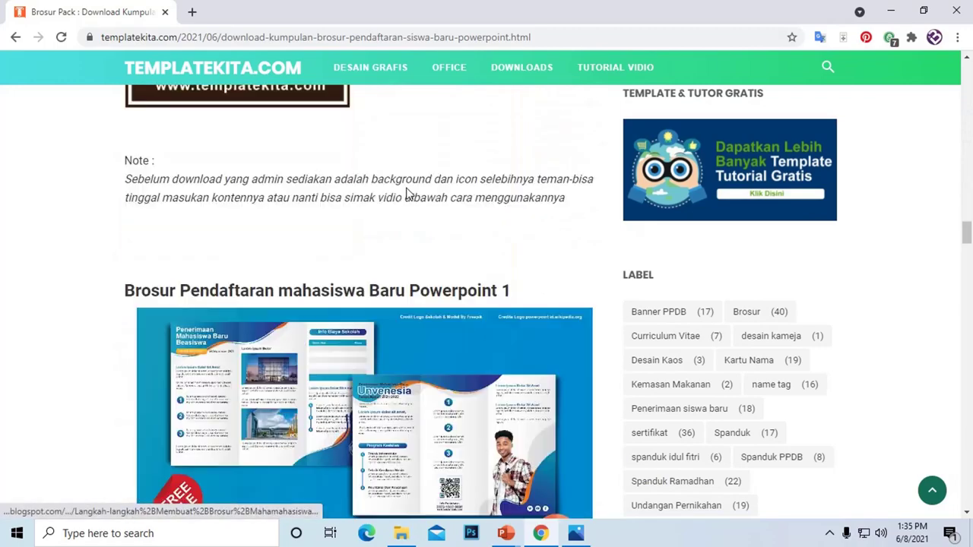
pyautogui.scroll(-5, 407, 191)
pyautogui.scroll(2, 395, 196)
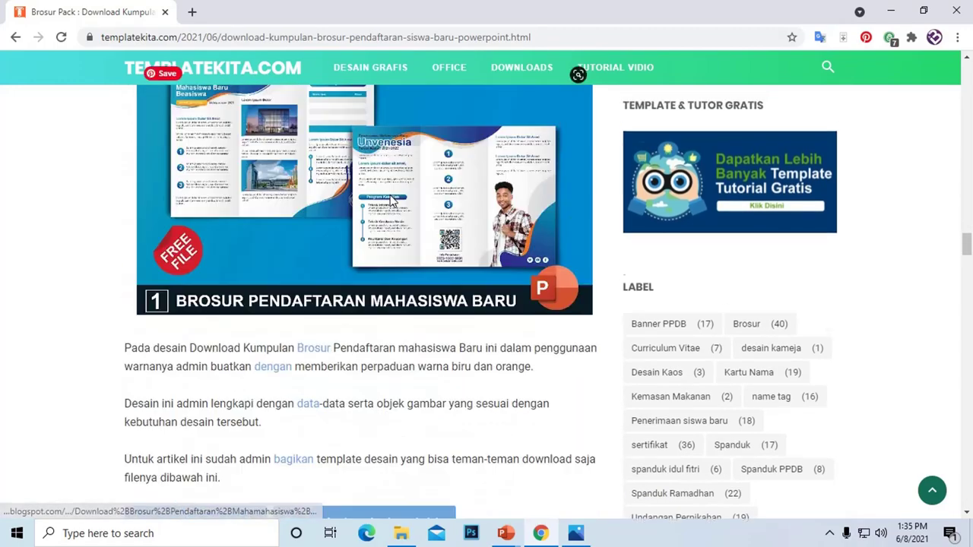
pyautogui.scroll(1, 390, 199)
pyautogui.scroll(-2, 334, 236)
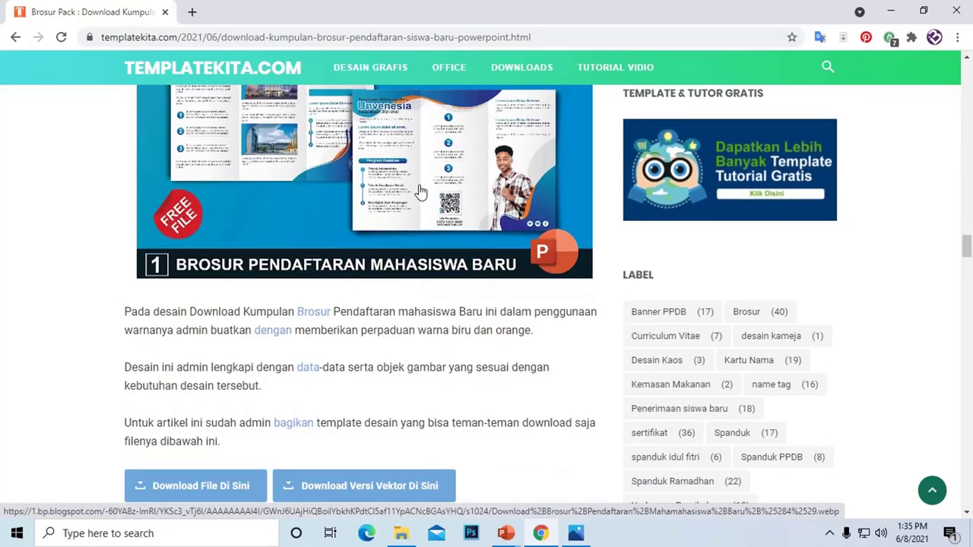
pyautogui.scroll(-2, 289, 191)
pyautogui.scroll(-2, 289, 191)
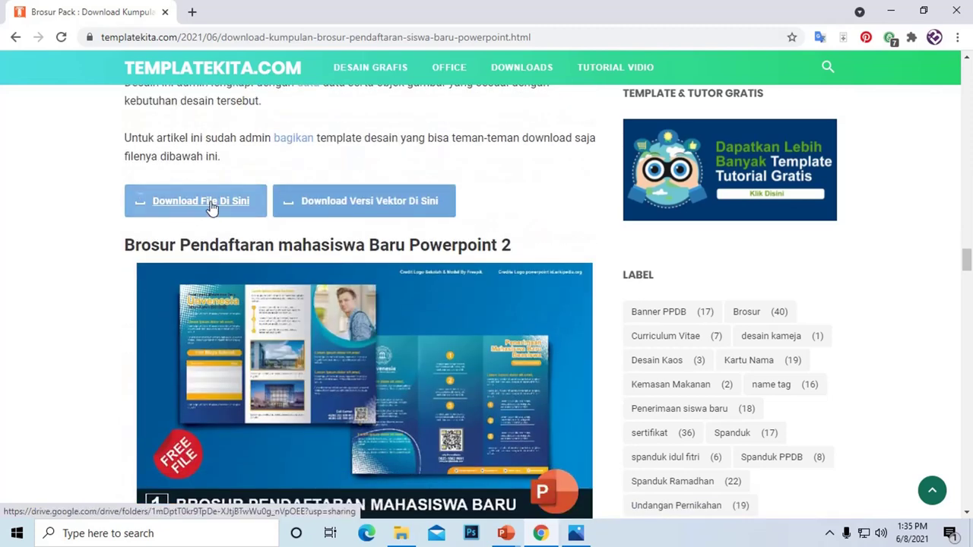
pyautogui.scroll(-1, 391, 215)
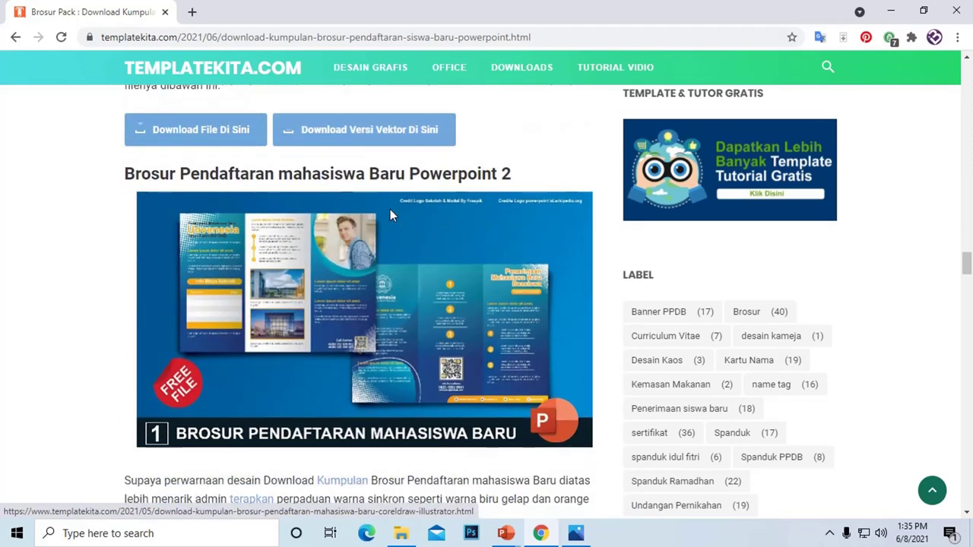
pyautogui.scroll(-1, 390, 215)
pyautogui.scroll(-3, 390, 214)
pyautogui.scroll(-2, 392, 212)
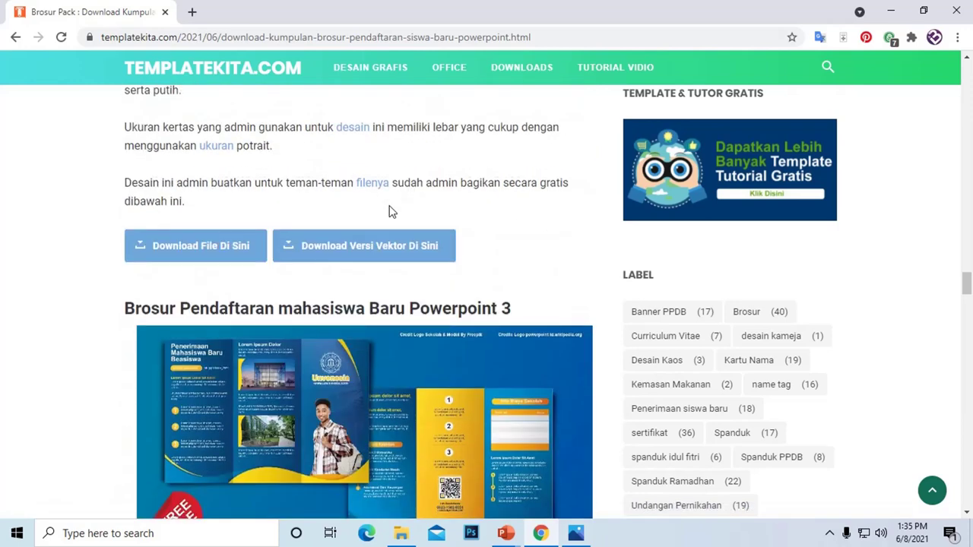
pyautogui.scroll(-3, 390, 211)
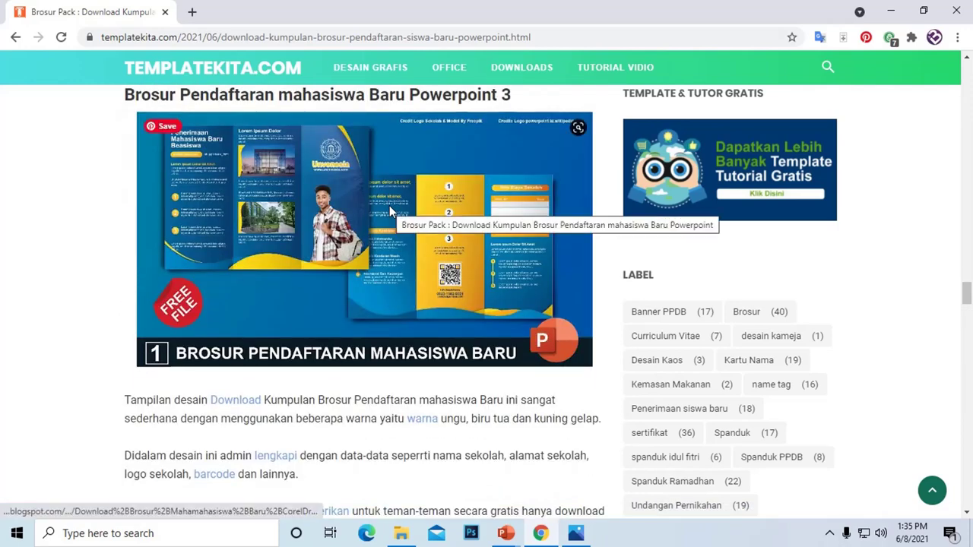
pyautogui.scroll(-5, 389, 206)
pyautogui.scroll(-3, 389, 207)
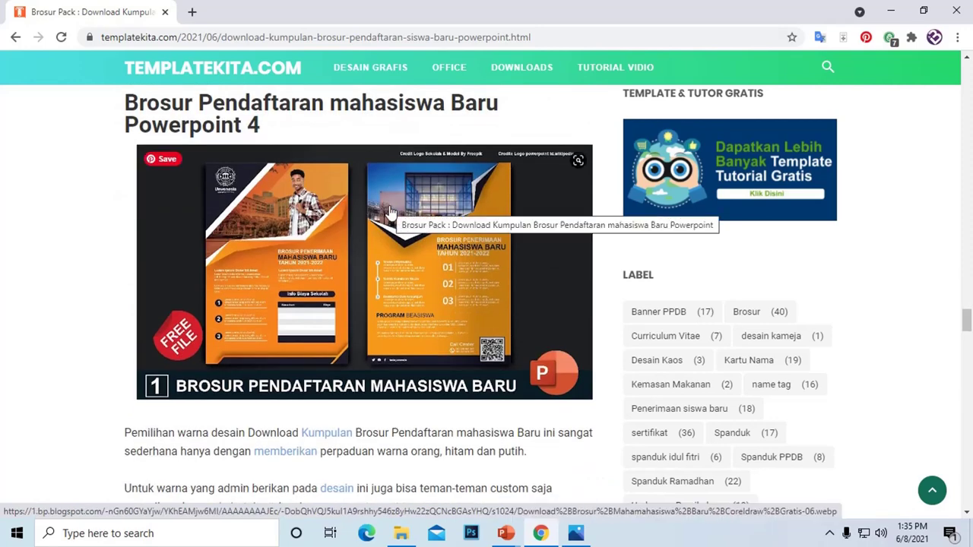
pyautogui.scroll(2, 389, 212)
pyautogui.scroll(2, 391, 210)
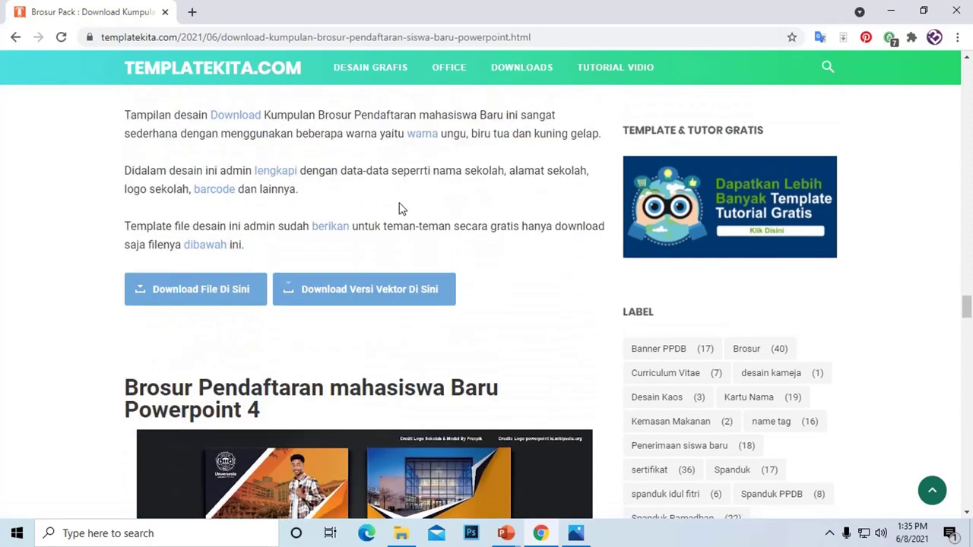
pyautogui.scroll(-4, 400, 196)
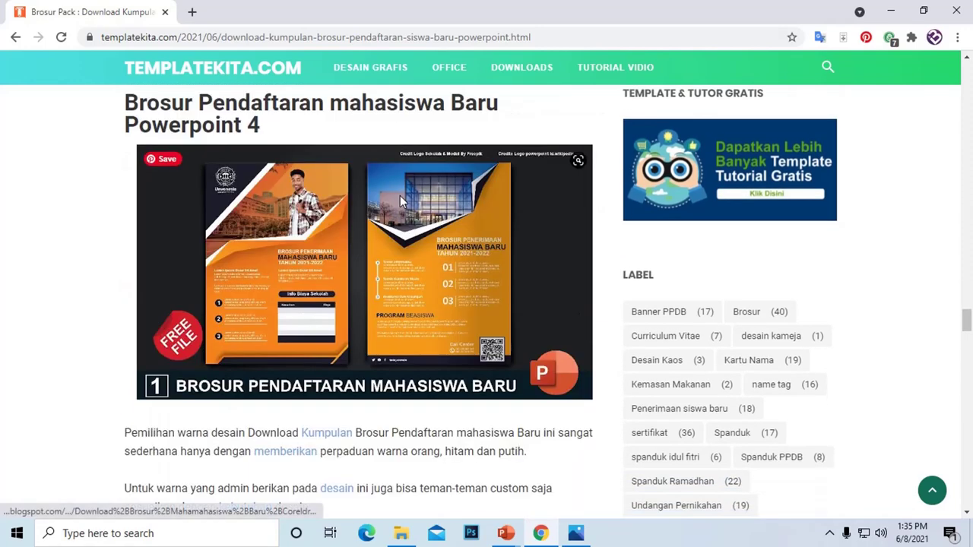
pyautogui.scroll(-5, 399, 195)
pyautogui.scroll(-3, 397, 203)
pyautogui.scroll(-5, 398, 200)
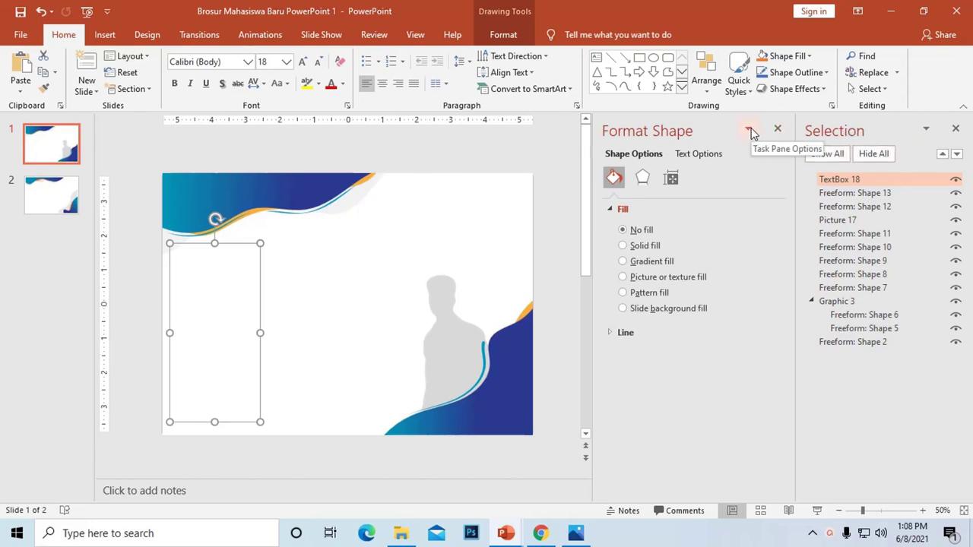
# Close the Selection pane and move the empty text box up to the slide's top
pyautogui.click(956, 129)
pyautogui.moveTo(766, 177); pyautogui.dragTo(840, 177)
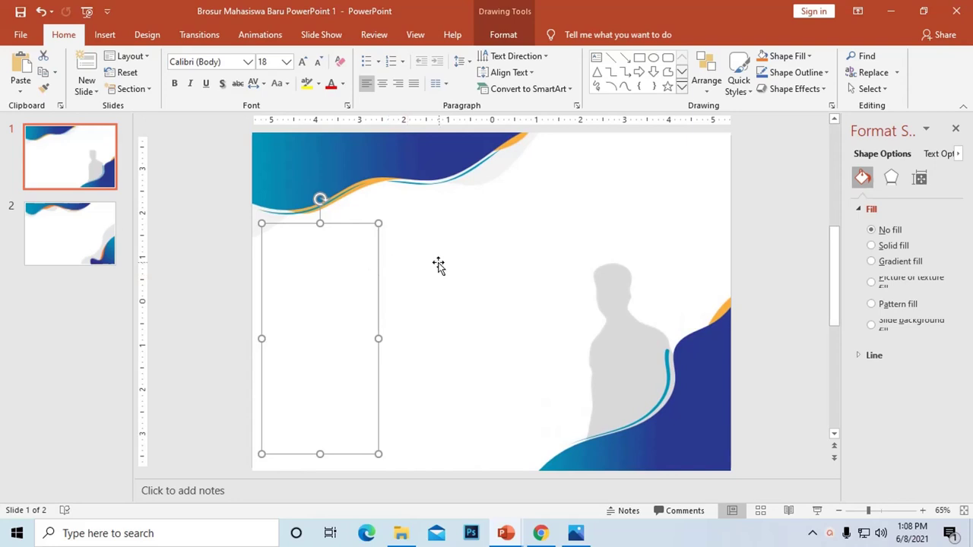
pyautogui.moveTo(378, 242); pyautogui.dragTo(402, 235)
pyautogui.hotkey('ctrl', 'z')
pyautogui.moveTo(320, 454); pyautogui.dragTo(334, 266)
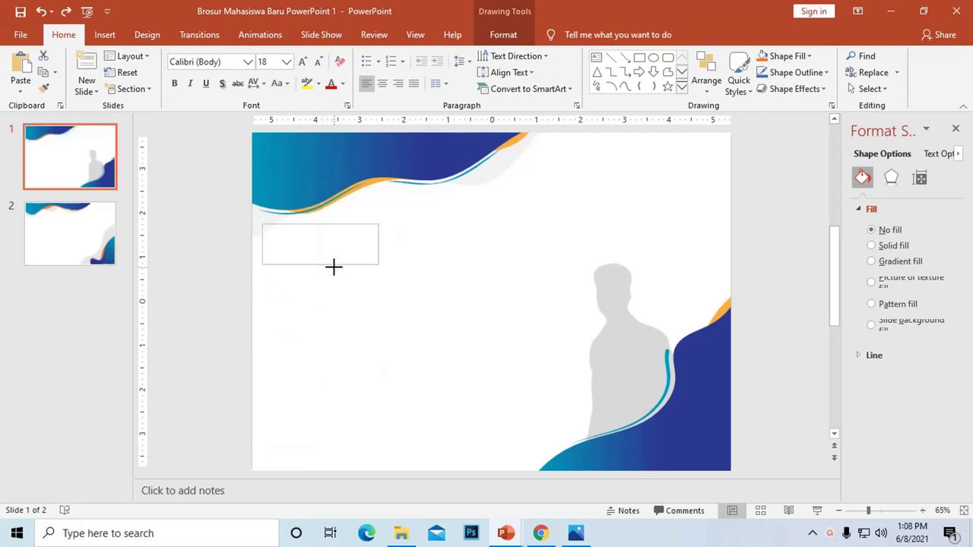
pyautogui.press('Escape')
pyautogui.moveTo(341, 222); pyautogui.dragTo(341, 155)
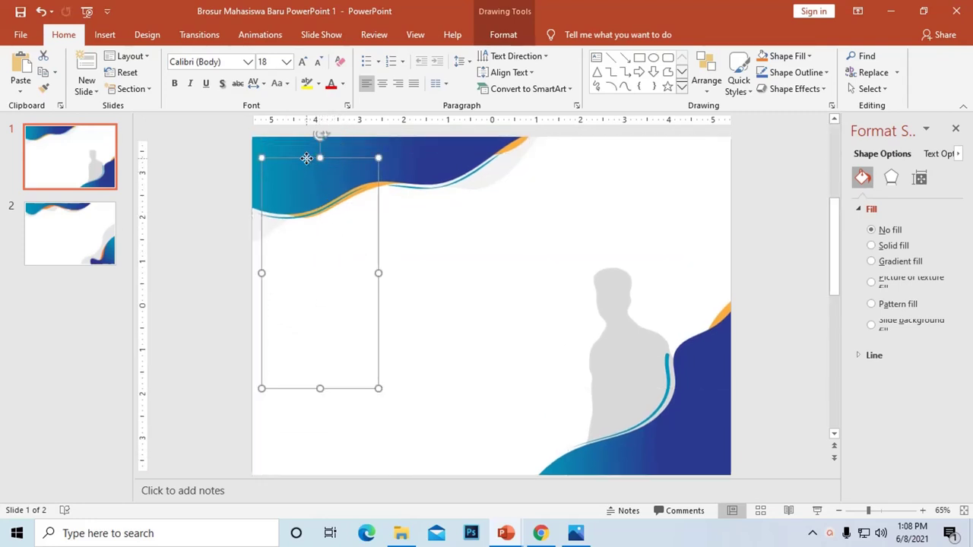
# Type the bold title 'Pernerimaan Mahasiswa Baru' on one line in the top-left corner
pyautogui.rightClick(284, 288)
pyautogui.click(315, 278)
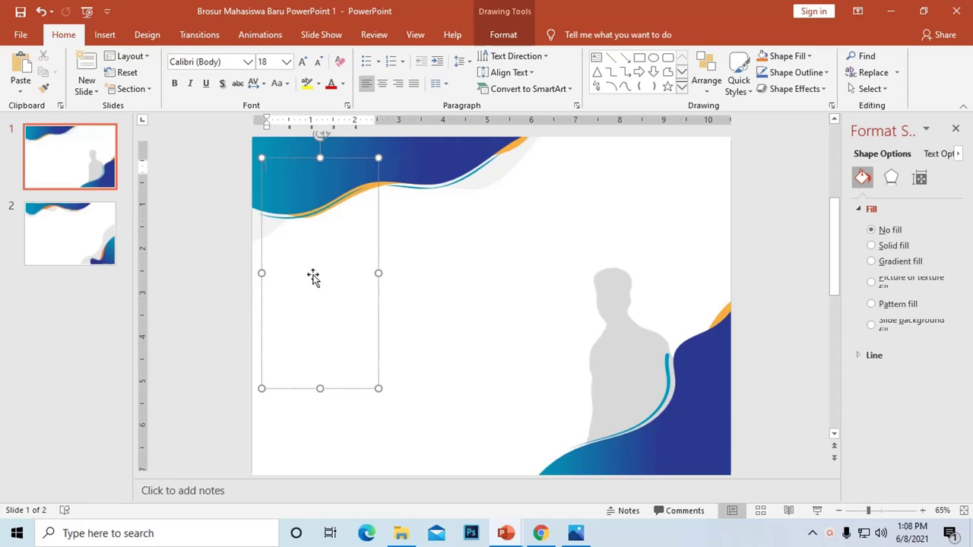
pyautogui.write('Pernerimaan')
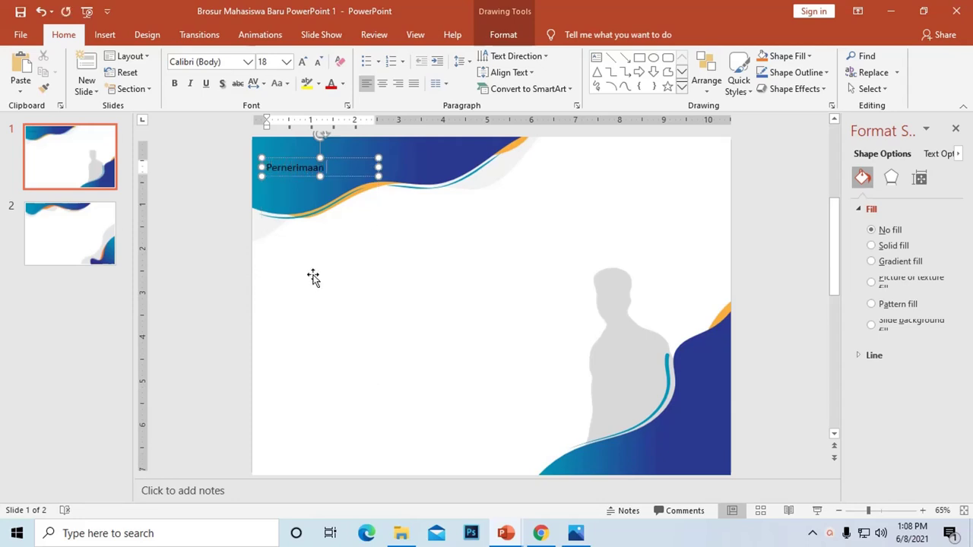
pyautogui.write(' Maa')
pyautogui.write('wa')
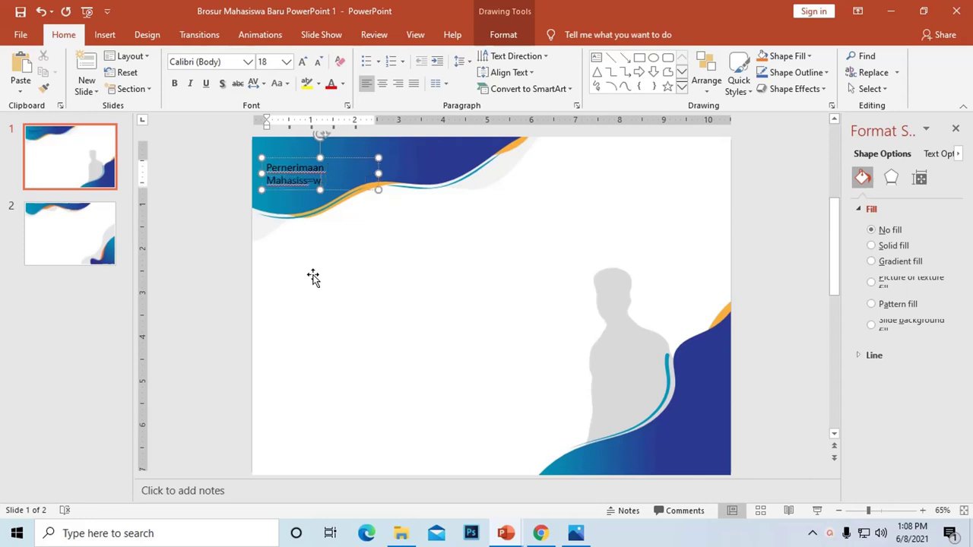
pyautogui.press('BackSpace')
pyautogui.press('BackSpace')
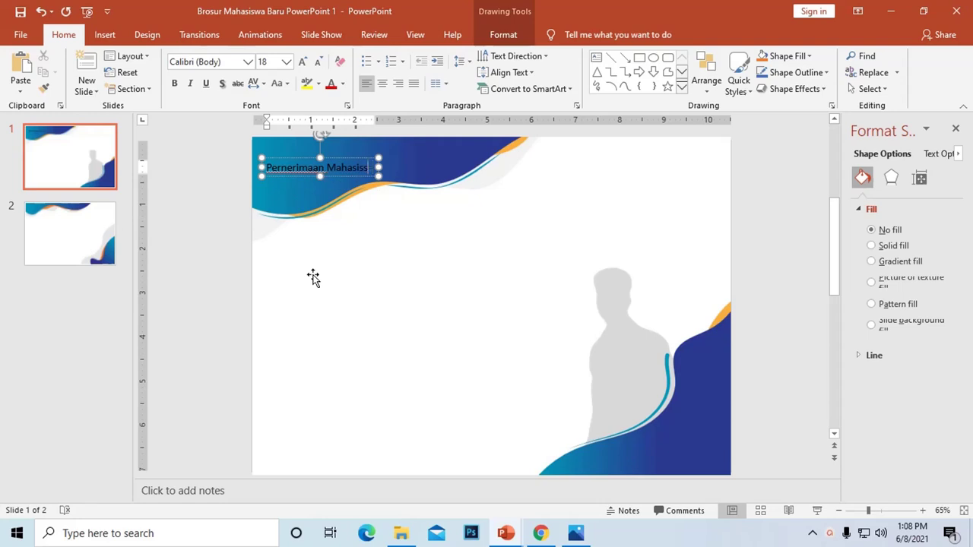
pyautogui.press('BackSpace')
pyautogui.write('a')
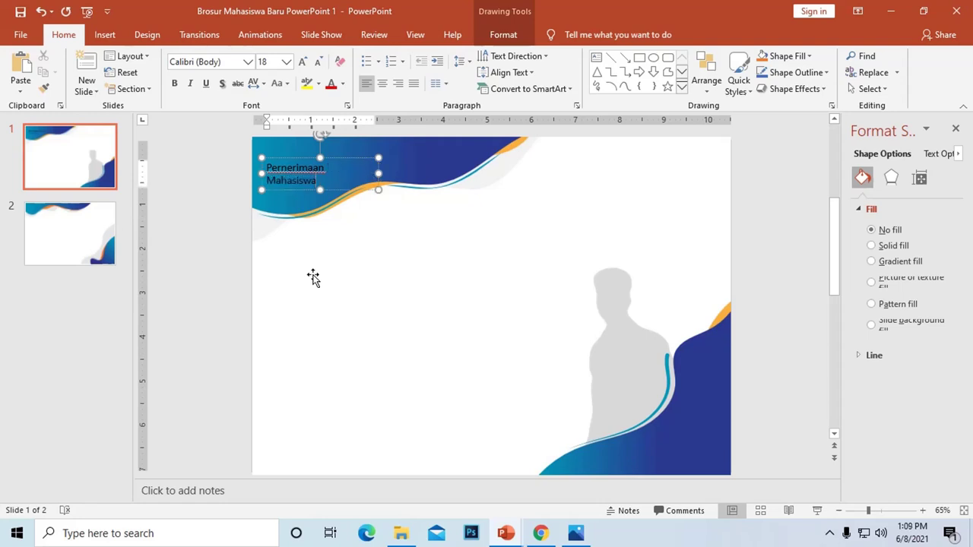
pyautogui.write(' Baru')
pyautogui.hotkey('ctrl', 'a')
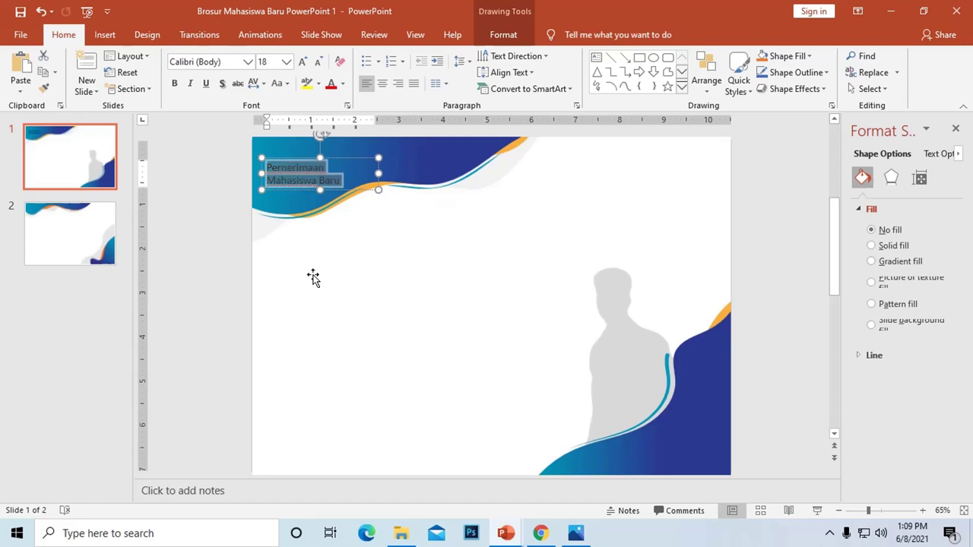
pyautogui.hotkey('ctrl', 'b')
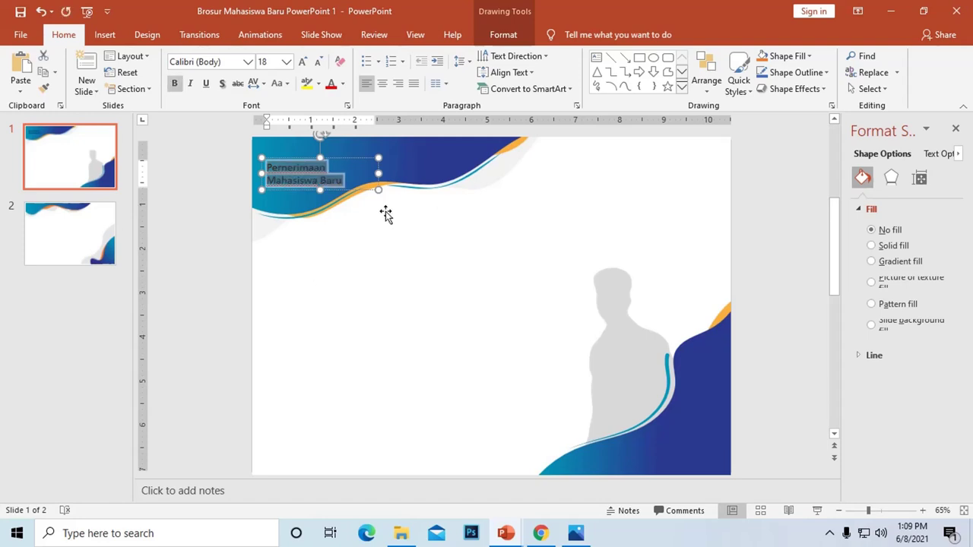
pyautogui.moveTo(378, 173)
pyautogui.mouseDown()
pyautogui.moveTo(424, 166)
pyautogui.moveTo(381, 142)
pyautogui.mouseUp()
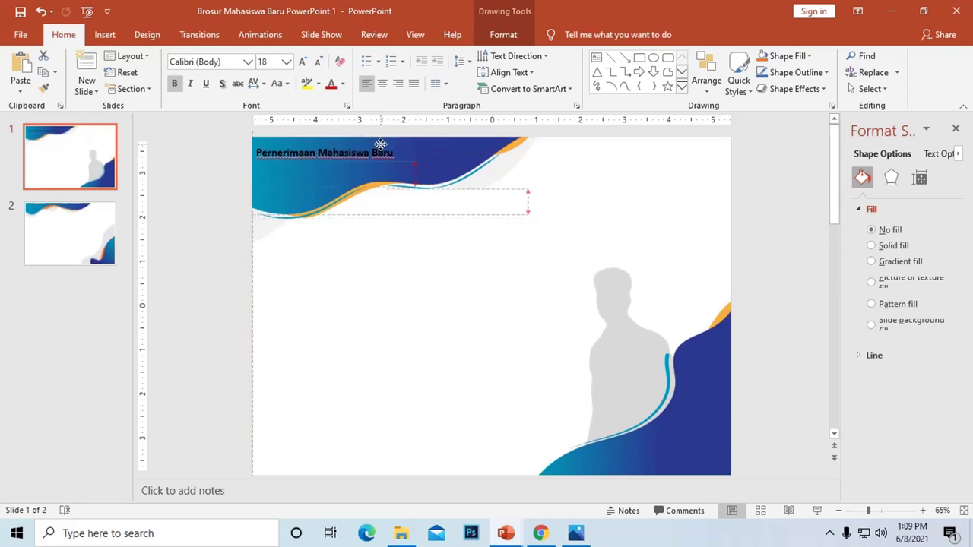
pyautogui.moveTo(328, 168); pyautogui.dragTo(326, 210)
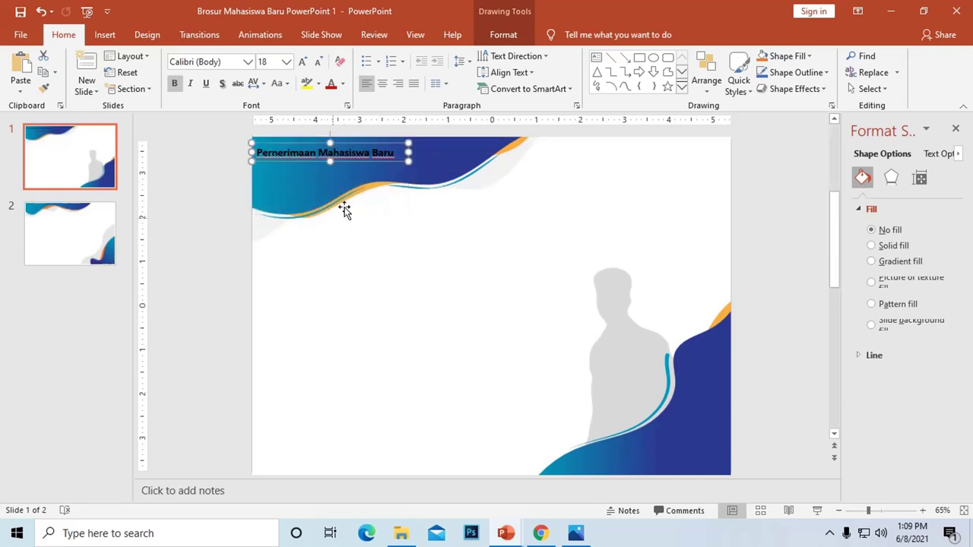
# Set UNVENESIA to 48 pt and widen the text box so it fits one line
pyautogui.click(383, 151)
pyautogui.write('UNVENESIA')
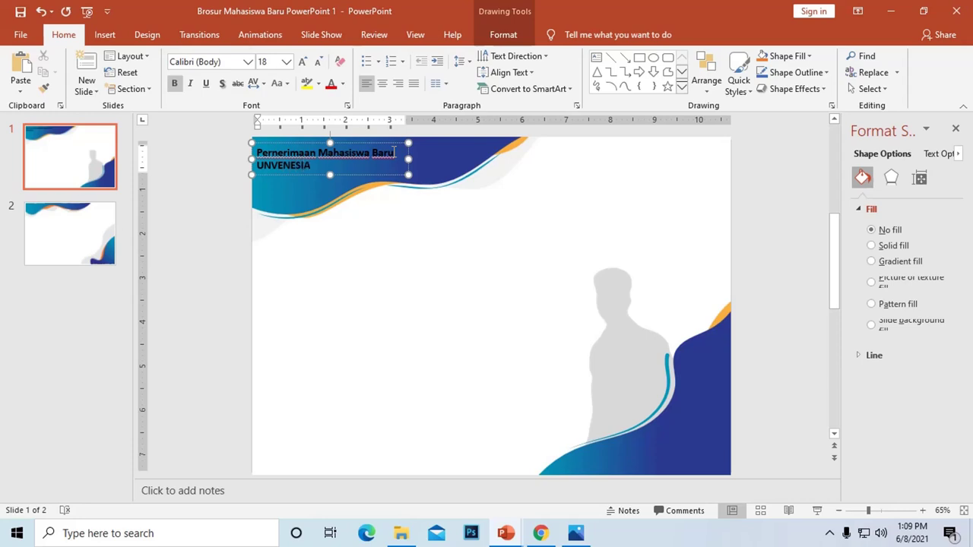
pyautogui.hotkey('shift', 'Home')
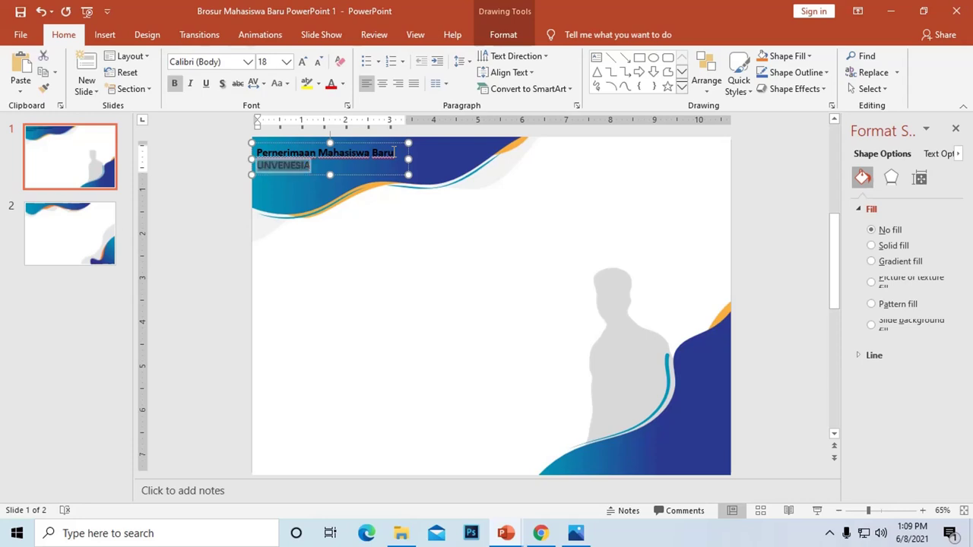
pyautogui.hotkey('ctrl', 'shift', '.')
pyautogui.hotkey('ctrl', 'shift', '.')
pyautogui.hotkey('ctrl', 'shift', '.')
pyautogui.hotkey('ctrl', 'shift', '.')
pyautogui.hotkey('ctrl', 'shift', '.')
pyautogui.hotkey('ctrl', 'shift', '.')
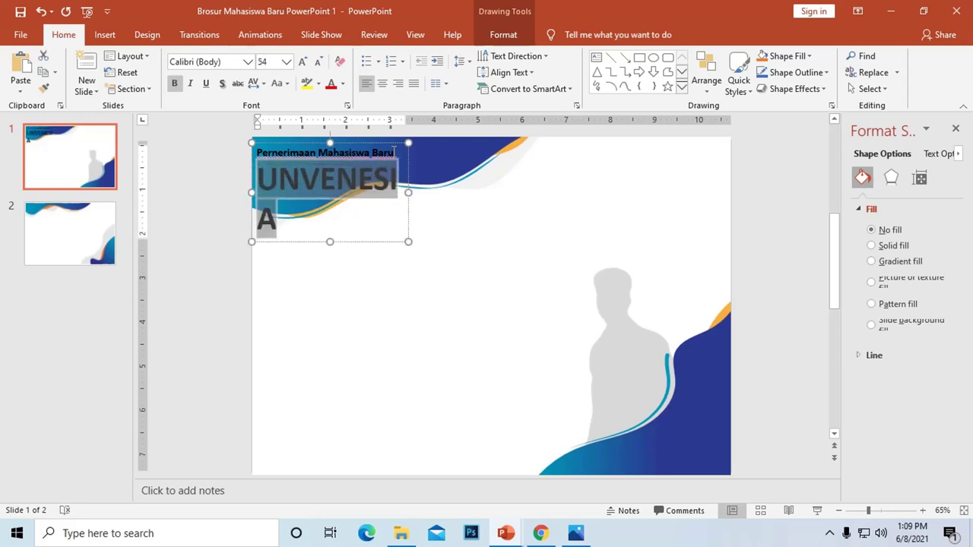
pyautogui.hotkey('ctrl', 'shift', ',')
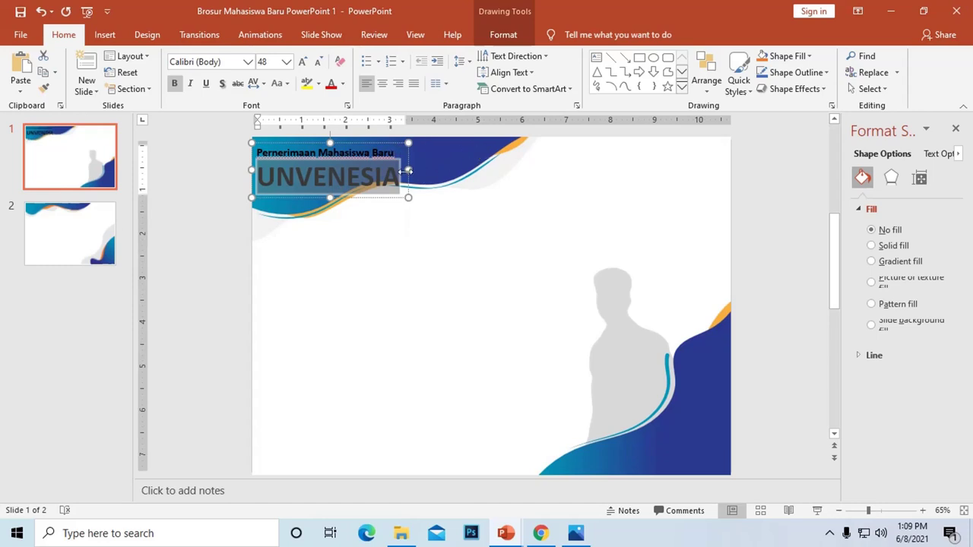
pyautogui.moveTo(408, 170); pyautogui.dragTo(425, 170)
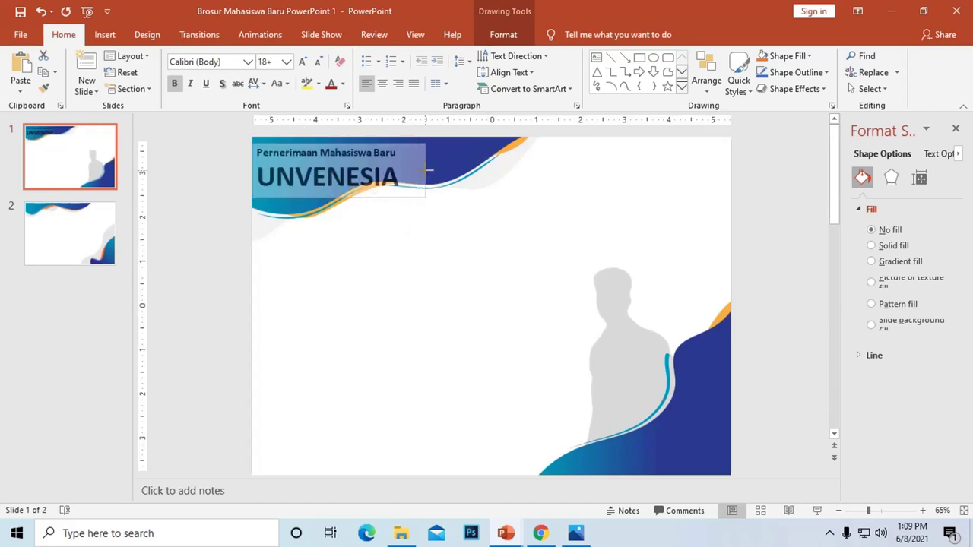
# Add the line 'Tahun pelajaran 2021/2022' below UNVENESIA
pyautogui.click(386, 154)
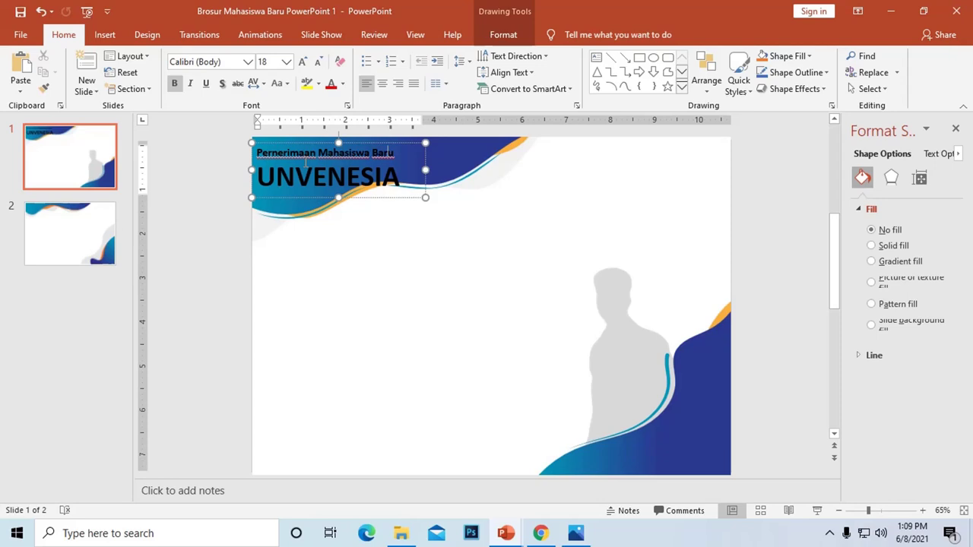
pyautogui.moveTo(396, 152); pyautogui.dragTo(232, 152)
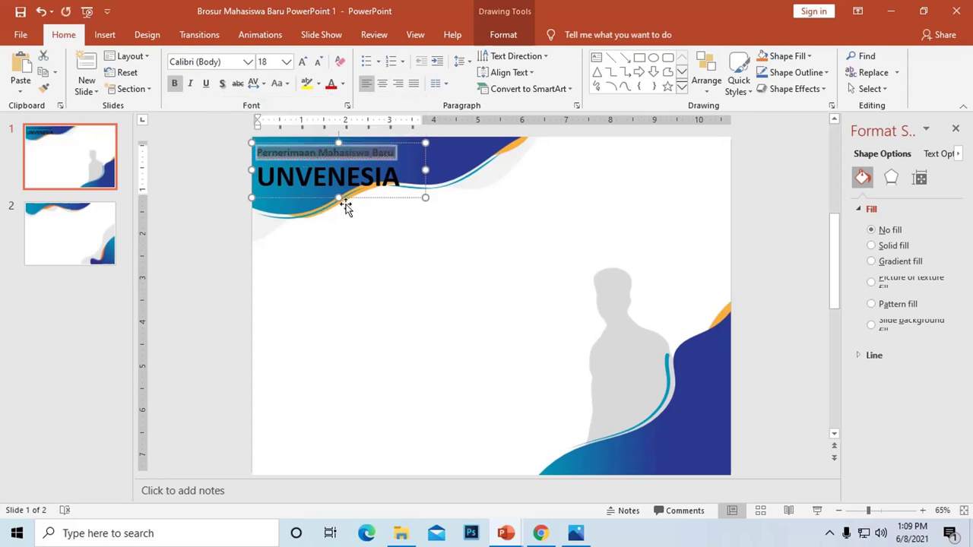
pyautogui.click(397, 180)
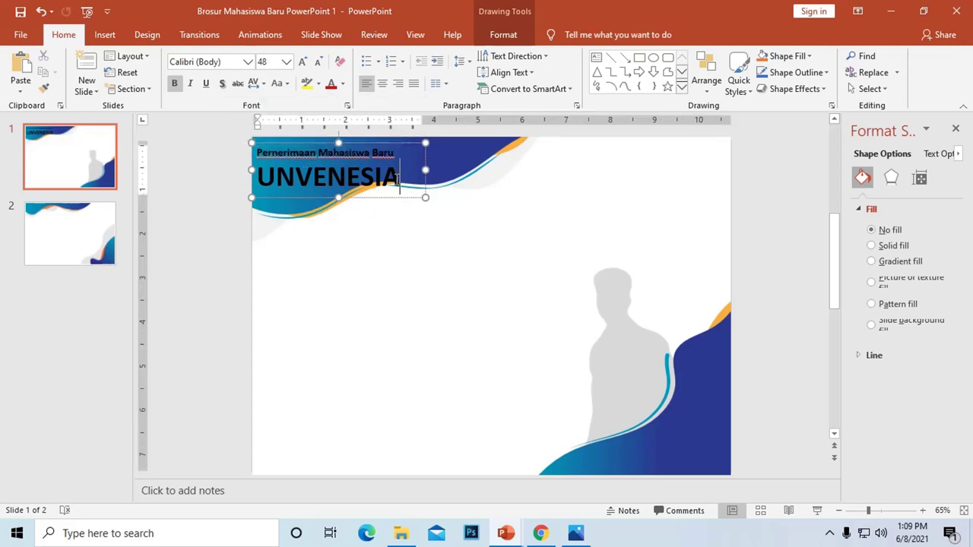
pyautogui.press('Return')
pyautogui.hotkey('ctrl', 'v')
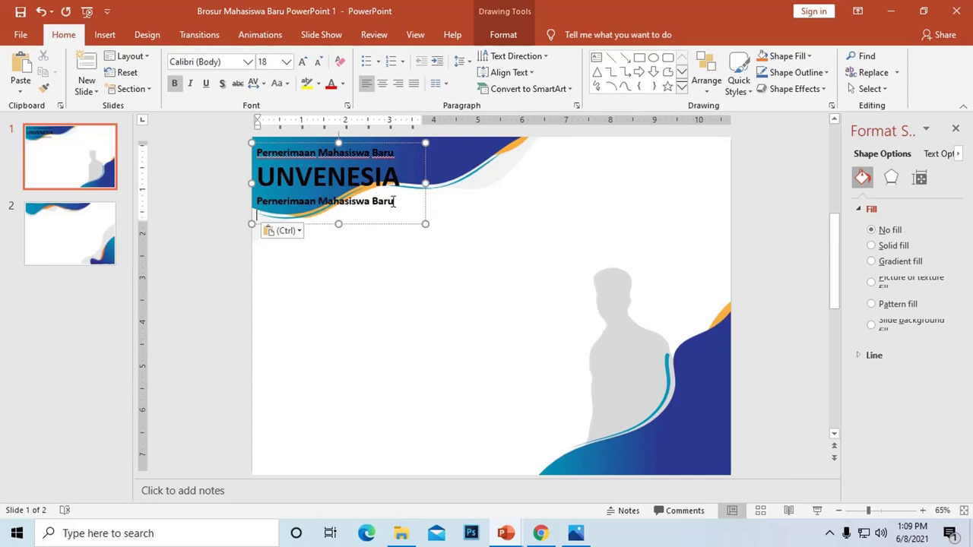
pyautogui.moveTo(394, 201); pyautogui.dragTo(218, 199)
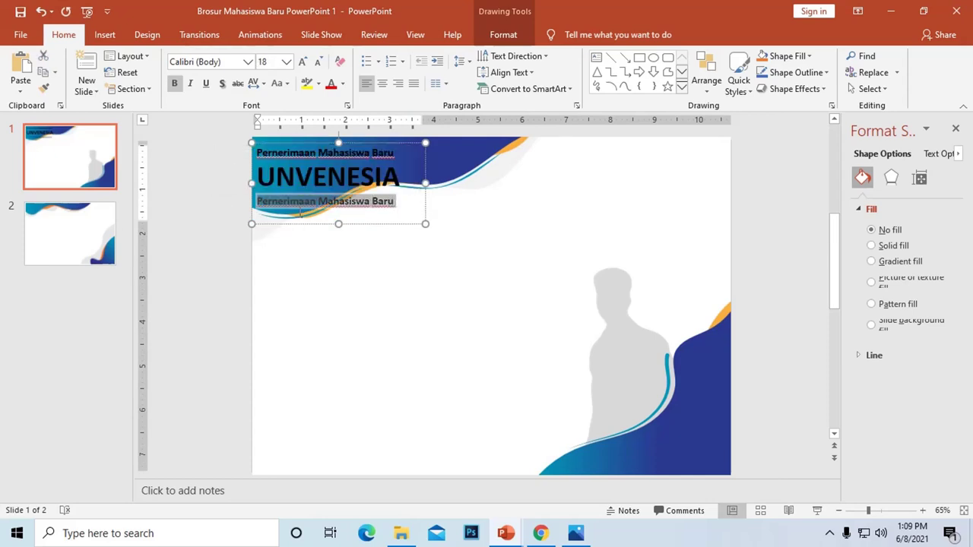
pyautogui.write('tAHUN')
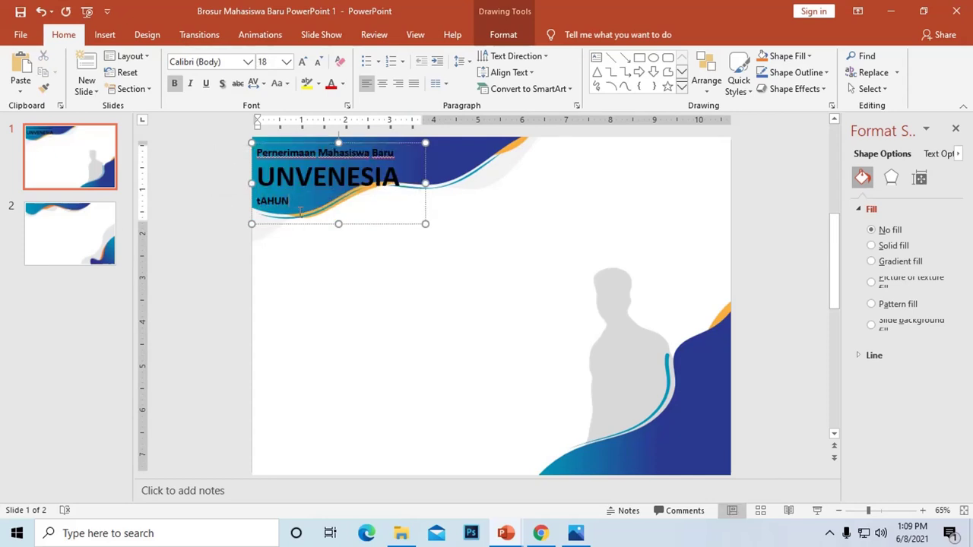
pyautogui.write('Tahun pelajaran 2021/2022')
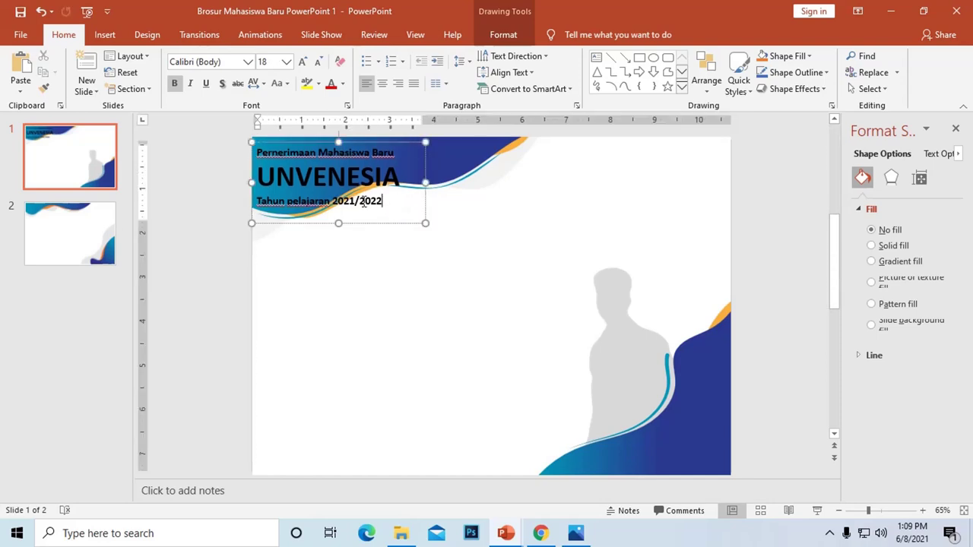
pyautogui.moveTo(396, 202)
pyautogui.mouseDown()
pyautogui.moveTo(236, 201)
pyautogui.moveTo(261, 177)
pyautogui.moveTo(409, 179)
pyautogui.mouseUp()
pyautogui.click(261, 178)
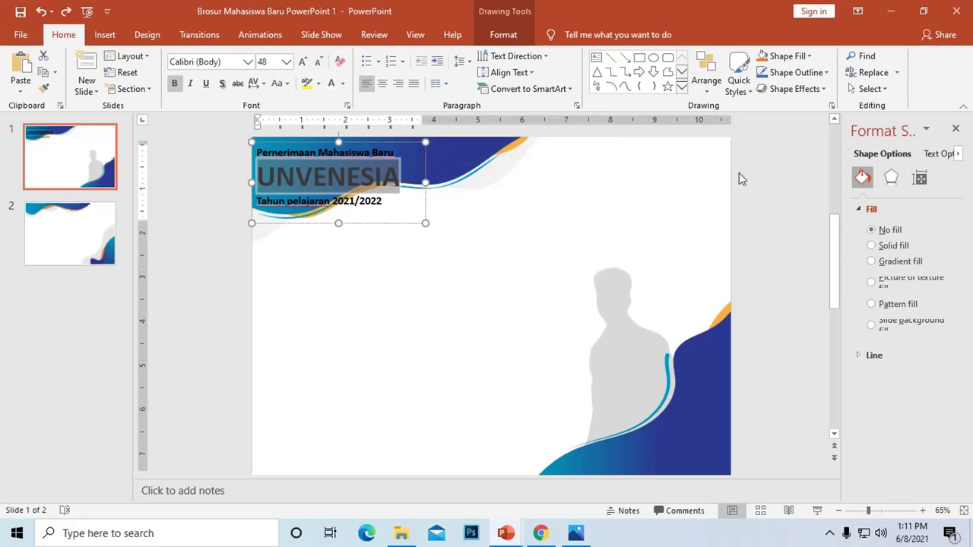
# Give the UNVENESIA heading a gradient text fill
pyautogui.click(939, 154)
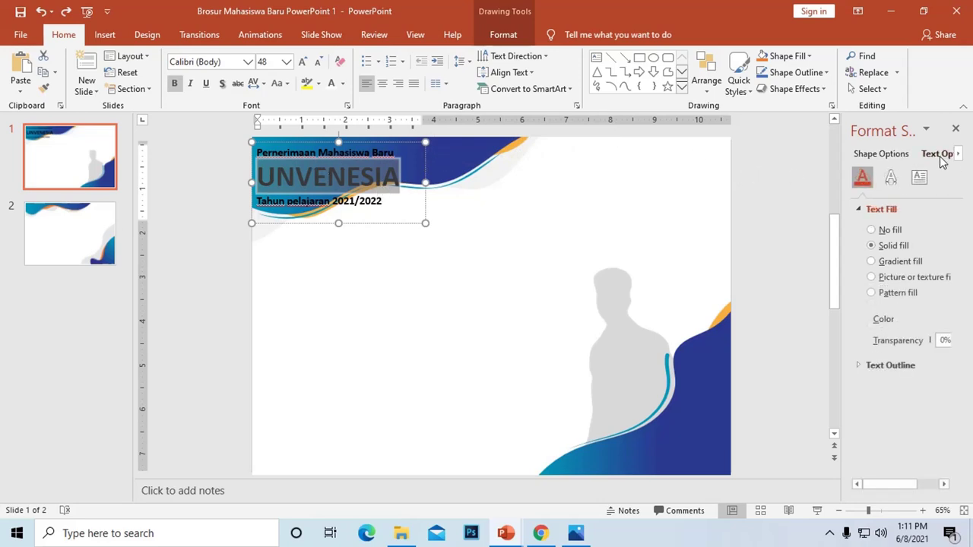
pyautogui.click(886, 261)
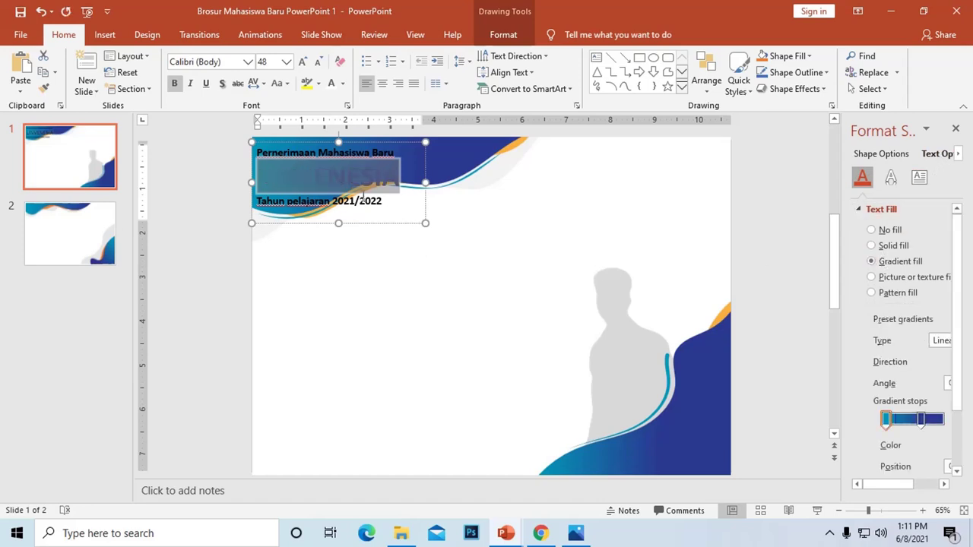
pyautogui.click(363, 196)
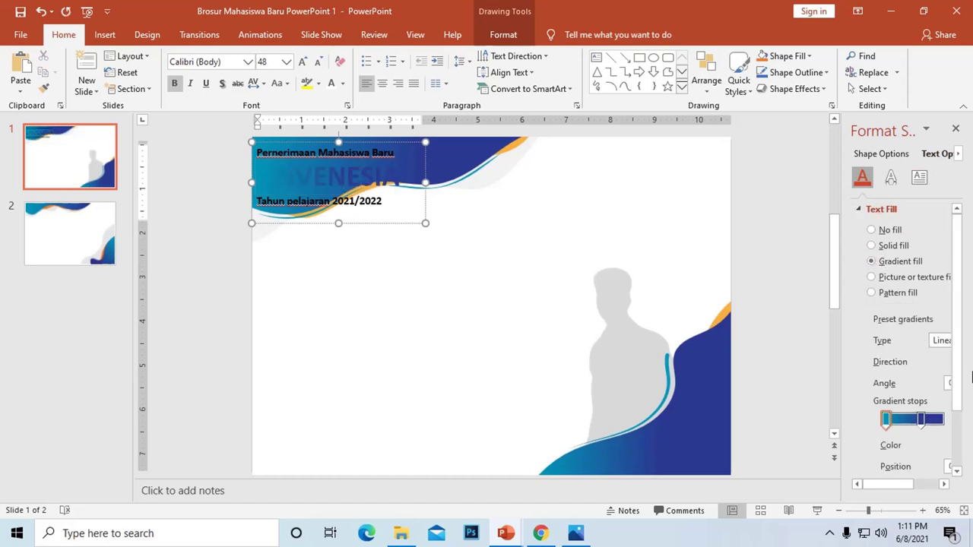
pyautogui.moveTo(839, 287); pyautogui.dragTo(729, 286)
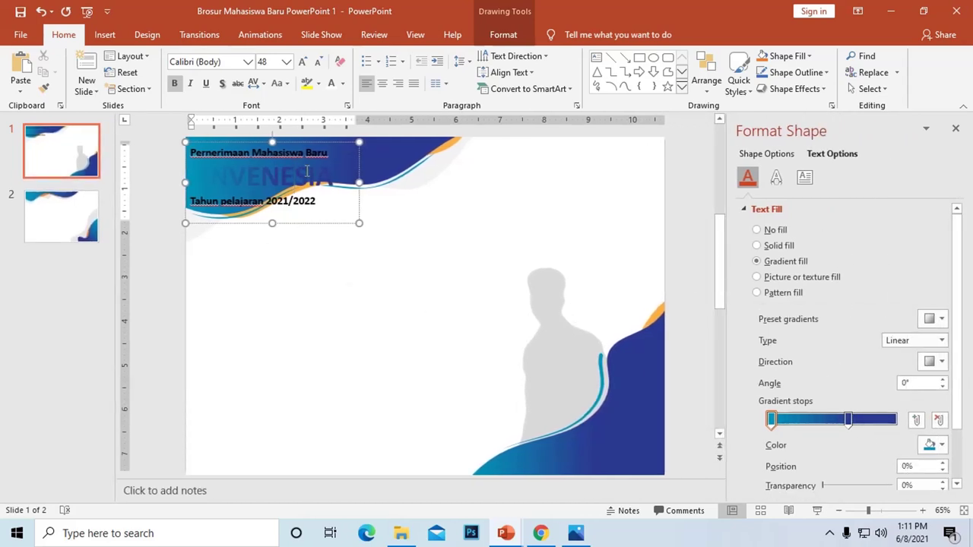
pyautogui.moveTo(335, 176); pyautogui.dragTo(309, 176)
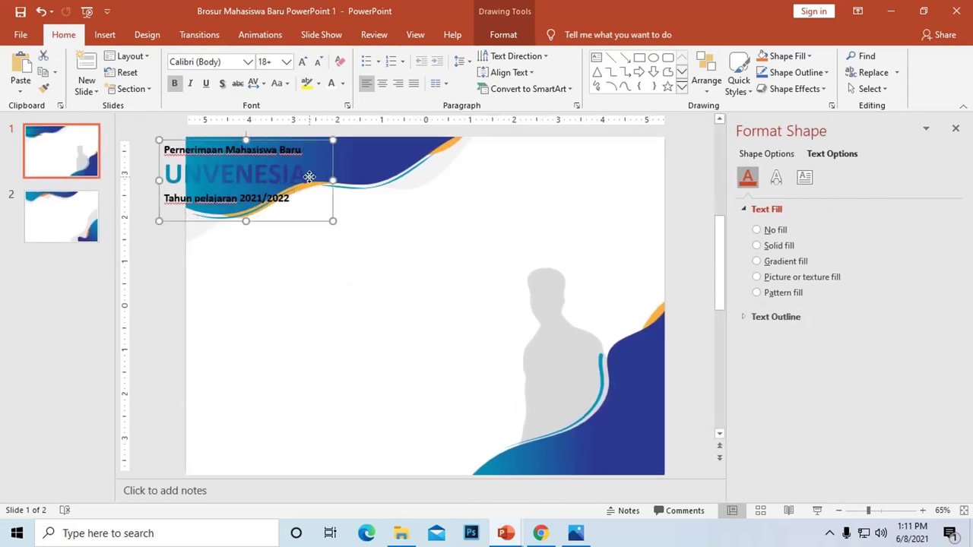
pyautogui.hotkey('ctrl', 'z')
pyautogui.moveTo(196, 174); pyautogui.dragTo(333, 175)
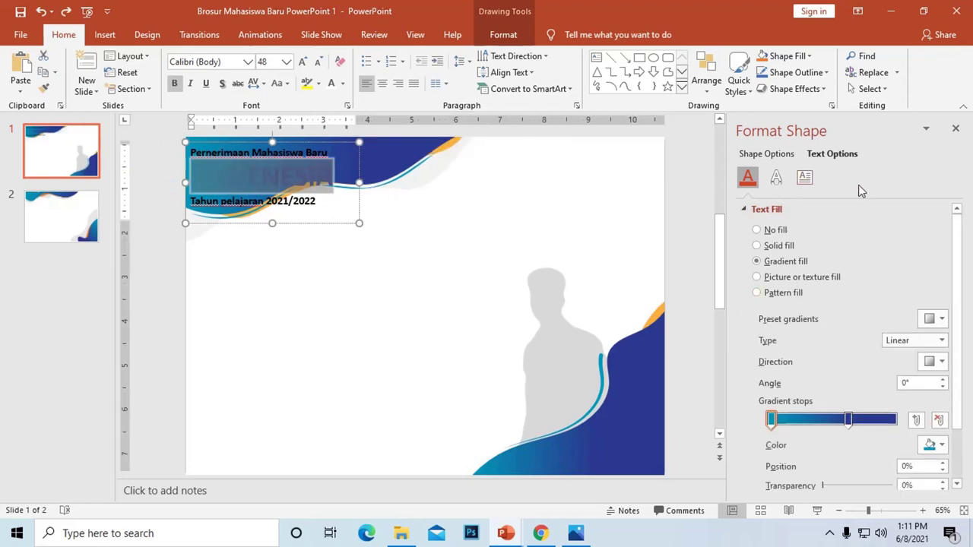
# Add a light-coloured solid text outline of 1.75 pt to the heading
pyautogui.moveTo(955, 247); pyautogui.dragTo(945, 342)
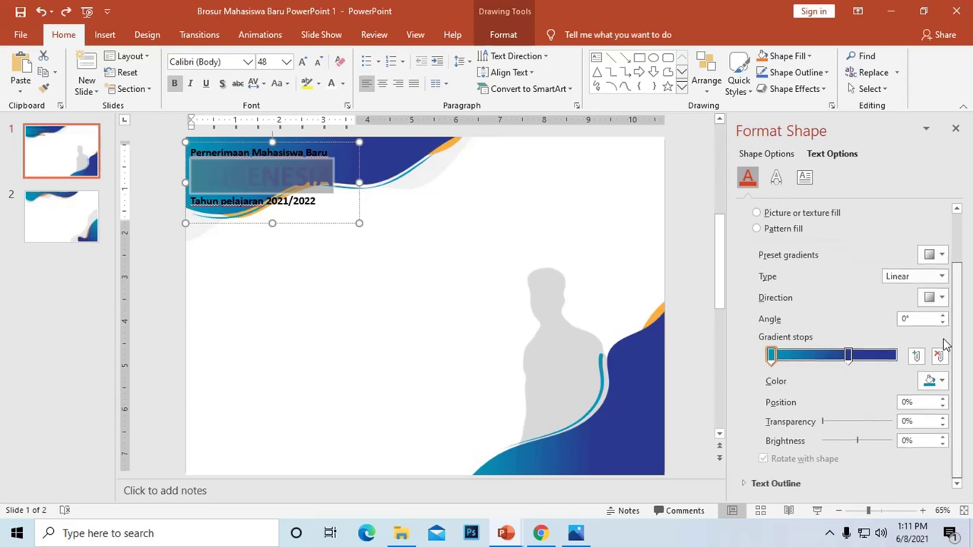
pyautogui.click(743, 485)
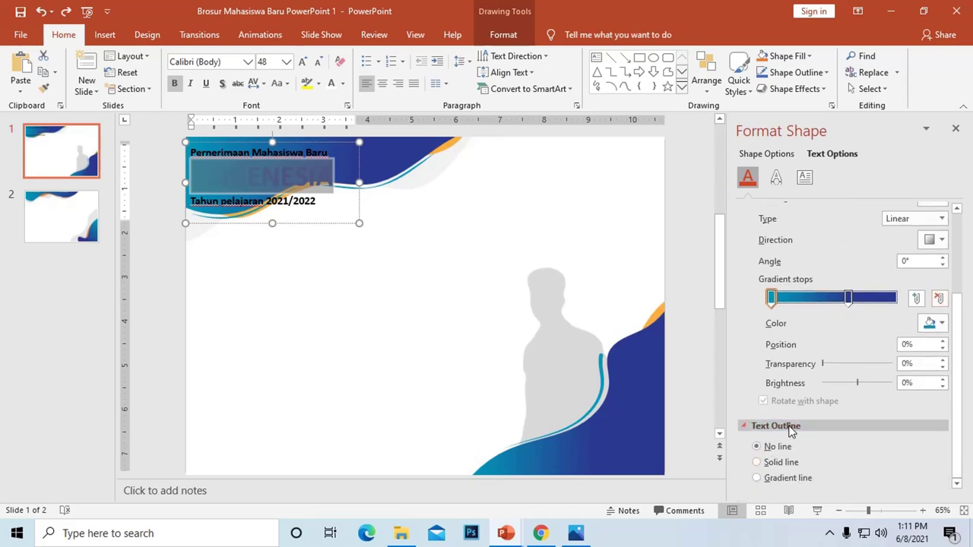
pyautogui.click(757, 462)
pyautogui.scroll(-3, 817, 433)
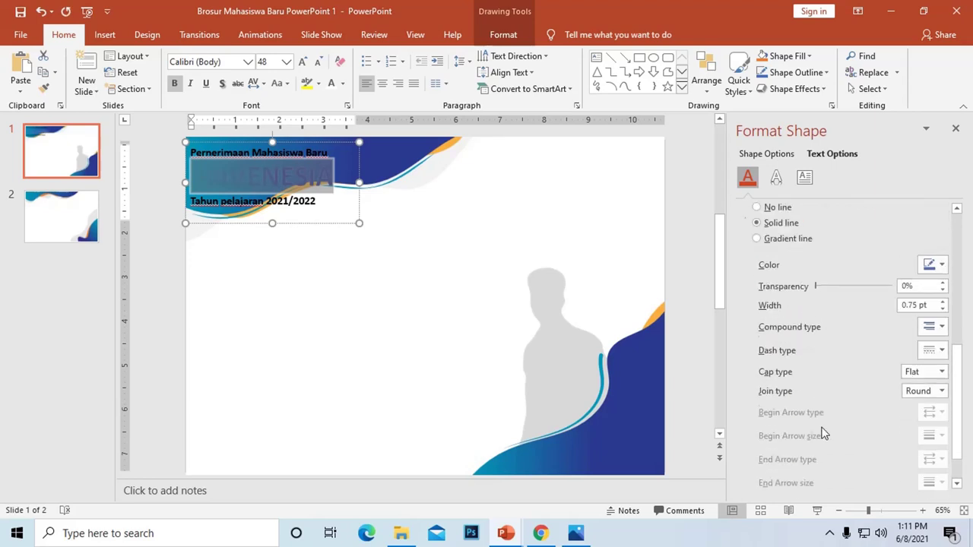
pyautogui.click(942, 268)
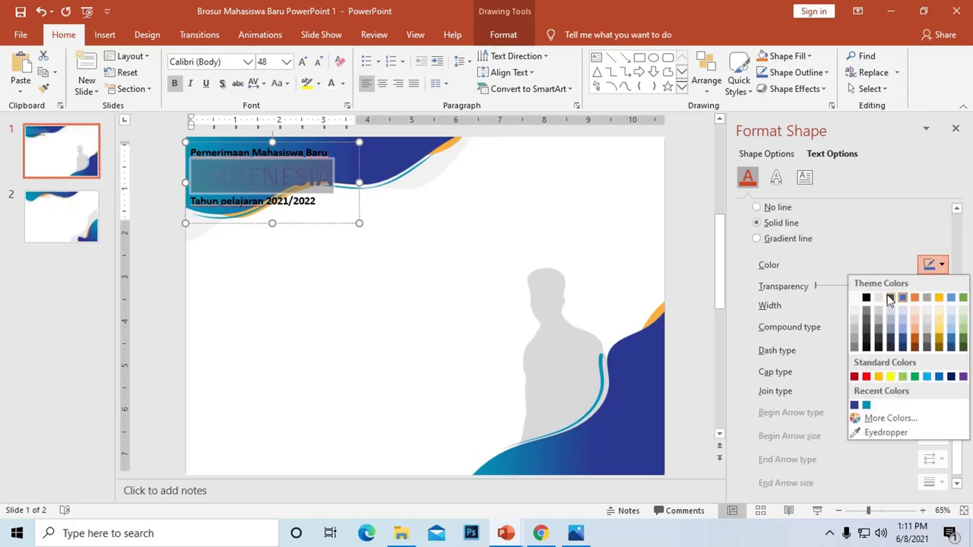
pyautogui.click(859, 300)
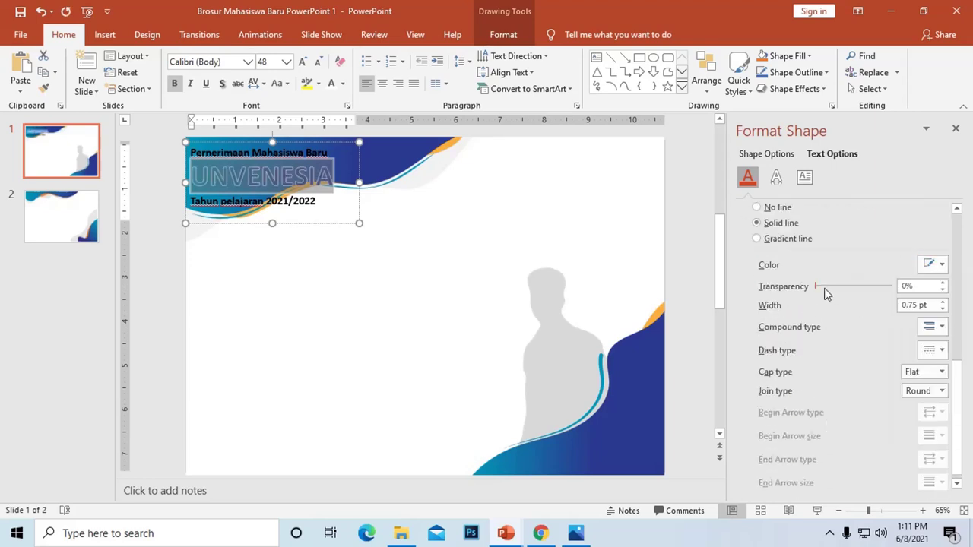
pyautogui.click(942, 302)
pyautogui.click(942, 302)
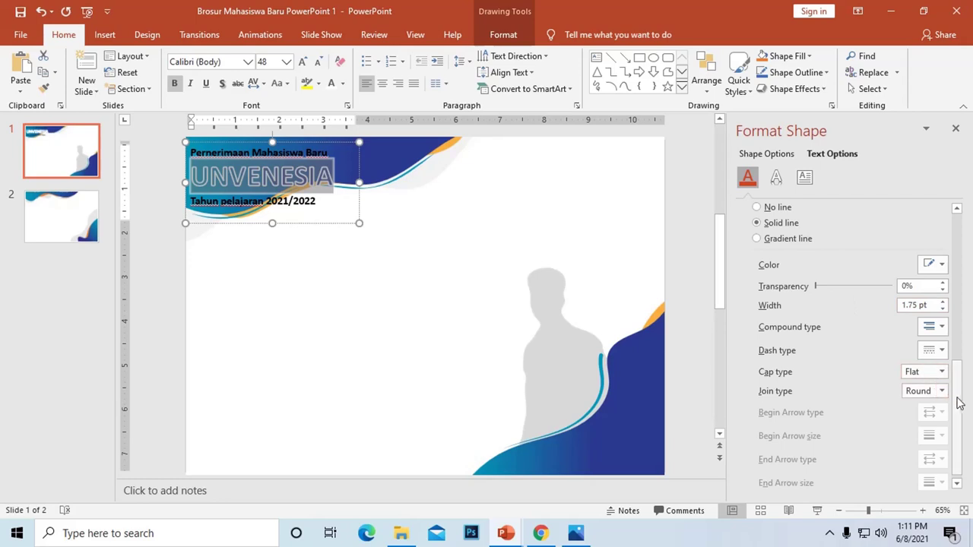
pyautogui.moveTo(962, 403)
pyautogui.mouseDown()
pyautogui.moveTo(959, 367)
pyautogui.moveTo(950, 392)
pyautogui.mouseUp()
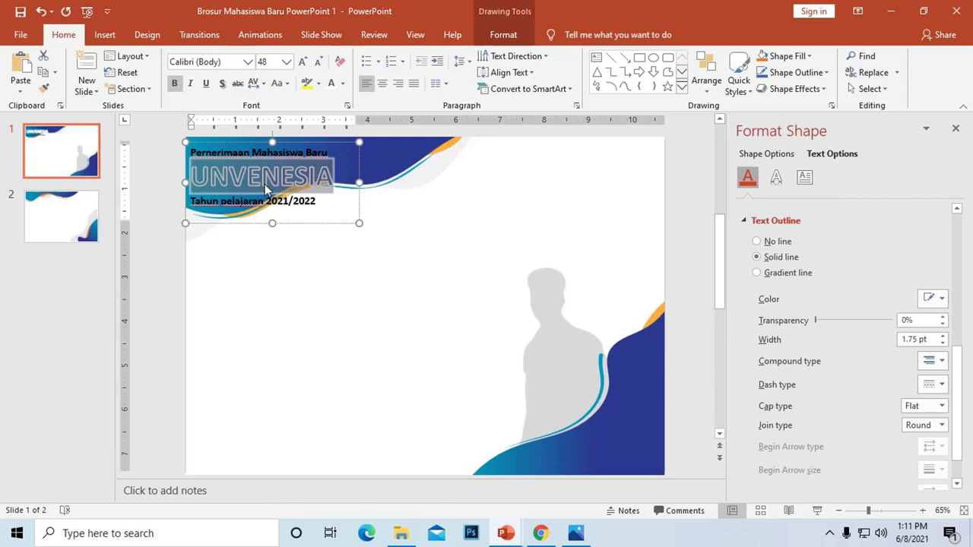
pyautogui.scroll(-1, 841, 378)
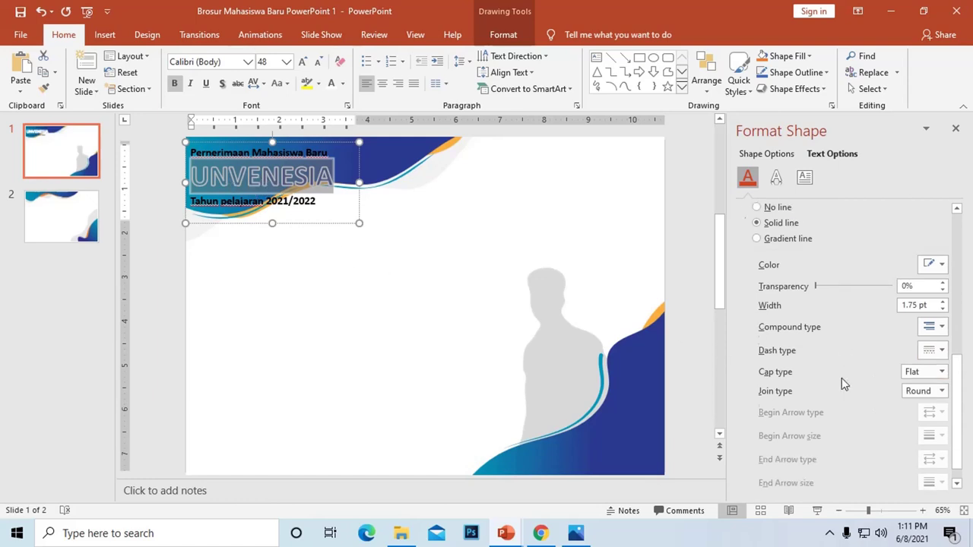
pyautogui.scroll(-1, 841, 378)
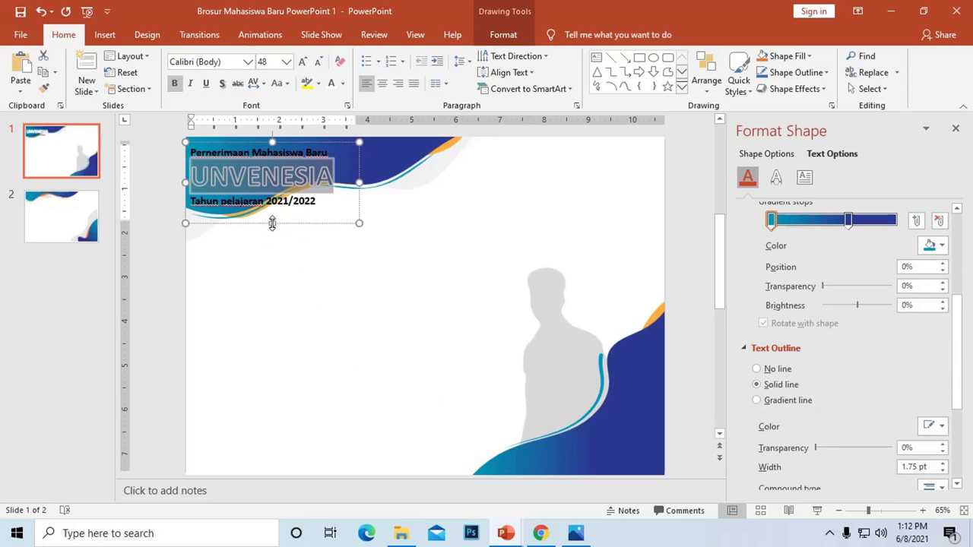
# Paste the Lorem Ipsum paragraph below the school-year line and remove its bold
pyautogui.moveTo(272, 223); pyautogui.dragTo(254, 383)
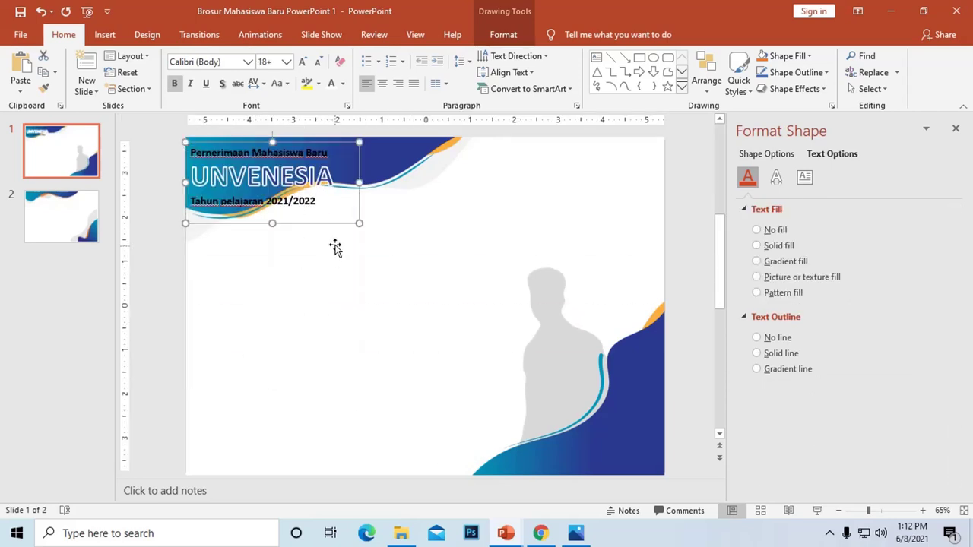
pyautogui.click(316, 201)
pyautogui.press('Return')
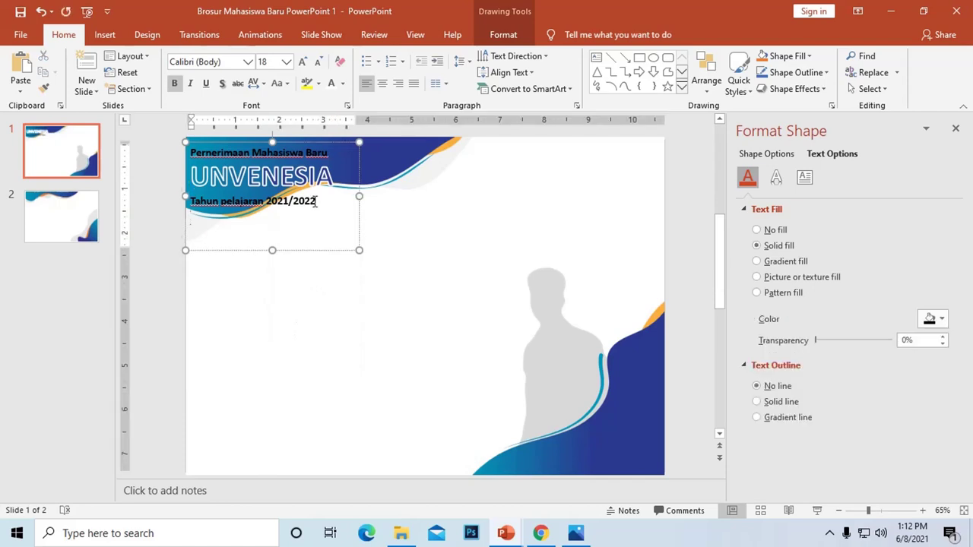
pyautogui.press('Return')
pyautogui.write("Lorem Ipsum is simply dummy text of the printing and typesetting industry. Lorem Ipsum has been the industry's standard dummy text ever since the 1500s, when an unknown printer took a galley of type and scrambled it to make a type specimen book. It has survived not only five centuries, but also the leap into electronic")
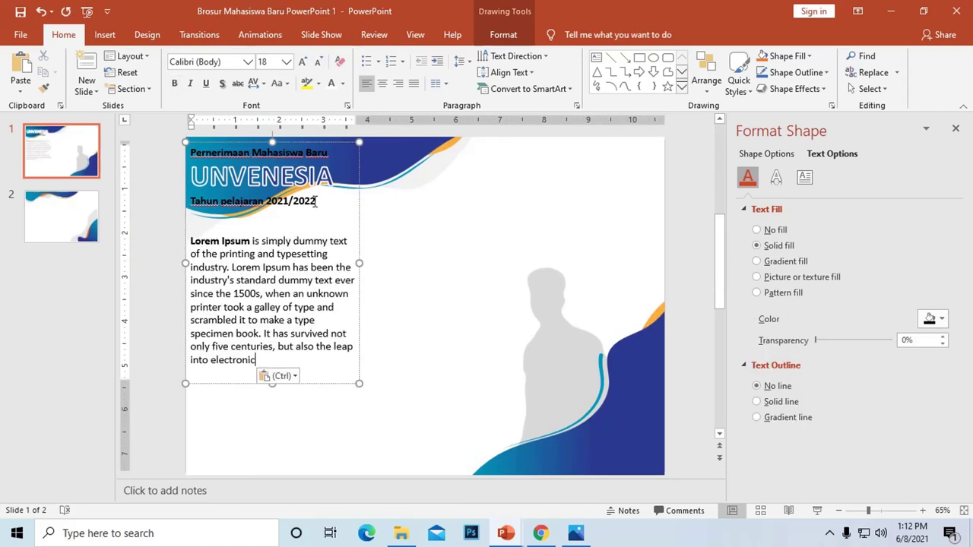
pyautogui.moveTo(260, 358); pyautogui.dragTo(191, 240)
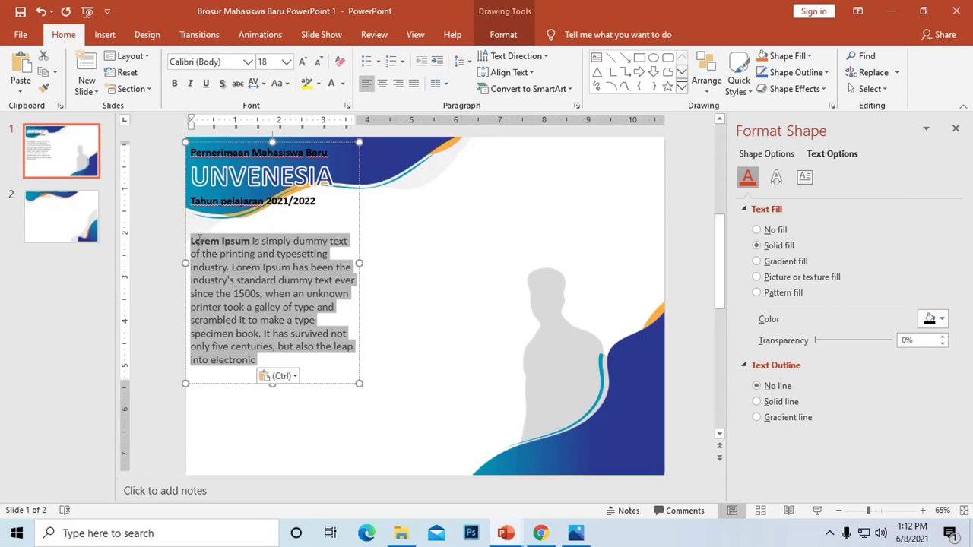
pyautogui.click(176, 82)
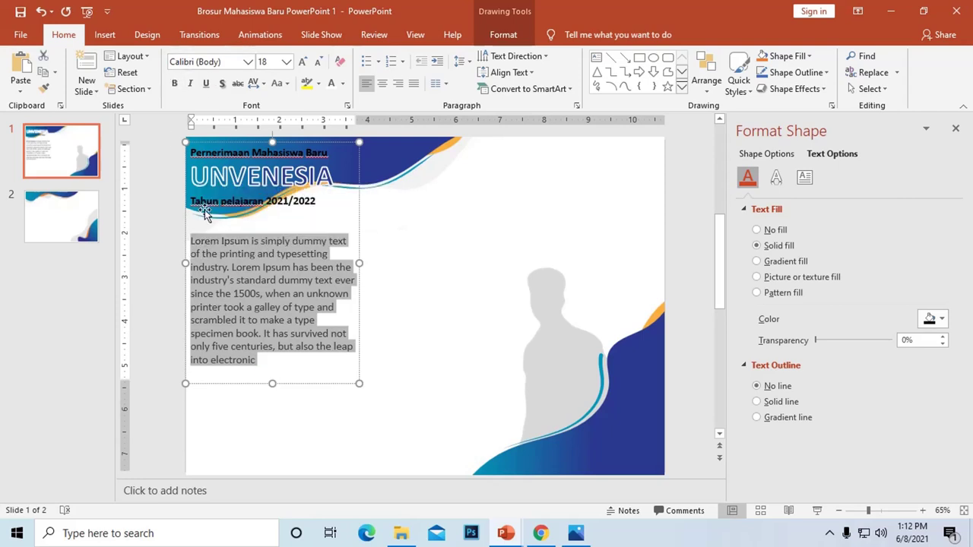
pyautogui.click(251, 221)
pyautogui.click(250, 240)
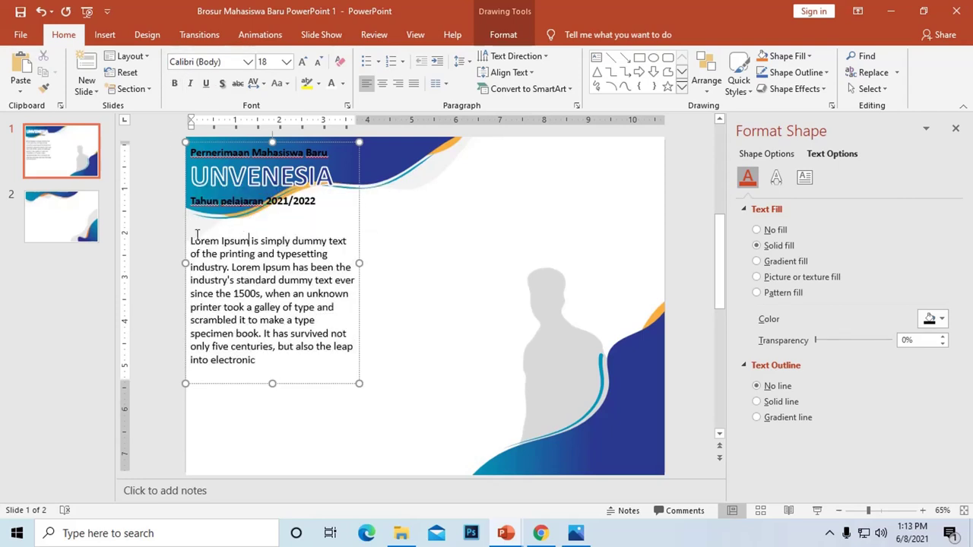
pyautogui.press('BackSpace')
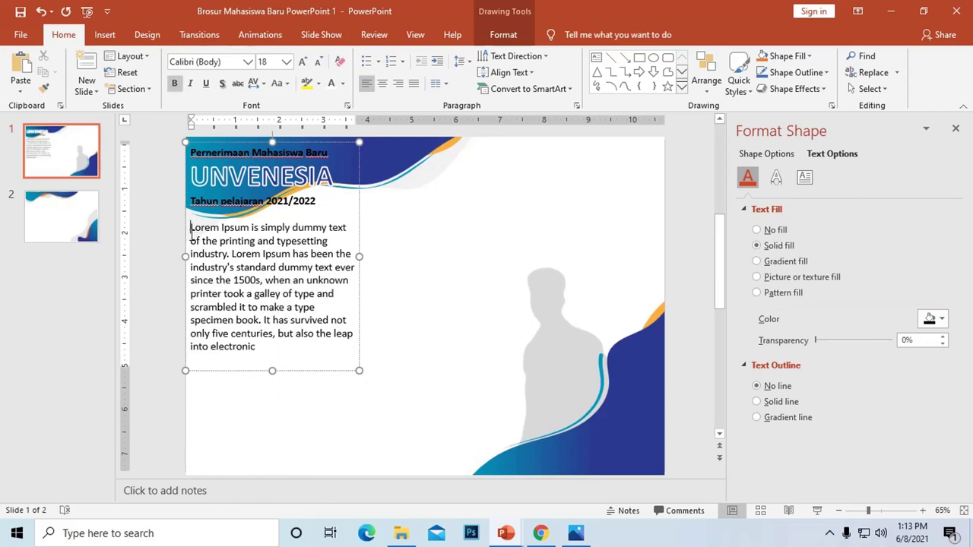
# Set the body text to 12 pt and split it into two paragraphs after 'industry.'
pyautogui.moveTo(273, 350); pyautogui.dragTo(186, 225)
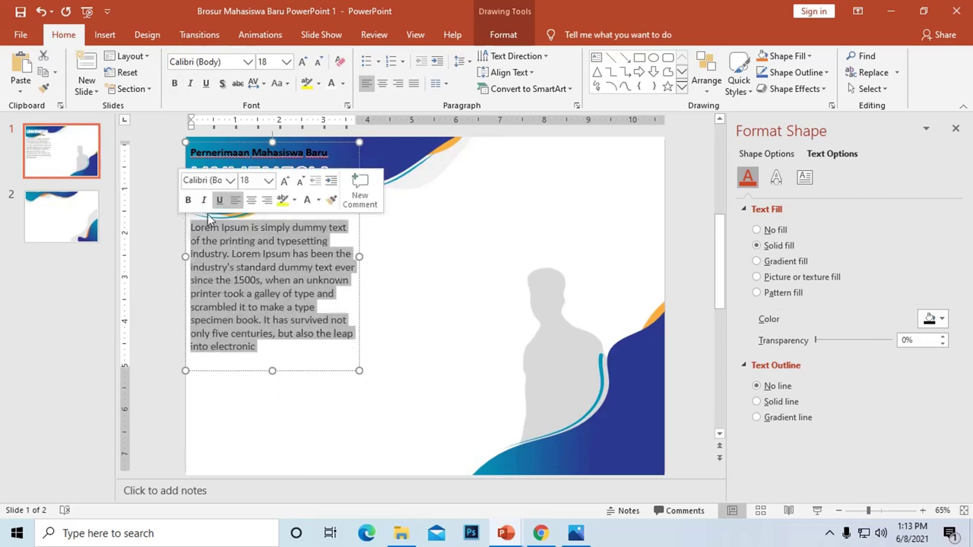
pyautogui.click(286, 61)
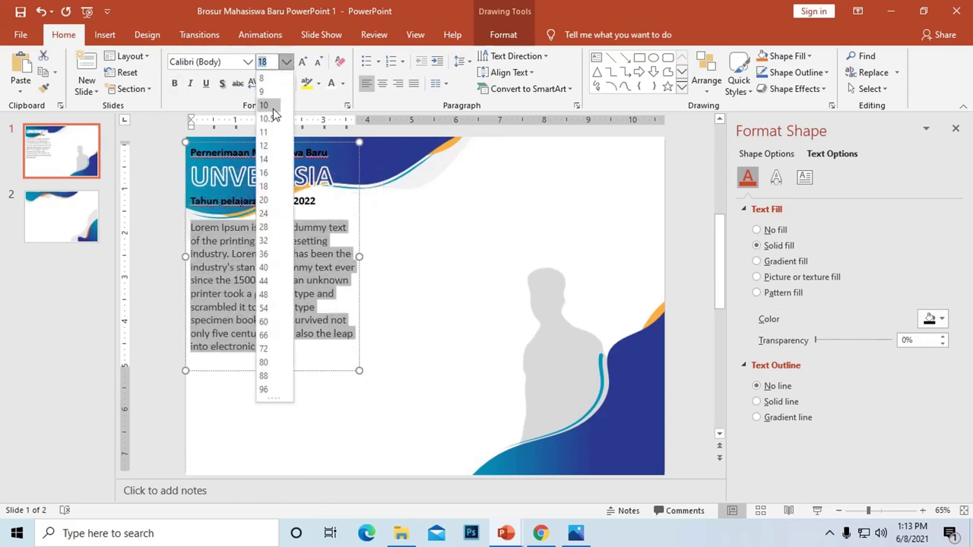
pyautogui.click(264, 145)
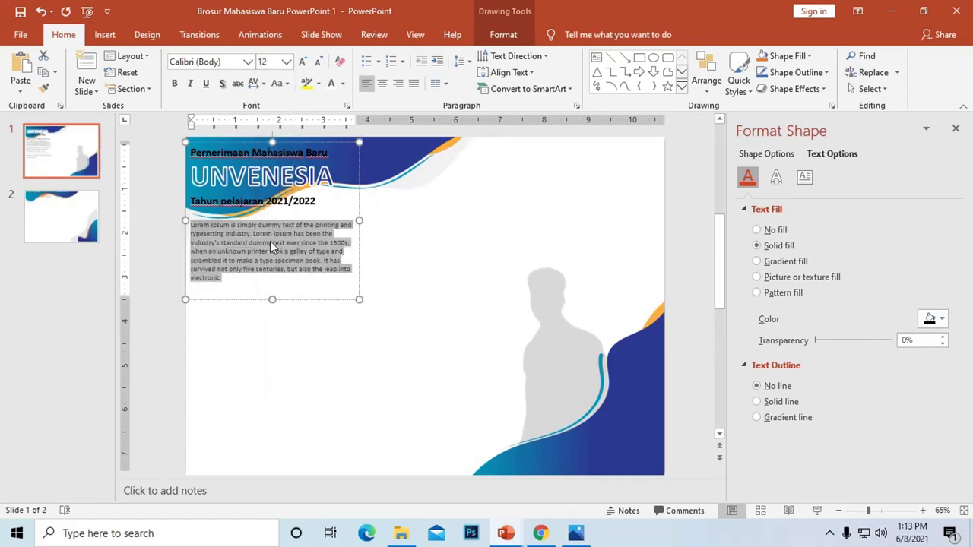
pyautogui.scroll(1, 262, 251)
pyautogui.scroll(2, 262, 250)
pyautogui.scroll(1, 263, 251)
pyautogui.click(245, 314)
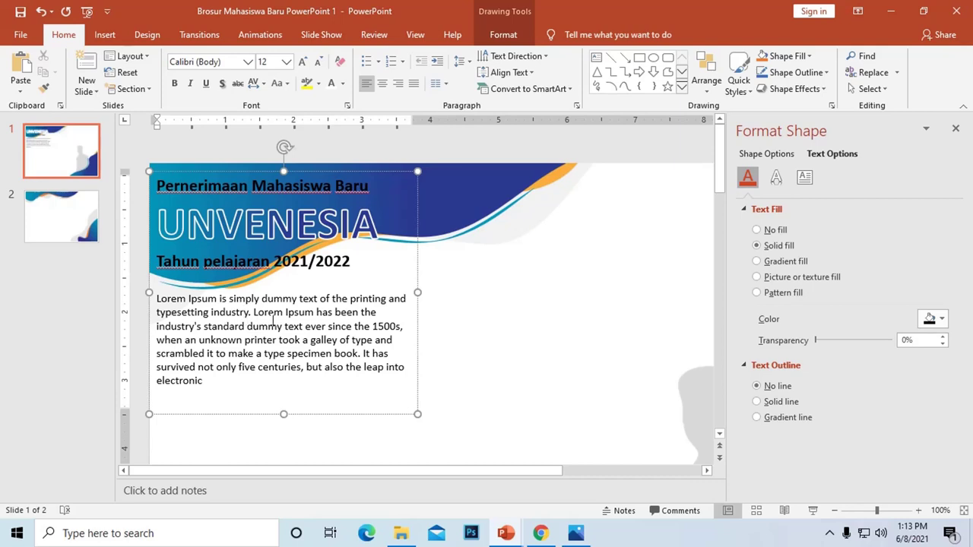
pyautogui.press('Return')
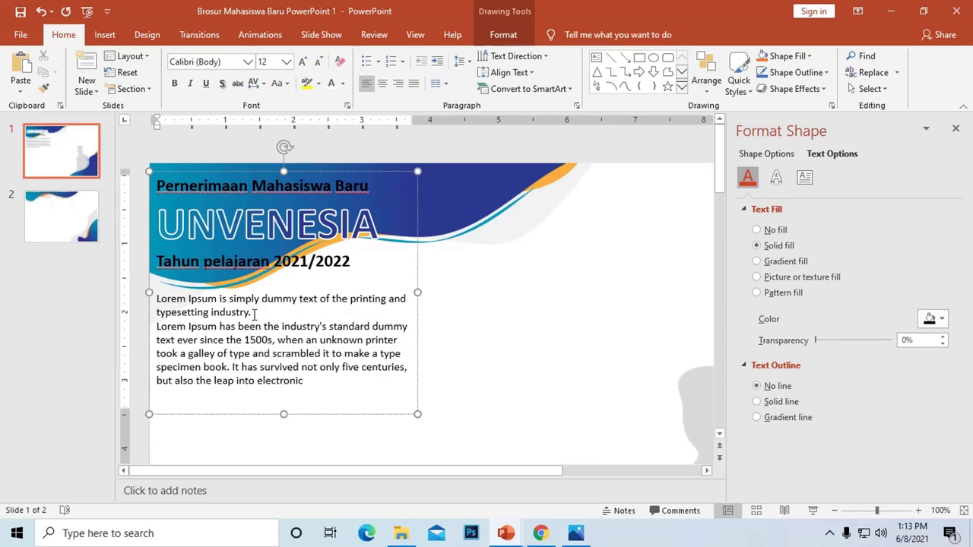
pyautogui.press('Return')
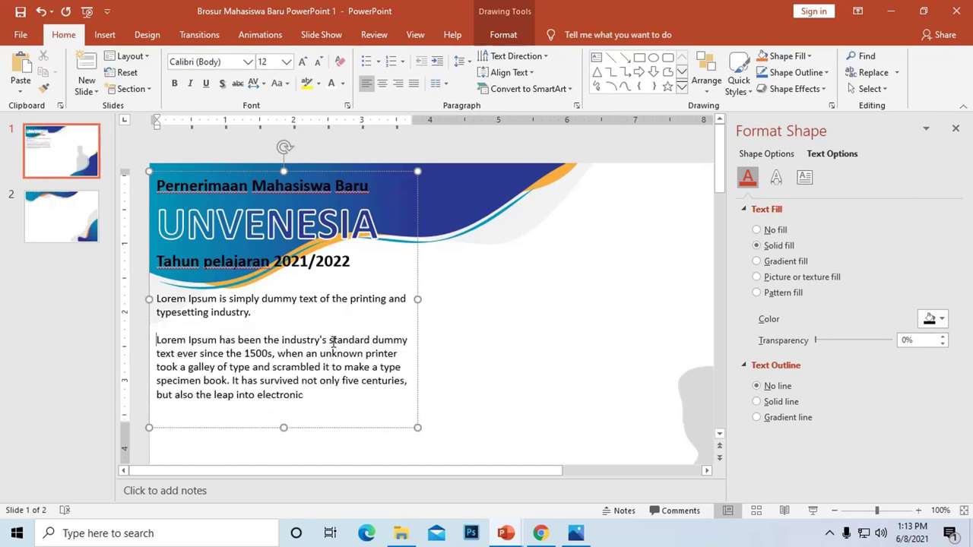
pyautogui.press('Return')
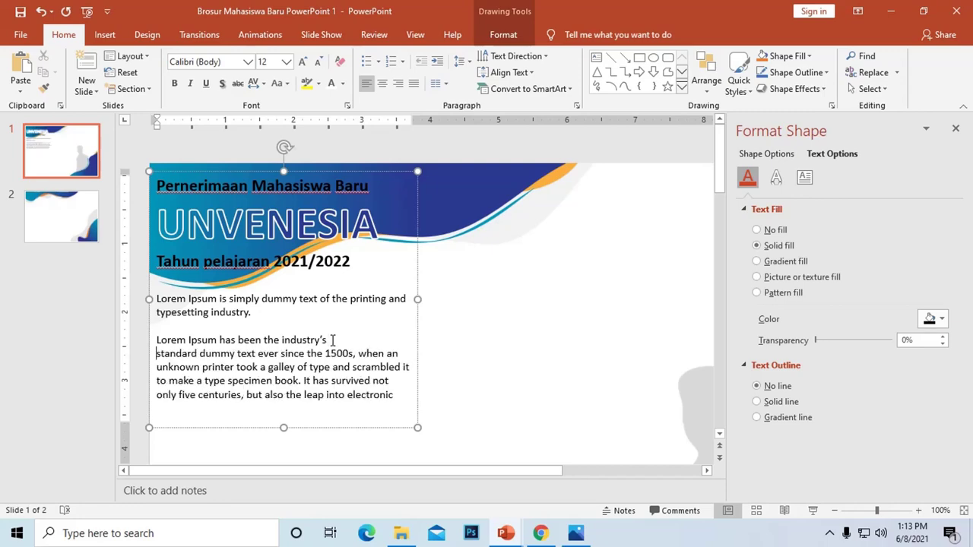
pyautogui.scroll(-1, 281, 425)
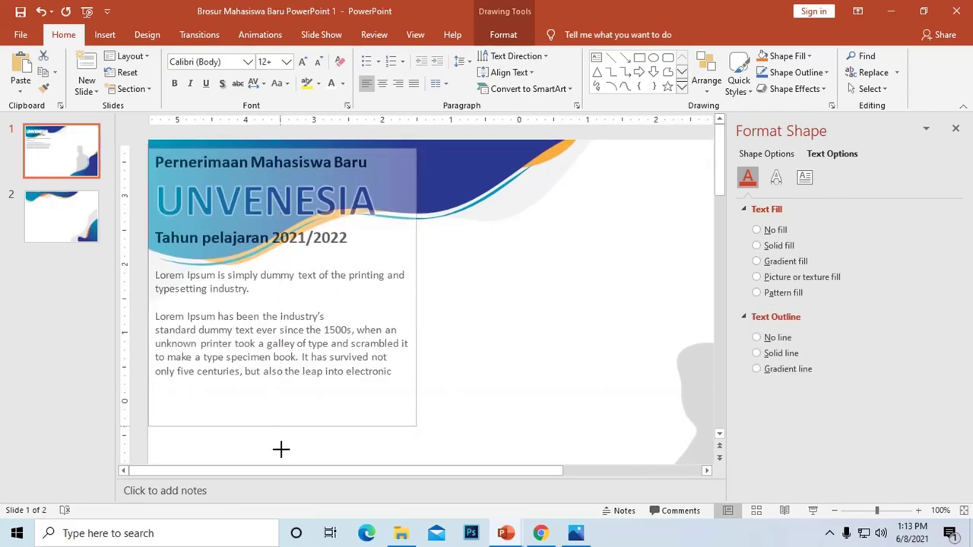
# Make the line 'Lorem Ipsum has been the industry's' bold at 14 pt
pyautogui.doubleClick(332, 317)
pyautogui.keyDown('shift'); pyautogui.click(149, 317); pyautogui.keyUp('shift')
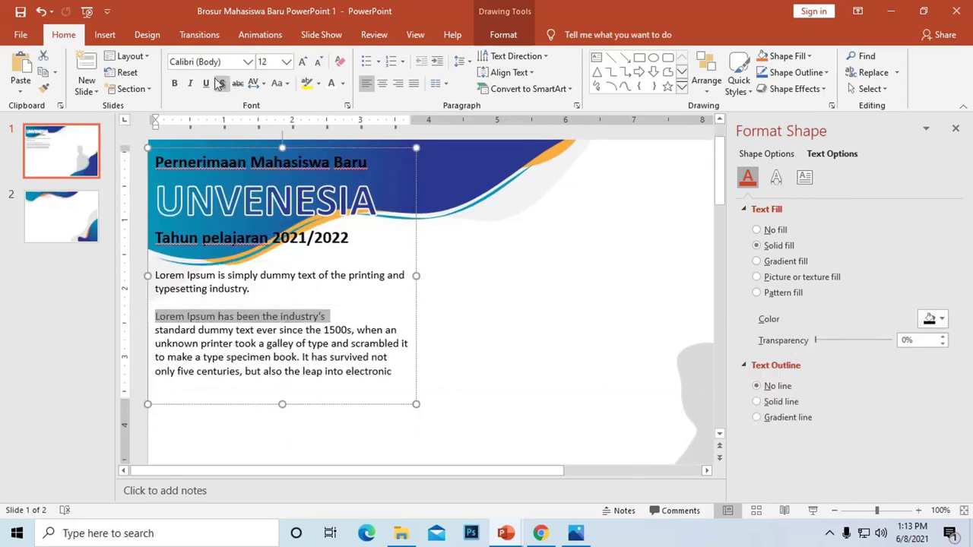
pyautogui.click(175, 84)
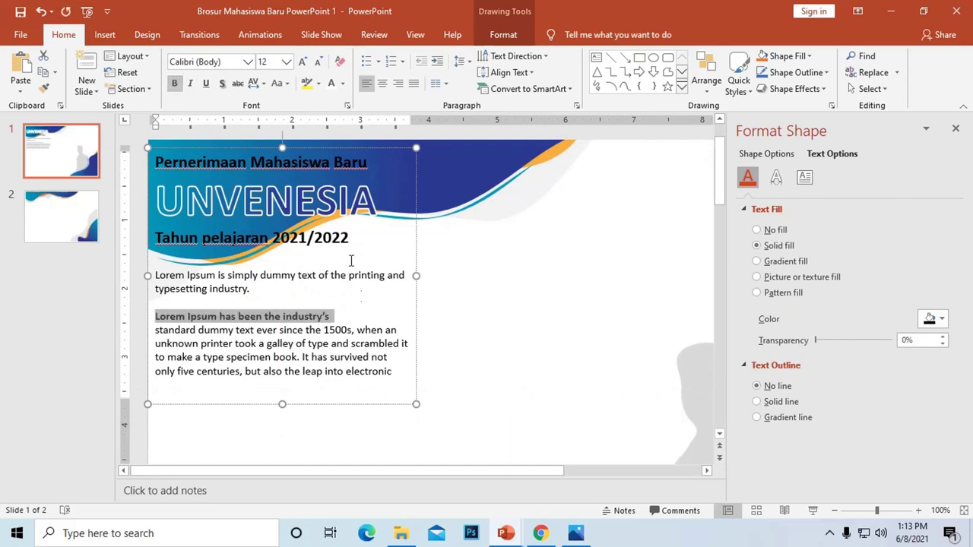
pyautogui.click(286, 62)
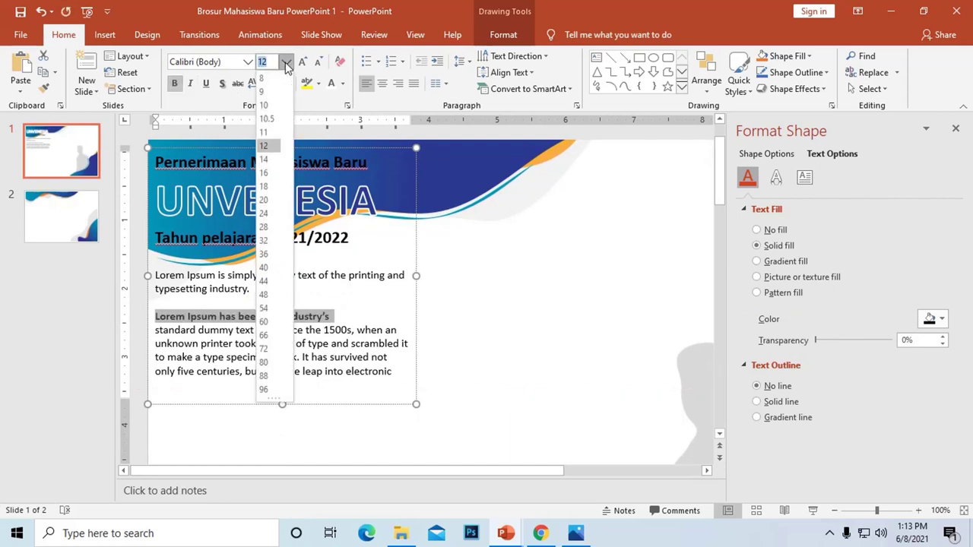
pyautogui.click(266, 159)
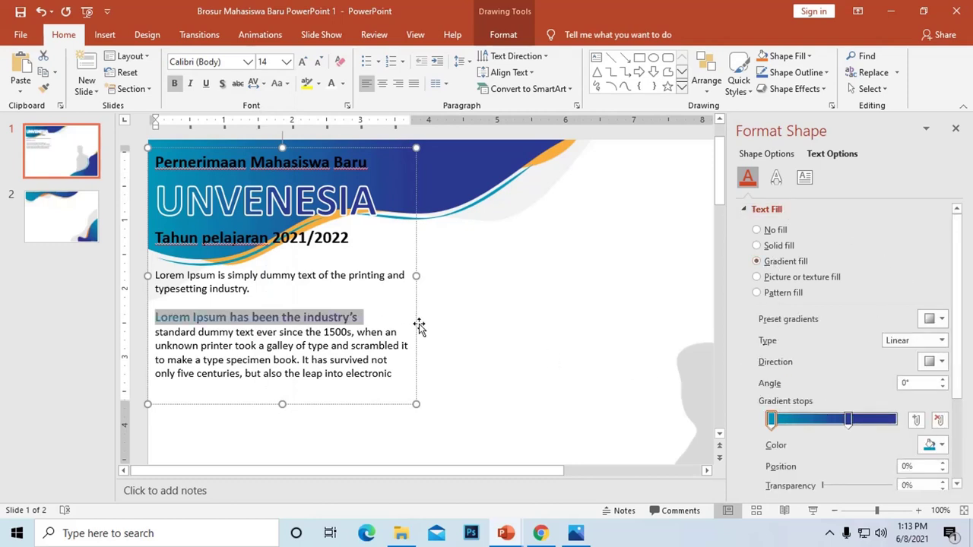
# Add a blank line after the subheading and shorten the text box to fit
pyautogui.click(382, 319)
pyautogui.press('Return')
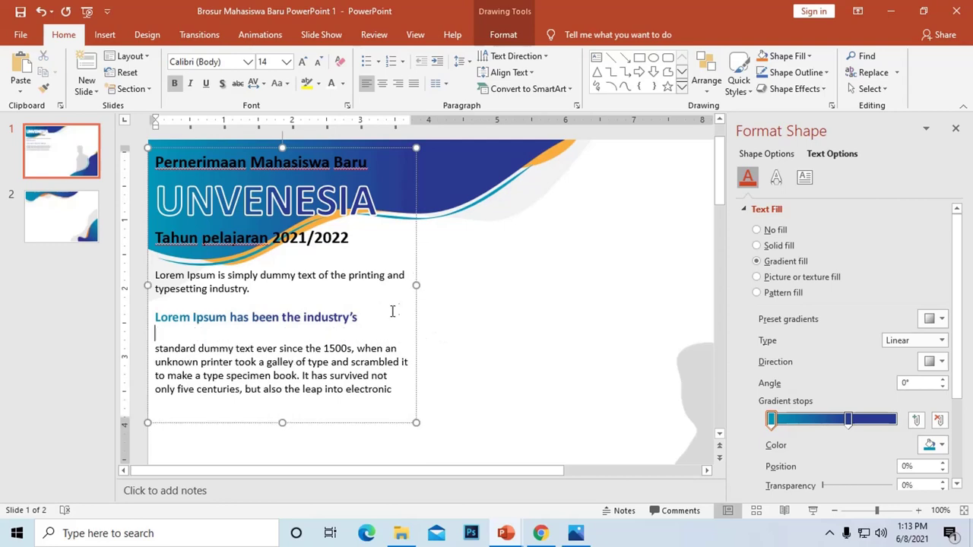
pyautogui.keyDown('ctrl'); pyautogui.scroll(-3, 445, 297); pyautogui.keyUp('ctrl')
pyautogui.scroll(-2, 447, 299)
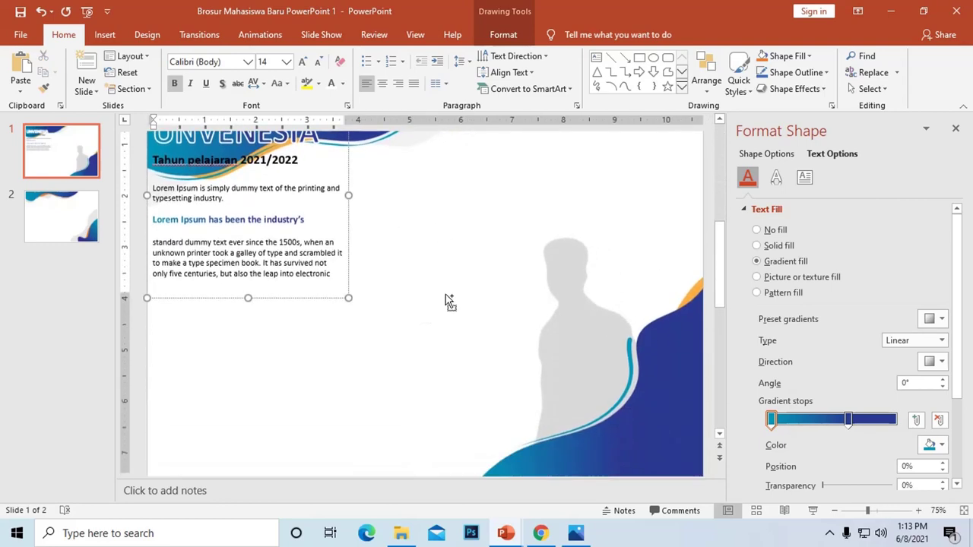
pyautogui.moveTo(249, 294); pyautogui.dragTo(254, 286)
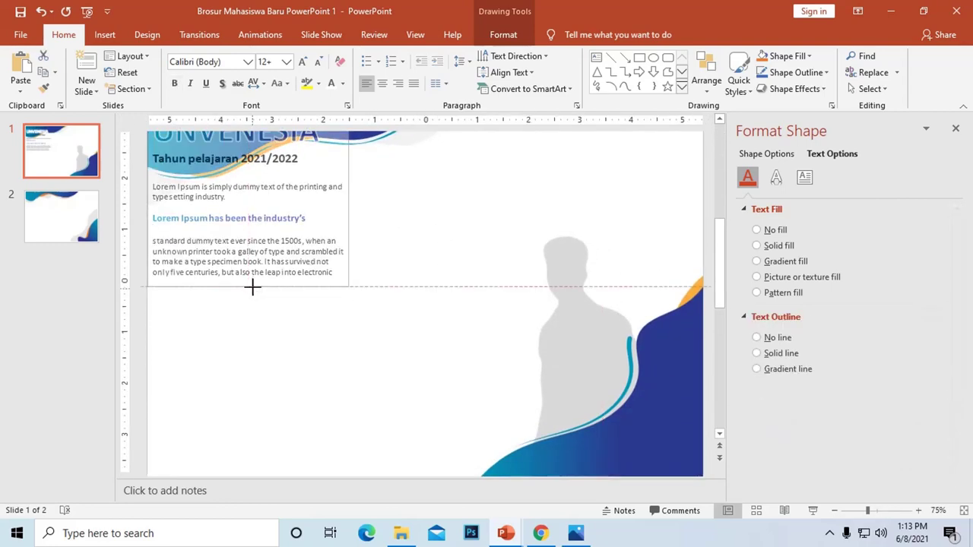
pyautogui.keyDown('ctrl'); pyautogui.scroll(-1, 344, 336); pyautogui.keyUp('ctrl')
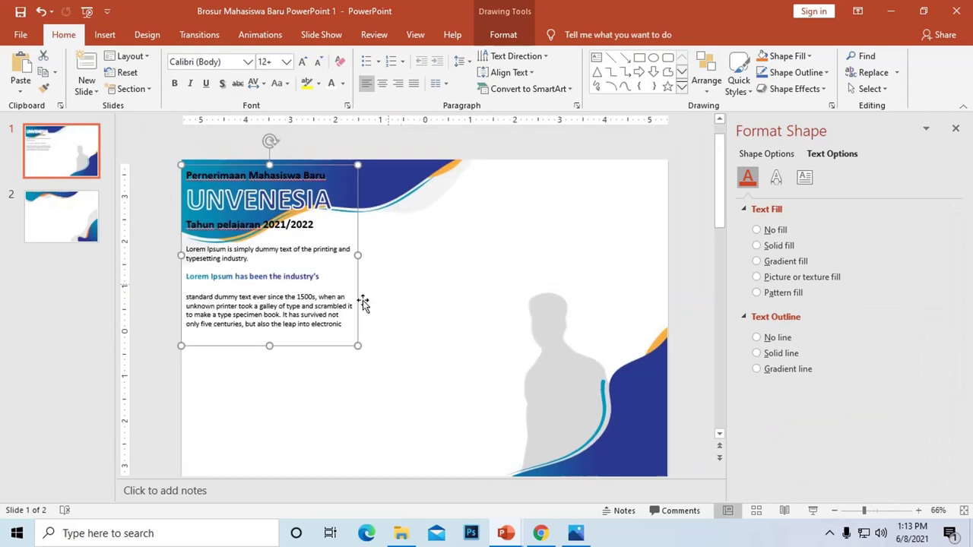
pyautogui.click(343, 336)
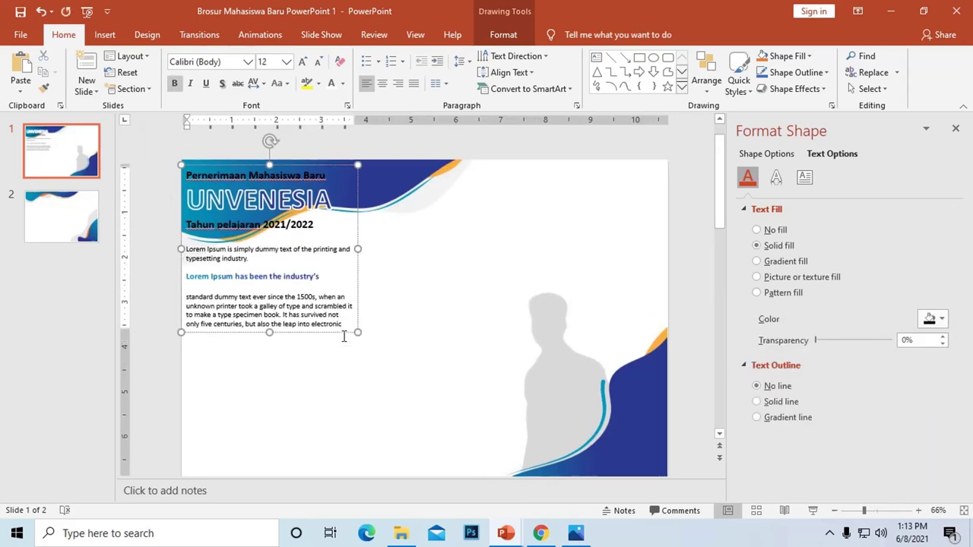
pyautogui.scroll(-1, 302, 272)
pyautogui.scroll(-2, 301, 272)
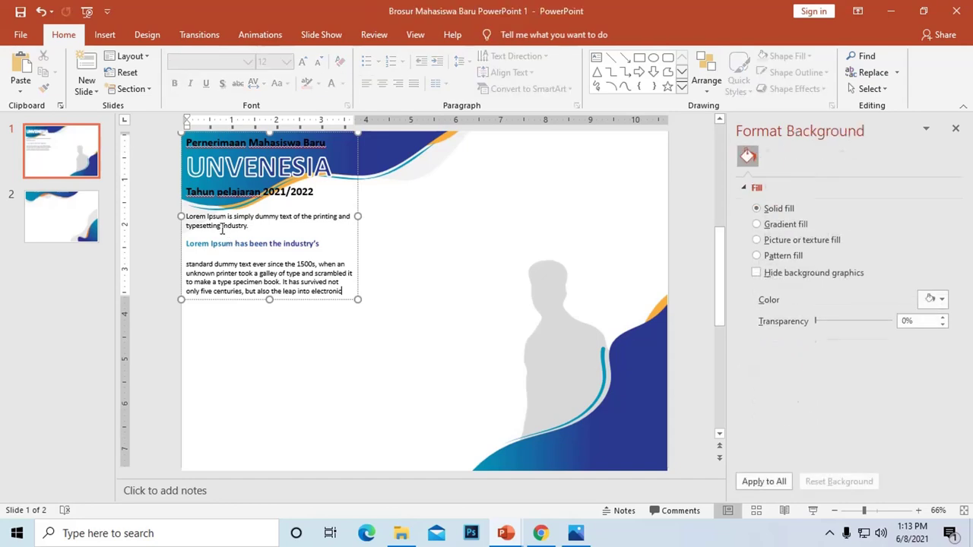
pyautogui.press('pageup')
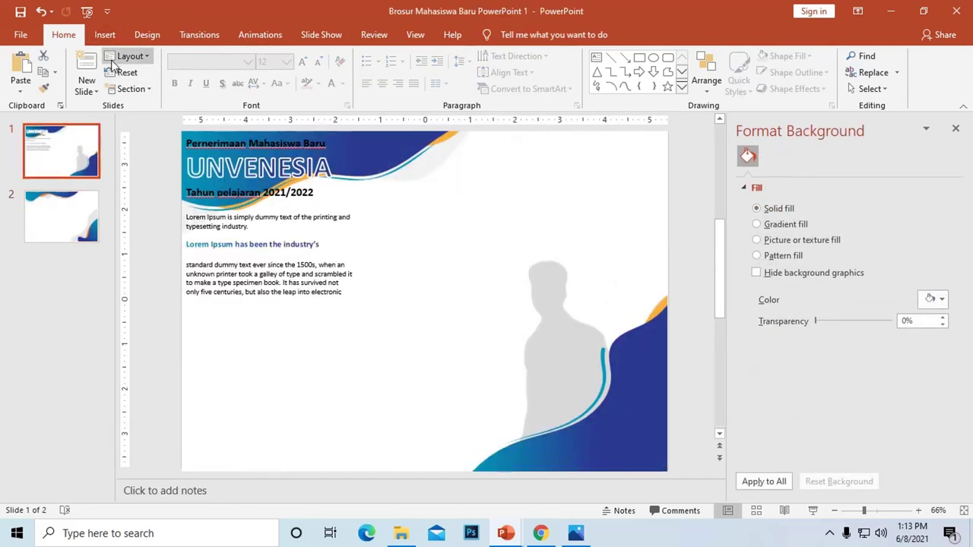
# Draw a small oval circle just below the body text
pyautogui.click(106, 36)
pyautogui.click(227, 80)
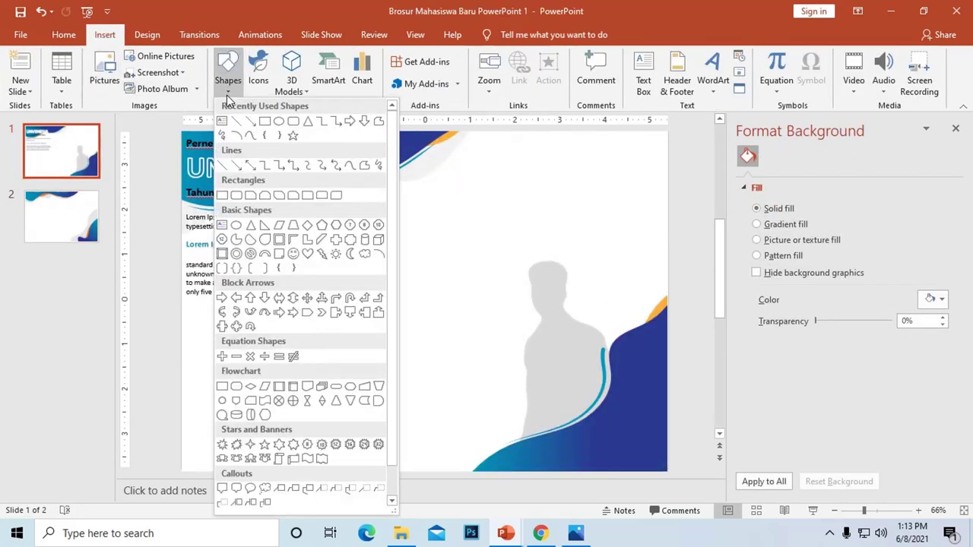
pyautogui.click(279, 121)
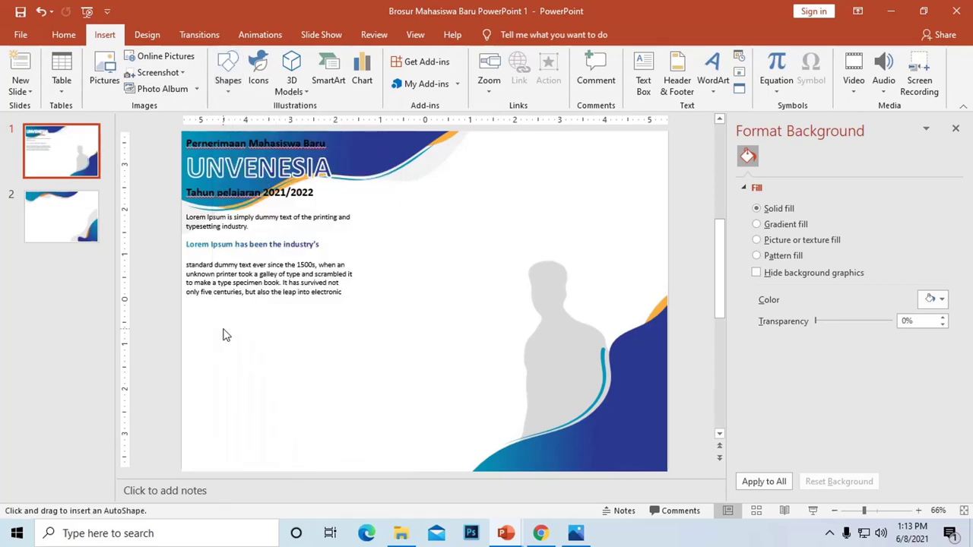
pyautogui.moveTo(213, 309)
pyautogui.mouseDown()
pyautogui.moveTo(232, 350)
pyautogui.moveTo(228, 334)
pyautogui.mouseUp()
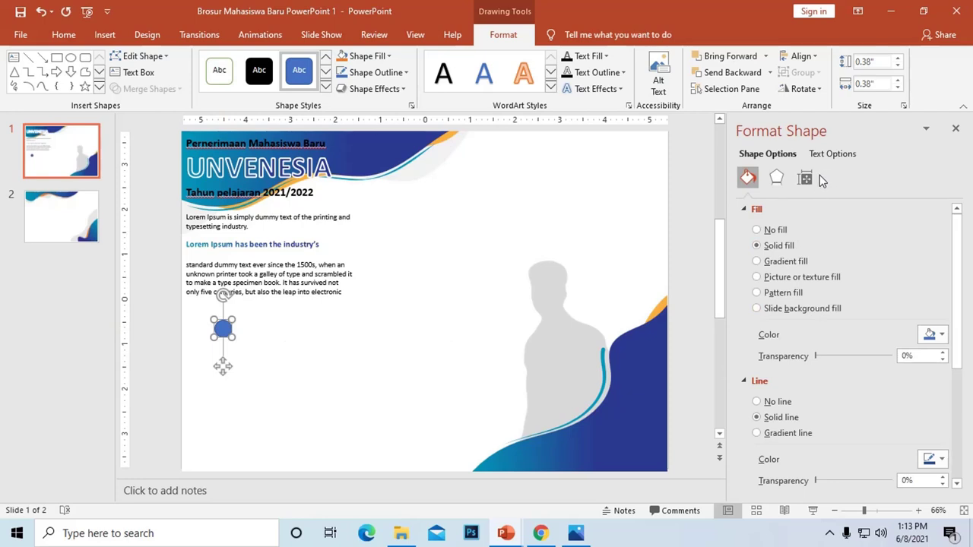
# Give the circle a 315° diagonal gradient fill and nudge it slightly left
pyautogui.click(791, 261)
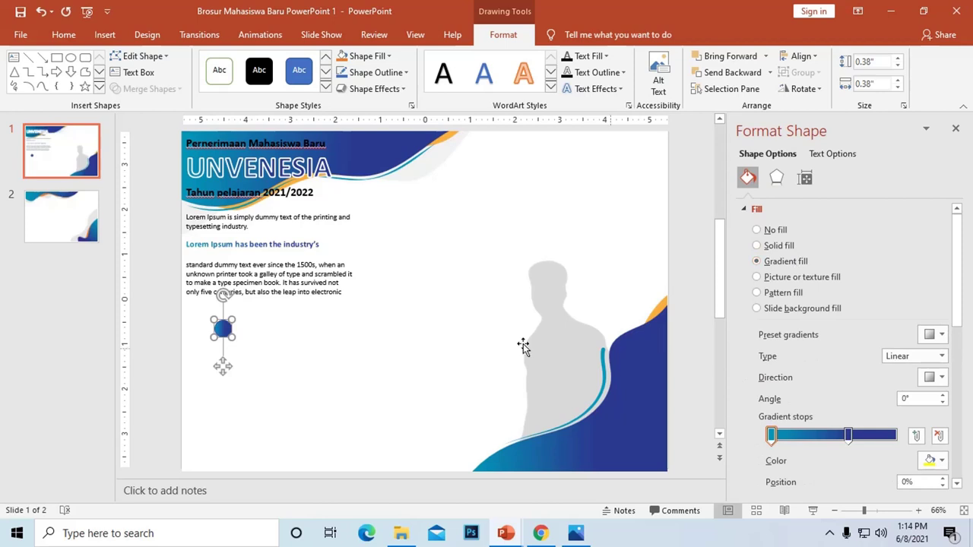
pyautogui.click(939, 380)
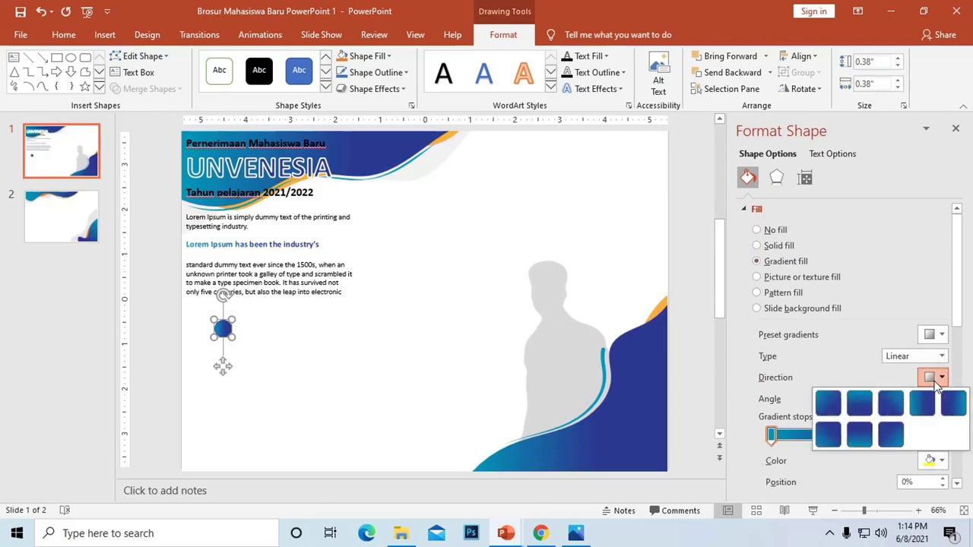
pyautogui.click(859, 434)
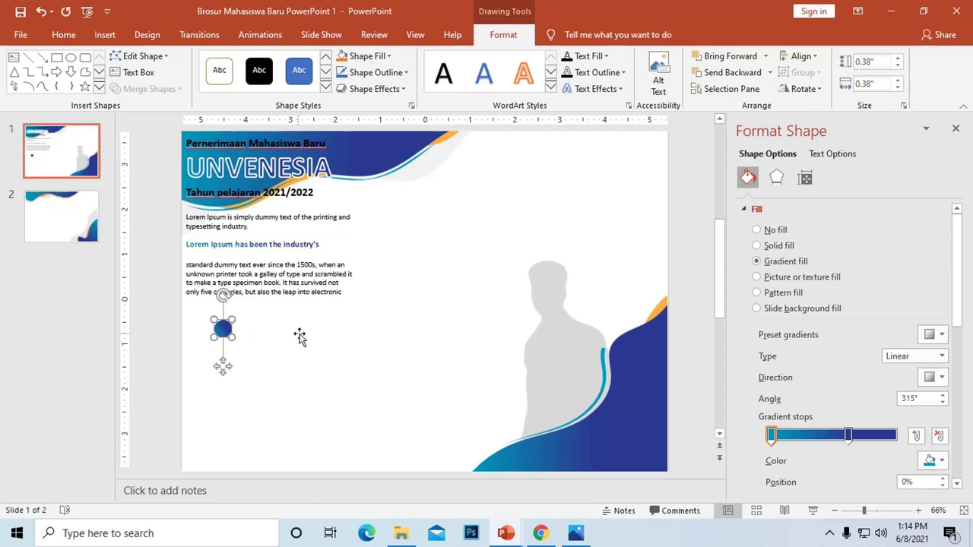
pyautogui.moveTo(222, 329); pyautogui.dragTo(198, 331)
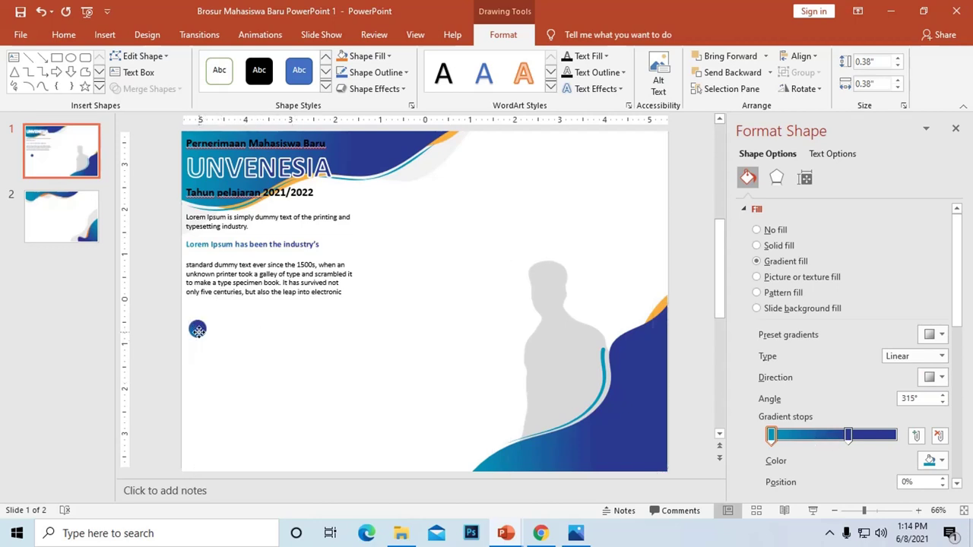
pyautogui.click(216, 274)
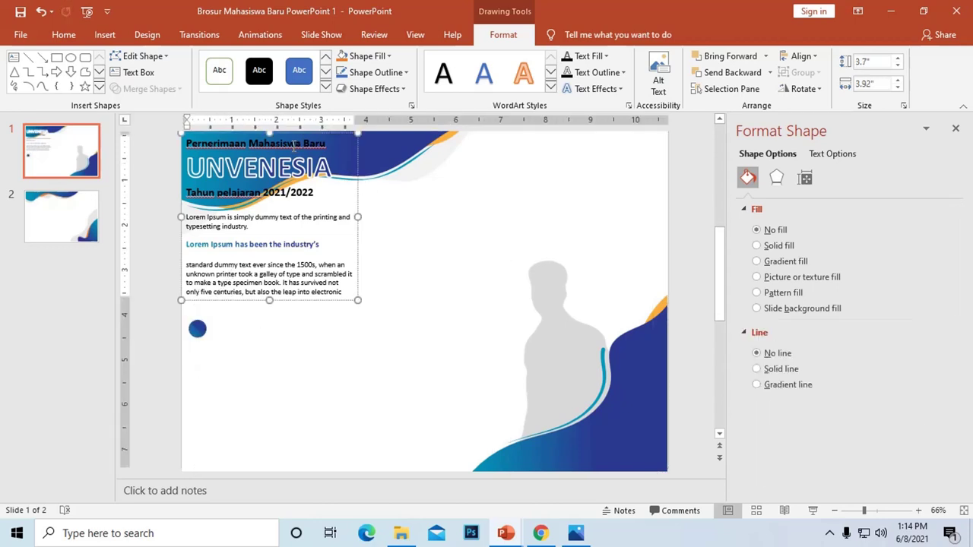
pyautogui.click(298, 143)
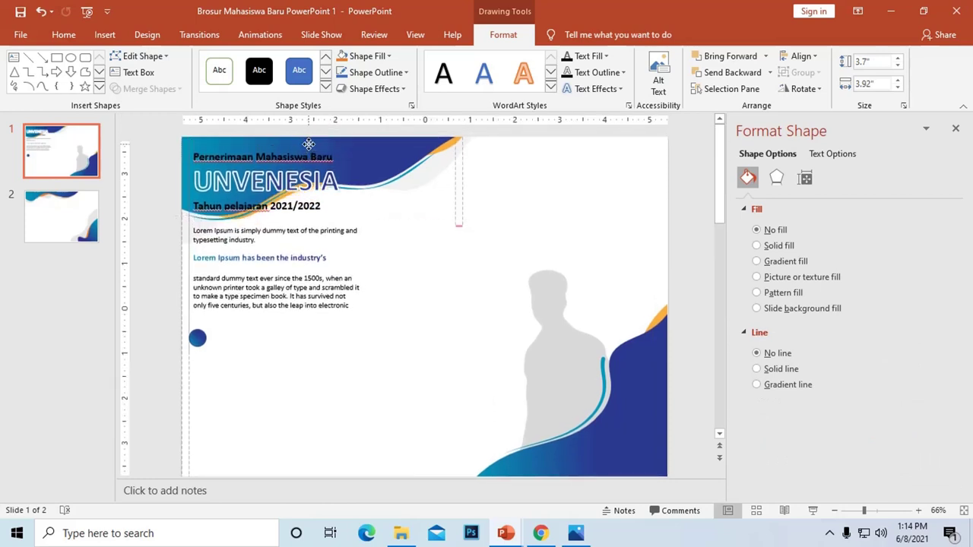
# Move the blue gradient circle into place below the body text
pyautogui.moveTo(308, 144); pyautogui.dragTo(315, 141)
pyautogui.moveTo(197, 339)
pyautogui.mouseDown()
pyautogui.moveTo(206, 334)
pyautogui.moveTo(206, 365)
pyautogui.moveTo(186, 285)
pyautogui.moveTo(181, 357)
pyautogui.mouseUp()
pyautogui.scroll(8, 202, 365)
pyautogui.scroll(-5, 250, 270)
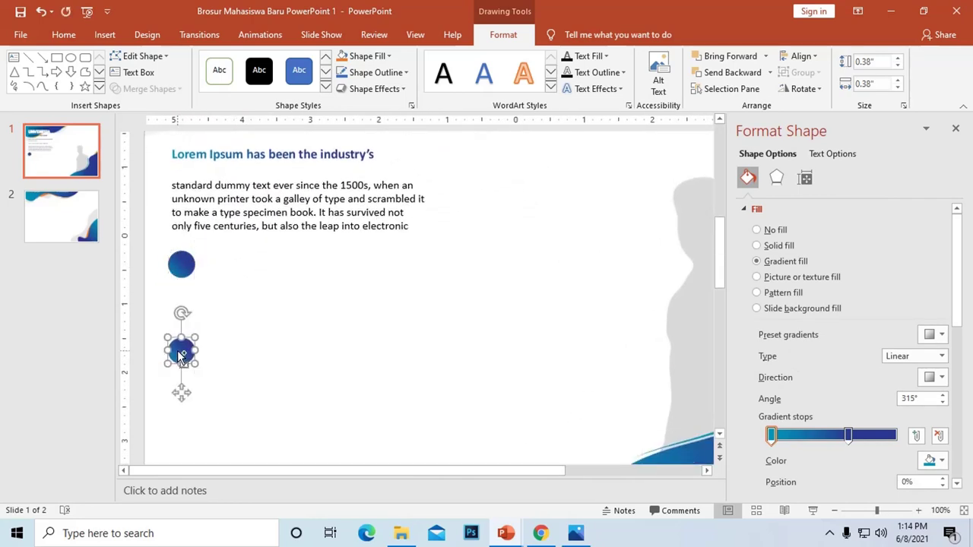
pyautogui.scroll(-1, 180, 355)
pyautogui.scroll(-2, 182, 343)
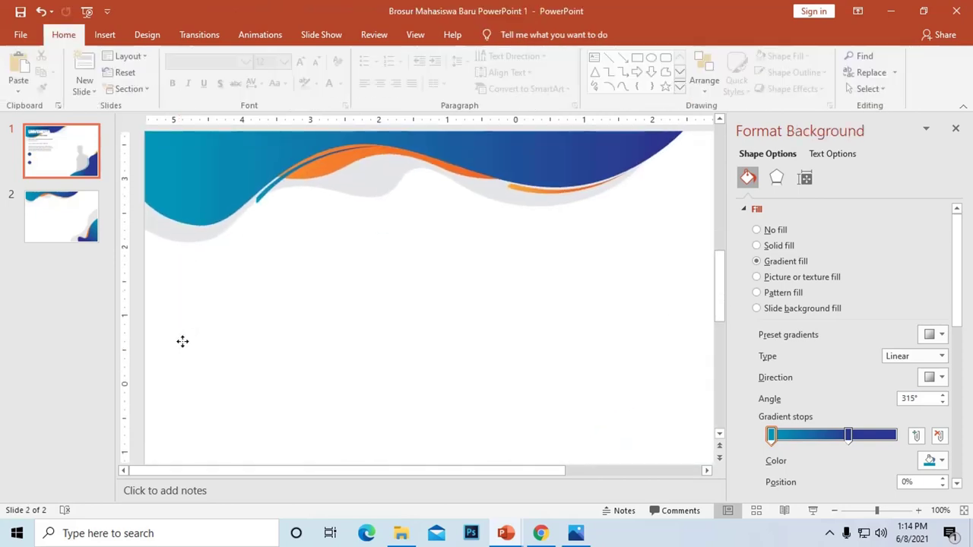
# On slide 1, Ctrl+drag the circle downward to stack copies beneath it
pyautogui.click(79, 172)
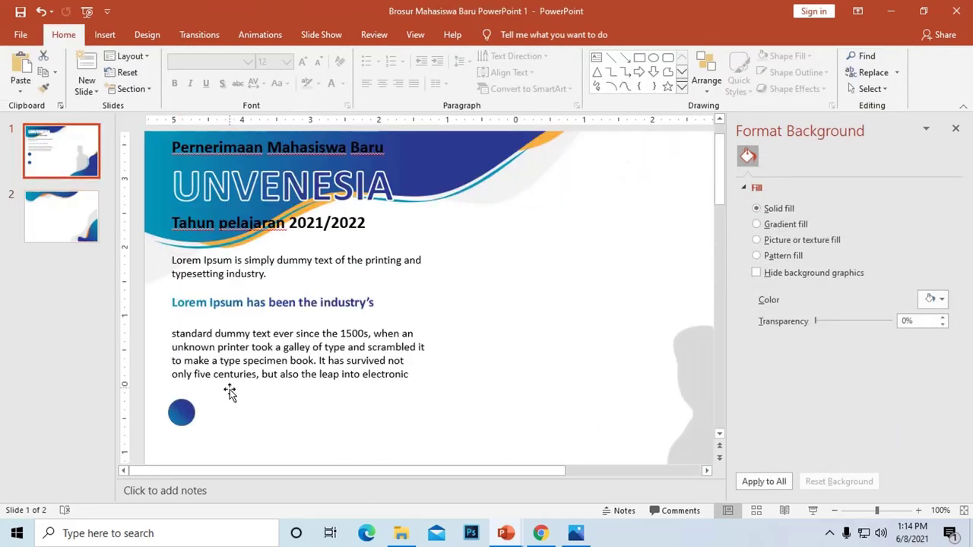
pyautogui.scroll(-3, 235, 379)
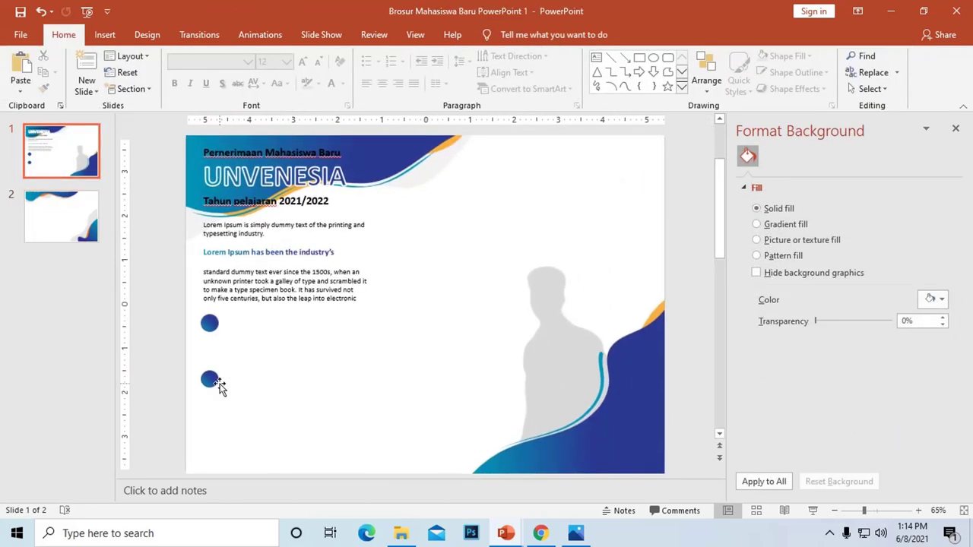
pyautogui.click(210, 379)
pyautogui.moveTo(209, 378); pyautogui.dragTo(207, 446)
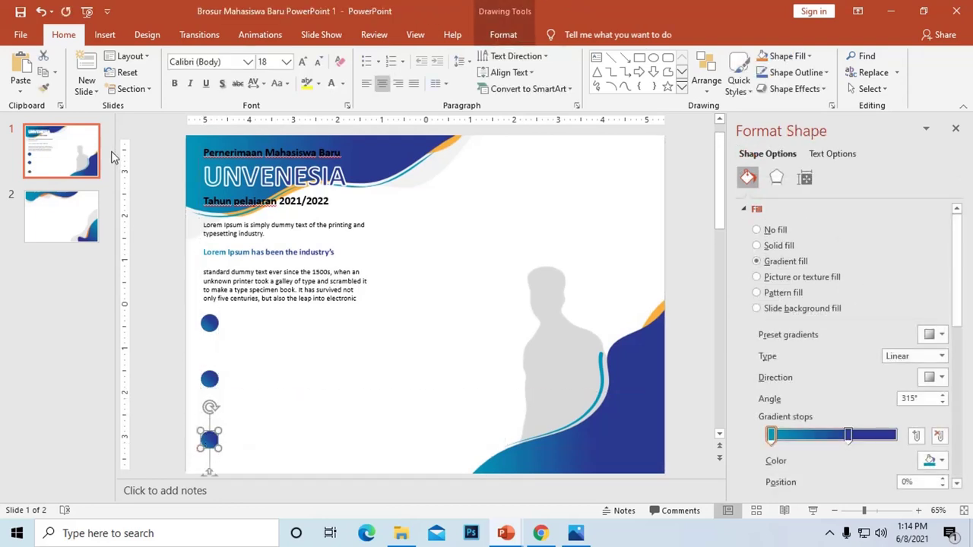
# Draw a slim 2.84 x 0.19 inch rectangle bar through the three circles and open the Selection Pane
pyautogui.click(104, 36)
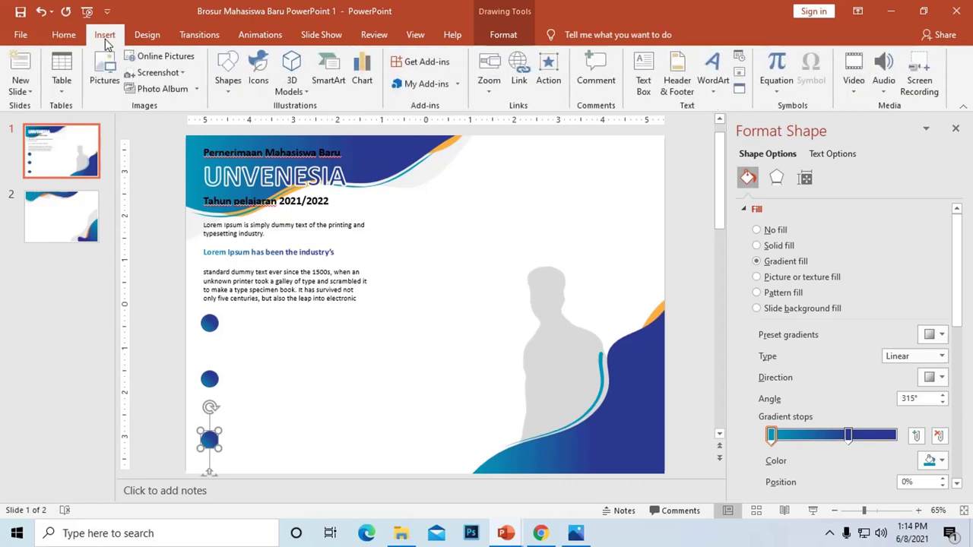
pyautogui.click(226, 91)
pyautogui.click(263, 121)
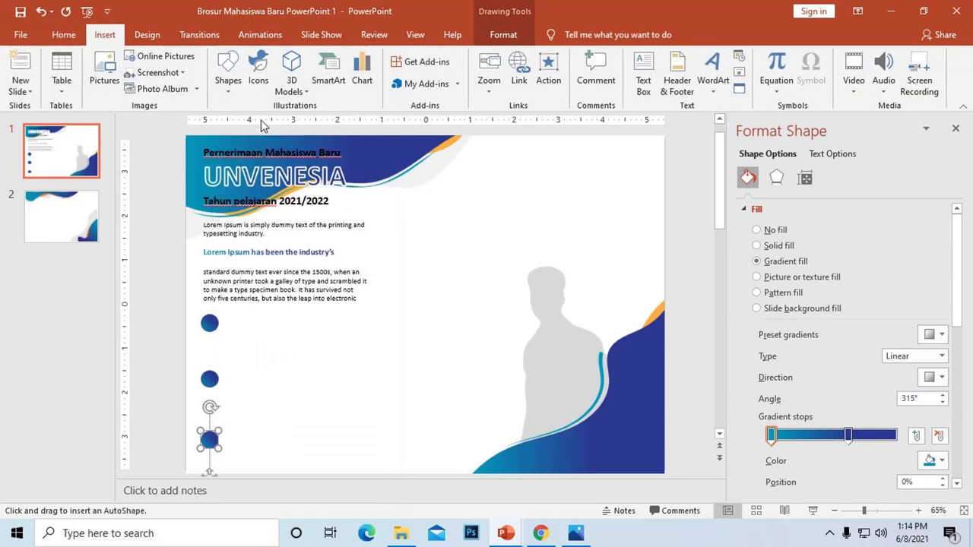
pyautogui.moveTo(204, 326); pyautogui.dragTo(211, 449)
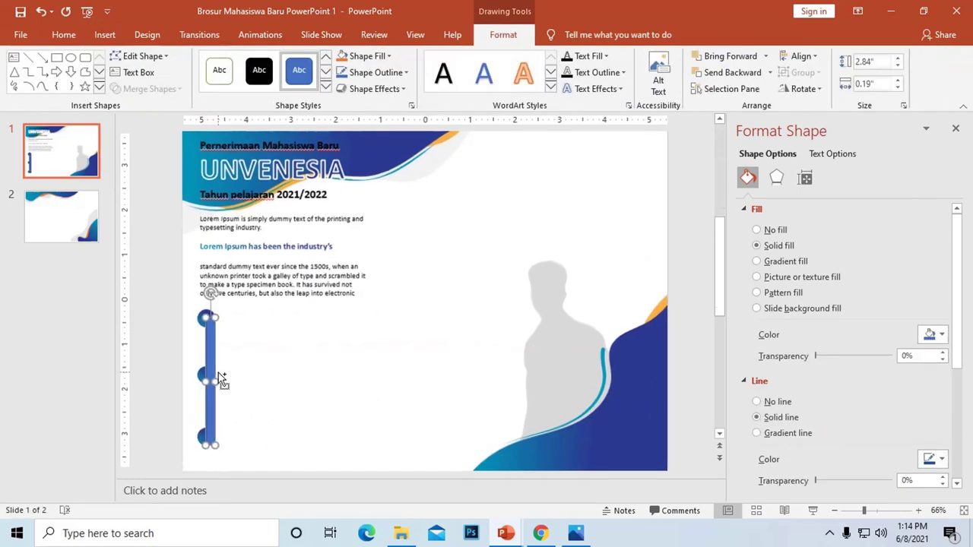
pyautogui.moveTo(208, 357); pyautogui.dragTo(208, 356)
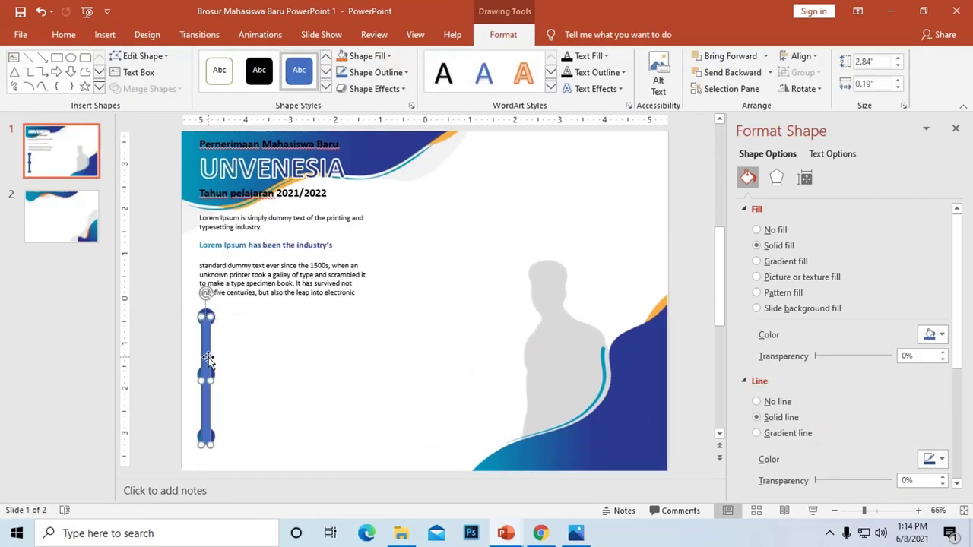
pyautogui.rightClick(206, 356)
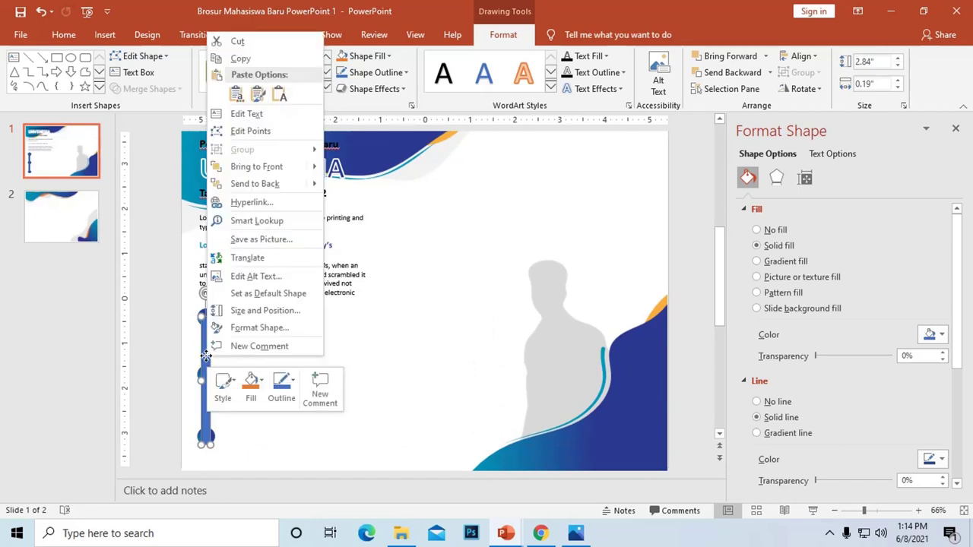
pyautogui.click(731, 88)
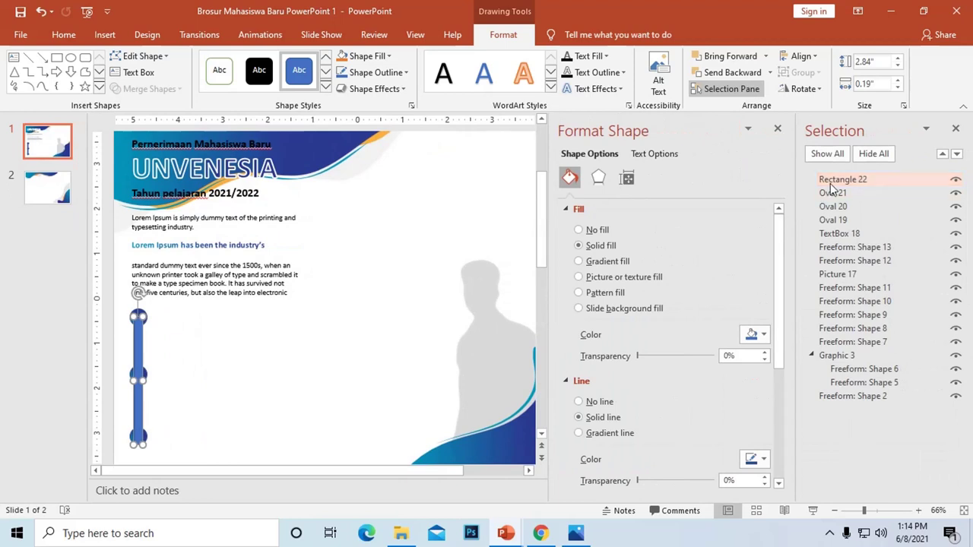
# Send the bar behind the circles and give it a 225° gradient fill
pyautogui.moveTo(830, 184); pyautogui.dragTo(846, 235)
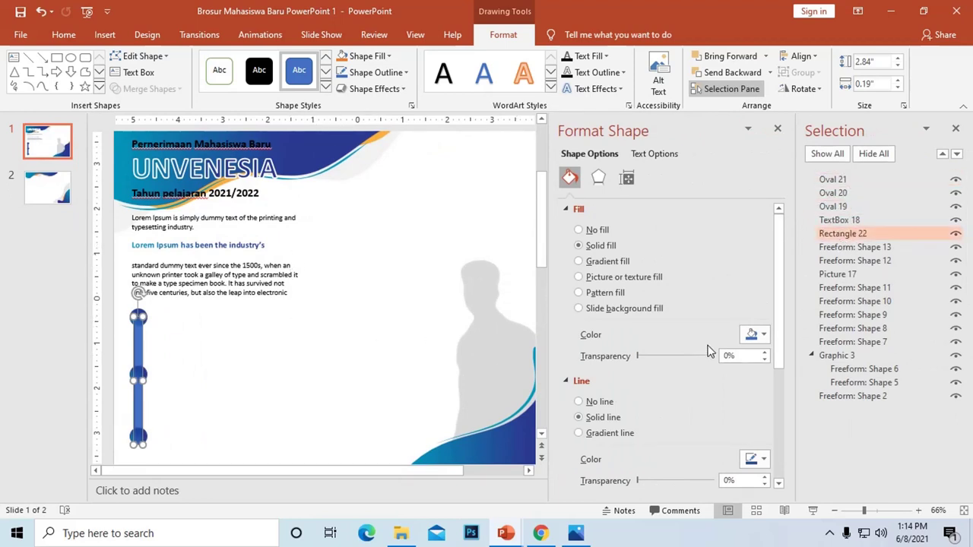
pyautogui.click(585, 262)
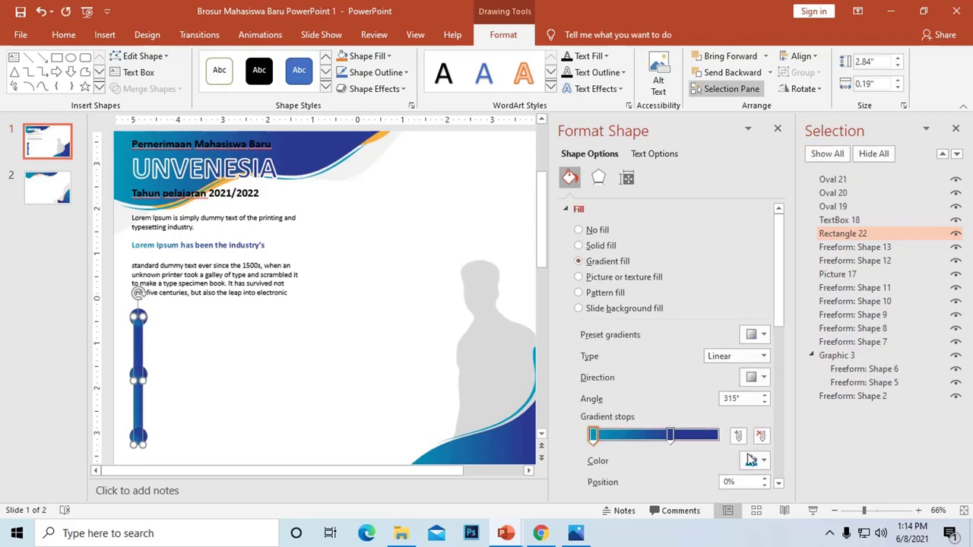
pyautogui.click(762, 377)
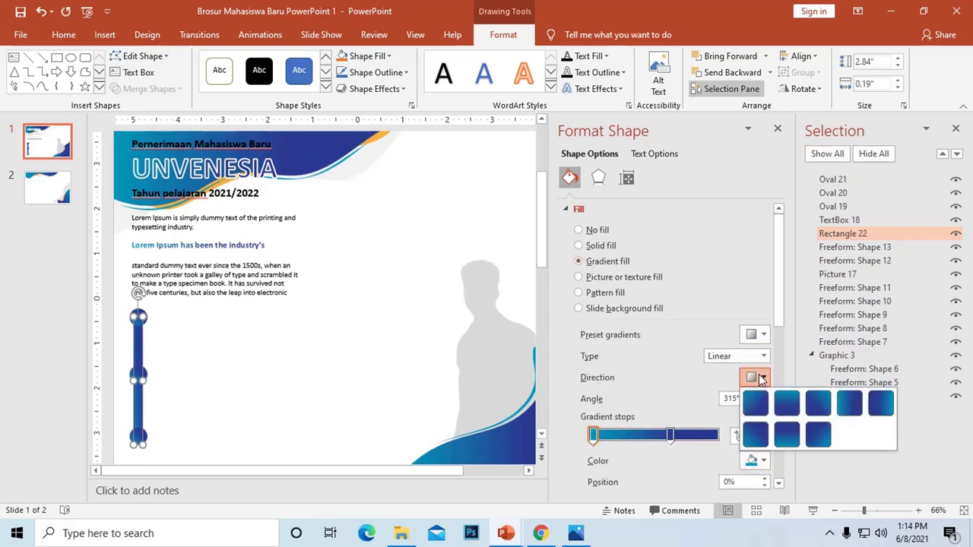
pyautogui.click(818, 435)
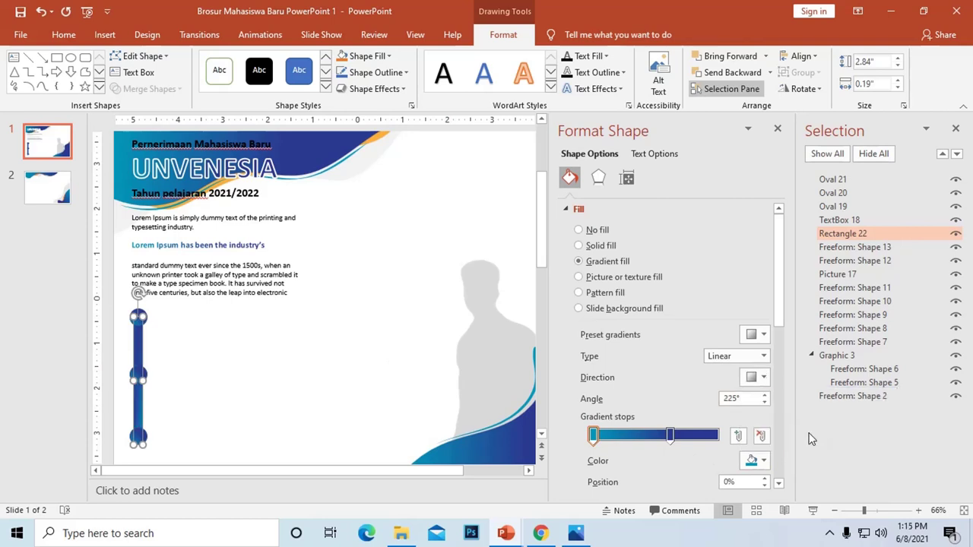
# Narrow the bar to 0.13 inches, then marquee-select the circles and bar together
pyautogui.click(205, 341)
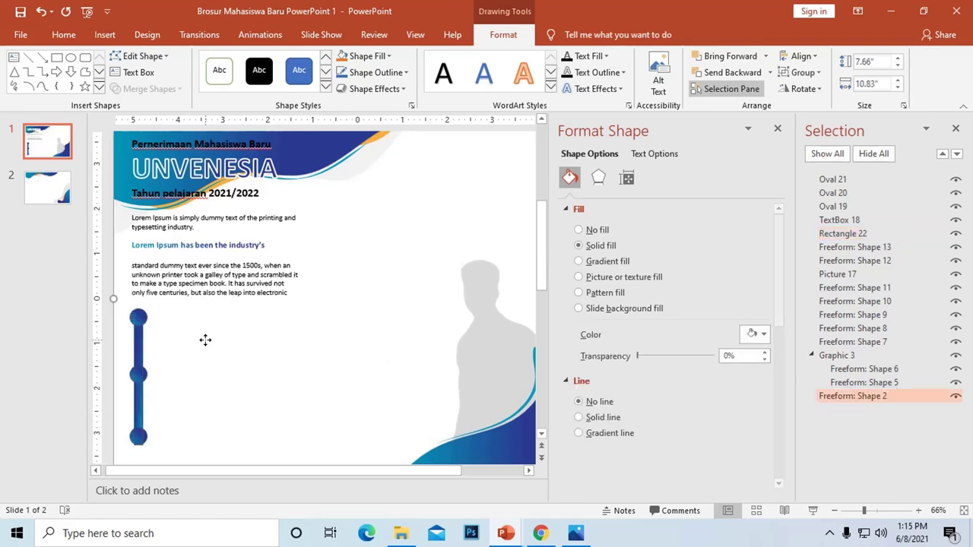
pyautogui.click(145, 349)
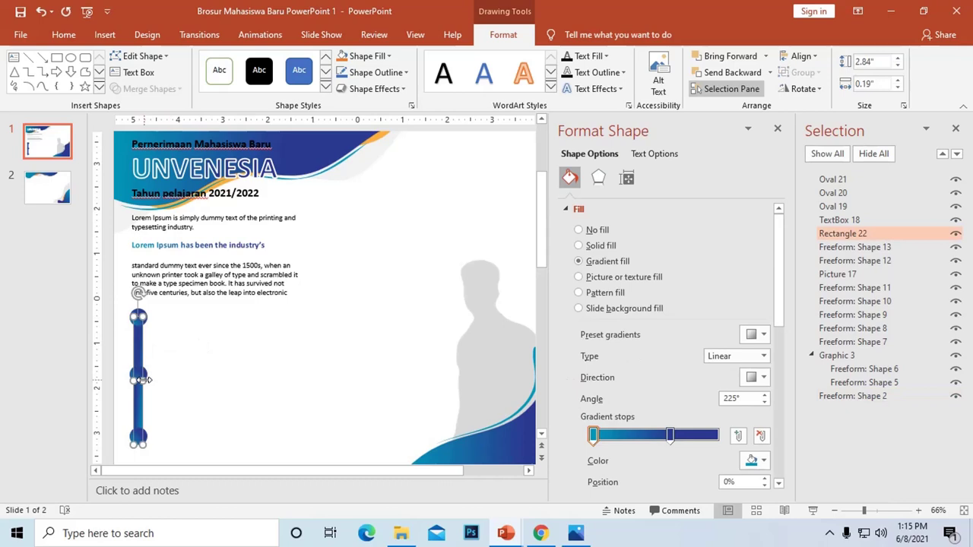
pyautogui.moveTo(143, 379); pyautogui.dragTo(140, 379)
pyautogui.scroll(-1, 226, 348)
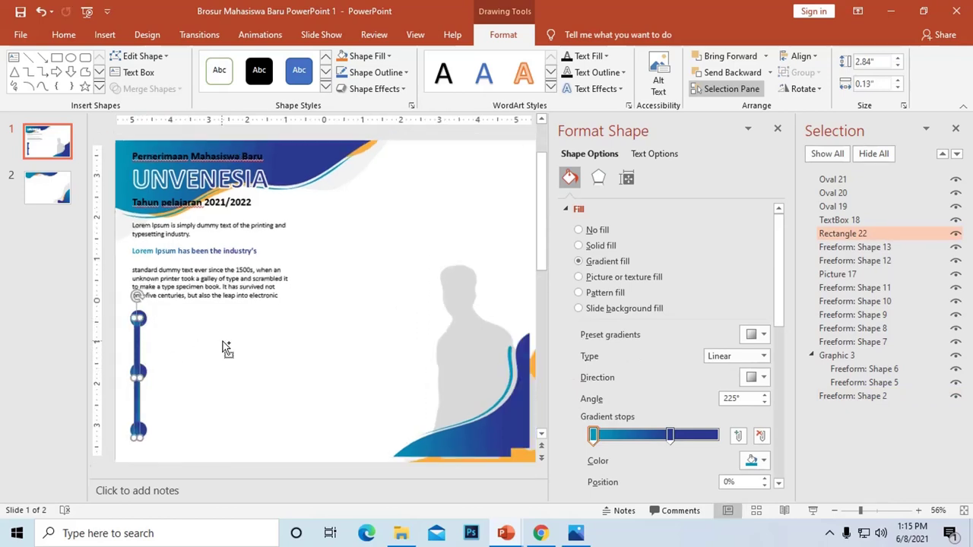
pyautogui.scroll(-1, 226, 348)
pyautogui.moveTo(111, 299); pyautogui.dragTo(197, 436)
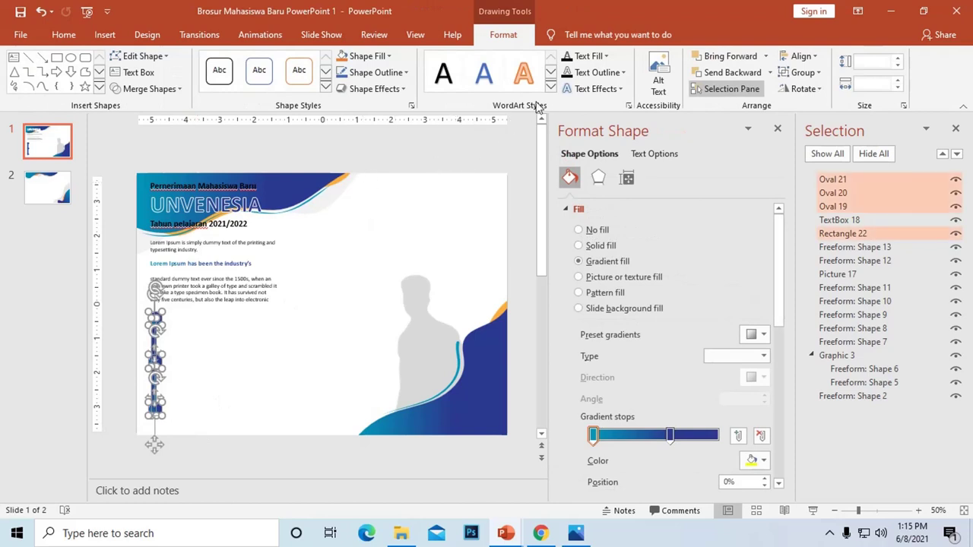
# Close the Selection Pane and show the Align options for the selected circles and bar
pyautogui.click(956, 128)
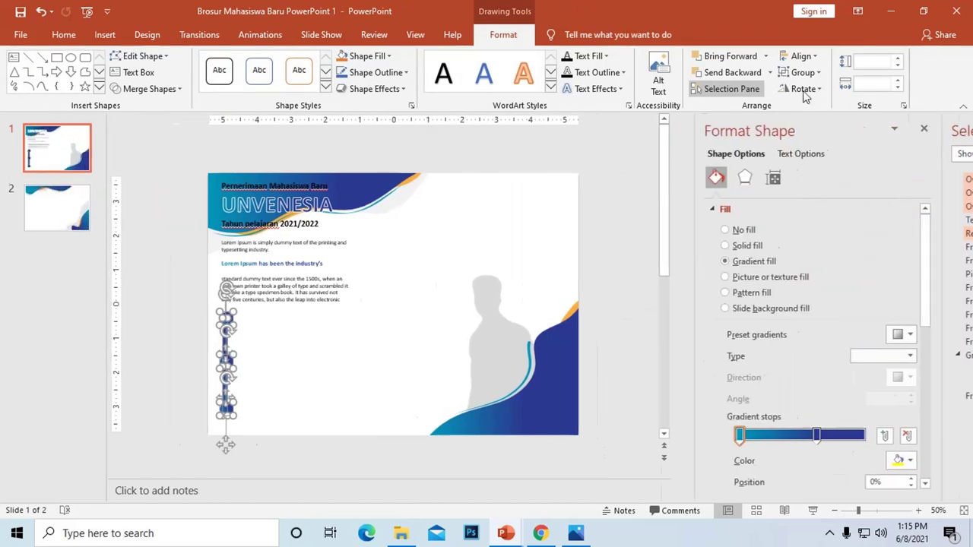
pyautogui.click(800, 57)
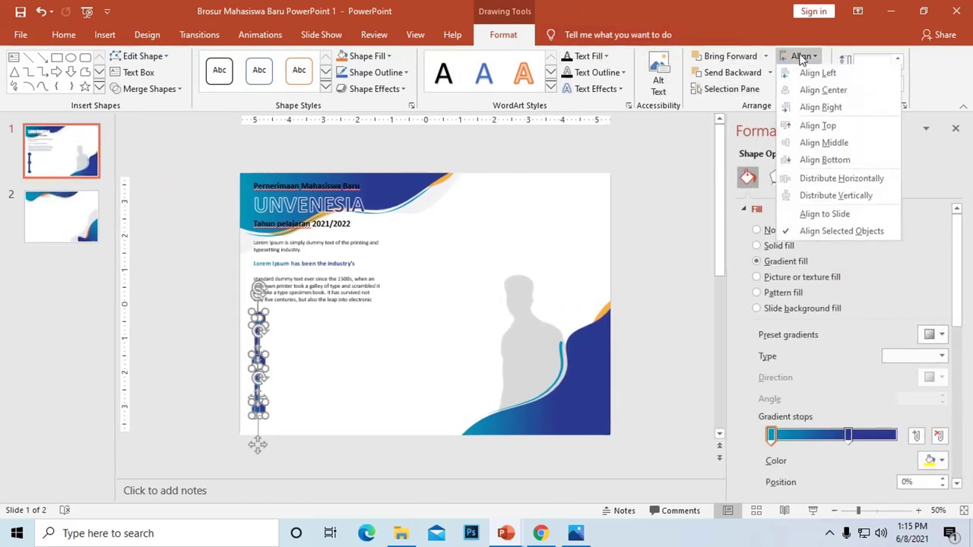
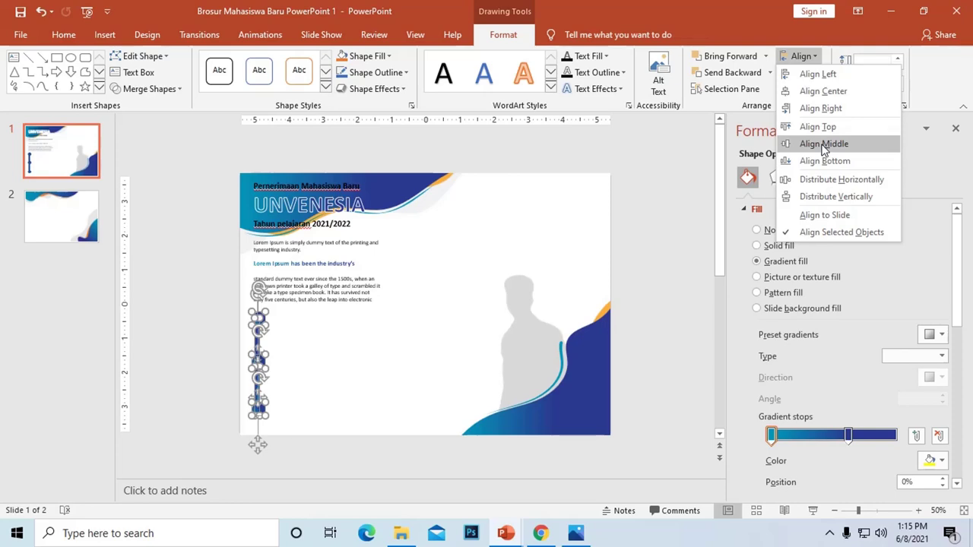
# Centre-align the three circles and connecting bars, then group them into a single timeline shape
pyautogui.click(825, 92)
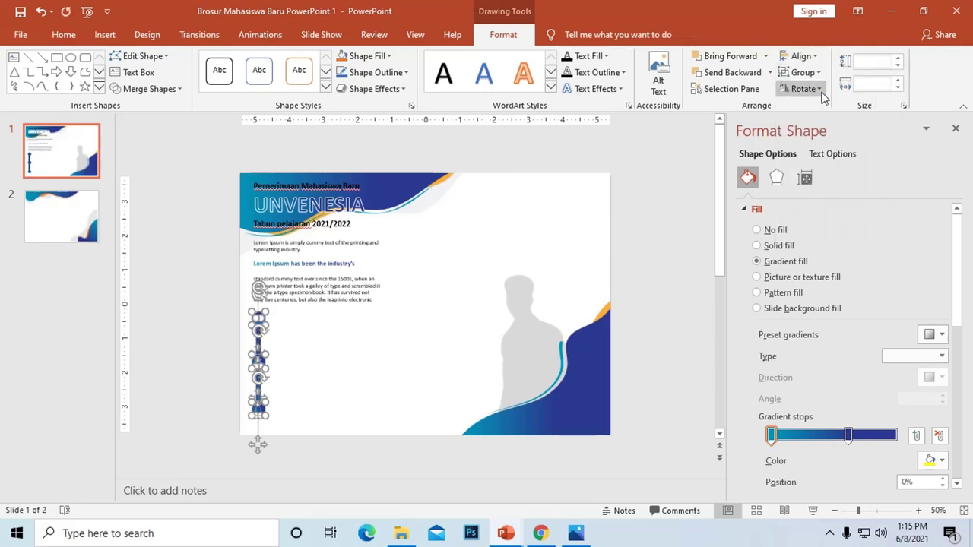
pyautogui.keyDown('ctrl'); pyautogui.scroll(3, 195, 382); pyautogui.keyUp('ctrl')
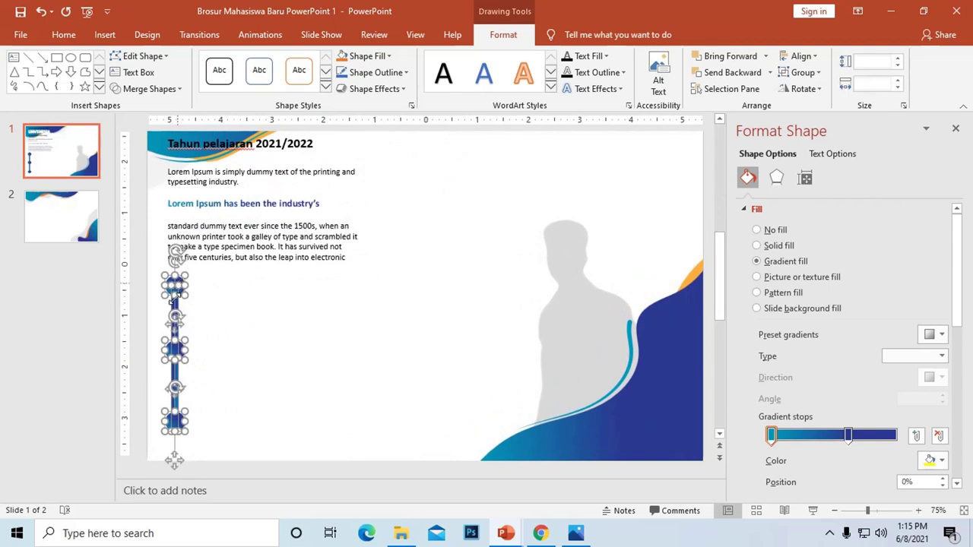
pyautogui.rightClick(172, 350)
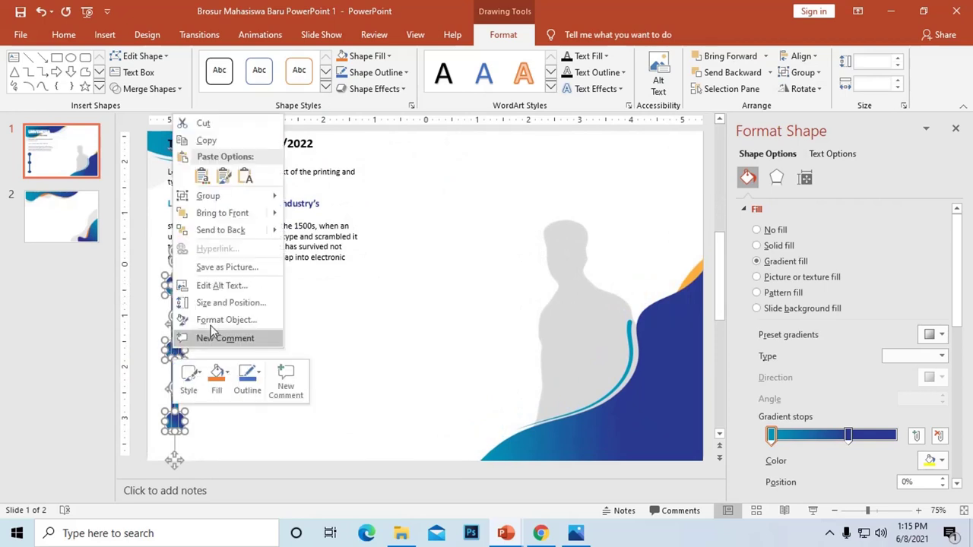
pyautogui.moveTo(243, 196)
pyautogui.click(319, 200)
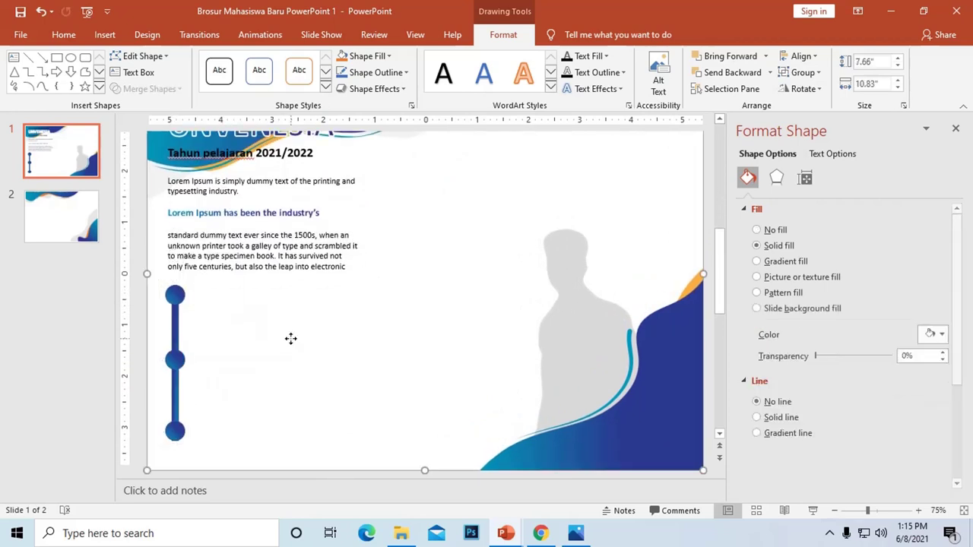
pyautogui.keyDown('ctrl'); pyautogui.scroll(-1, 291, 343); pyautogui.keyUp('ctrl')
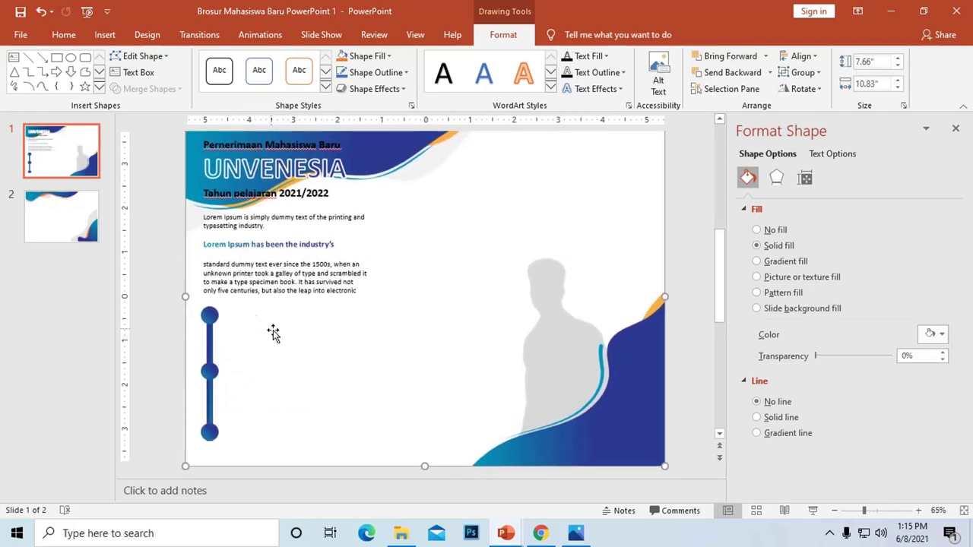
pyautogui.click(251, 278)
# Place a copy of the intro text box beside the timeline and delete its heading lines
pyautogui.moveTo(357, 296); pyautogui.dragTo(203, 270)
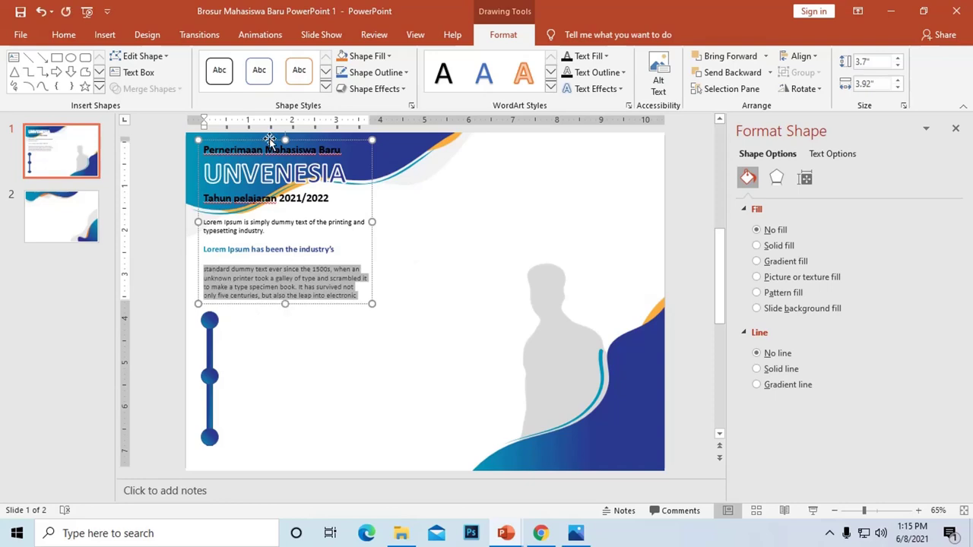
pyautogui.moveTo(272, 145)
pyautogui.mouseDown()
pyautogui.moveTo(300, 323)
pyautogui.moveTo(295, 313)
pyautogui.mouseUp()
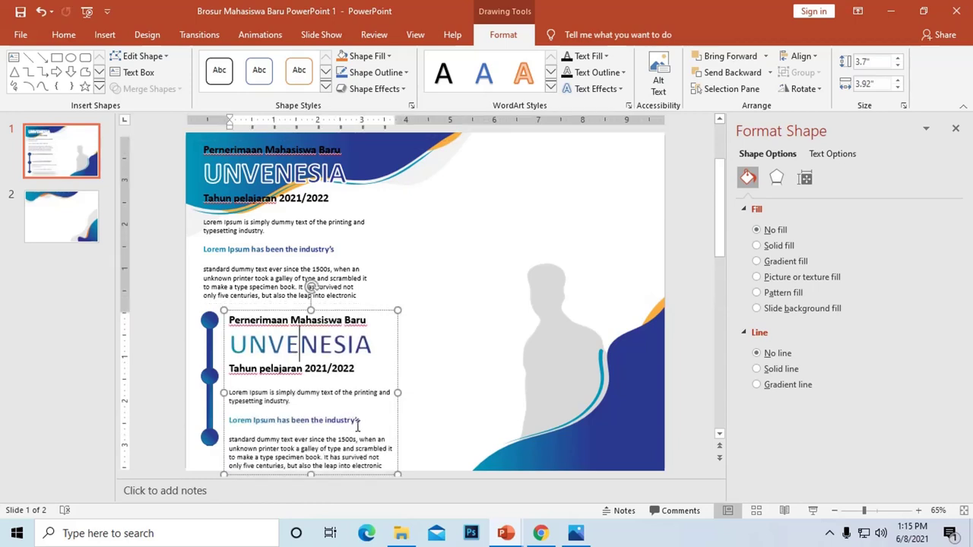
pyautogui.moveTo(357, 424); pyautogui.dragTo(204, 313)
pyautogui.press('Delete')
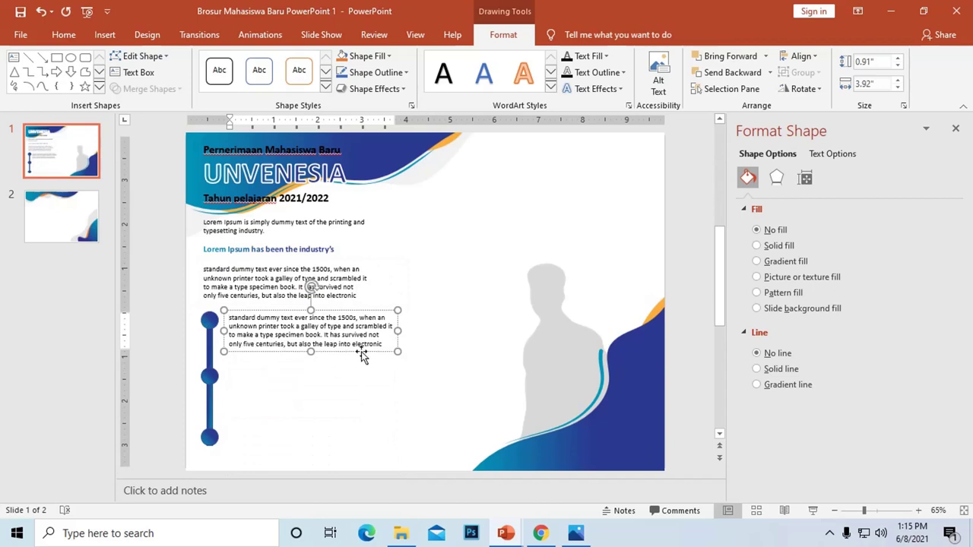
# Paste the dummy-text paragraph twice below so the box holds three paragraphs
pyautogui.press('Return')
pyautogui.press('Return')
pyautogui.press('Return')
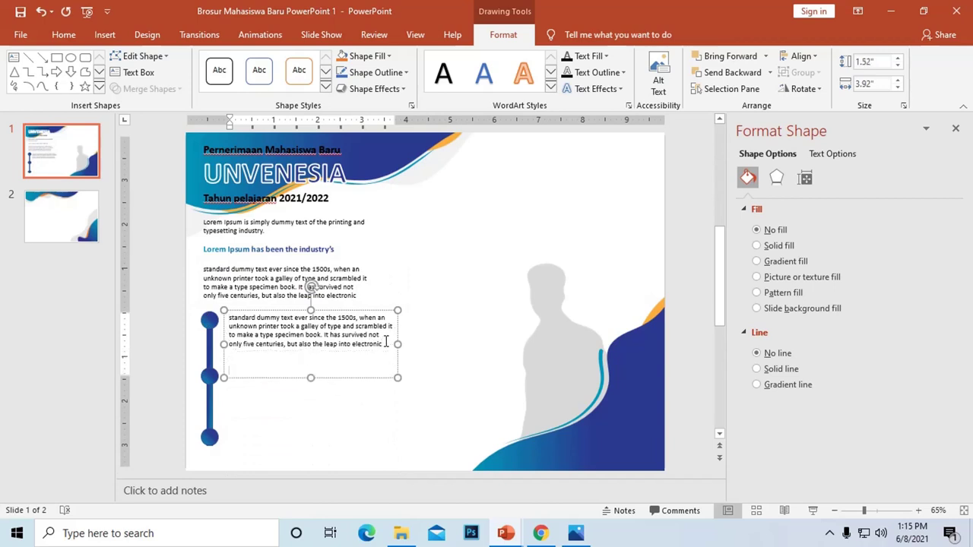
pyautogui.press('Return')
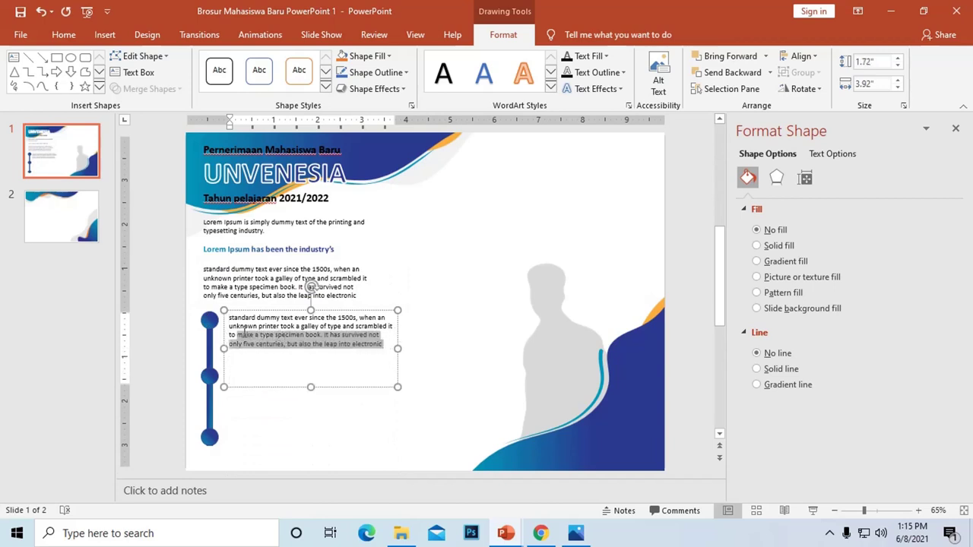
pyautogui.moveTo(385, 342); pyautogui.dragTo(227, 328)
pyautogui.hotkey('ctrl', 'c')
pyautogui.click(246, 375)
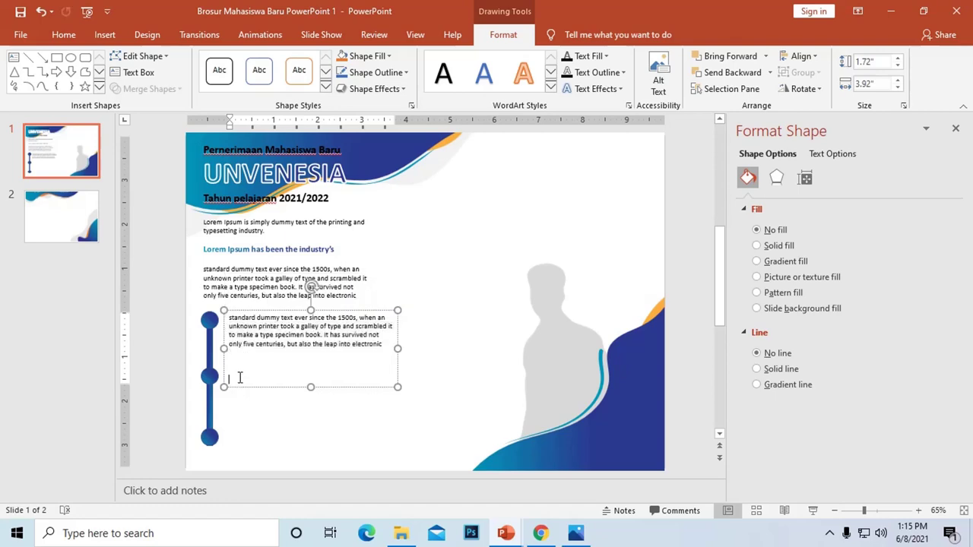
pyautogui.hotkey('ctrl', 'v')
pyautogui.press('Return')
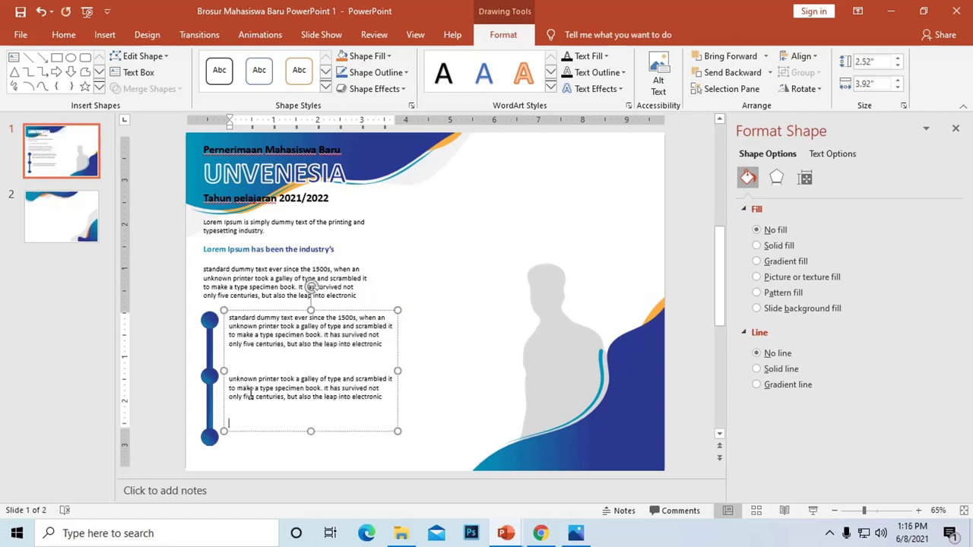
pyautogui.hotkey('ctrl', 'v')
pyautogui.click(307, 315)
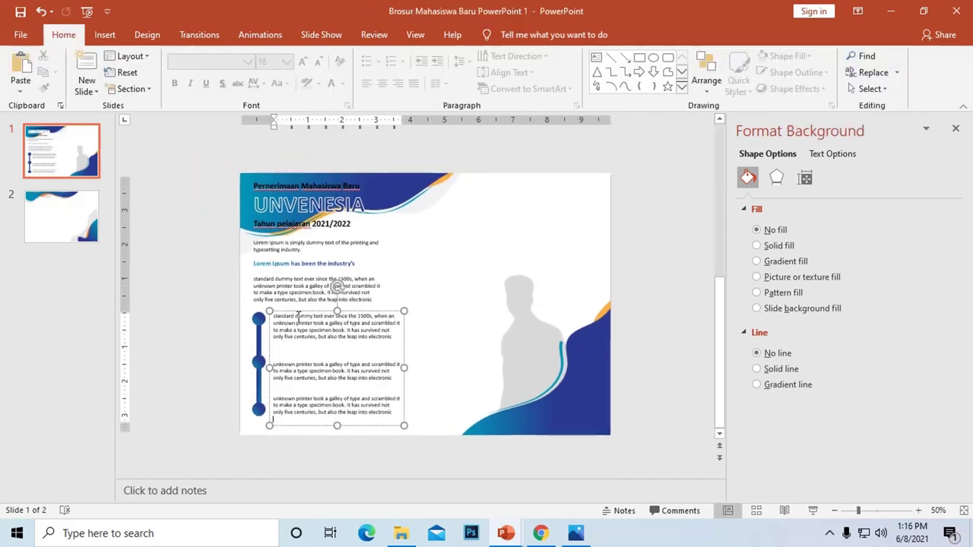
pyautogui.scroll(-3, 307, 315)
pyautogui.scroll(2, 318, 342)
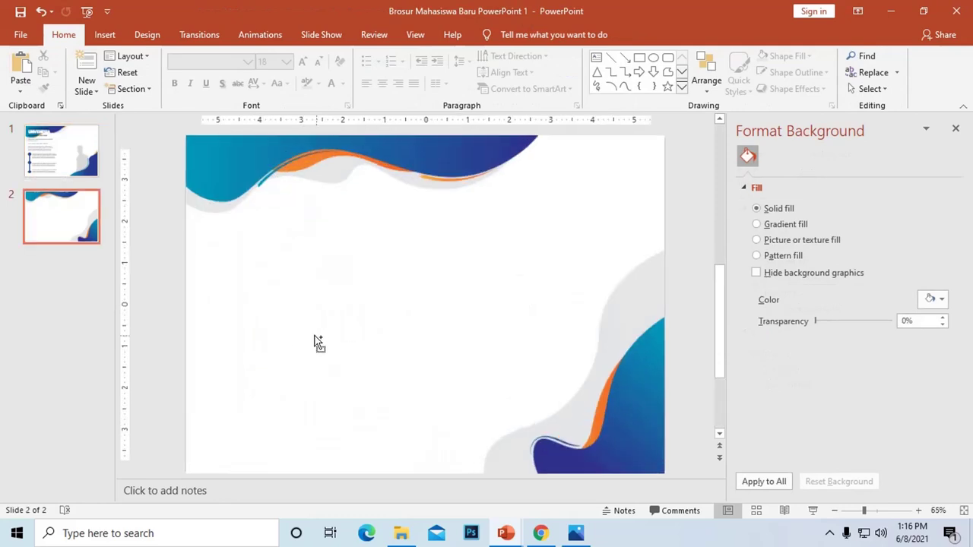
pyautogui.click(64, 144)
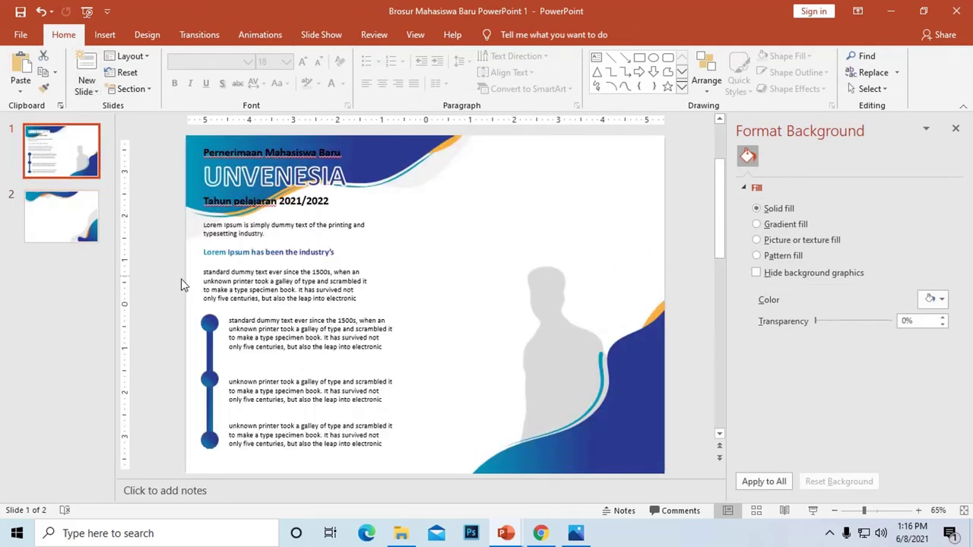
# Narrow the text column and trim each of the three paragraphs to end at 'specimen book'
pyautogui.moveTo(161, 287)
pyautogui.mouseDown()
pyautogui.moveTo(487, 501)
pyautogui.moveTo(487, 474)
pyautogui.mouseUp()
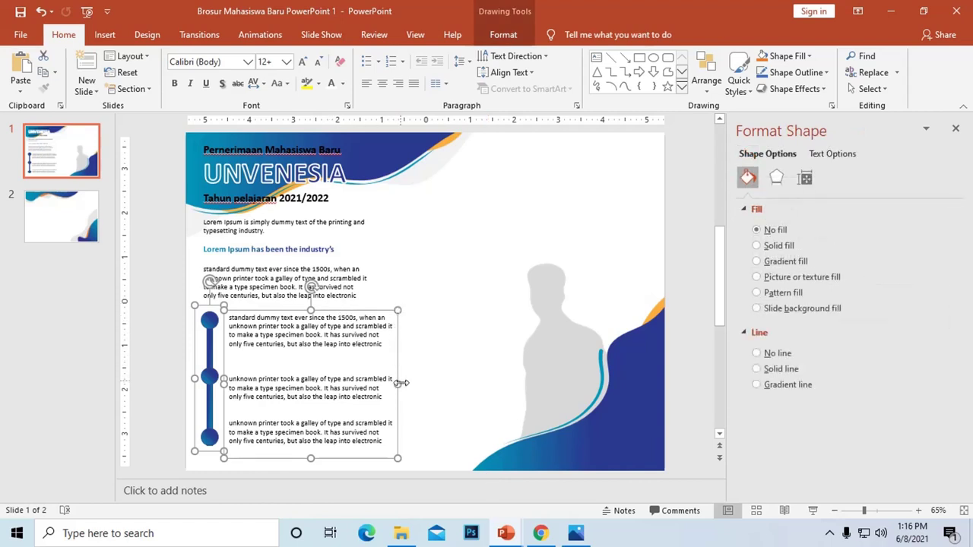
pyautogui.moveTo(385, 386); pyautogui.dragTo(352, 385)
pyautogui.click(310, 360)
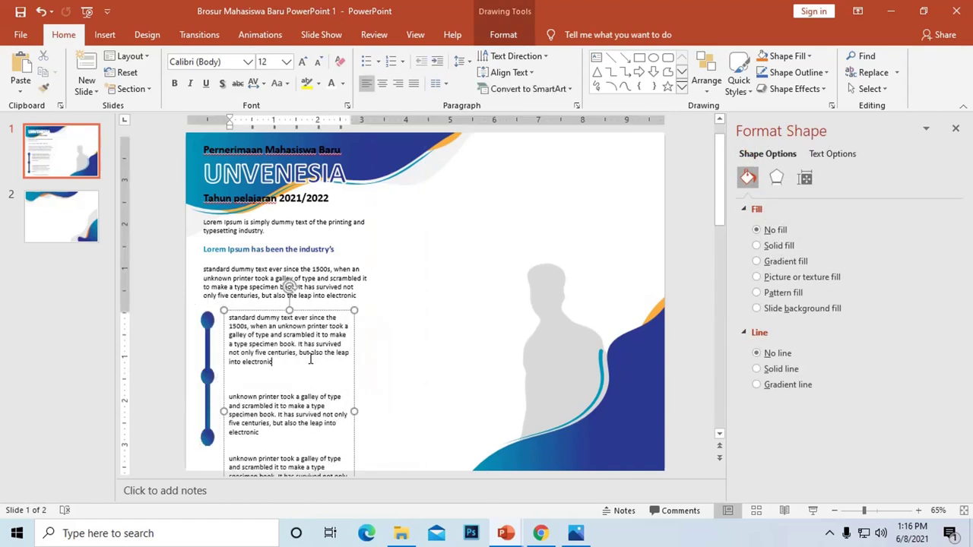
pyautogui.moveTo(299, 344); pyautogui.dragTo(306, 377)
pyautogui.press('BackSpace')
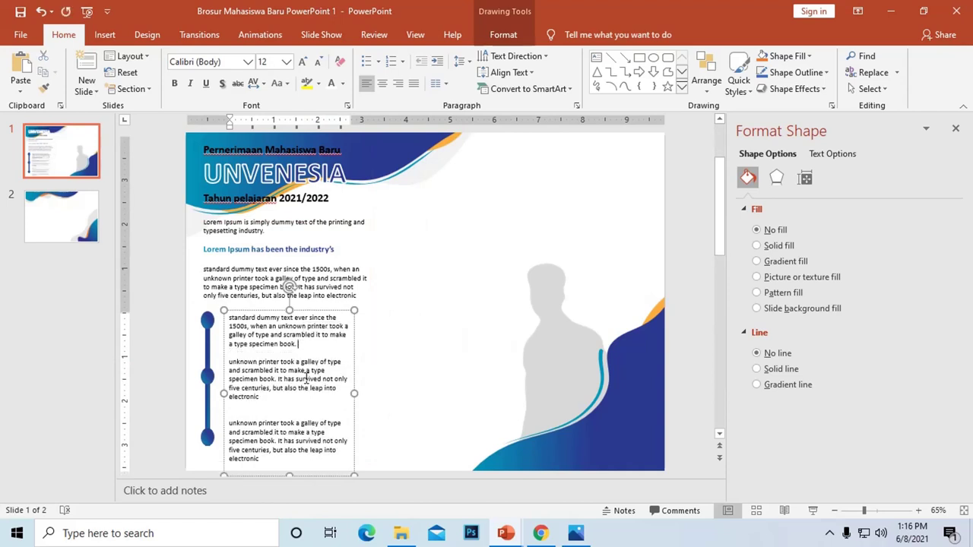
pyautogui.moveTo(275, 378); pyautogui.dragTo(289, 407)
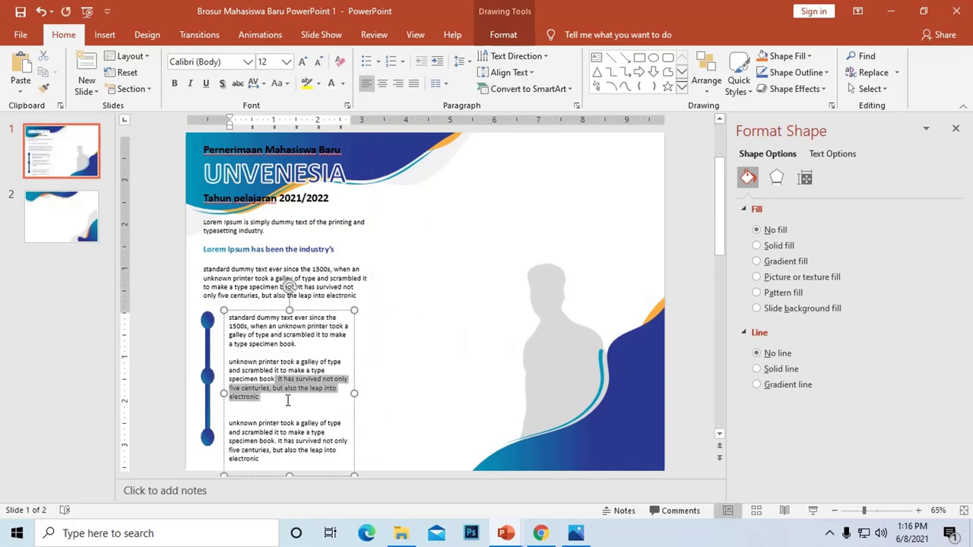
pyautogui.press('BackSpace')
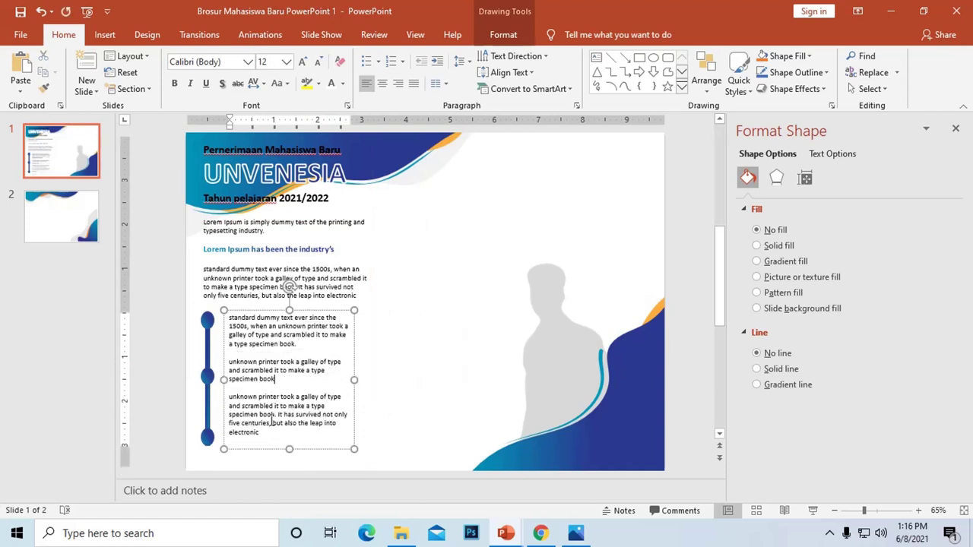
pyautogui.click(275, 415)
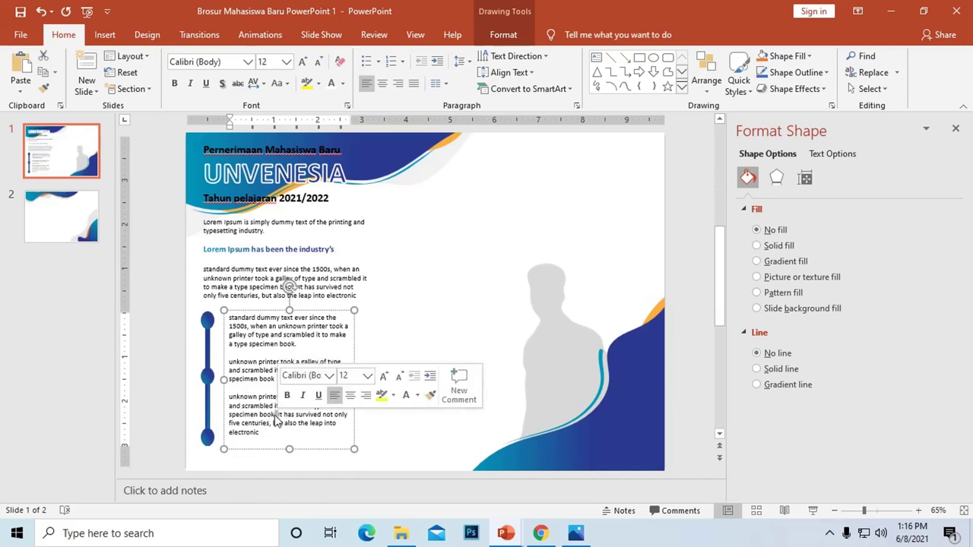
pyautogui.moveTo(282, 417); pyautogui.dragTo(296, 440)
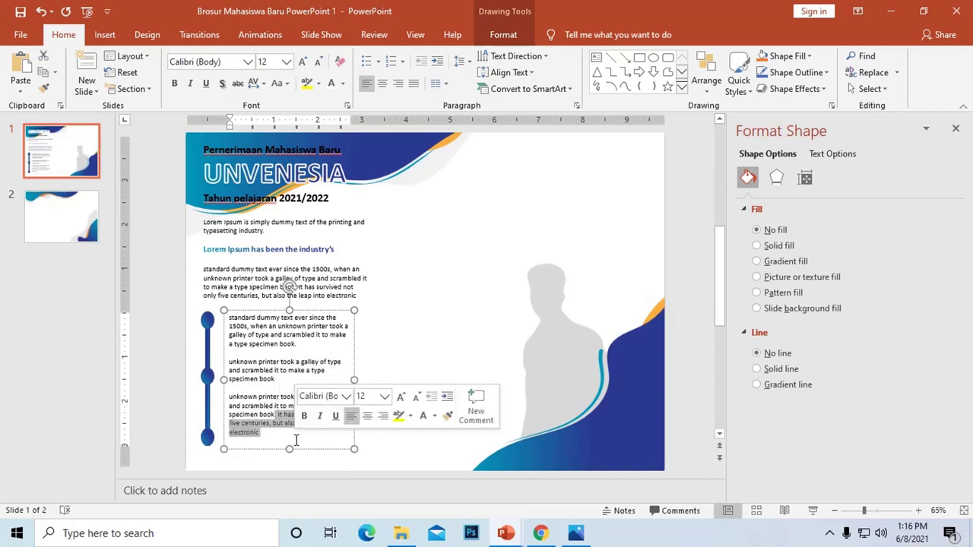
pyautogui.press('BackSpace')
# Shorten the timeline bar and move it and the text lower, lining each dot up with its paragraph
pyautogui.click(206, 384)
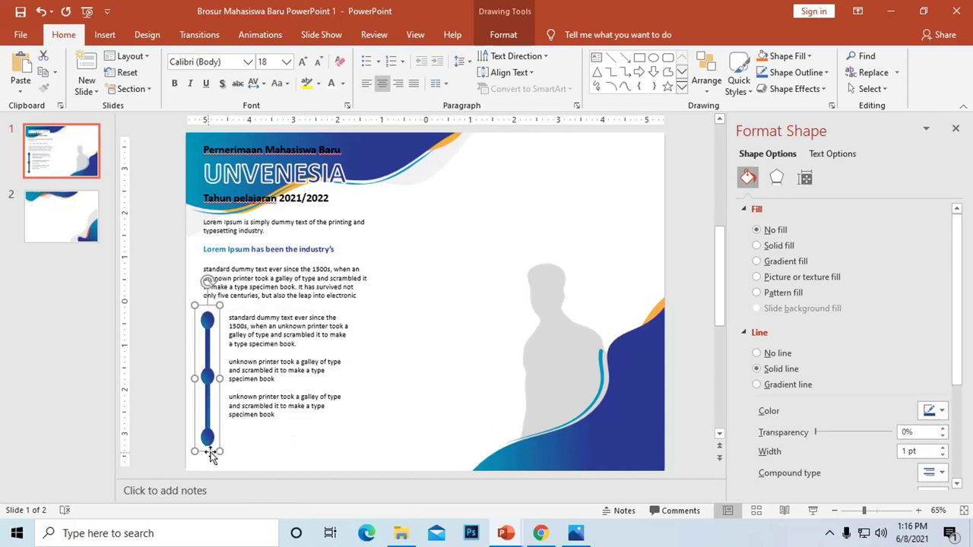
pyautogui.moveTo(212, 455); pyautogui.dragTo(218, 434)
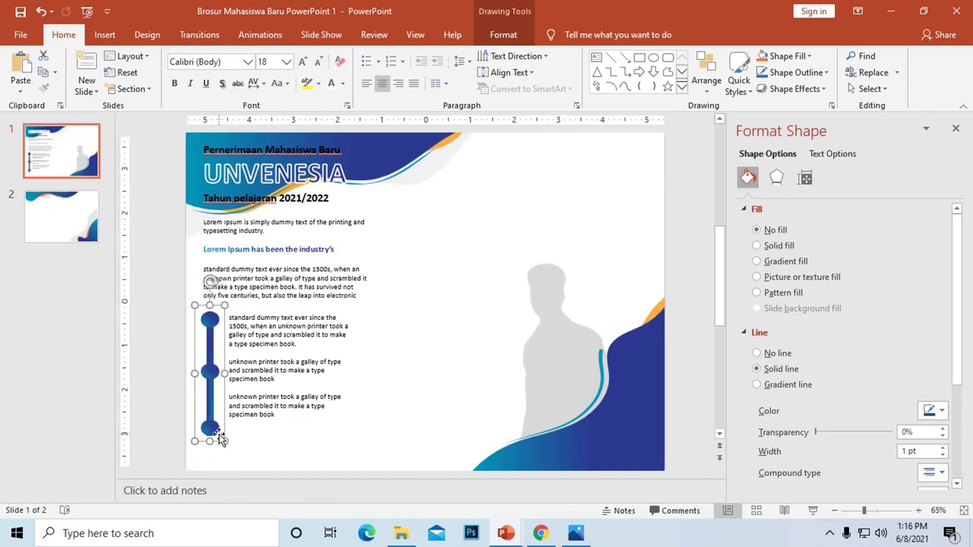
pyautogui.moveTo(210, 373); pyautogui.dragTo(218, 373)
pyautogui.moveTo(226, 442); pyautogui.dragTo(215, 422)
pyautogui.click(251, 415)
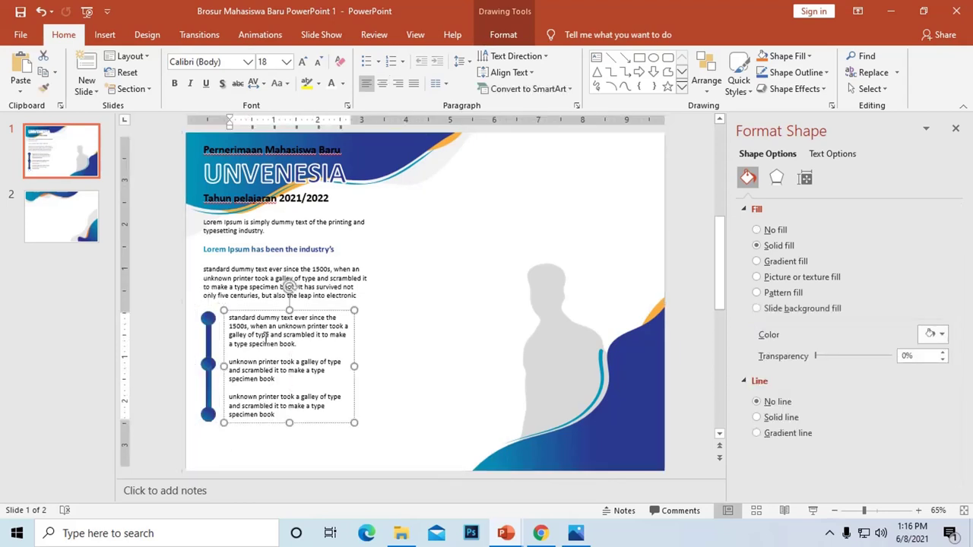
pyautogui.moveTo(257, 311); pyautogui.dragTo(258, 336)
pyautogui.click(205, 326)
pyautogui.click(205, 327)
pyautogui.click(208, 331)
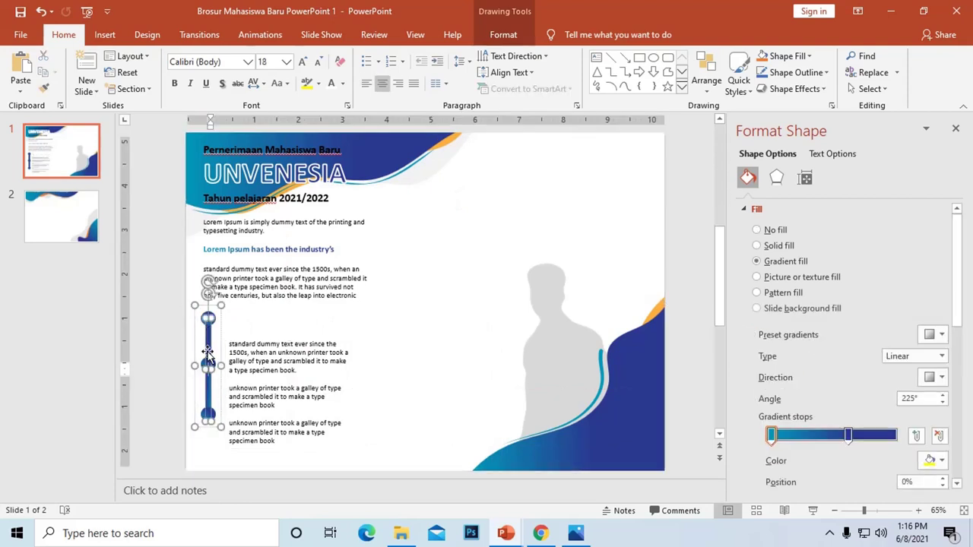
pyautogui.moveTo(215, 308); pyautogui.dragTo(212, 332)
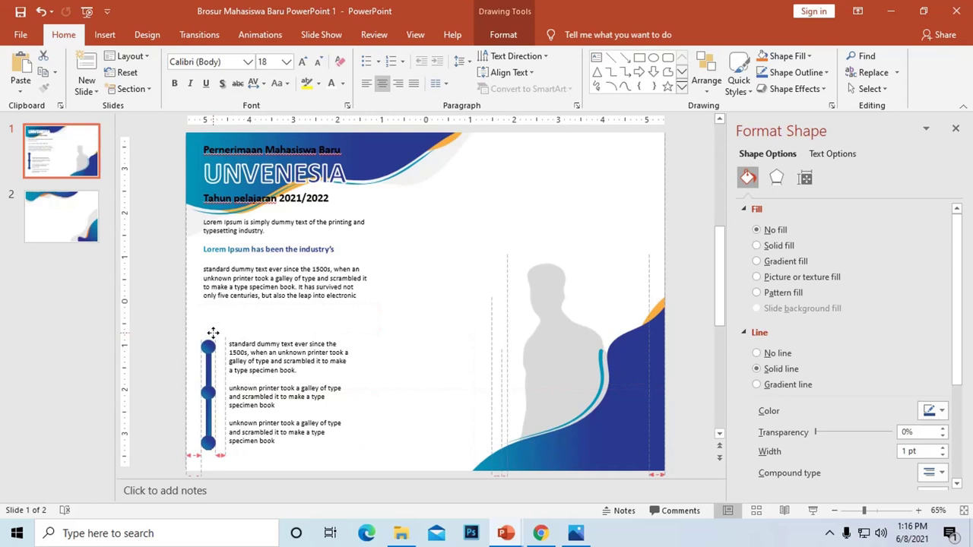
pyautogui.click(255, 343)
pyautogui.click(254, 242)
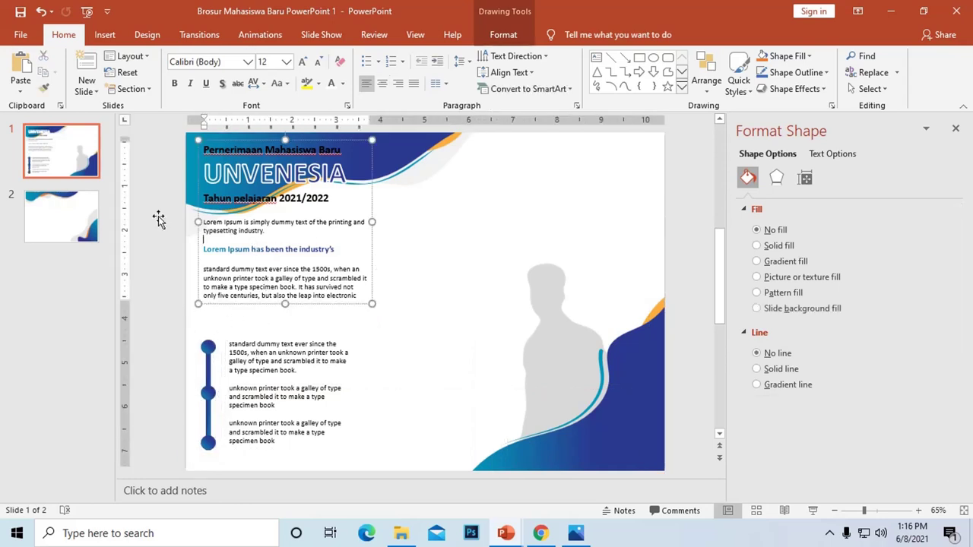
# Draw a rounded-rectangle bar above the timeline with fully rounded ends
pyautogui.click(105, 34)
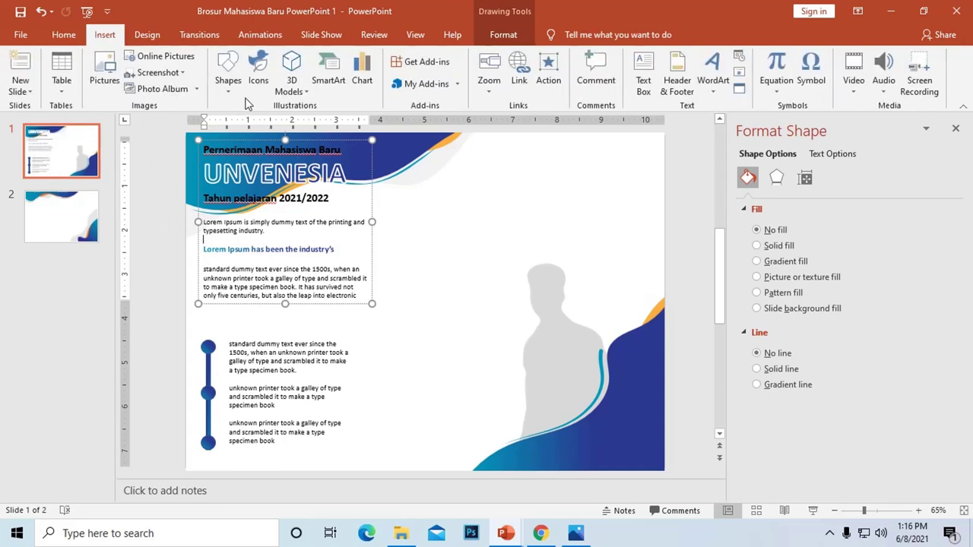
pyautogui.click(220, 90)
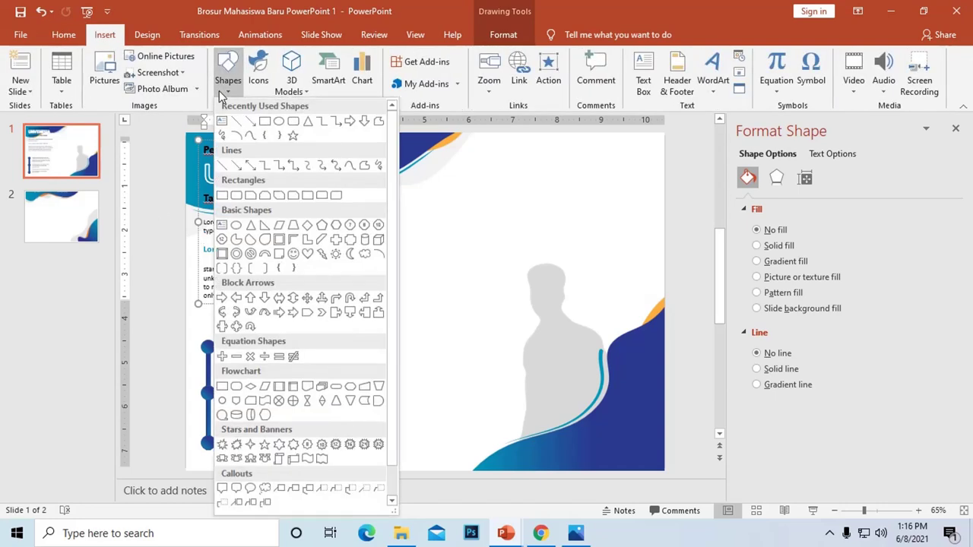
pyautogui.click(294, 123)
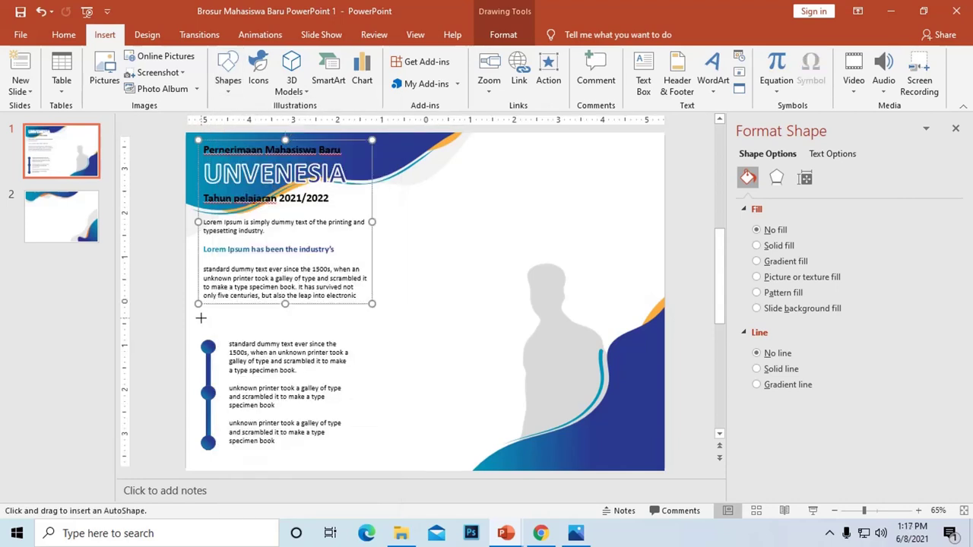
pyautogui.moveTo(200, 318); pyautogui.dragTo(371, 332)
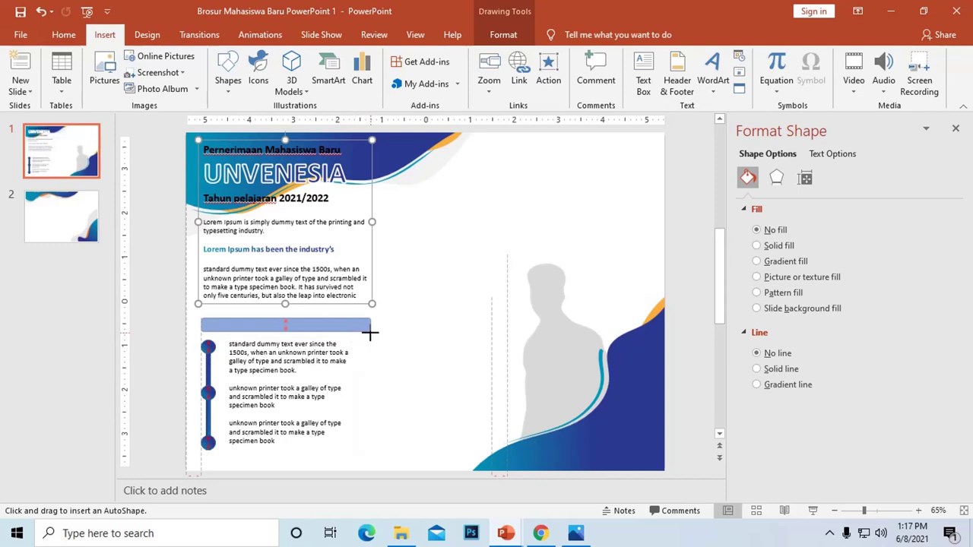
pyautogui.scroll(5, 275, 298)
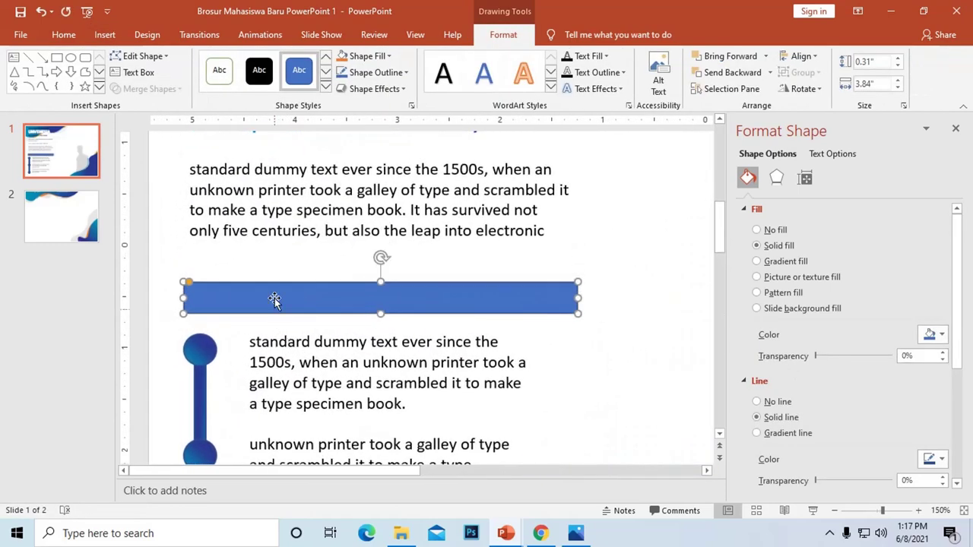
pyautogui.scroll(3, 276, 281)
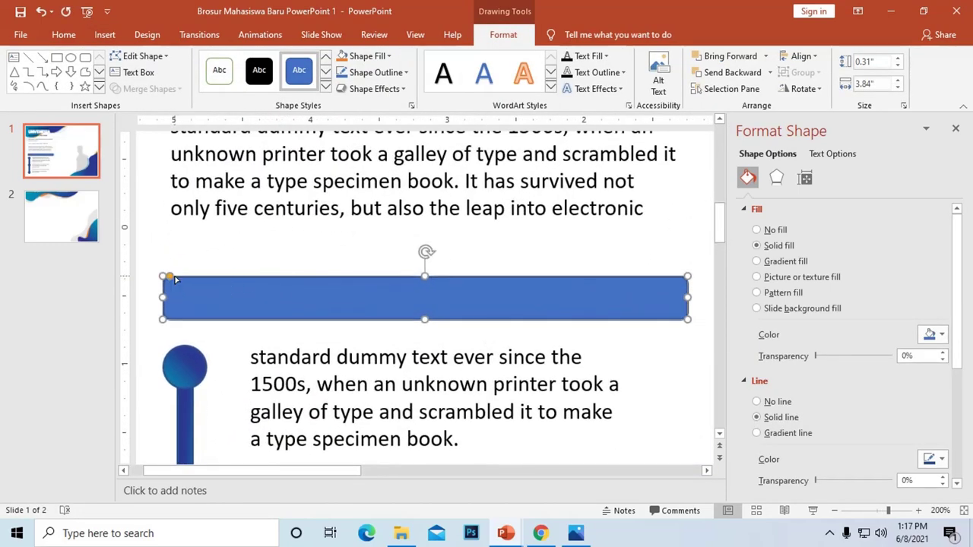
pyautogui.moveTo(171, 279); pyautogui.dragTo(259, 292)
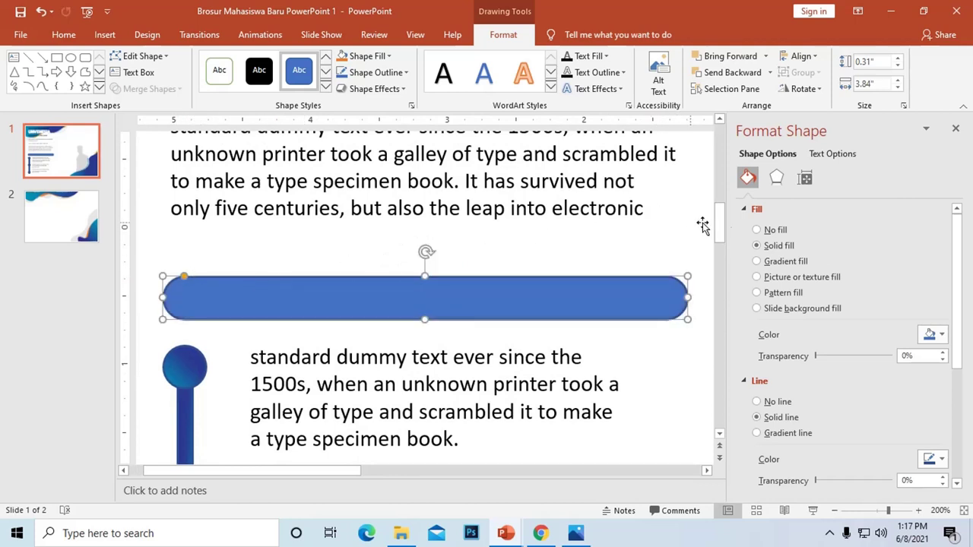
# Give the bar a gradient fill with no outline, and remove the timeline shape's outline
pyautogui.click(772, 263)
pyautogui.scroll(-2, 775, 268)
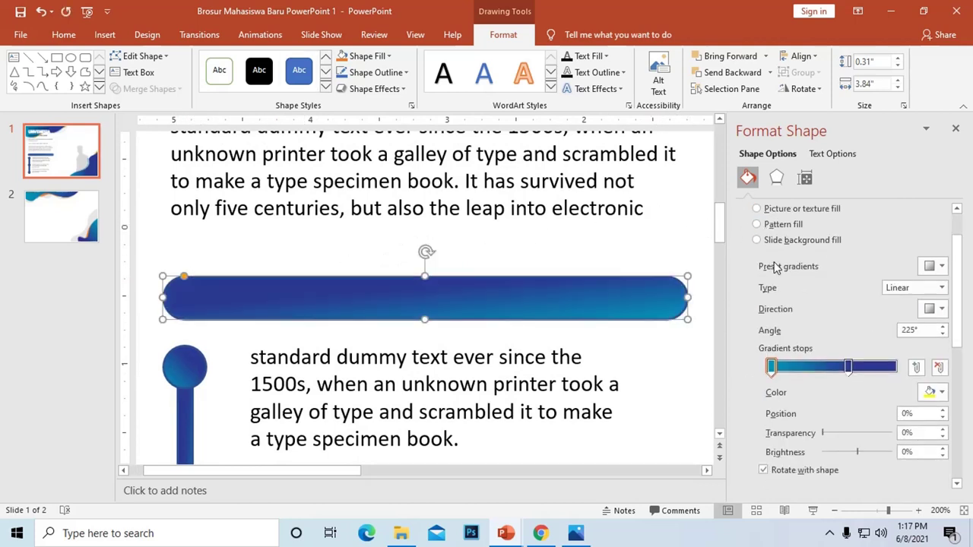
pyautogui.scroll(-3, 916, 401)
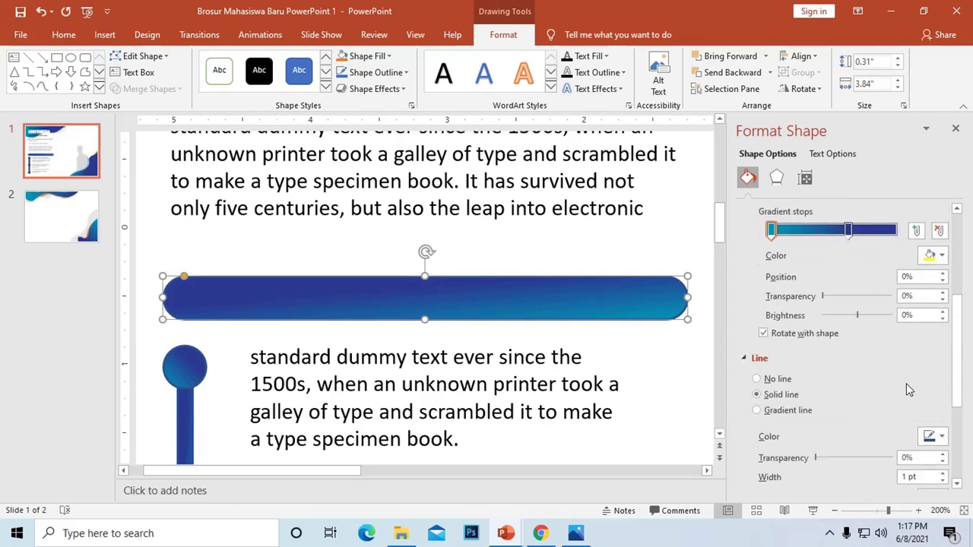
pyautogui.click(758, 380)
pyautogui.click(202, 358)
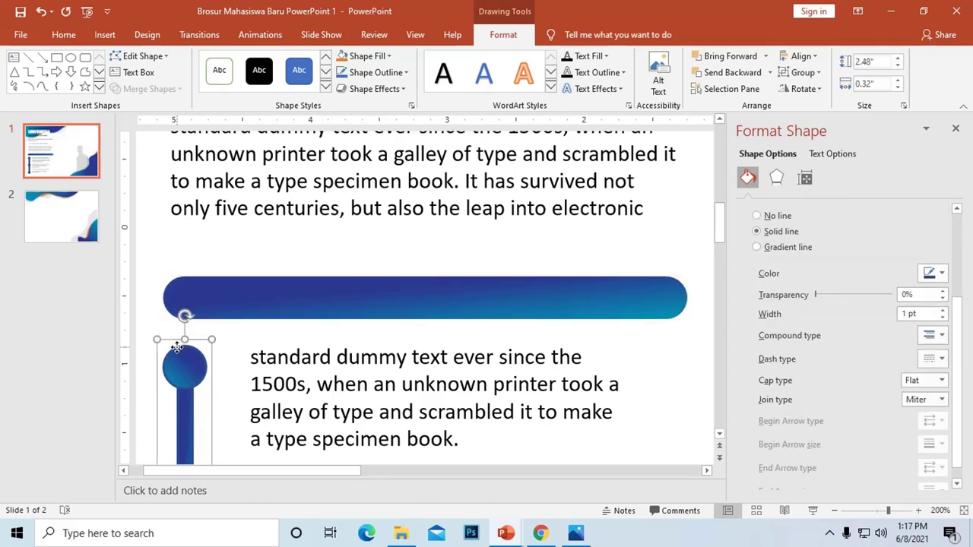
pyautogui.scroll(-1, 812, 314)
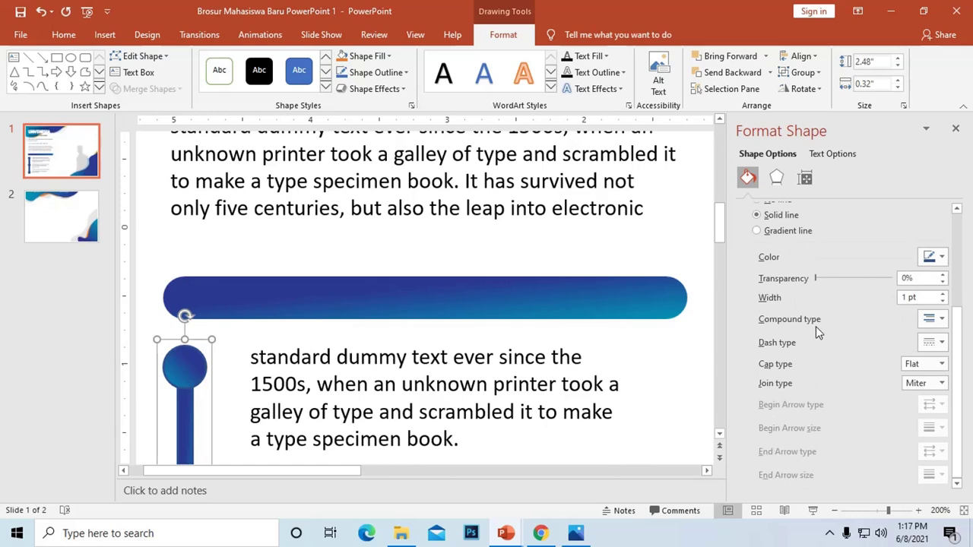
pyautogui.scroll(3, 816, 326)
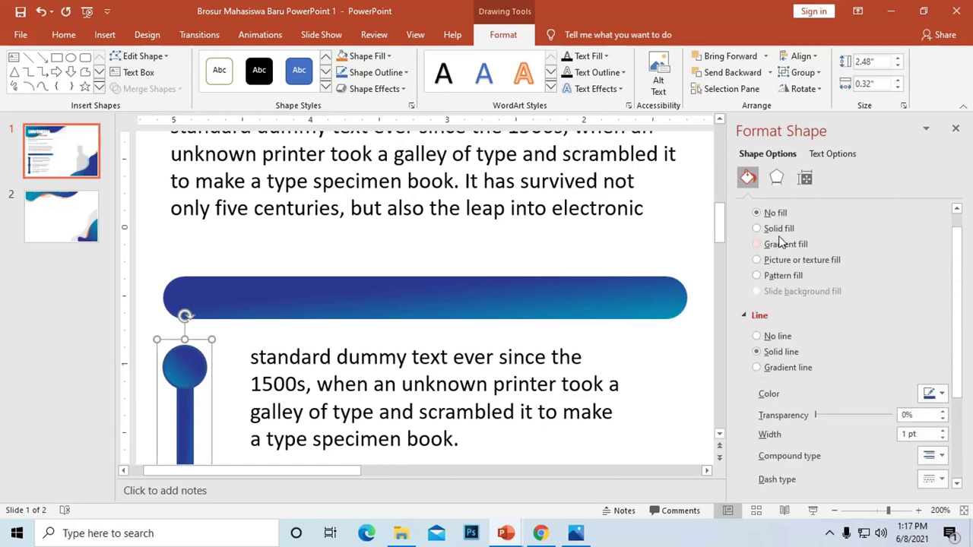
pyautogui.click(756, 336)
# Resize the blue bar shorter and slightly taller, to about 0.37" by 3.47"
pyautogui.click(383, 245)
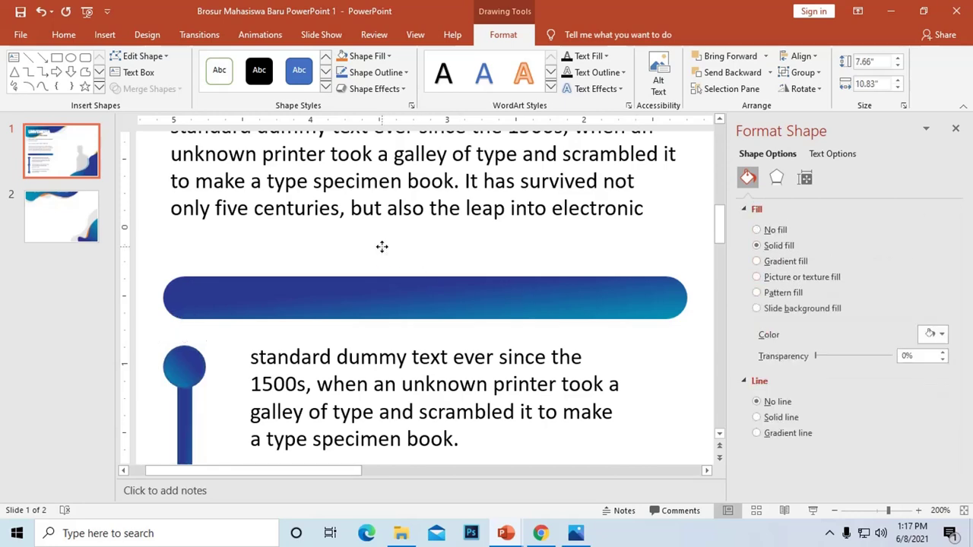
pyautogui.scroll(-6, 263, 270)
pyautogui.scroll(-1, 263, 268)
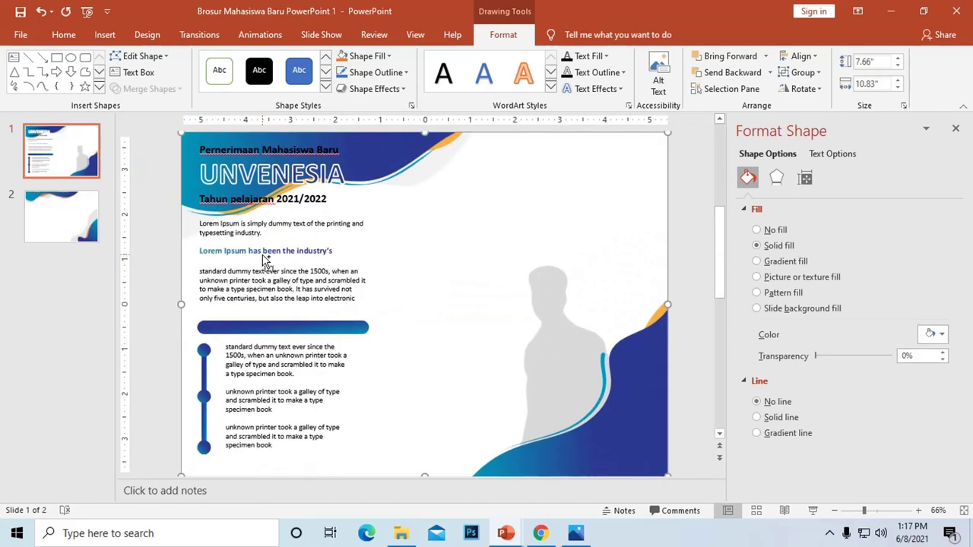
pyautogui.click(287, 327)
pyautogui.moveTo(369, 335); pyautogui.dragTo(353, 335)
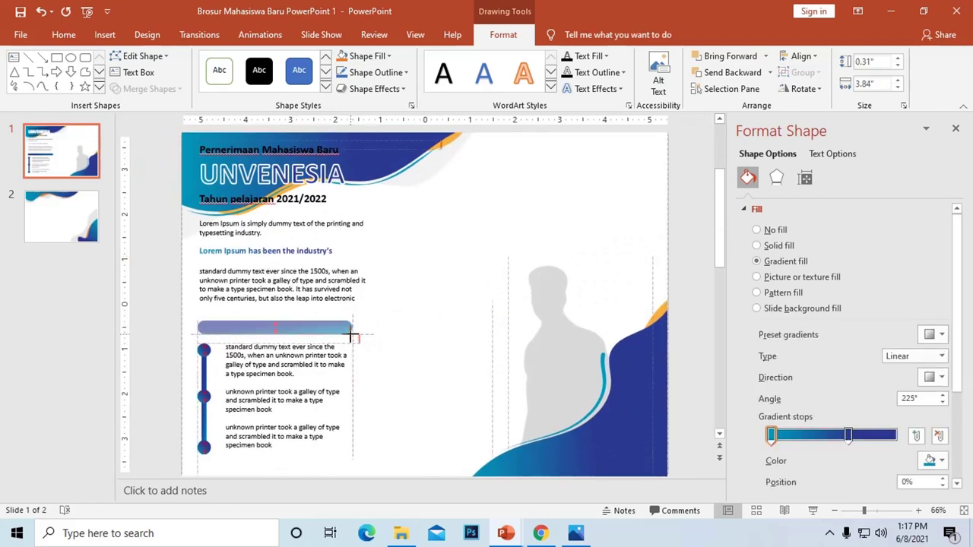
pyautogui.moveTo(276, 320); pyautogui.dragTo(275, 317)
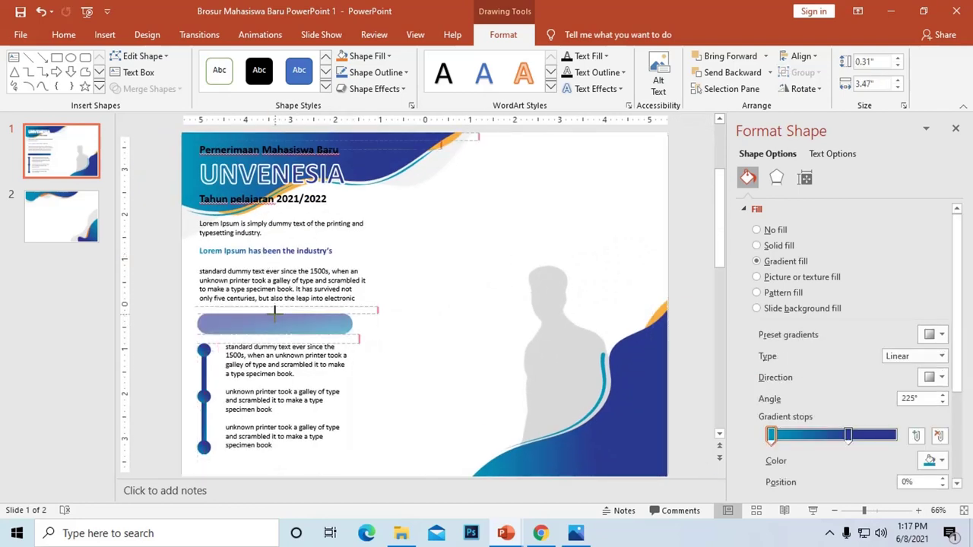
pyautogui.rightClick(281, 324)
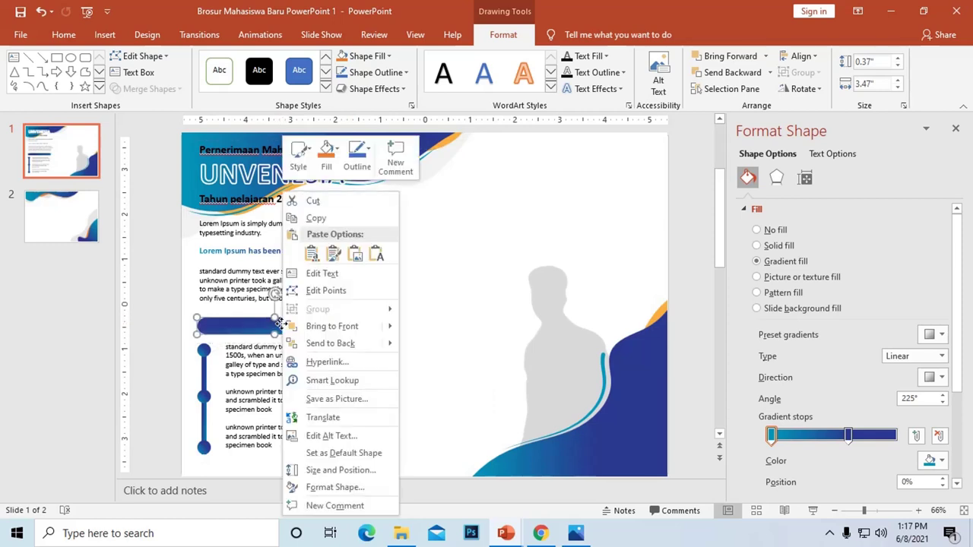
# Copy the subheading 'Lorem Ipsum has been the industry's' and paste it into the gradient bar
pyautogui.click(322, 275)
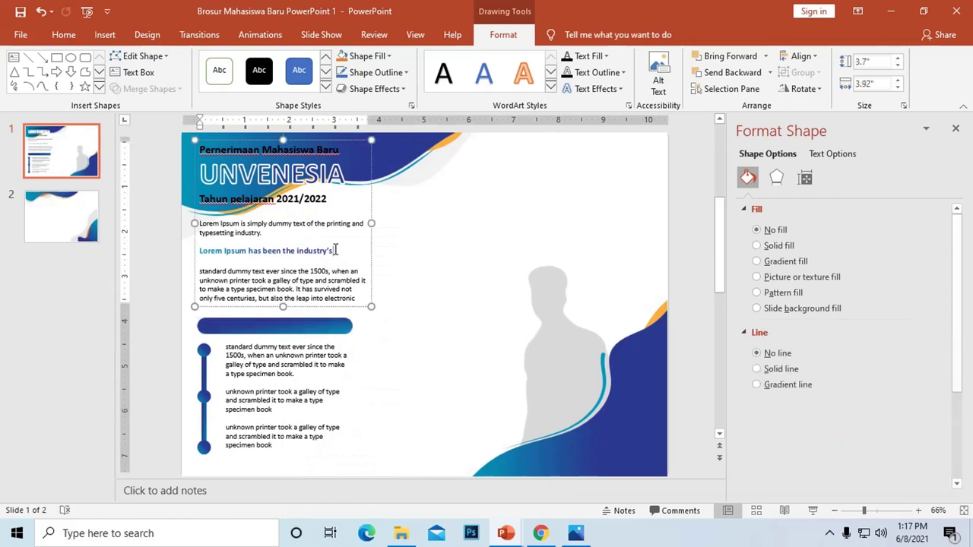
pyautogui.moveTo(334, 251); pyautogui.dragTo(198, 251)
pyautogui.click(283, 332)
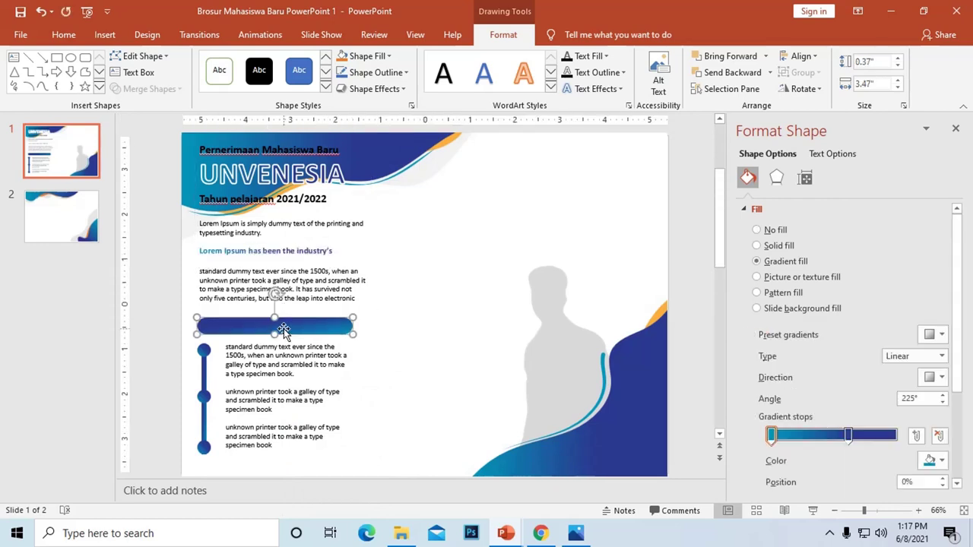
pyautogui.rightClick(277, 326)
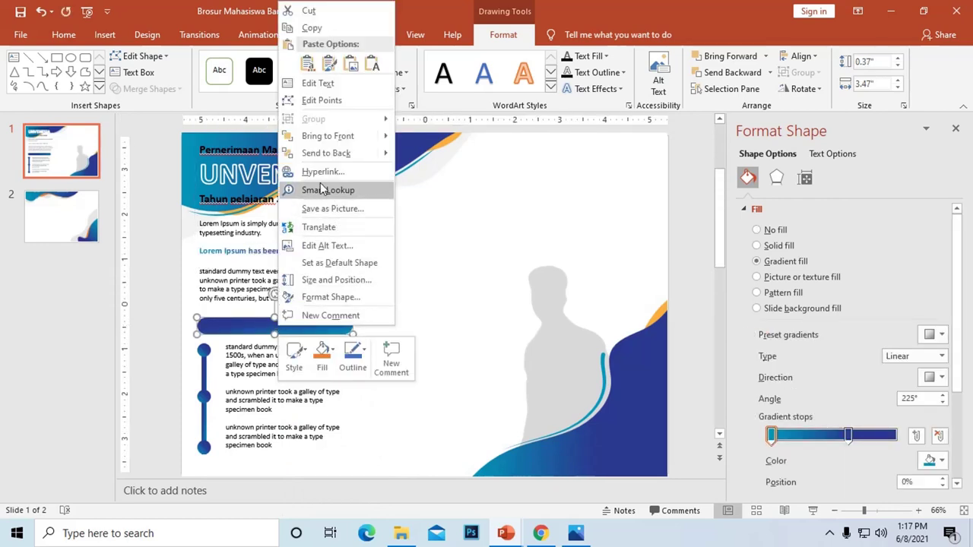
pyautogui.click(337, 86)
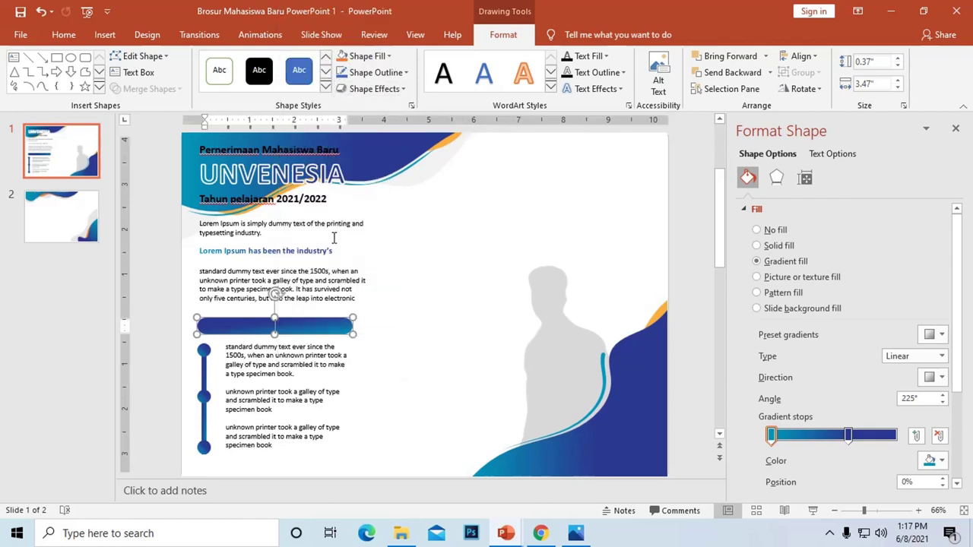
pyautogui.hotkey('ctrl', 'v')
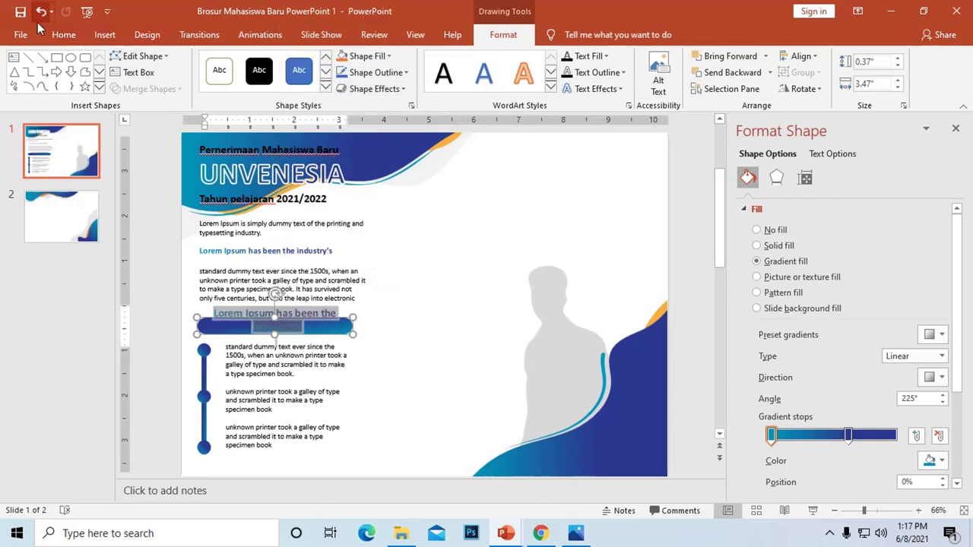
# Shrink the bar's text to fit on one line and make it bold
pyautogui.click(64, 34)
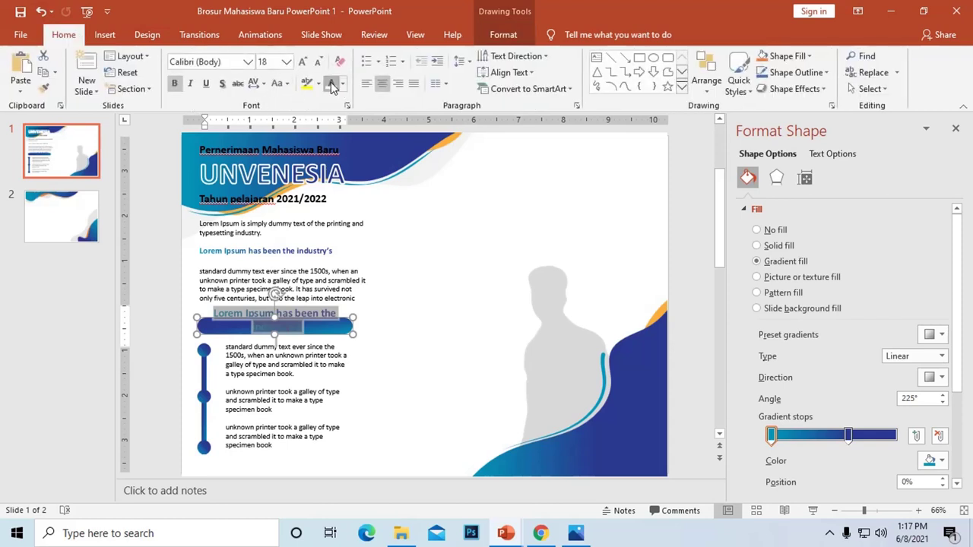
pyautogui.press('ctrl+shift+less')
pyautogui.press('ctrl+shift+less')
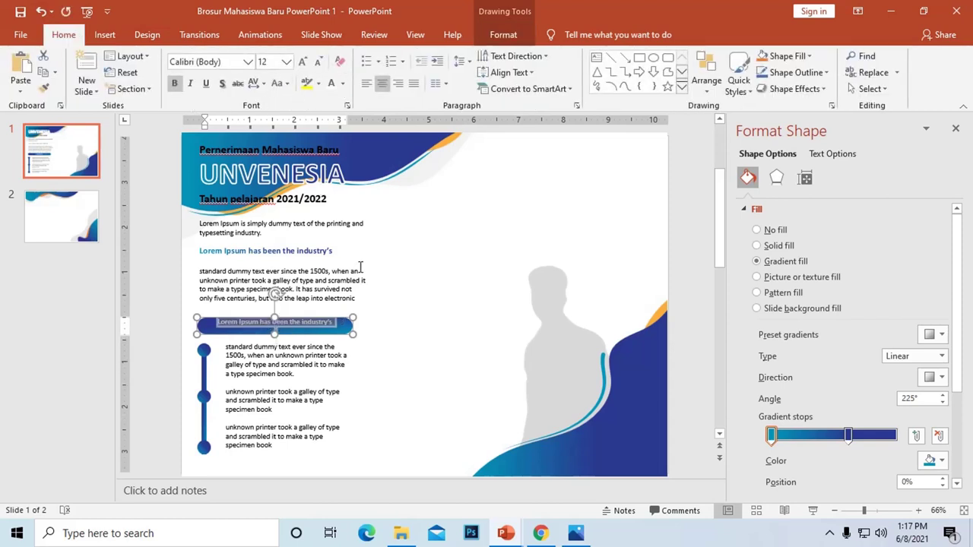
pyautogui.click(292, 322)
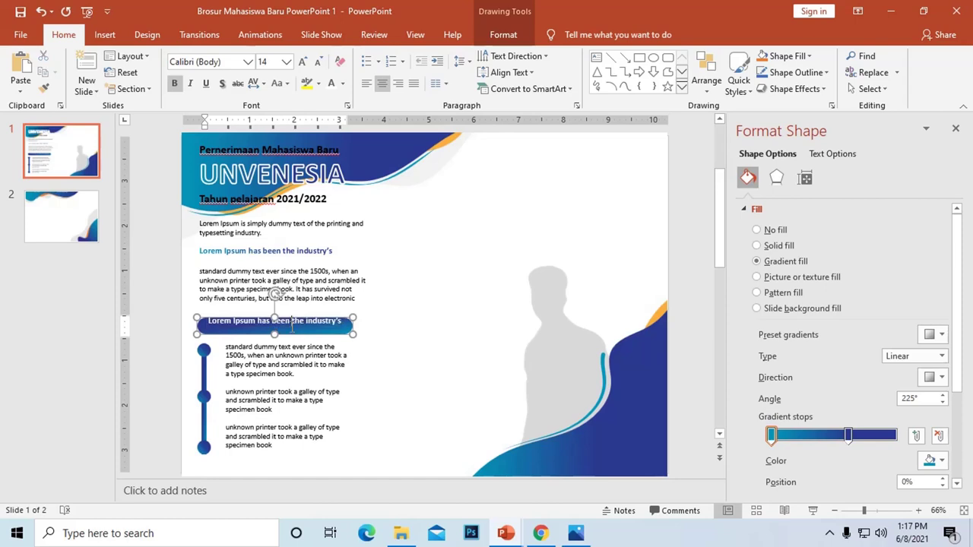
pyautogui.hotkey('ctrl', 'b')
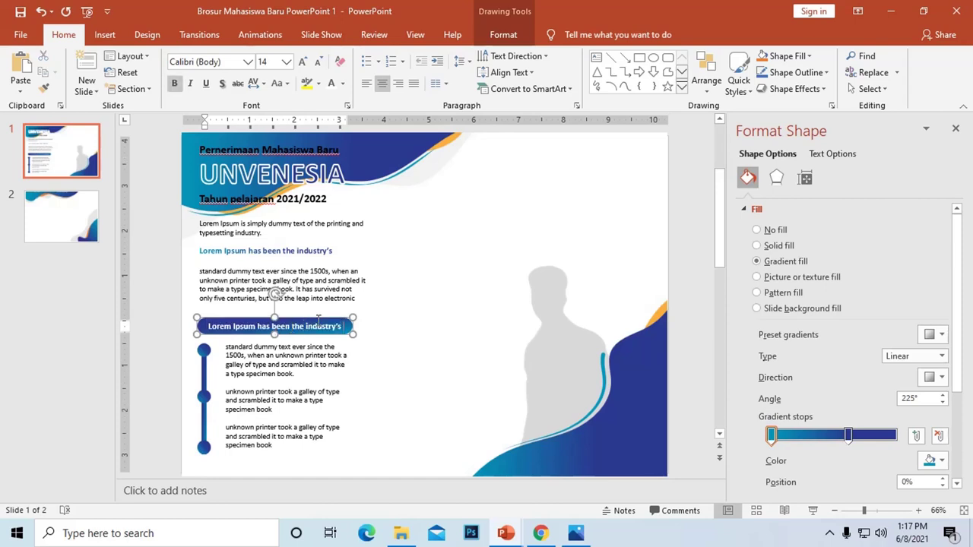
pyautogui.click(439, 292)
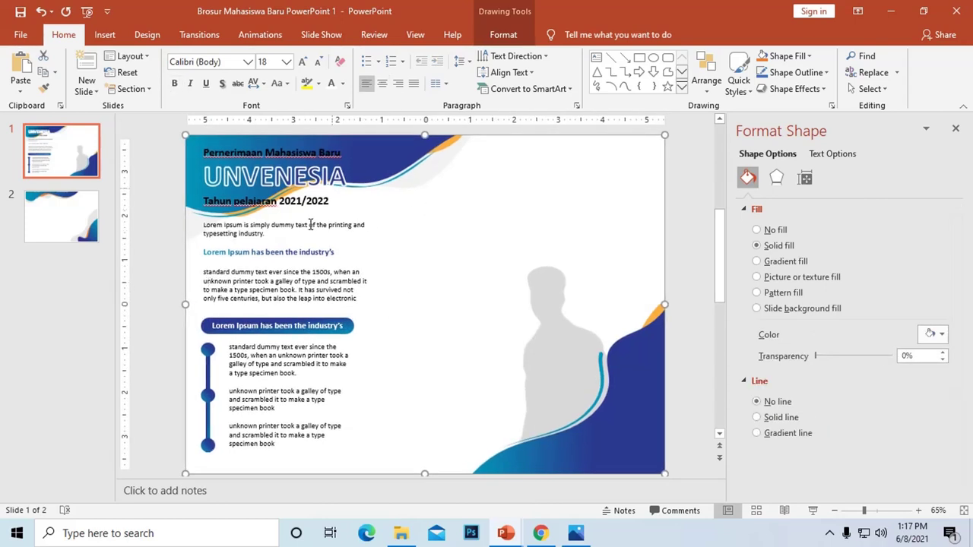
# Duplicate the timeline text box to the upper right and centre-align all its text
pyautogui.click(209, 357)
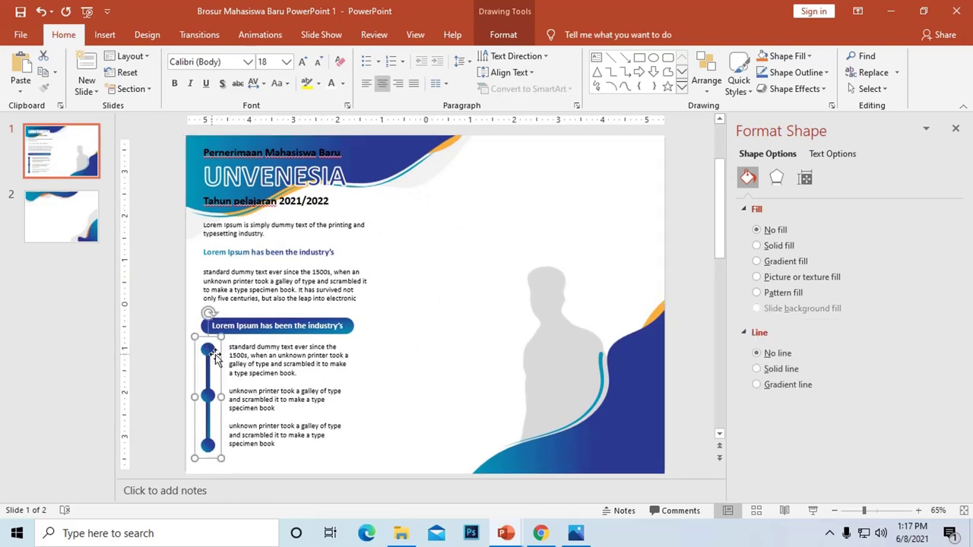
pyautogui.click(267, 355)
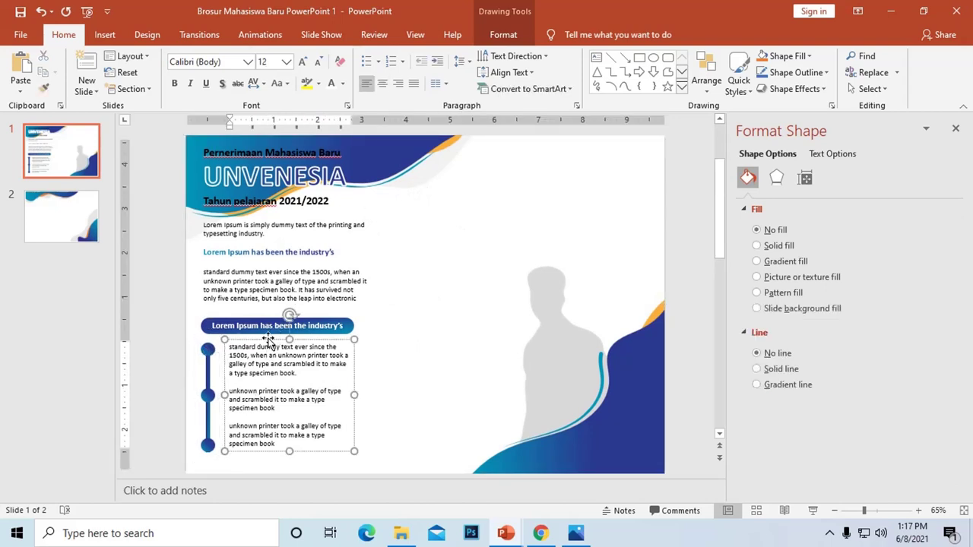
pyautogui.keyDown('ctrl'); pyautogui.moveTo(268, 349); pyautogui.dragTo(440, 219); pyautogui.keyUp('ctrl')
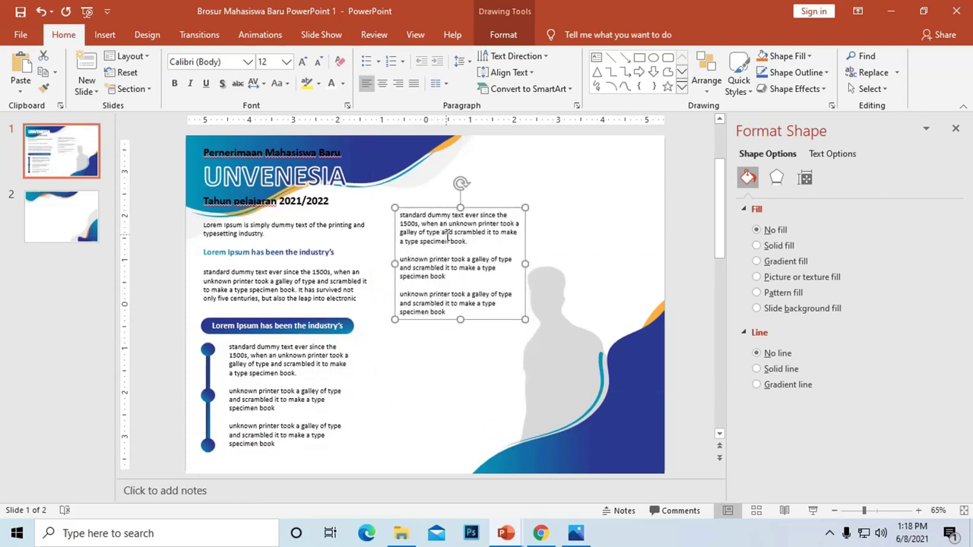
pyautogui.click(446, 235)
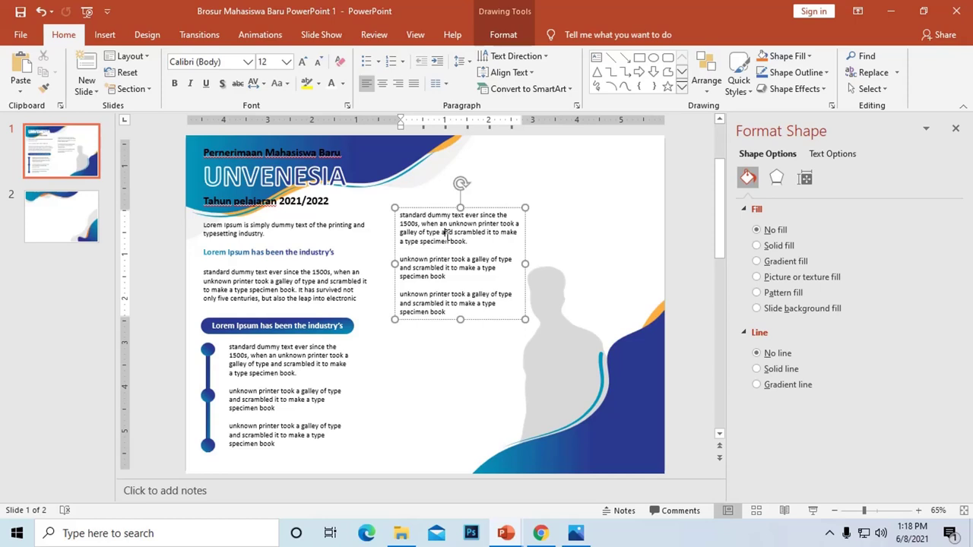
pyautogui.hotkey('ctrl', 'a')
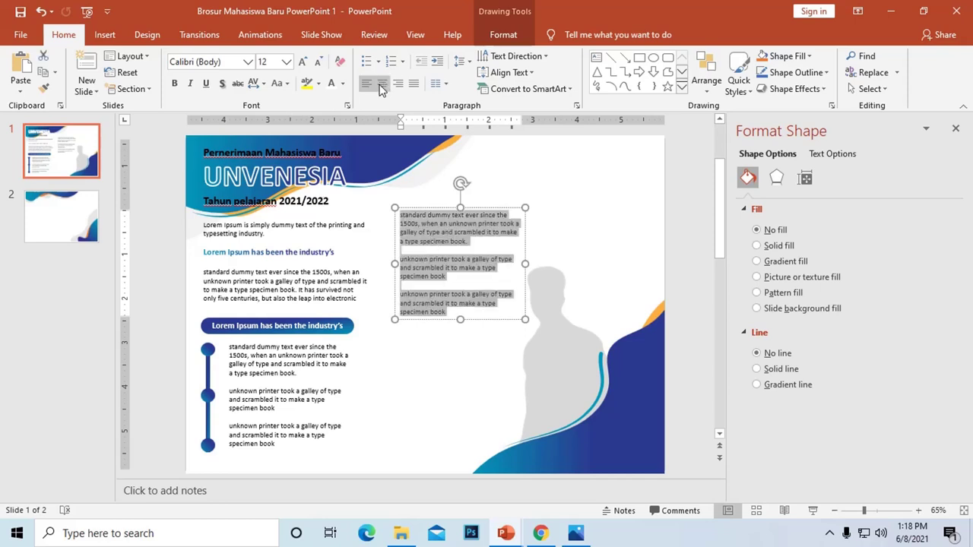
pyautogui.click(381, 88)
pyautogui.click(503, 243)
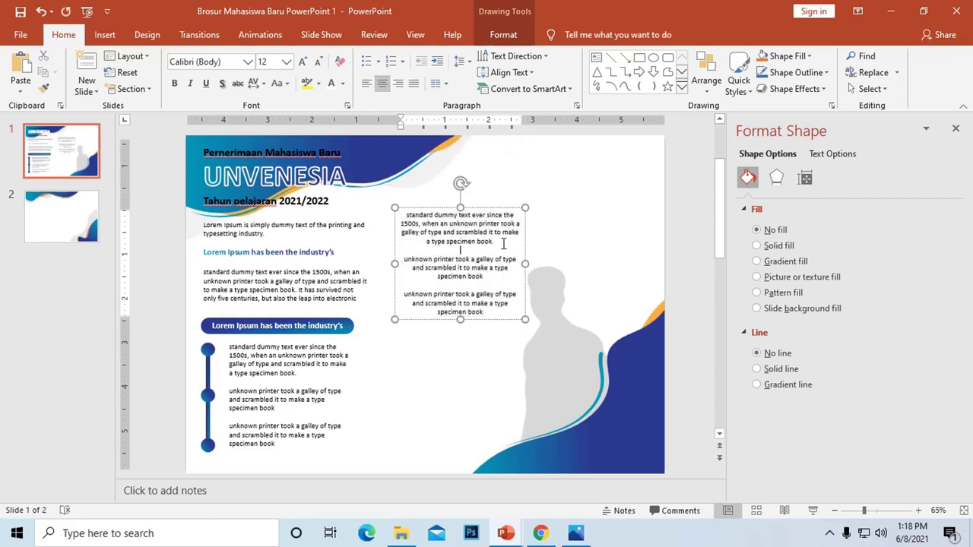
# Spread the three paragraphs apart with blank lines and position the box beside the silhouette
pyautogui.press('Return')
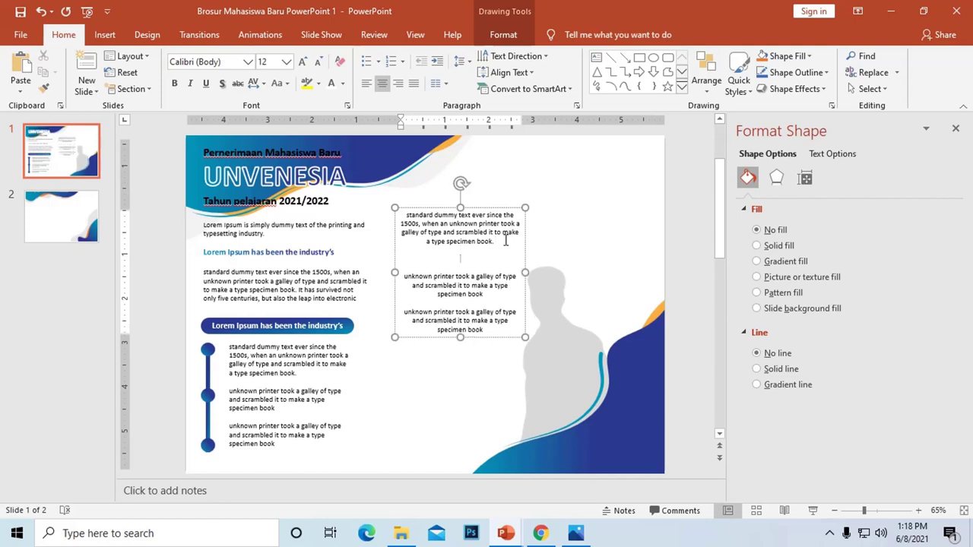
pyautogui.press('Return')
pyautogui.press('Return')
pyautogui.press('Return')
pyautogui.press('Return')
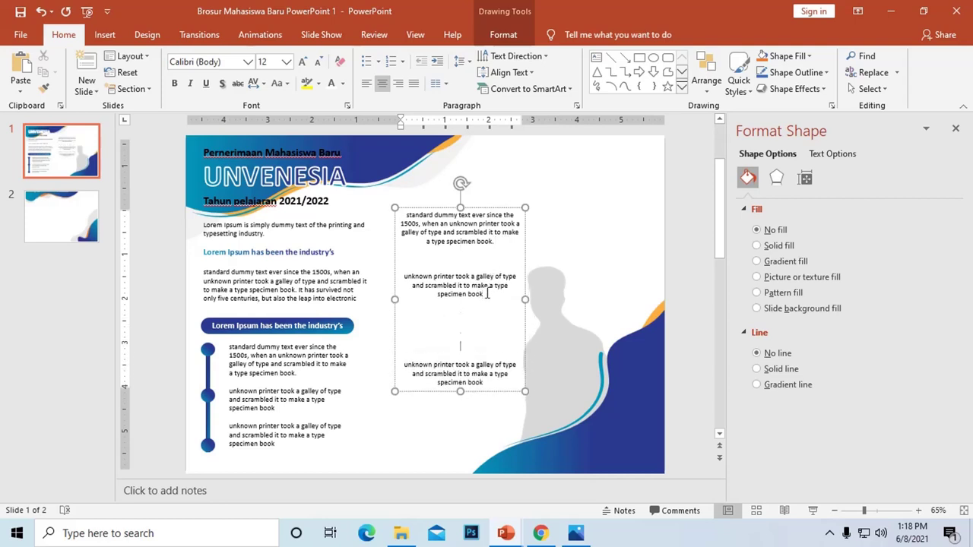
pyautogui.press('Return')
pyautogui.press('Return')
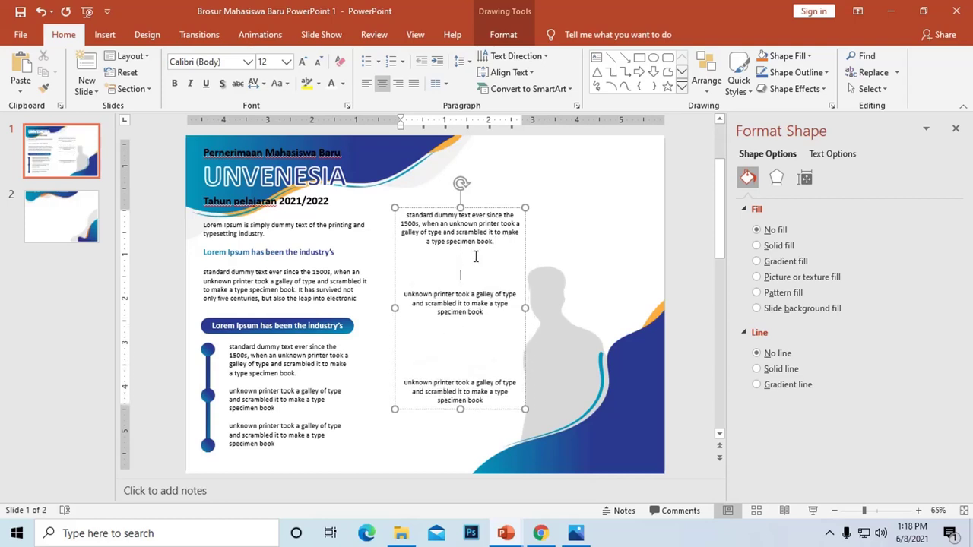
pyautogui.press('Return')
pyautogui.press('Return')
pyautogui.press('Return')
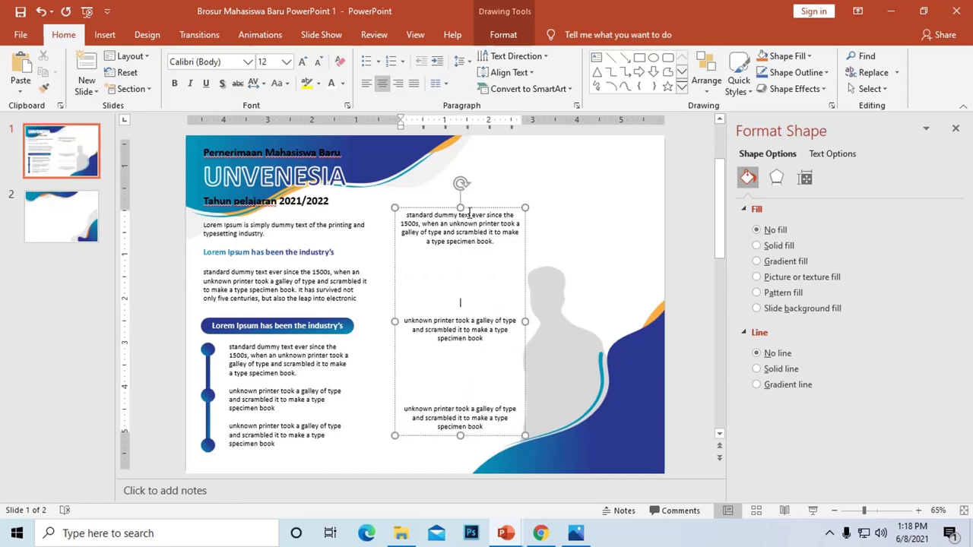
pyautogui.moveTo(465, 208)
pyautogui.mouseDown()
pyautogui.moveTo(446, 228)
pyautogui.moveTo(445, 181)
pyautogui.mouseUp()
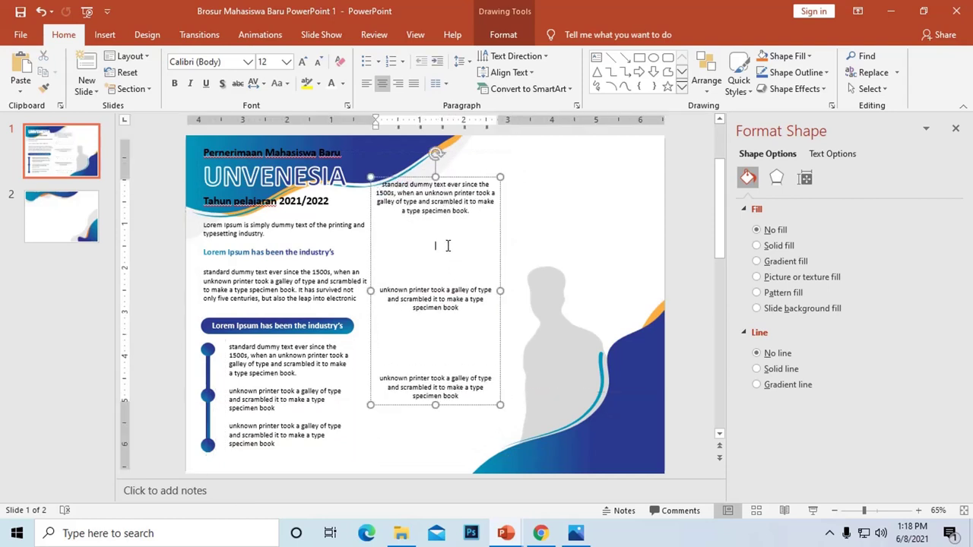
pyautogui.press('Delete')
pyautogui.press('Delete')
pyautogui.press('Delete')
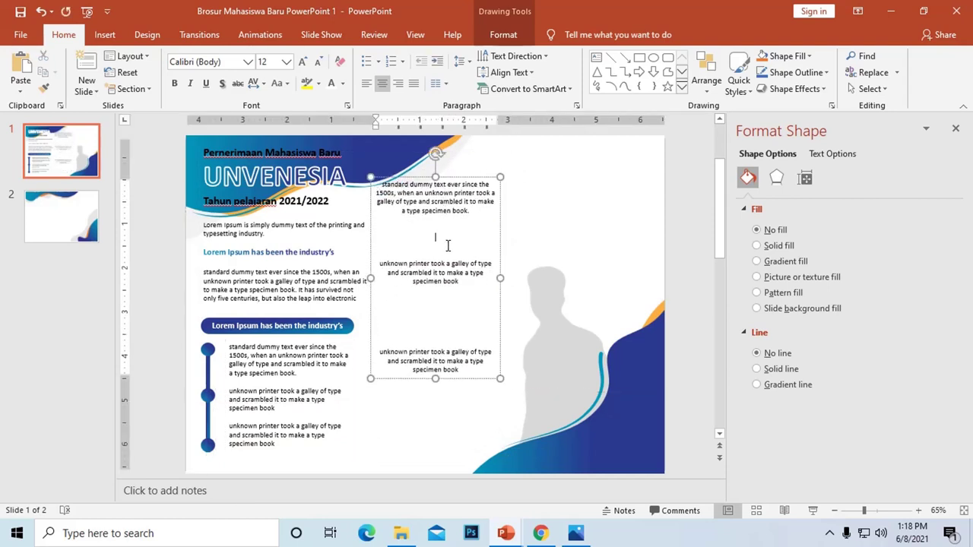
pyautogui.press('Delete')
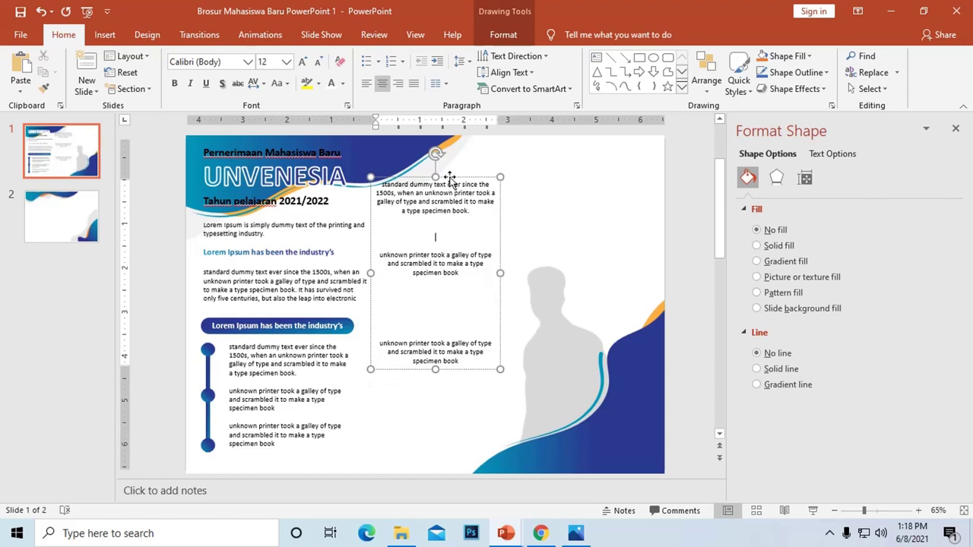
pyautogui.moveTo(449, 178); pyautogui.dragTo(449, 208)
# Copy the timeline group beside the silhouette, ungroup it, and get rid of its vertical bar
pyautogui.click(206, 351)
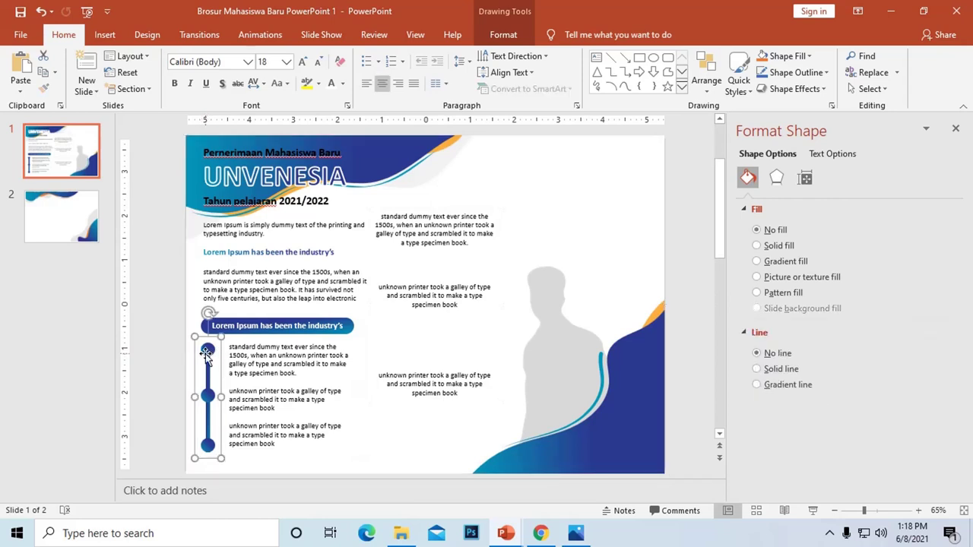
pyautogui.moveTo(207, 353); pyautogui.dragTo(441, 218)
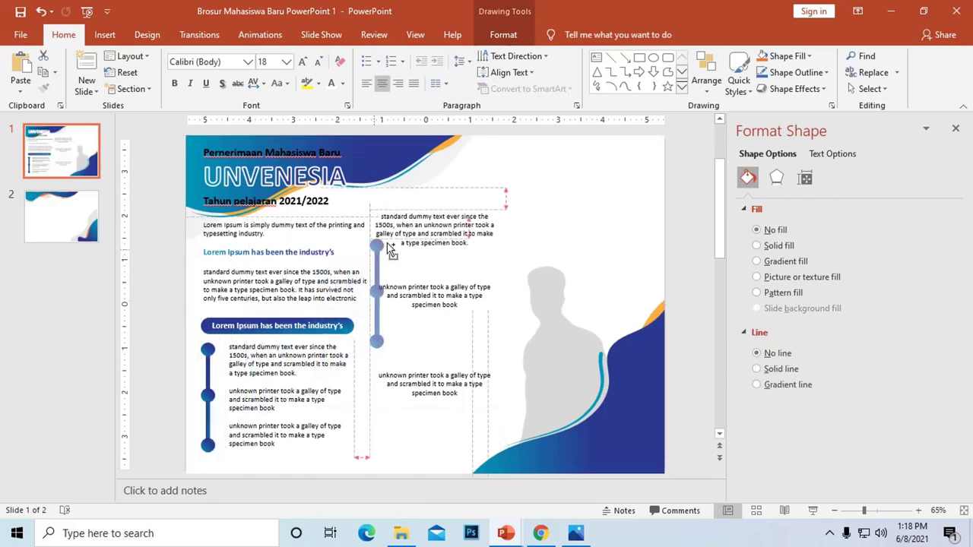
pyautogui.moveTo(441, 218); pyautogui.dragTo(541, 182)
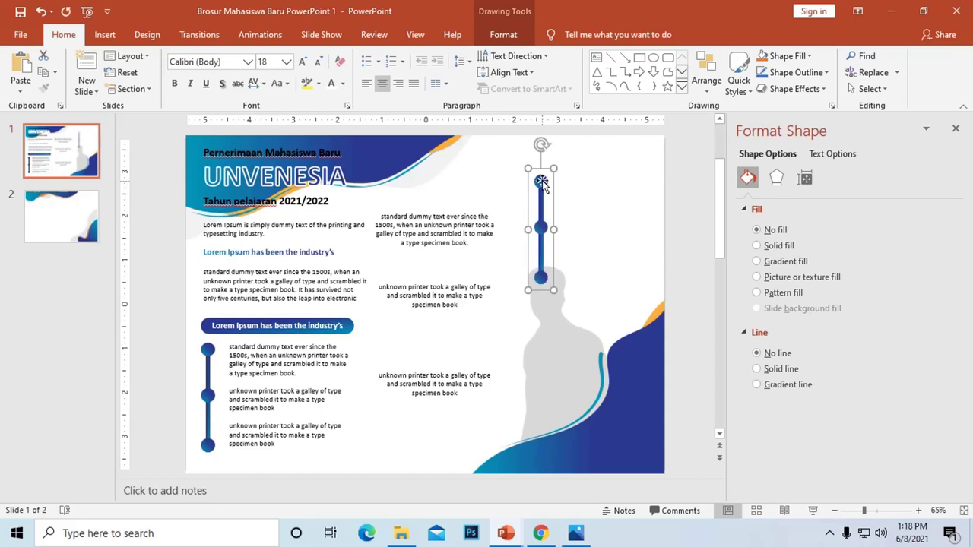
pyautogui.rightClick(541, 182)
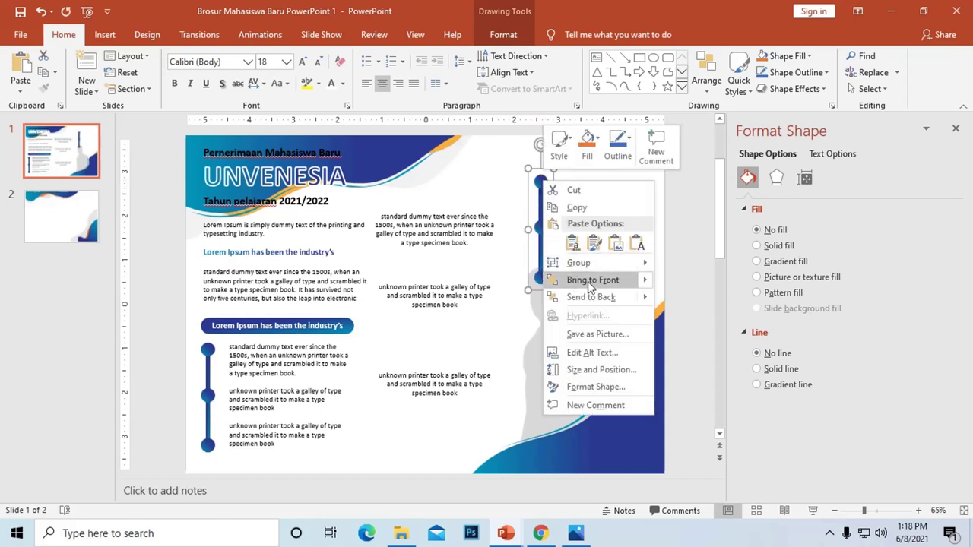
pyautogui.moveTo(584, 264)
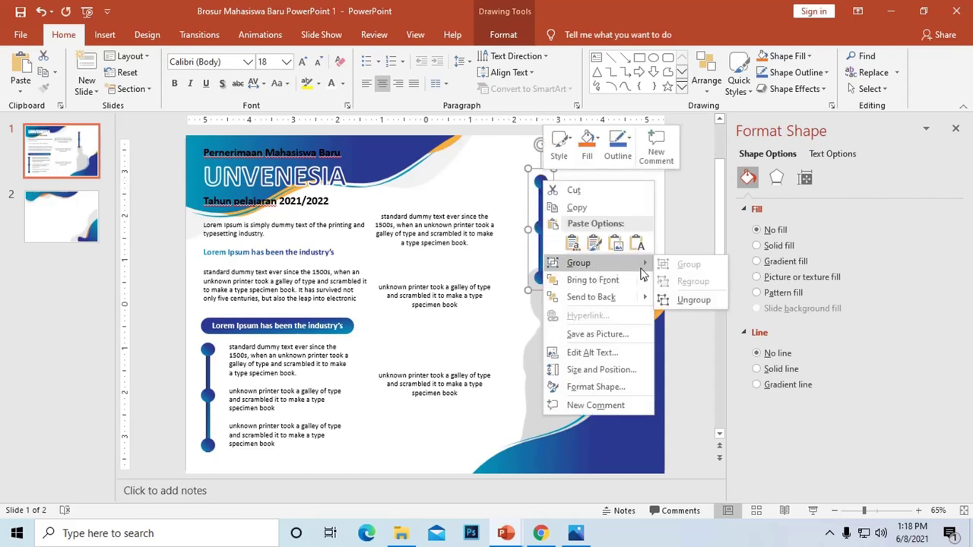
pyautogui.click(681, 302)
pyautogui.click(680, 213)
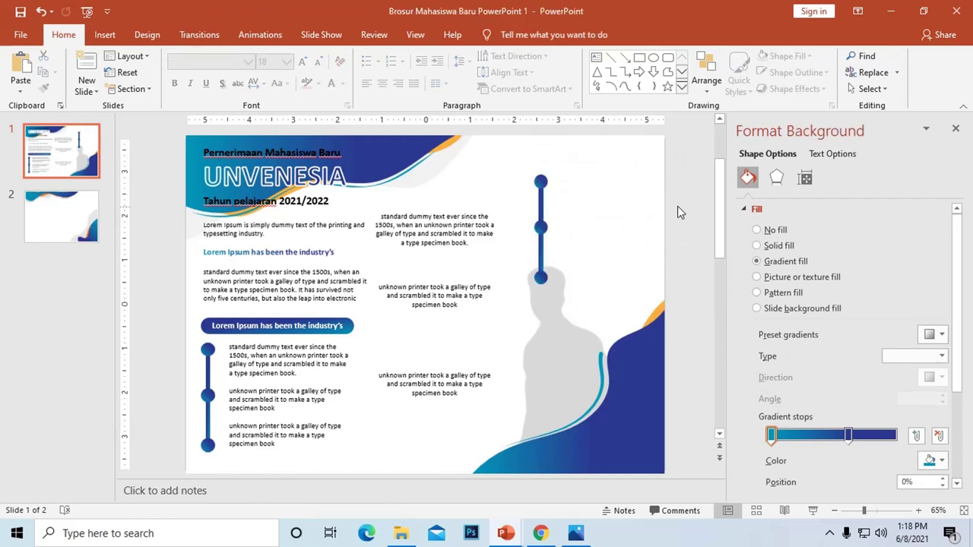
pyautogui.click(541, 211)
pyautogui.moveTo(540, 210); pyautogui.dragTo(595, 203)
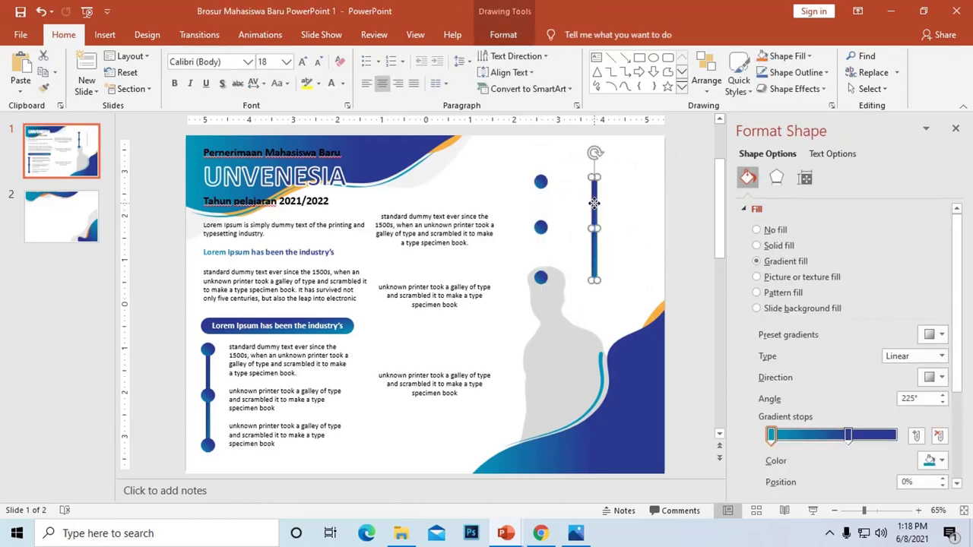
pyautogui.hotkey('ctrl', 'z')
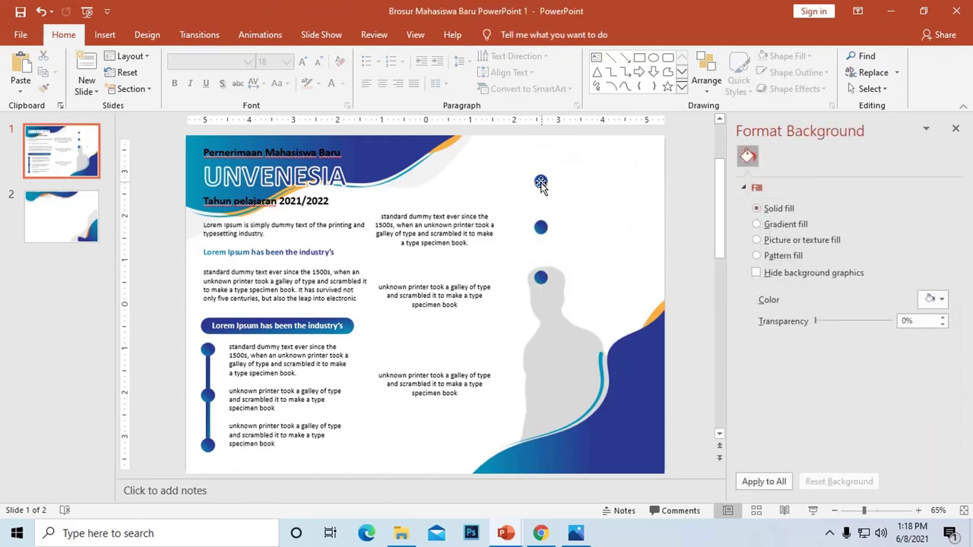
# Move each of the three dots above its text block and adjust the blank lines before the third block
pyautogui.click(541, 180)
pyautogui.moveTo(435, 197); pyautogui.dragTo(428, 200)
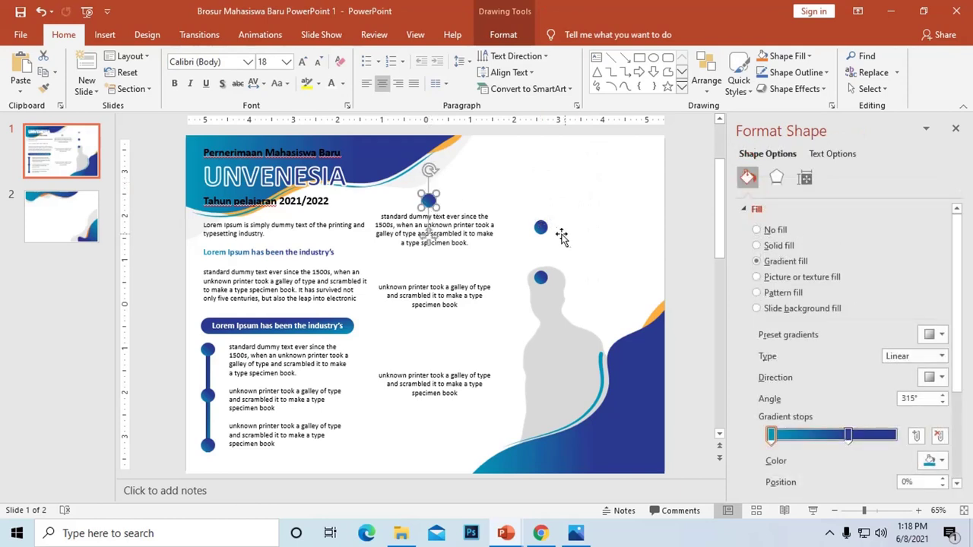
pyautogui.moveTo(540, 228); pyautogui.dragTo(432, 271)
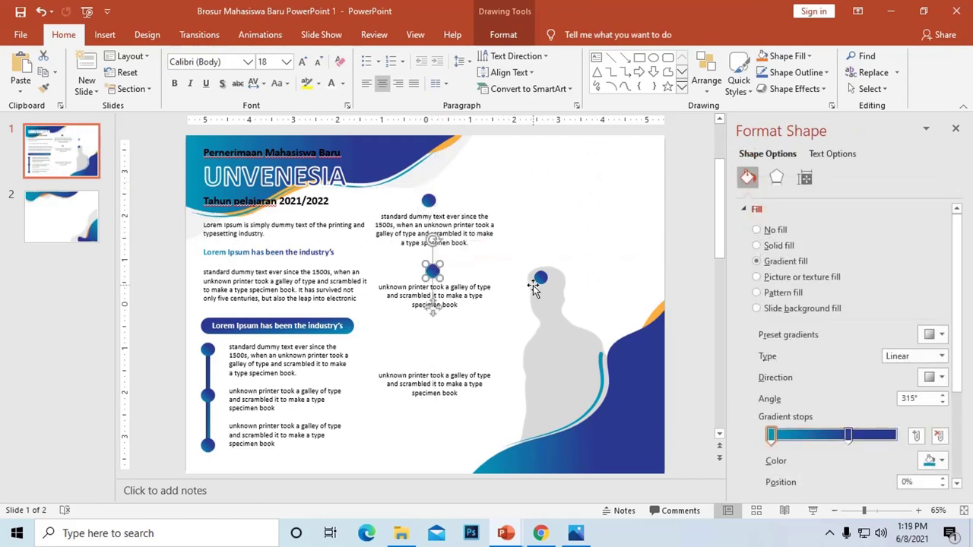
pyautogui.press('Escape')
pyautogui.moveTo(541, 278); pyautogui.dragTo(432, 342)
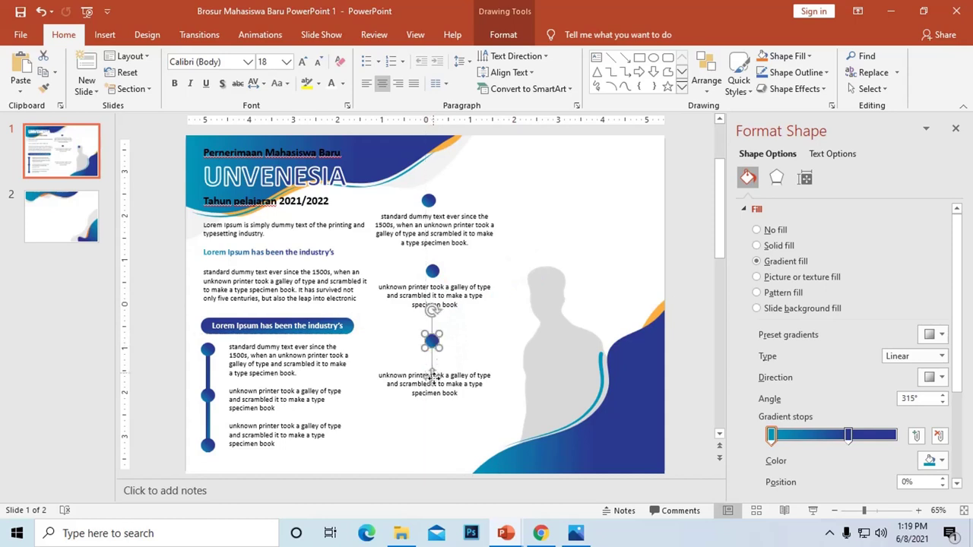
pyautogui.click(454, 386)
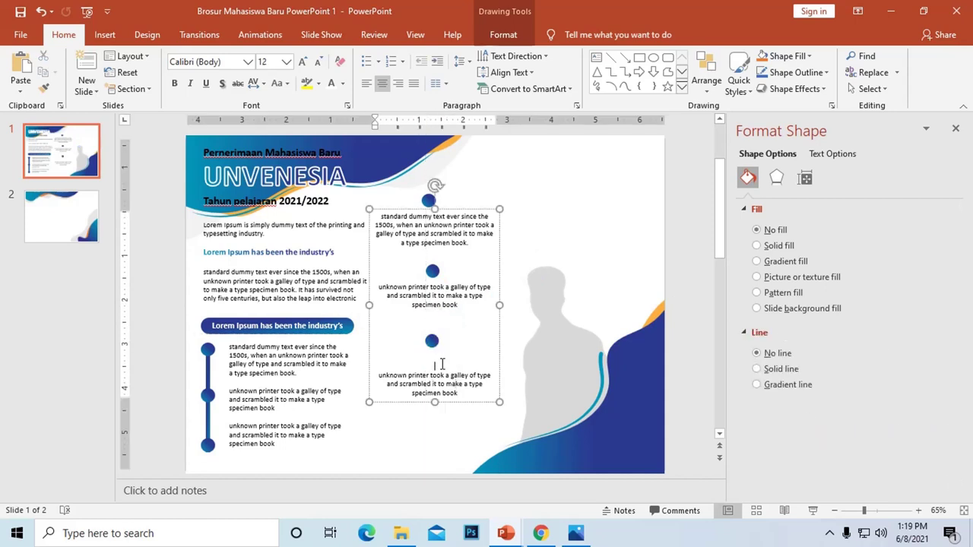
pyautogui.press('BackSpace')
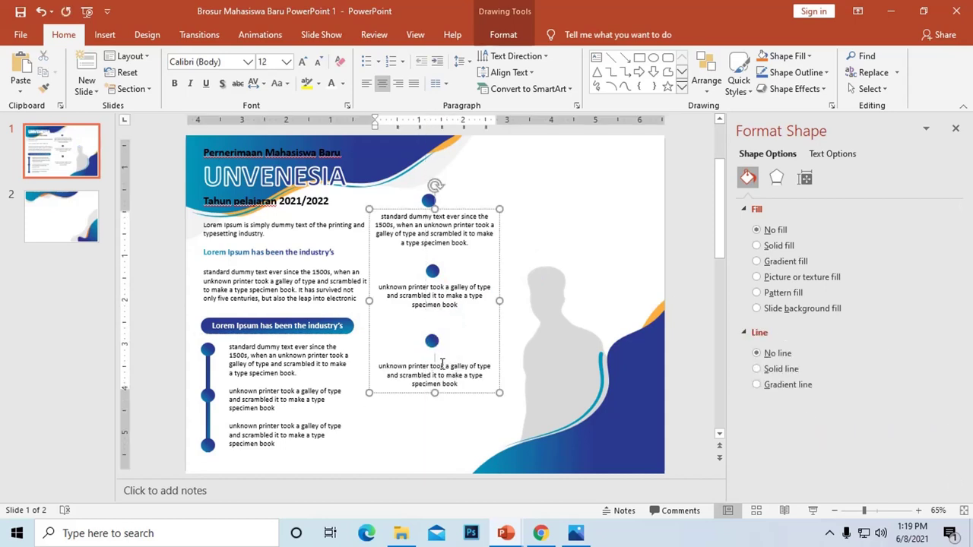
pyautogui.press('BackSpace')
pyautogui.press('Return')
# Enlarge the three dots into equal-sized gradient circles aligned above the text blocks
pyautogui.moveTo(428, 200); pyautogui.dragTo(447, 189)
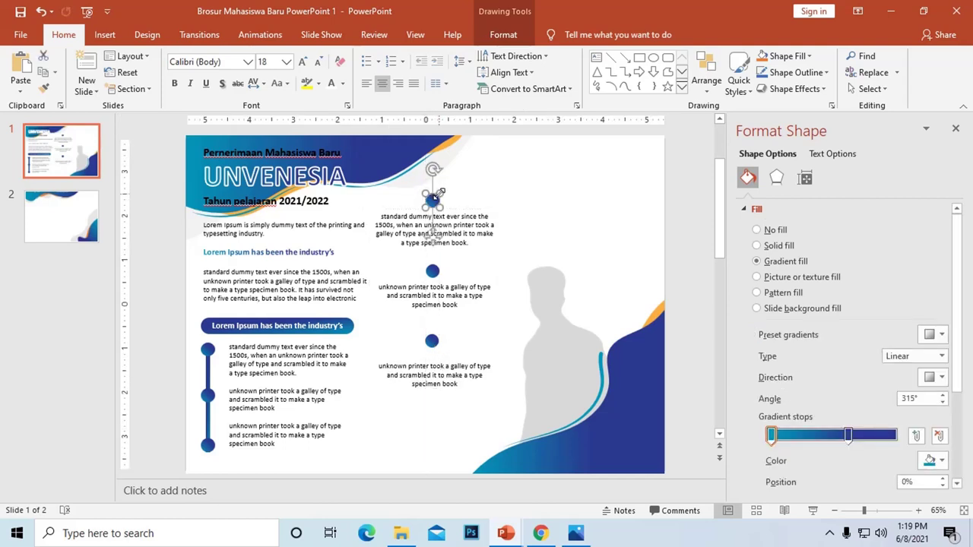
pyautogui.moveTo(447, 189)
pyautogui.mouseDown()
pyautogui.moveTo(469, 169)
pyautogui.moveTo(441, 192)
pyautogui.mouseUp()
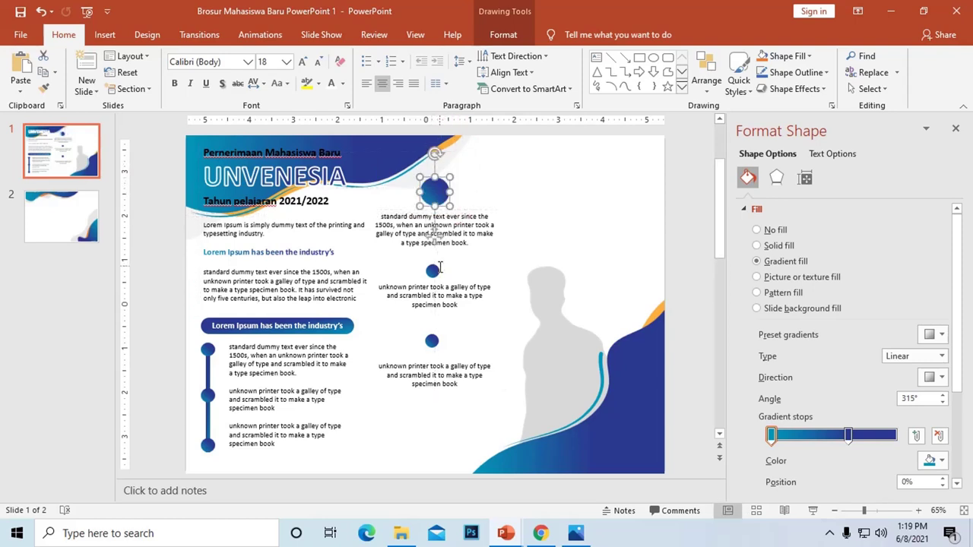
pyautogui.click(435, 266)
pyautogui.moveTo(439, 260); pyautogui.dragTo(438, 265)
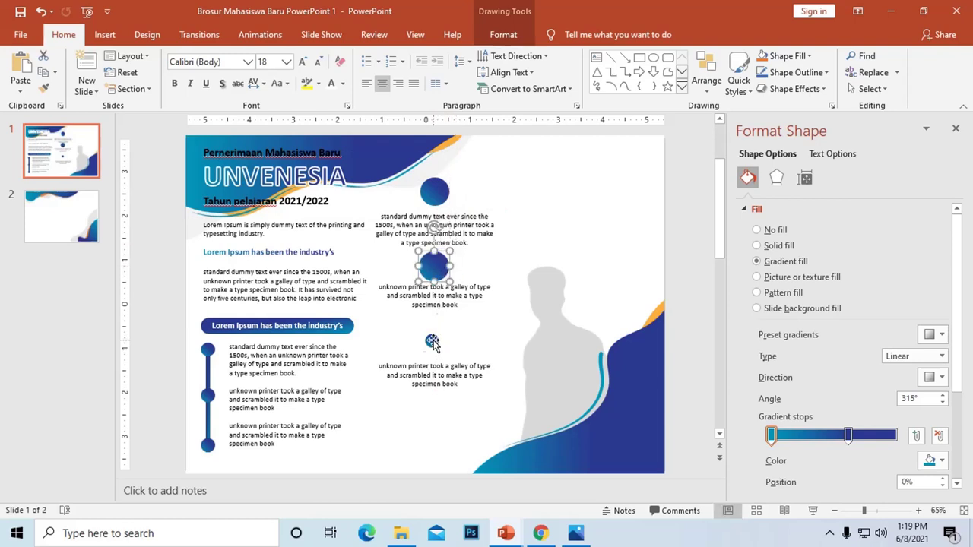
pyautogui.click(432, 342)
pyautogui.moveTo(441, 331); pyautogui.dragTo(456, 317)
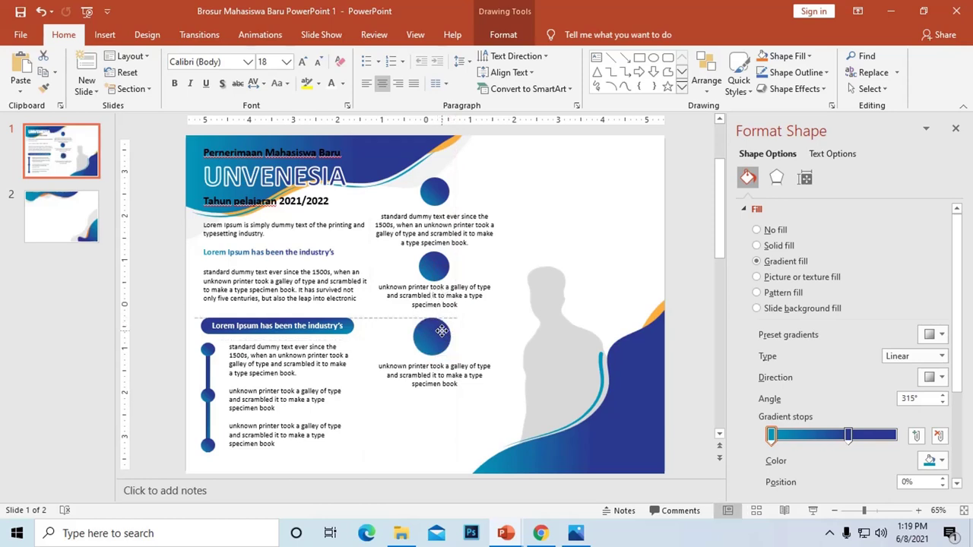
pyautogui.moveTo(440, 331); pyautogui.dragTo(449, 325)
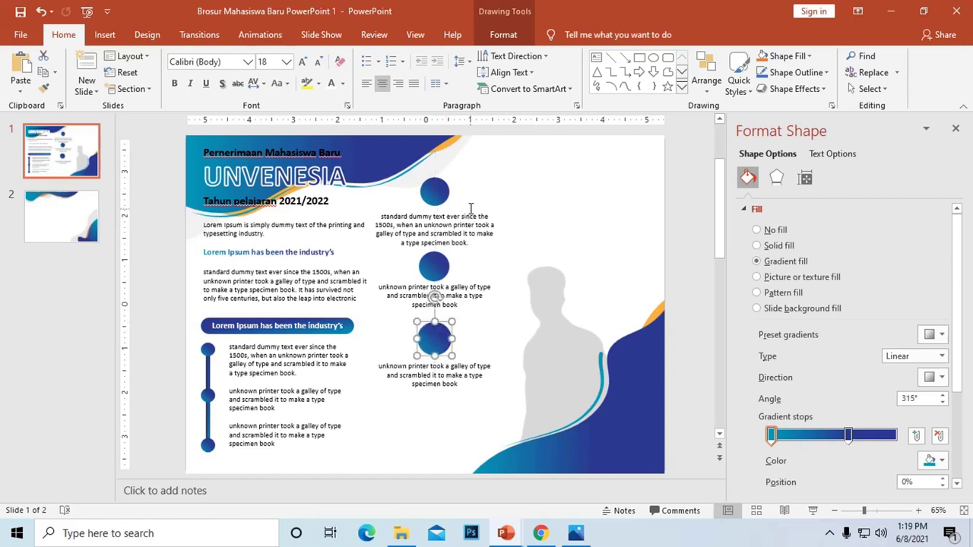
pyautogui.click(467, 337)
pyautogui.click(437, 345)
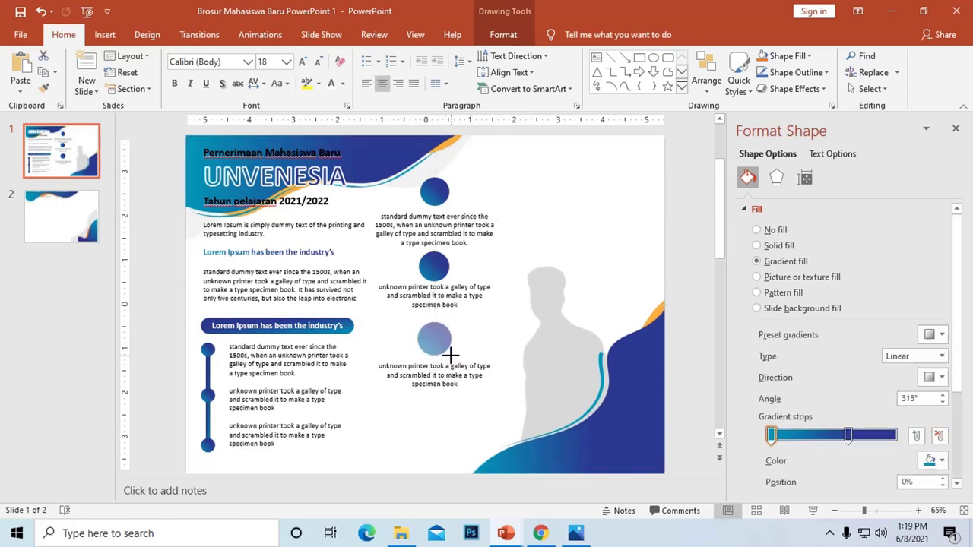
pyautogui.click(478, 343)
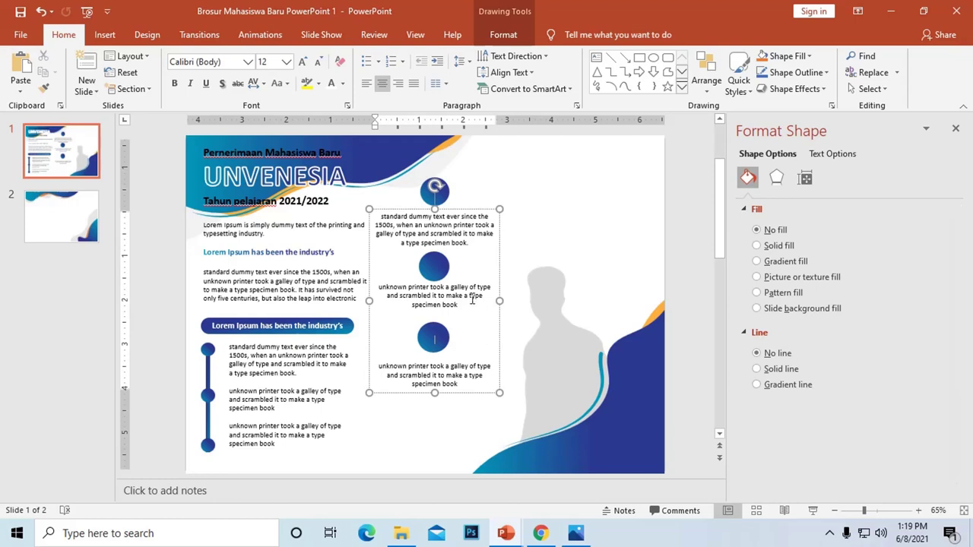
pyautogui.click(462, 189)
# Nudge the top circle slightly lower and begin adding text inside it
pyautogui.click(438, 189)
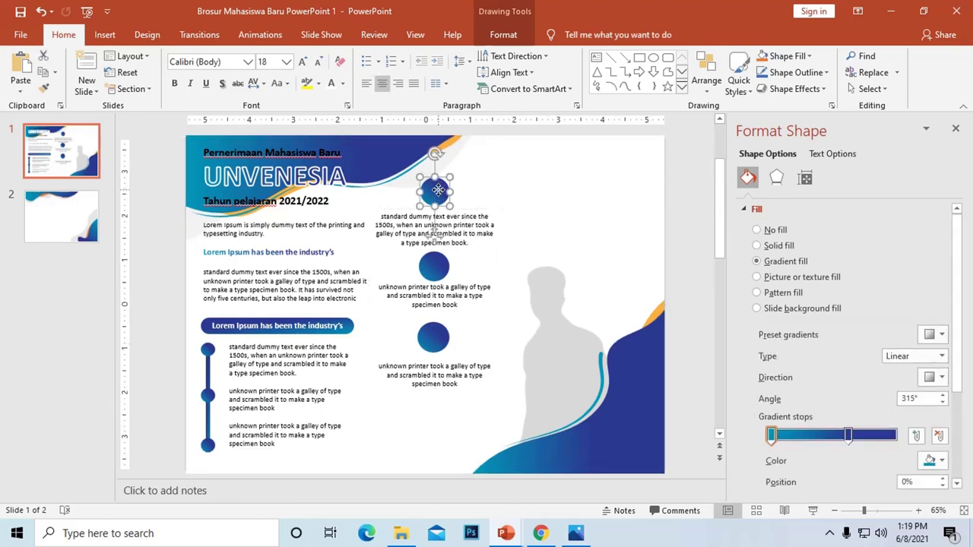
pyautogui.moveTo(438, 189); pyautogui.dragTo(440, 193)
pyautogui.rightClick(439, 190)
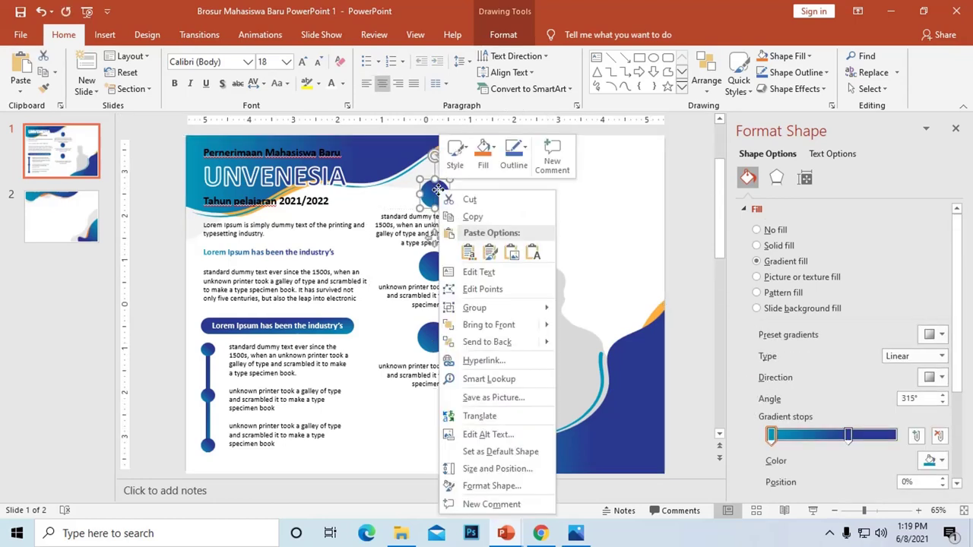
pyautogui.click(486, 272)
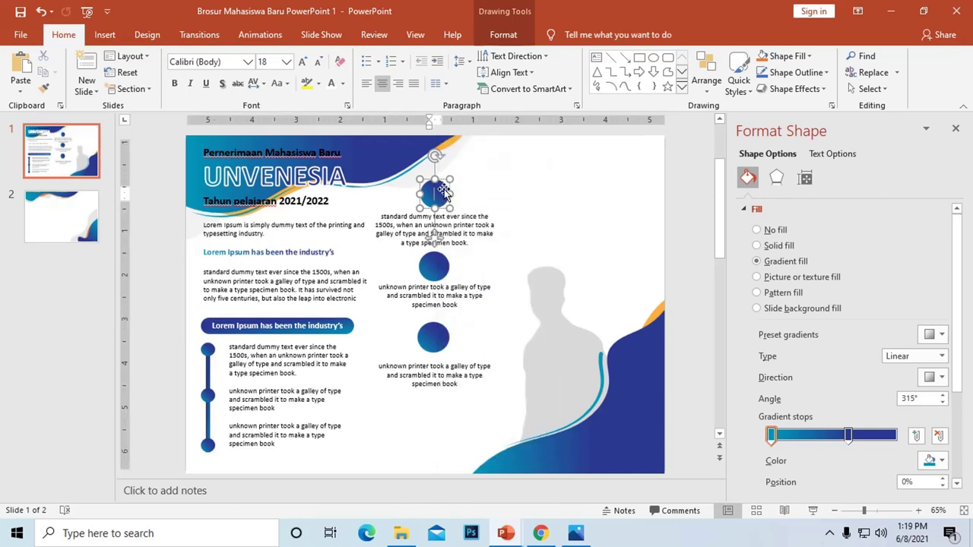
# Make the number 1 in the top circle bold at 32 pt
pyautogui.click(432, 264)
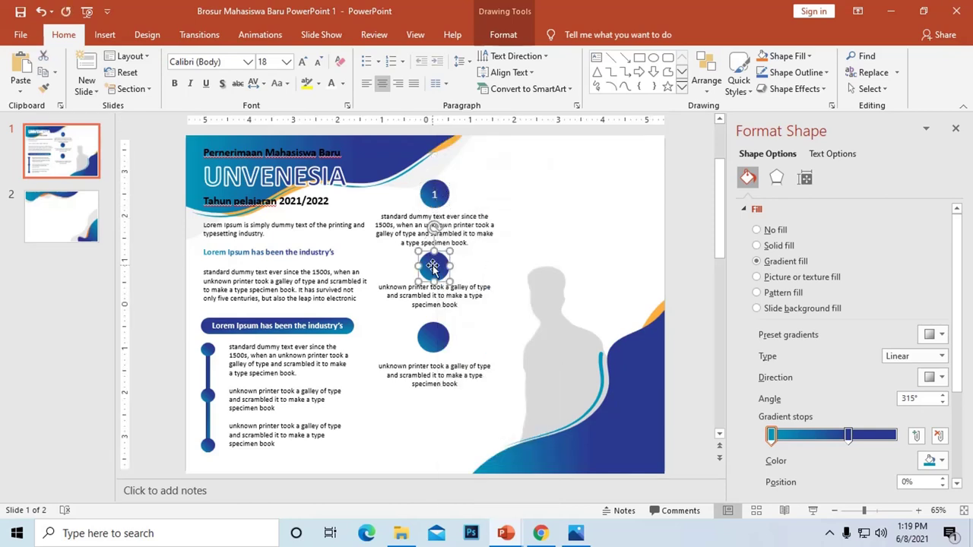
pyautogui.rightClick(433, 264)
pyautogui.press('Escape')
pyautogui.click(433, 191)
pyautogui.doubleClick(433, 192)
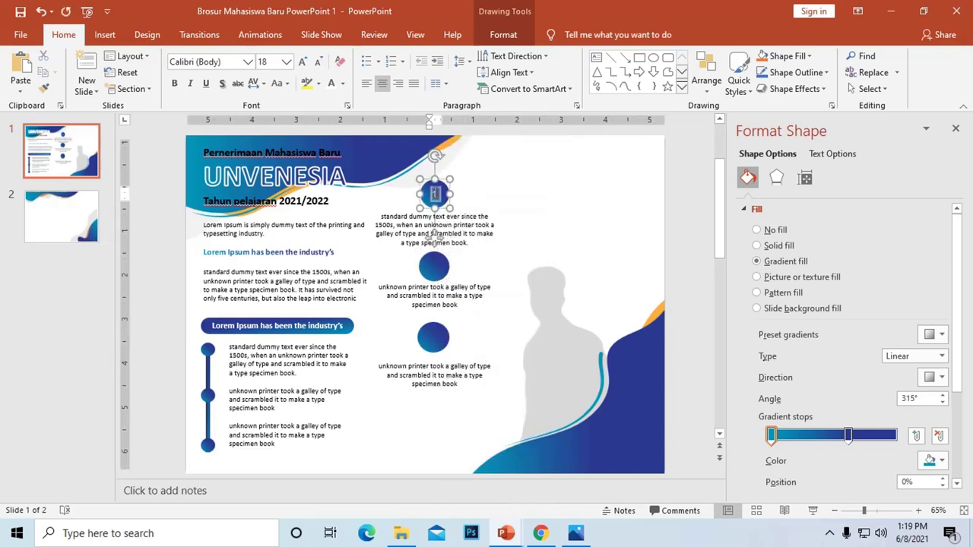
pyautogui.hotkey('ctrl', 'b')
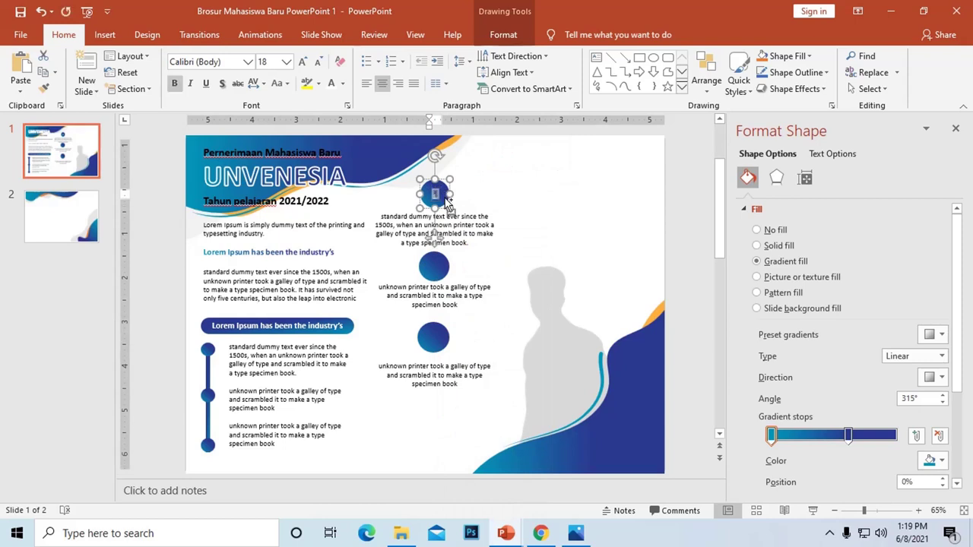
pyautogui.hotkey('ctrl', 'shift', '.')
pyautogui.hotkey('ctrl', 'shift', '.')
pyautogui.hotkey('ctrl', 'shift', ',')
pyautogui.hotkey('ctrl', 'shift', ',')
pyautogui.hotkey('ctrl', 'shift', ',')
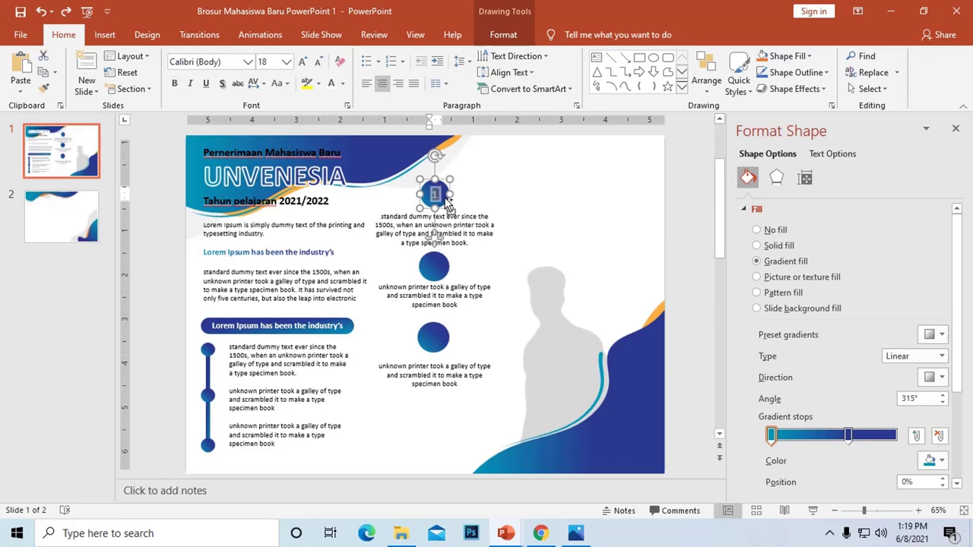
pyautogui.hotkey('ctrl', 'shift', '.')
pyautogui.hotkey('ctrl', 'shift', '.')
pyautogui.hotkey('ctrl', 'shift', '.')
pyautogui.hotkey('ctrl', 'shift', '.')
pyautogui.hotkey('ctrl', 'b')
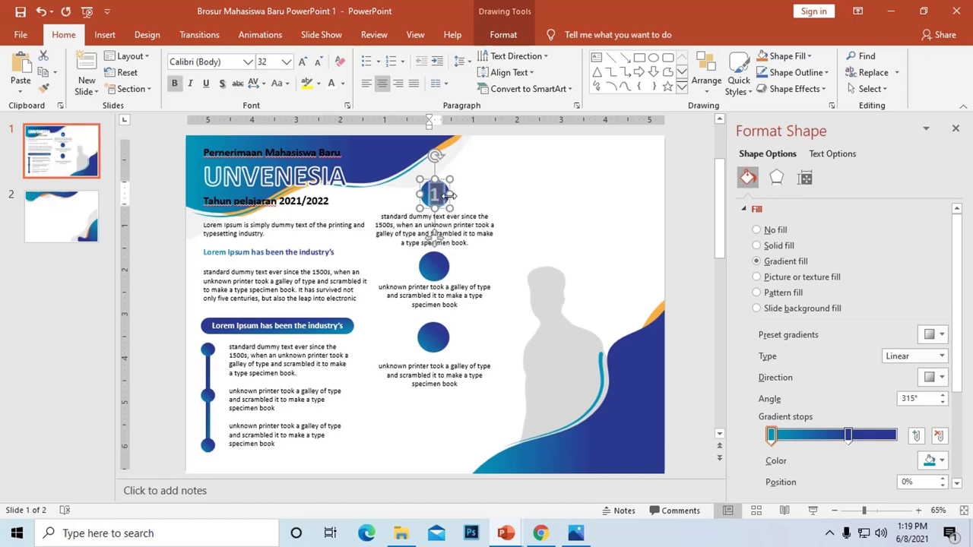
# Make the number 2 in the second circle bold at 32 pt
pyautogui.click(436, 262)
pyautogui.rightClick(436, 262)
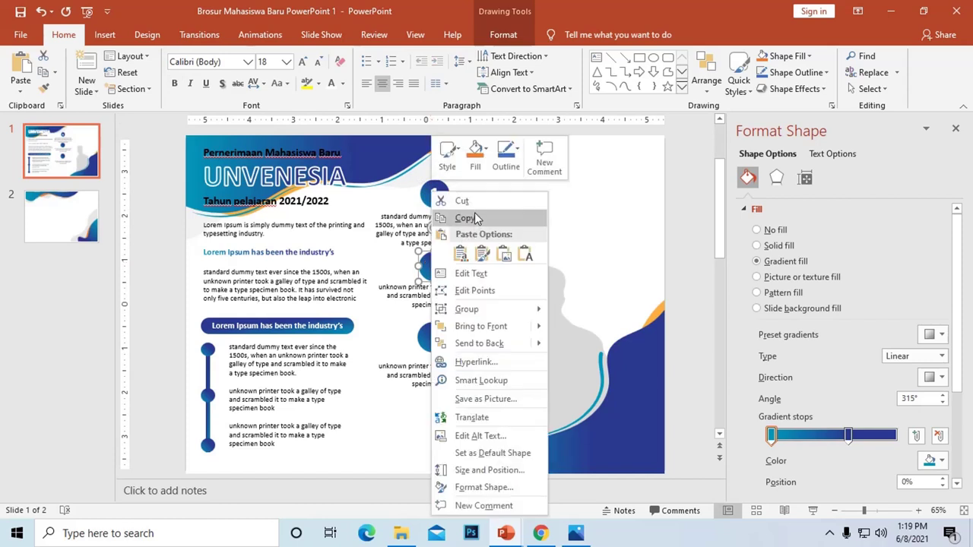
pyautogui.click(476, 275)
pyautogui.write('2')
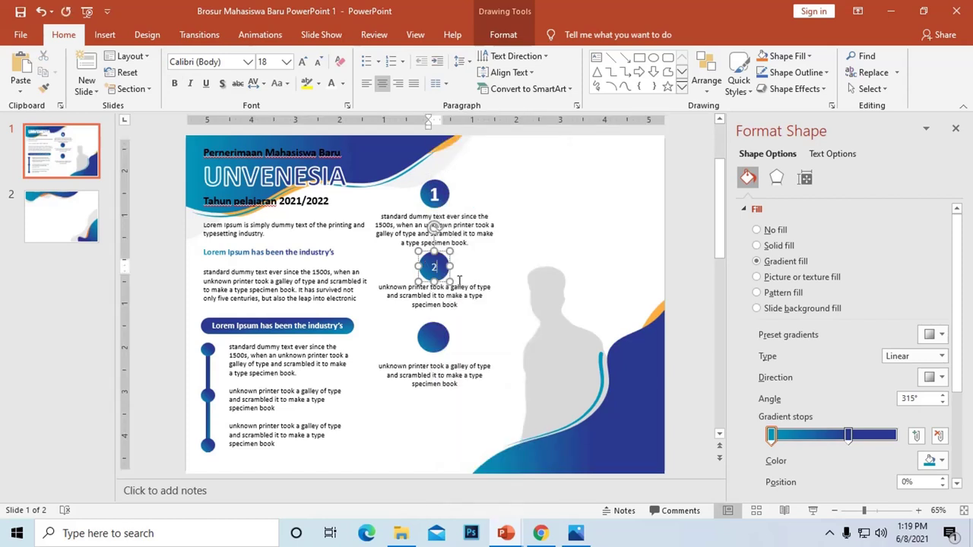
pyautogui.hotkey('ctrl', 'shift', '.')
pyautogui.hotkey('ctrl', 'shift', '.')
pyautogui.hotkey('ctrl', 'shift', '.')
pyautogui.hotkey('ctrl', 'shift', '.')
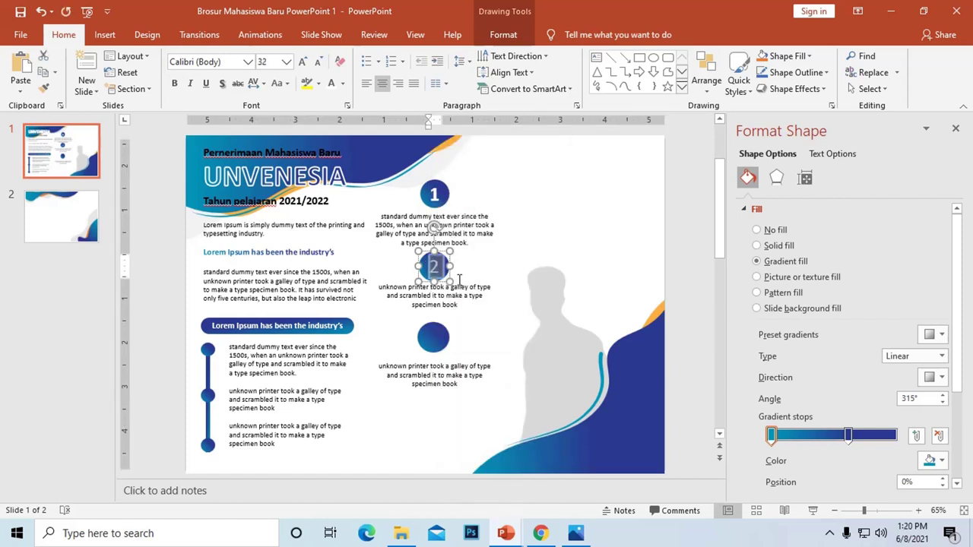
pyautogui.hotkey('ctrl', 'b')
# Make the number 3 in the third circle bold at 28 pt
pyautogui.click(441, 338)
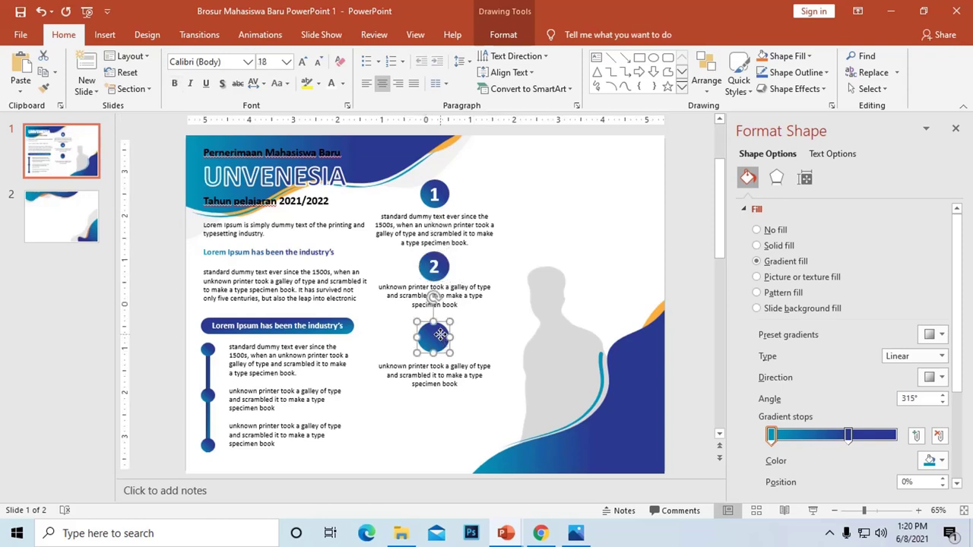
pyautogui.rightClick(441, 339)
pyautogui.click(482, 94)
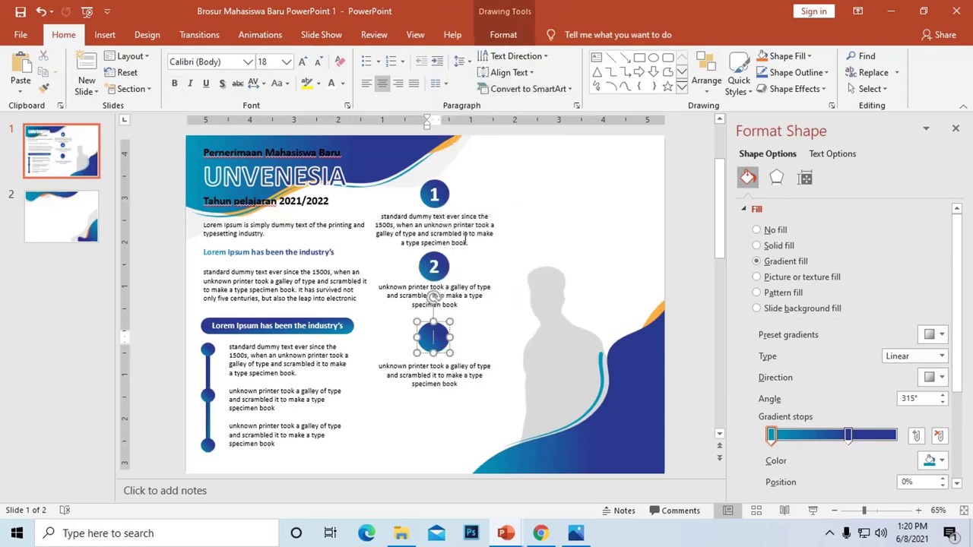
pyautogui.hotkey('ctrl', 'a')
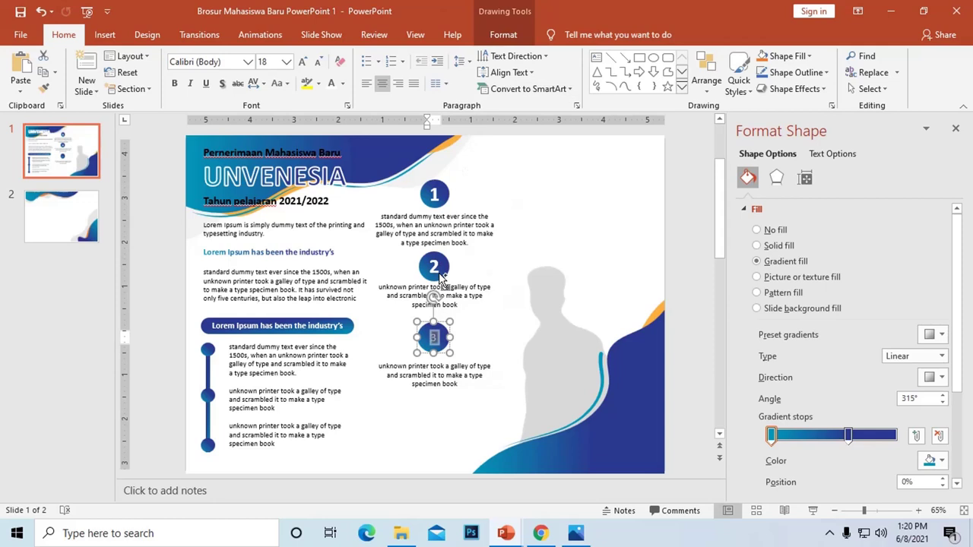
pyautogui.hotkey('ctrl', 'b')
pyautogui.hotkey('ctrl', 'shift', '.')
pyautogui.hotkey('ctrl', 'shift', '.')
pyautogui.hotkey('ctrl', 'shift', '.')
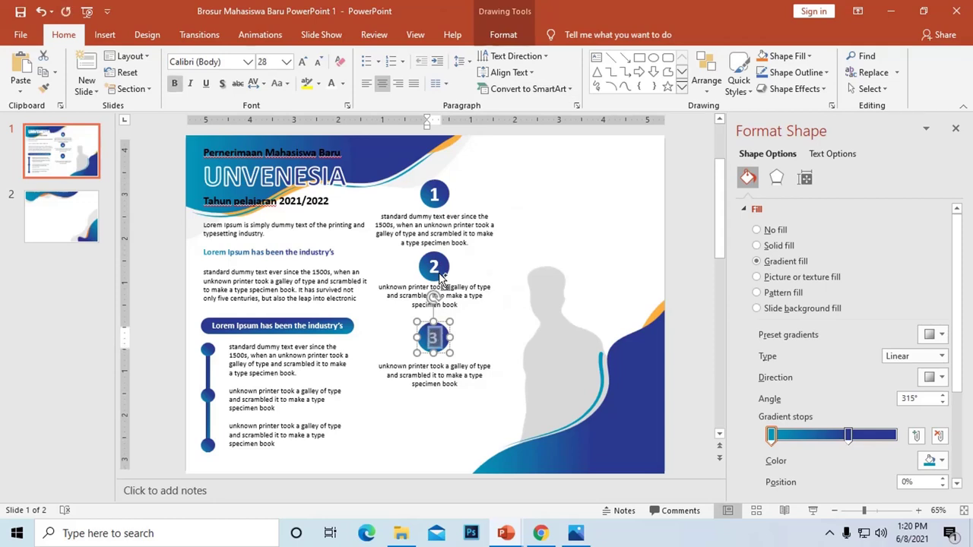
pyautogui.click(585, 228)
pyautogui.scroll(-1, 442, 370)
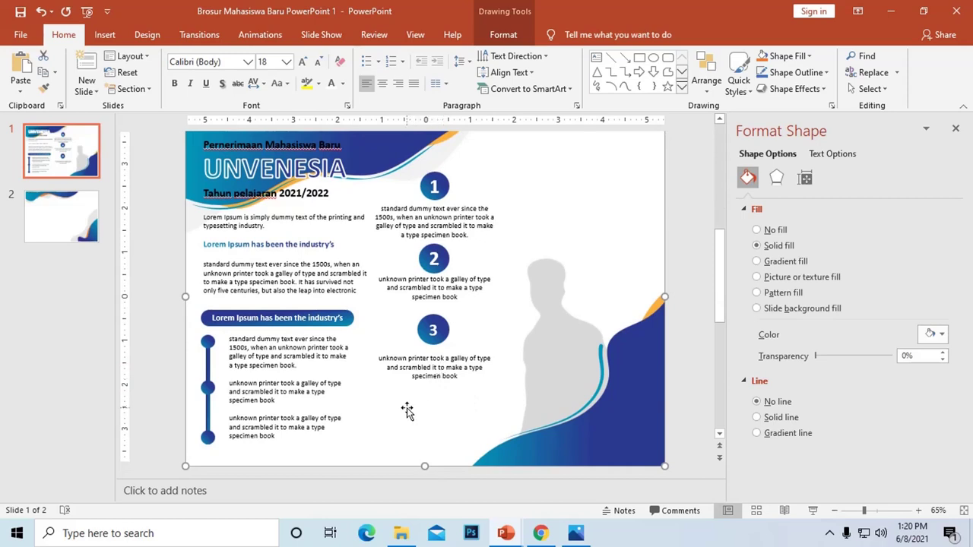
# Draw a white-filled rectangle below item 3
pyautogui.click(105, 35)
pyautogui.click(227, 79)
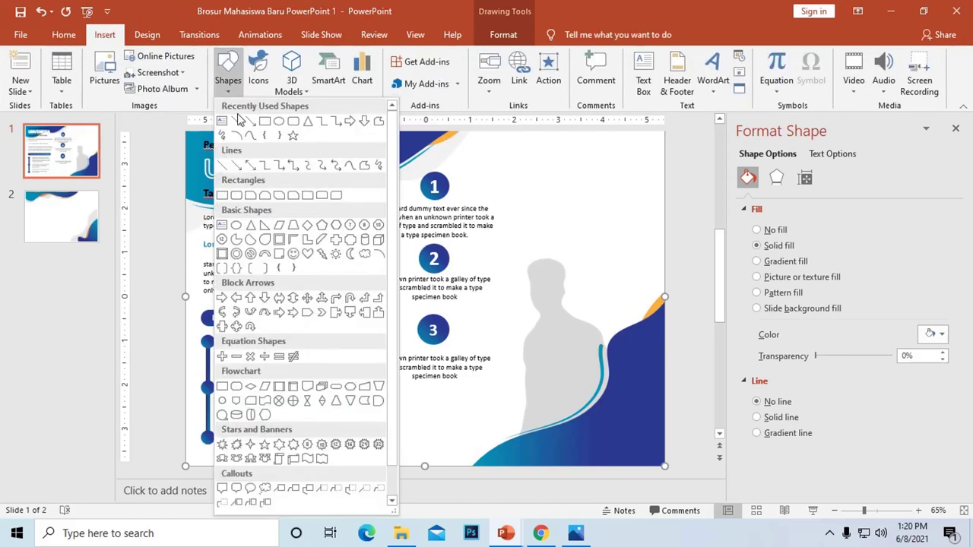
pyautogui.click(259, 124)
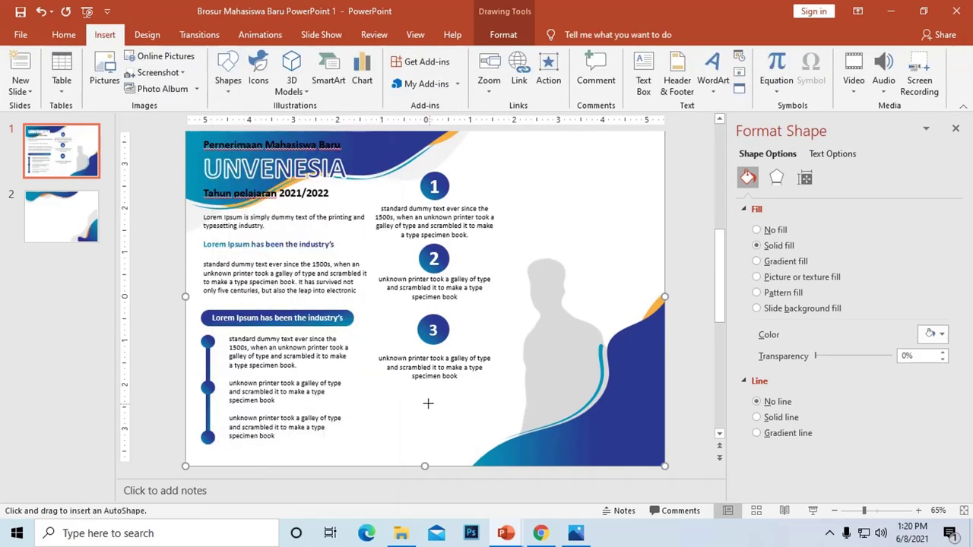
pyautogui.moveTo(369, 372)
pyautogui.mouseDown()
pyautogui.moveTo(424, 426)
pyautogui.moveTo(480, 393)
pyautogui.moveTo(441, 414)
pyautogui.mouseUp()
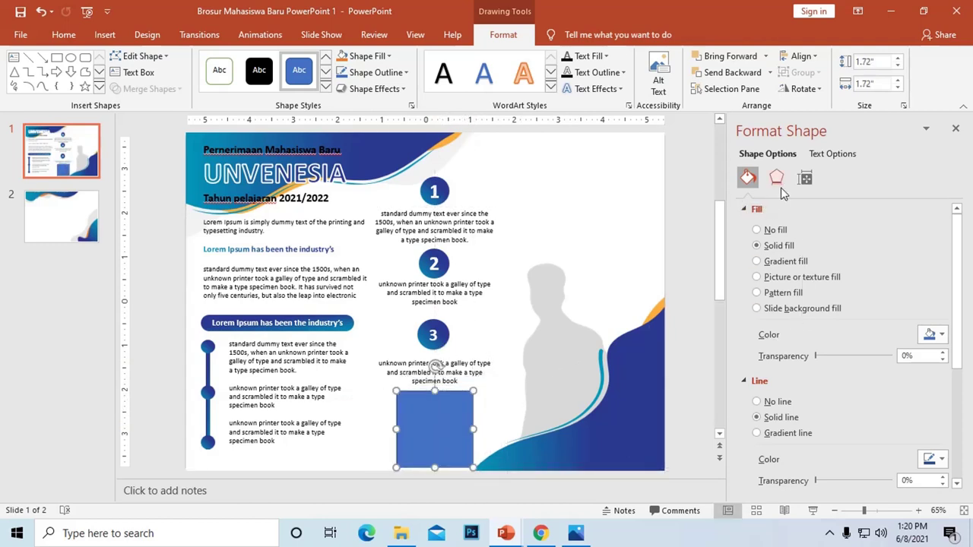
pyautogui.click(939, 336)
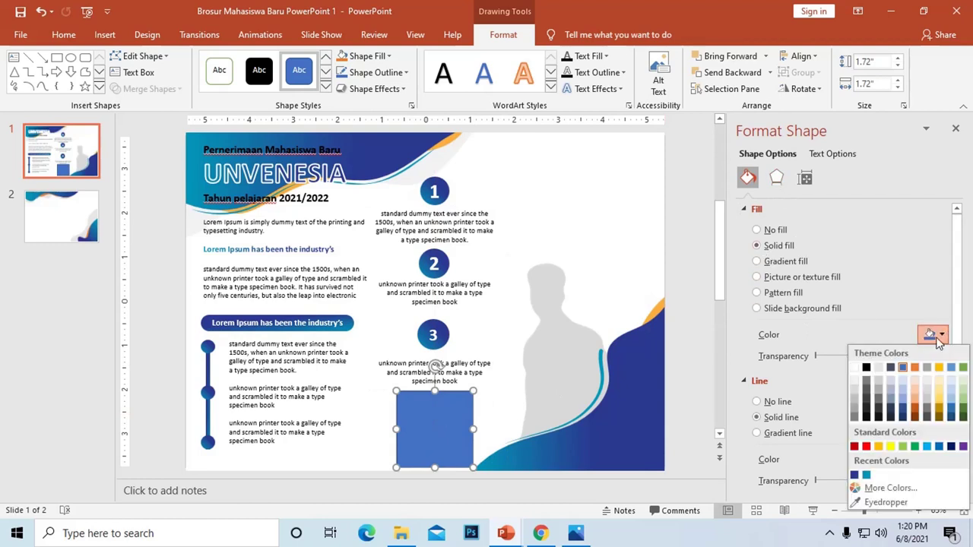
pyautogui.click(854, 368)
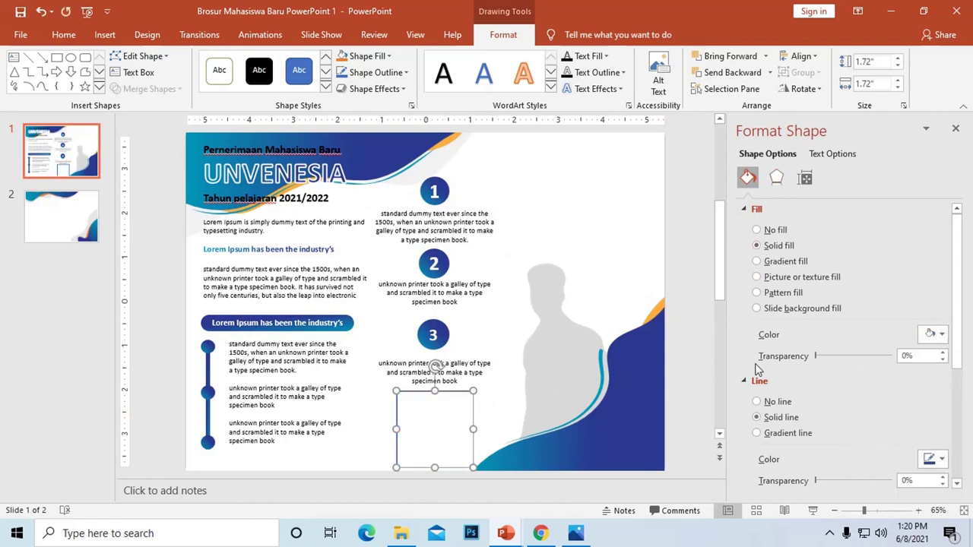
pyautogui.scroll(-2, 757, 369)
pyautogui.scroll(-2, 764, 365)
# Give the square a two-stop gradient outline from teal to dark blue
pyautogui.click(770, 302)
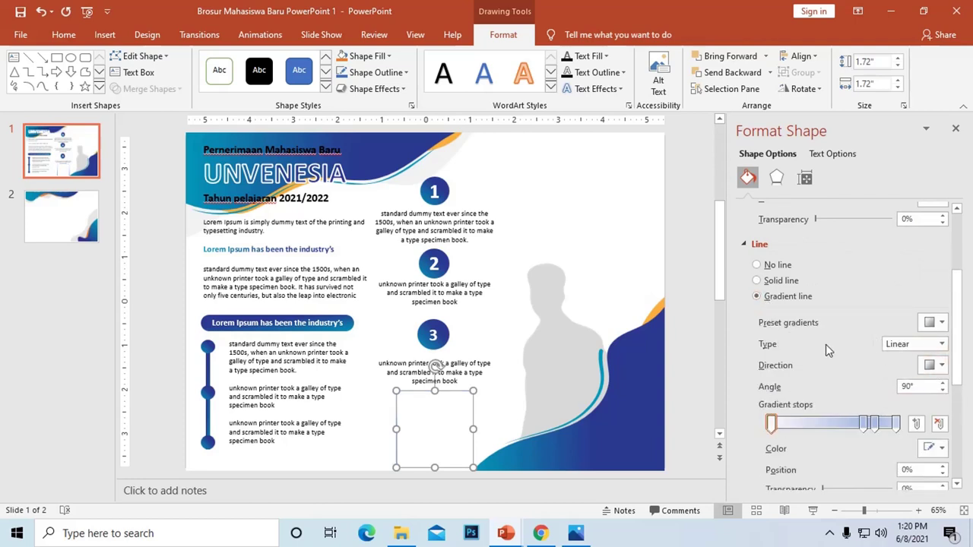
pyautogui.click(865, 425)
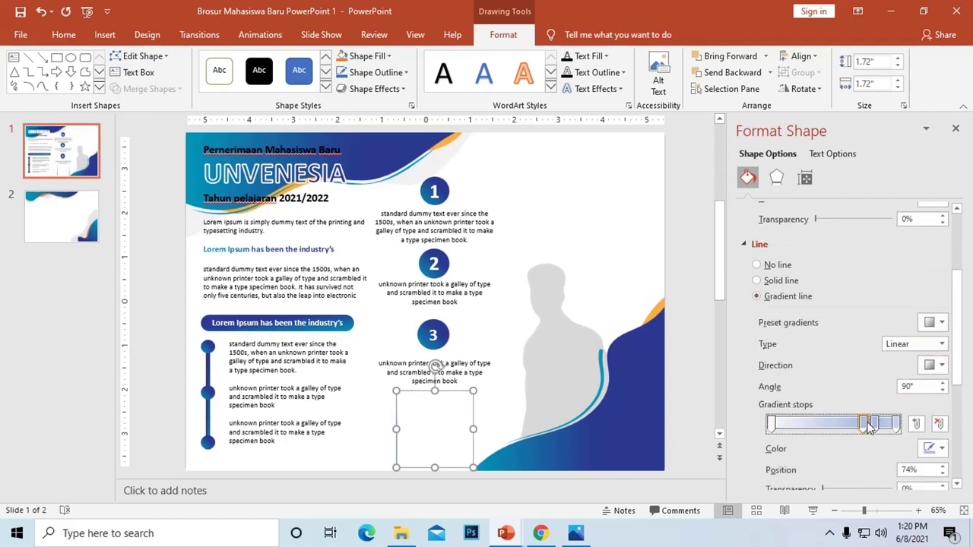
pyautogui.click(939, 423)
pyautogui.click(874, 424)
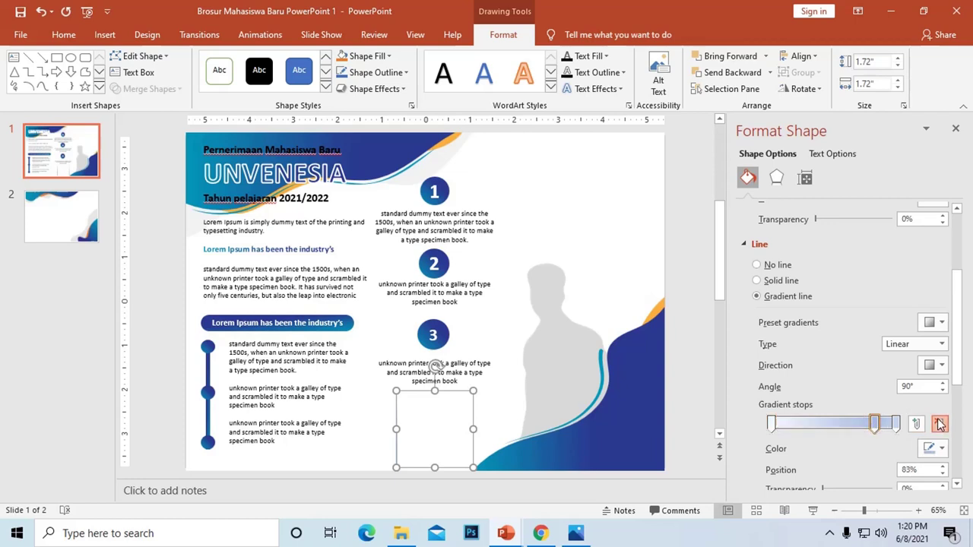
pyautogui.click(896, 424)
pyautogui.click(939, 423)
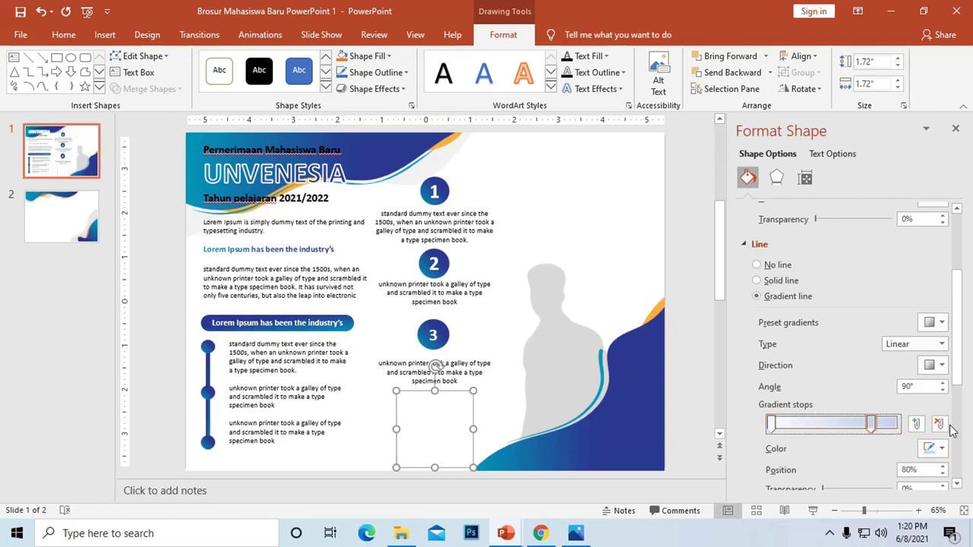
pyautogui.click(937, 448)
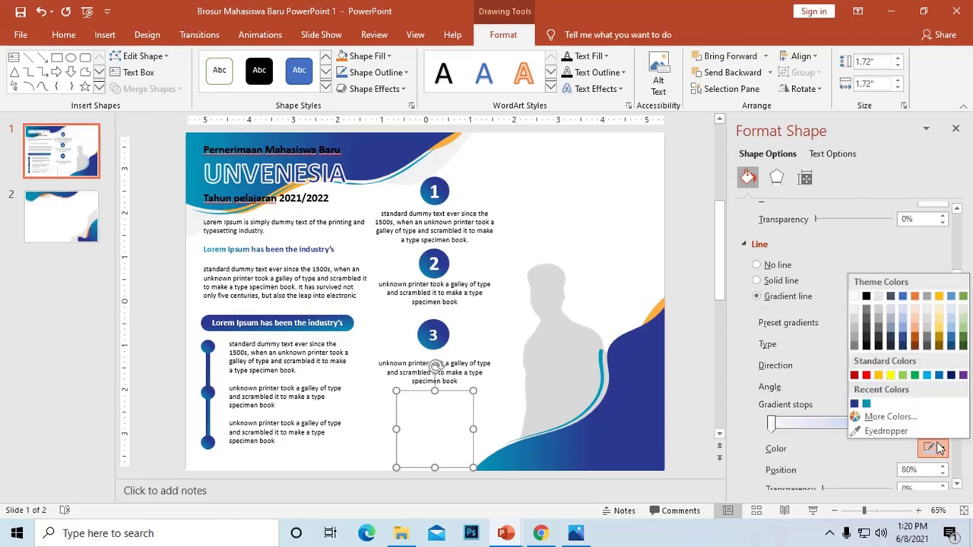
pyautogui.click(855, 403)
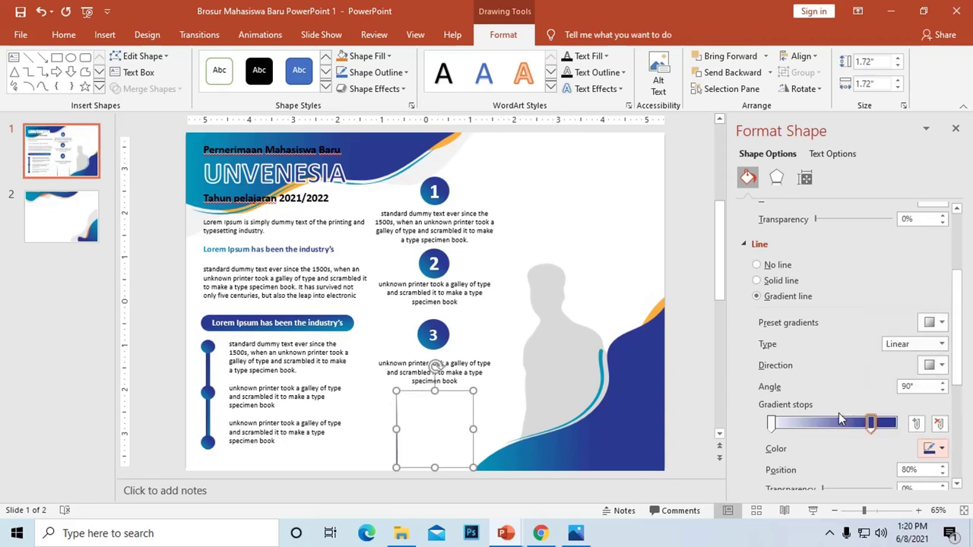
pyautogui.click(773, 424)
pyautogui.click(934, 448)
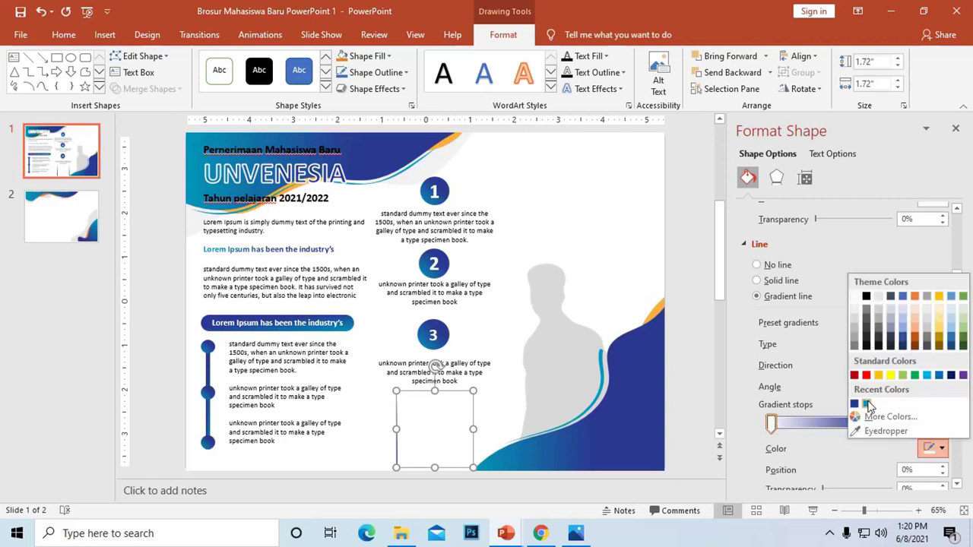
pyautogui.click(867, 404)
# Preview the gradient-outlined square, then select the left title text block
pyautogui.click(669, 314)
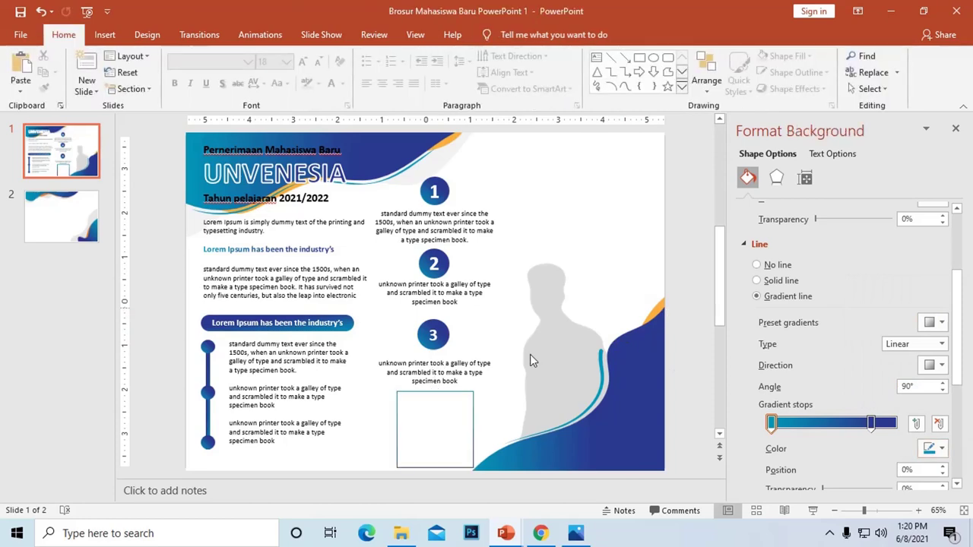
pyautogui.keyDown('ctrl'); pyautogui.scroll(-2, 416, 384); pyautogui.keyUp('ctrl')
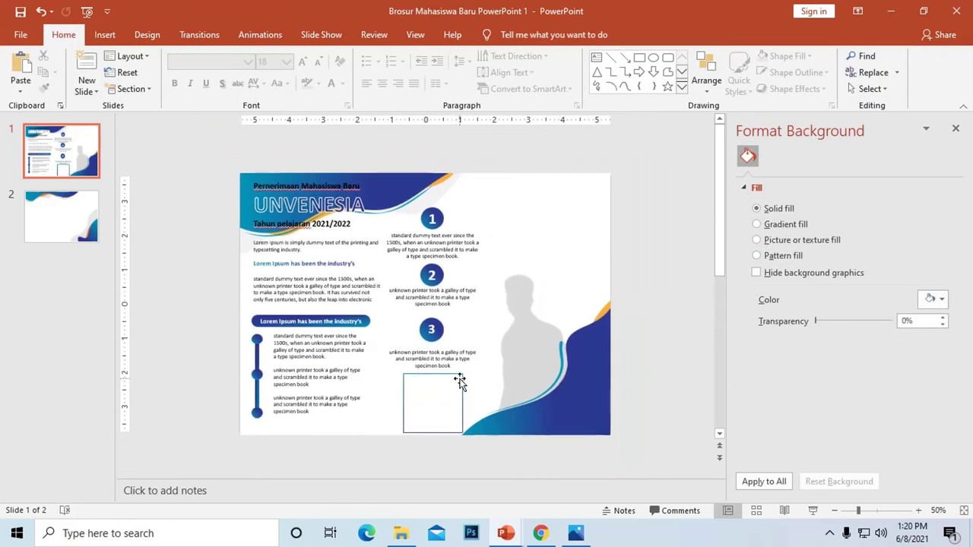
pyautogui.click(456, 386)
pyautogui.keyDown('ctrl'); pyautogui.scroll(2, 456, 386); pyautogui.keyUp('ctrl')
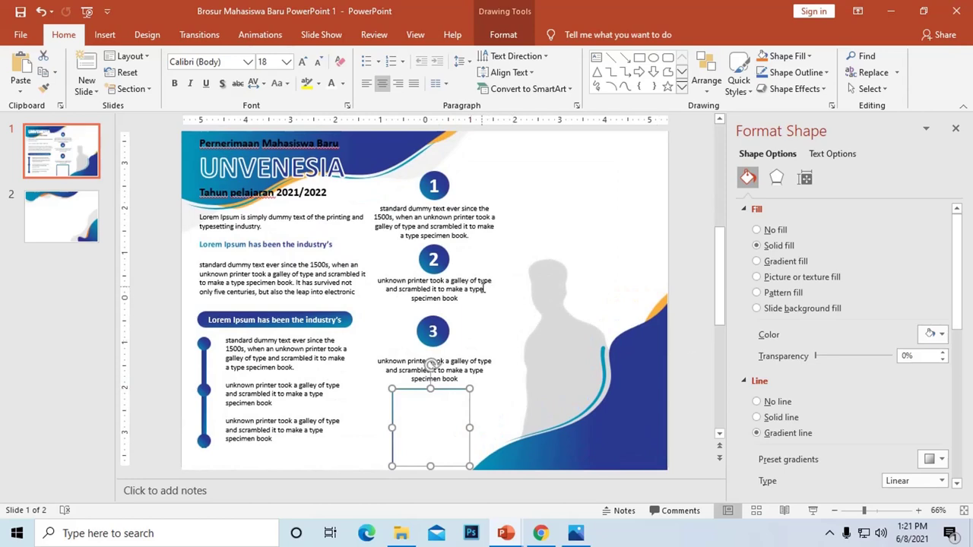
pyautogui.keyDown('ctrl'); pyautogui.scroll(-1, 483, 288); pyautogui.keyUp('ctrl')
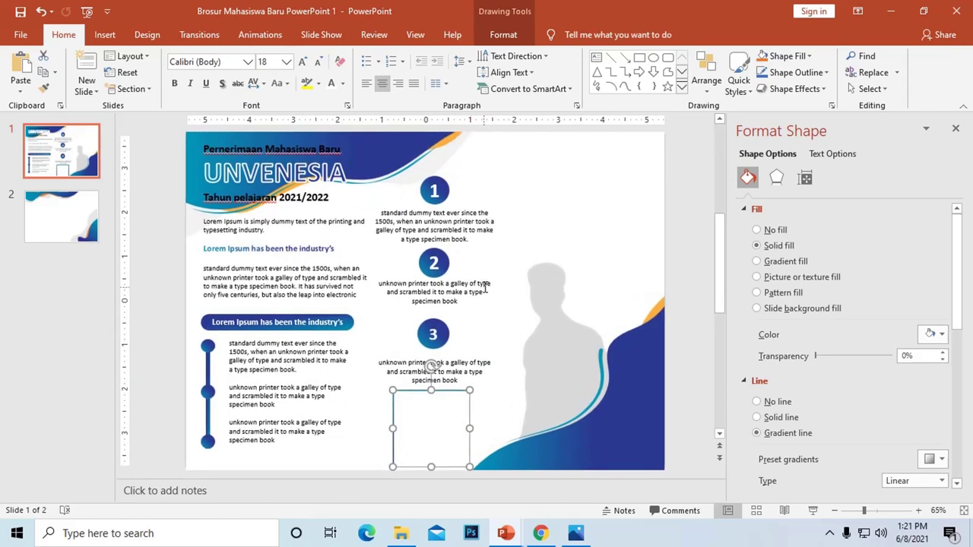
pyautogui.click(297, 268)
pyautogui.keyDown('ctrl'); pyautogui.scroll(-2, 297, 268); pyautogui.keyUp('ctrl')
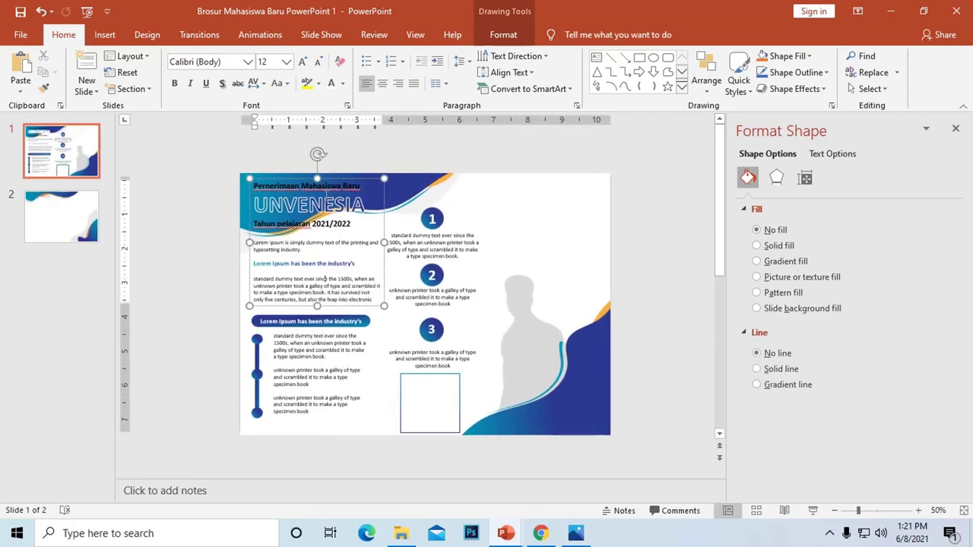
# Copy the text block to the top right and delete its title and intro lines
pyautogui.keyDown('ctrl'); pyautogui.moveTo(326, 178); pyautogui.dragTo(557, 181); pyautogui.keyUp('ctrl')
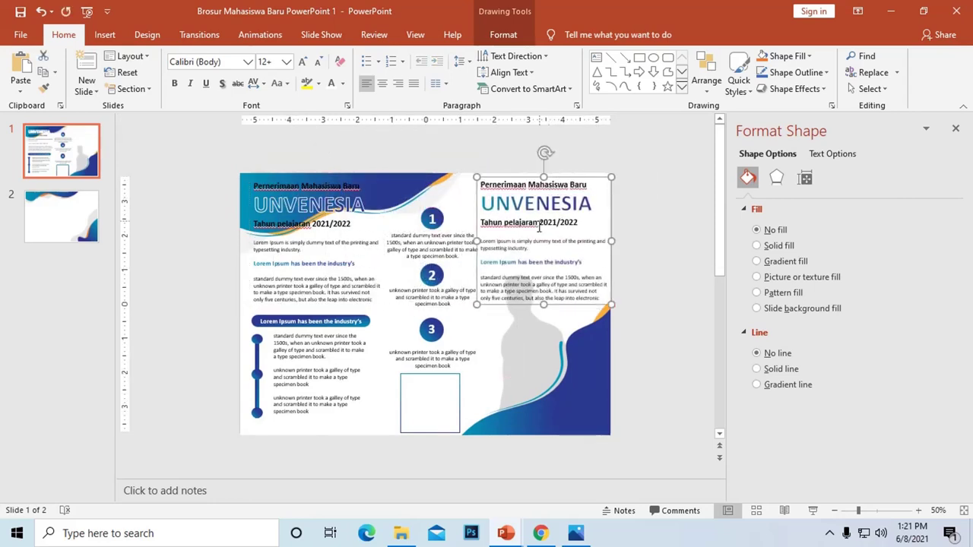
pyautogui.moveTo(530, 248); pyautogui.dragTo(520, 240)
pyautogui.tripleClick(491, 187)
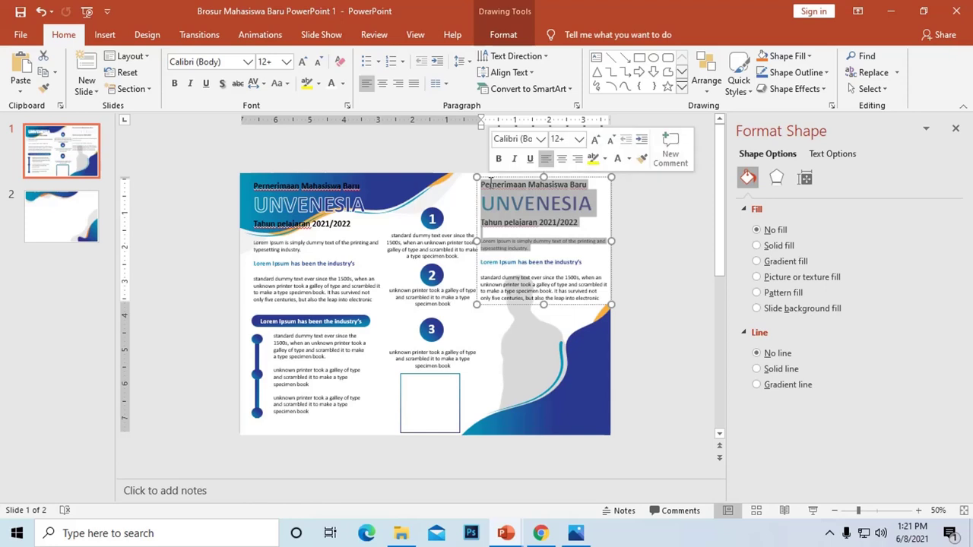
pyautogui.click(490, 189)
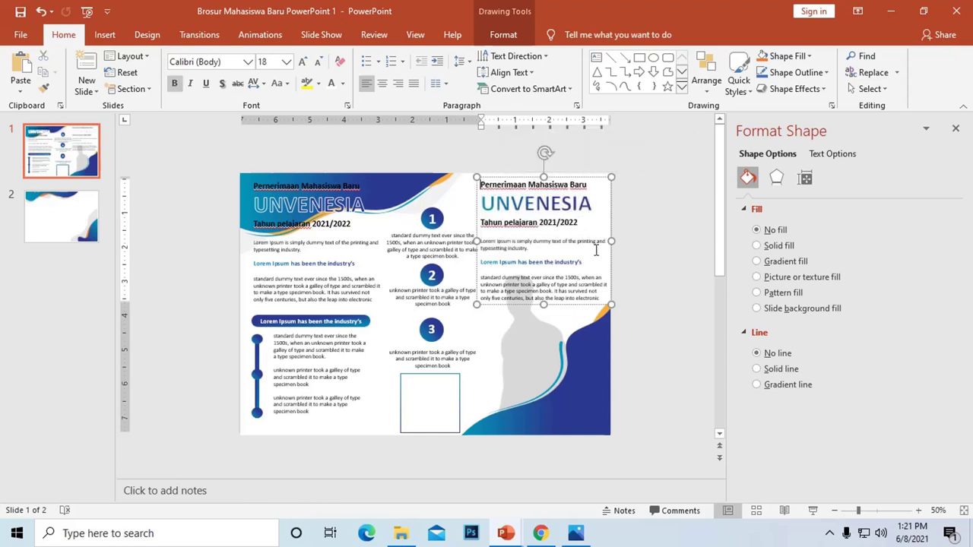
pyautogui.moveTo(548, 249); pyautogui.dragTo(478, 186)
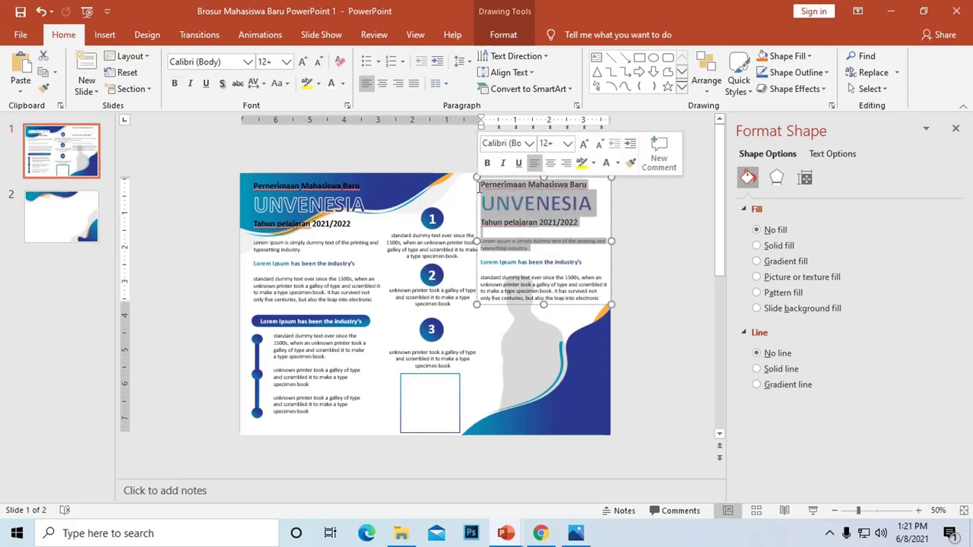
pyautogui.press('Delete')
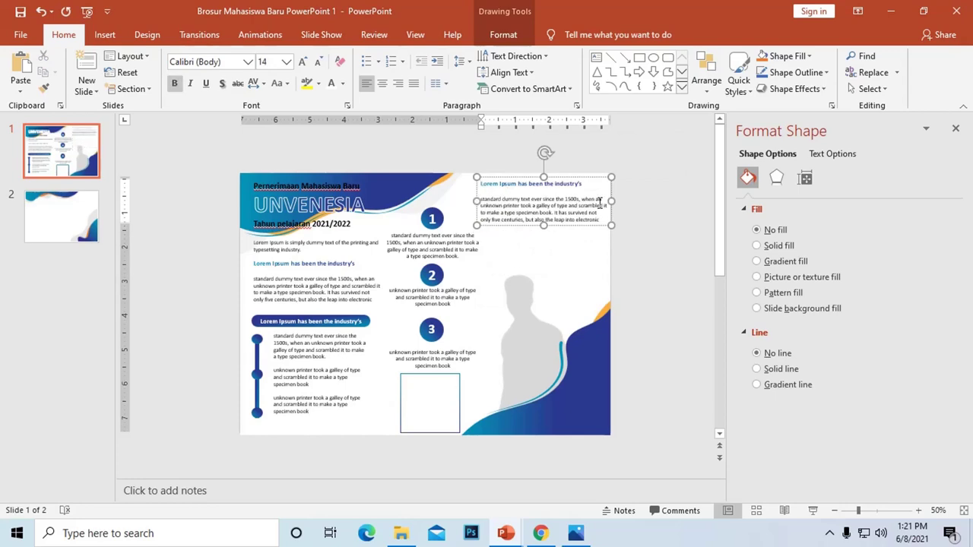
# Duplicate the 'Lorem Ipsum' heading and paragraph below, trimming the copy's last sentence
pyautogui.moveTo(601, 220); pyautogui.dragTo(480, 186)
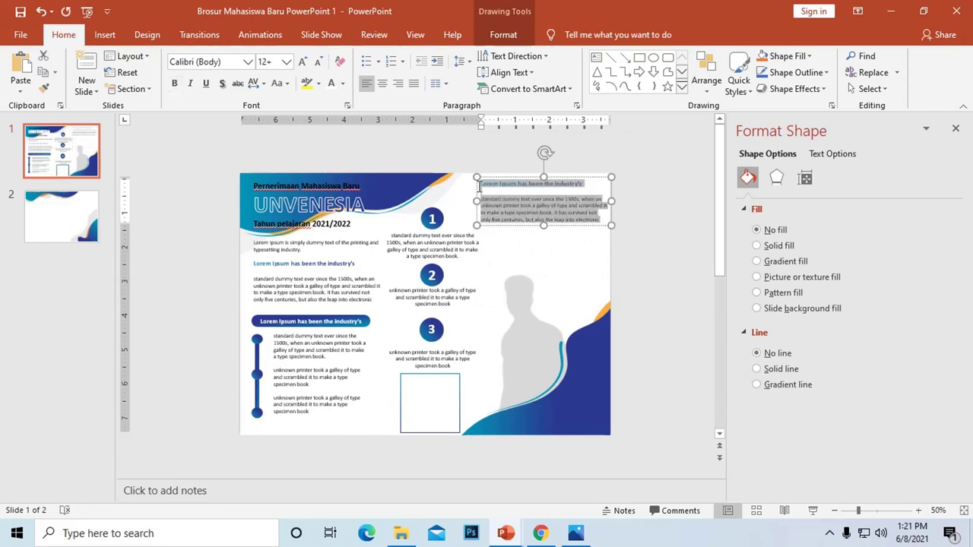
pyautogui.keyDown('ctrl'); pyautogui.scroll(5, 550, 230); pyautogui.keyUp('ctrl')
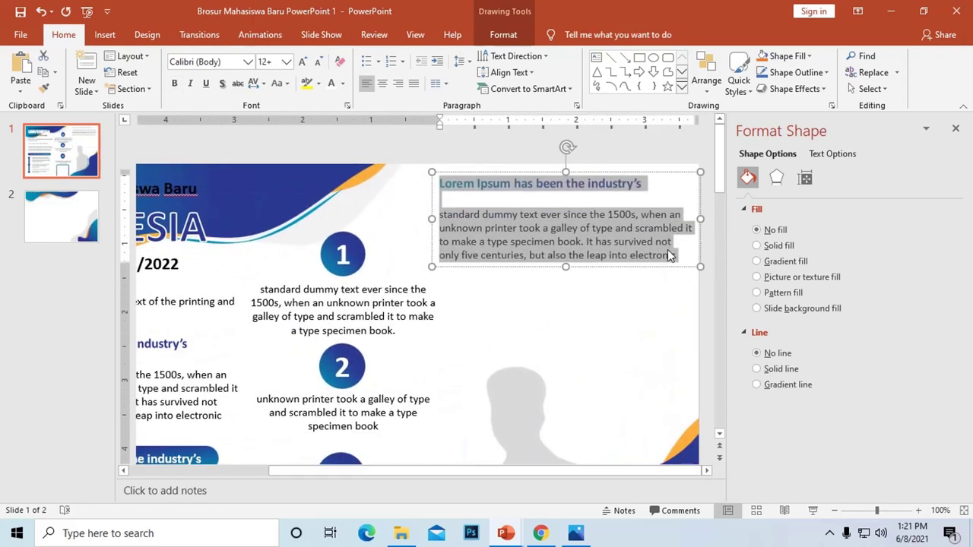
pyautogui.click(684, 247)
pyautogui.press('Return')
pyautogui.write('Lorem Ipsum has been the industry’s  standard dummy text ever since the 1500s, when an unknown printer took a galley of type and scrambled it to make a type specimen book. It has survived not only five centuries, but also the leap into electronic')
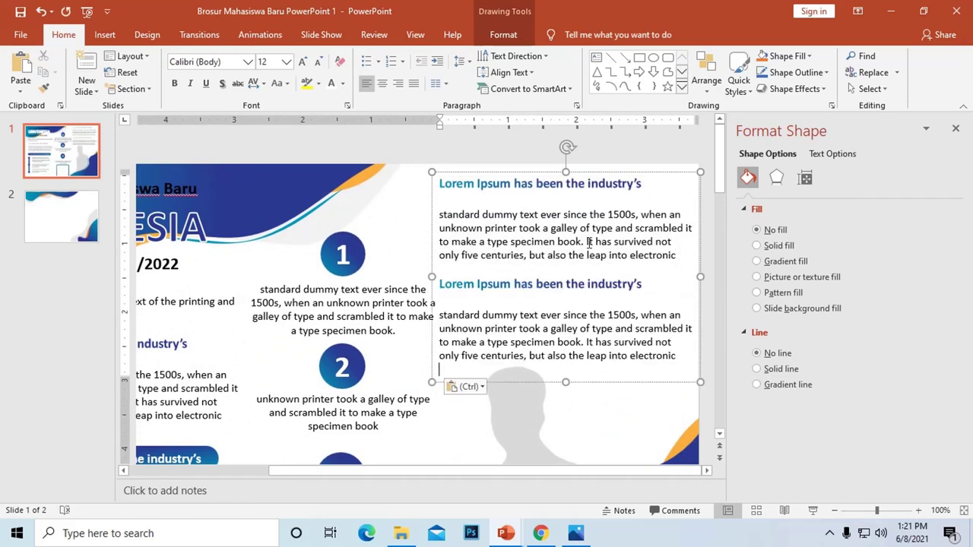
pyautogui.moveTo(587, 342); pyautogui.dragTo(673, 363)
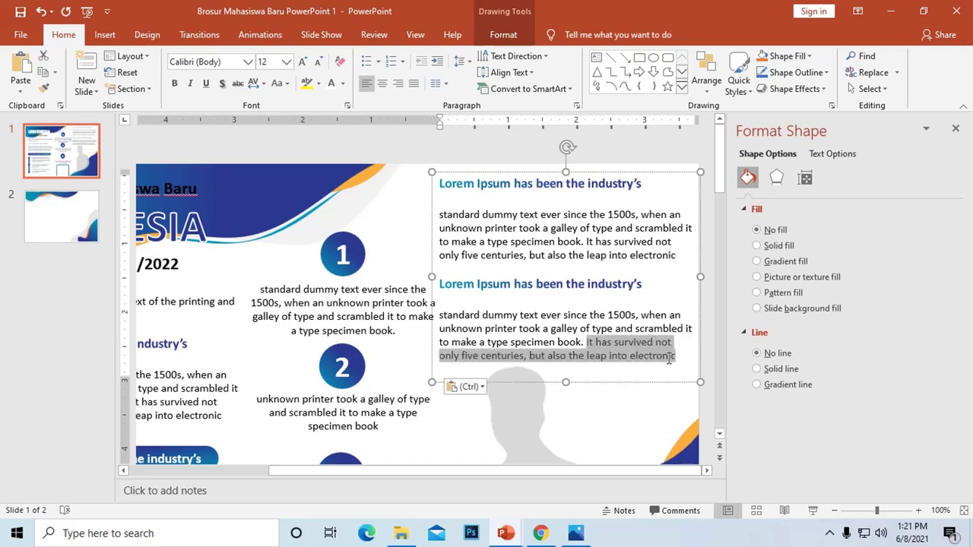
pyautogui.press('BackSpace')
pyautogui.keyDown('ctrl'); pyautogui.scroll(-3, 672, 366); pyautogui.keyUp('ctrl')
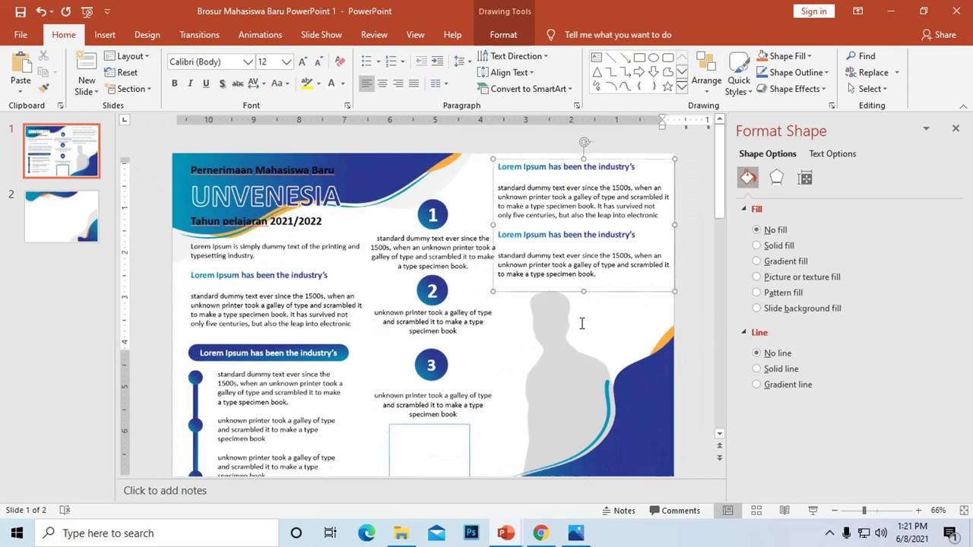
# Drag the Icon Sosial Media-01 graphic from File Explorer onto the brochure slide
pyautogui.hotkey('alt', 'Tab')
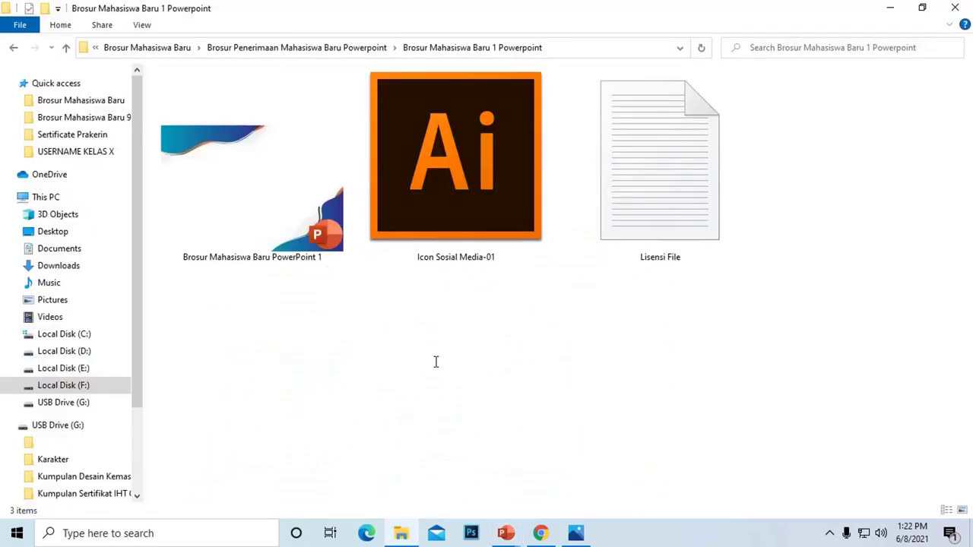
pyautogui.hotkey('alt', 'Tab')
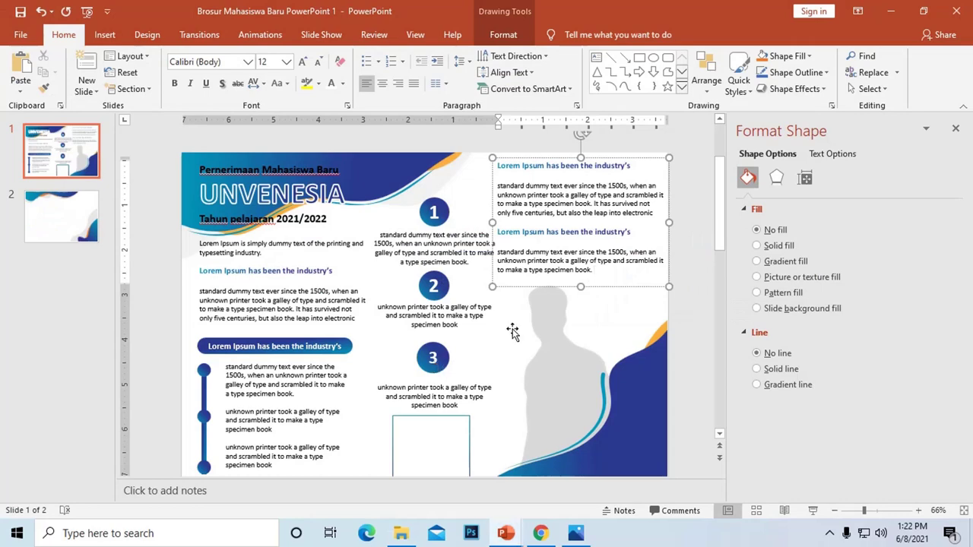
pyautogui.keyDown('ctrl'); pyautogui.scroll(-1, 513, 331); pyautogui.keyUp('ctrl')
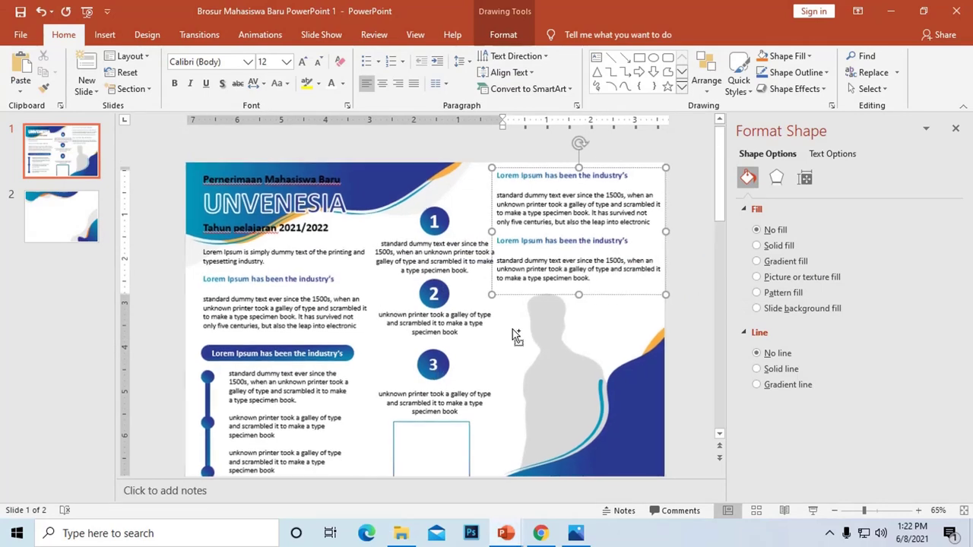
pyautogui.hotkey('alt', 'Tab')
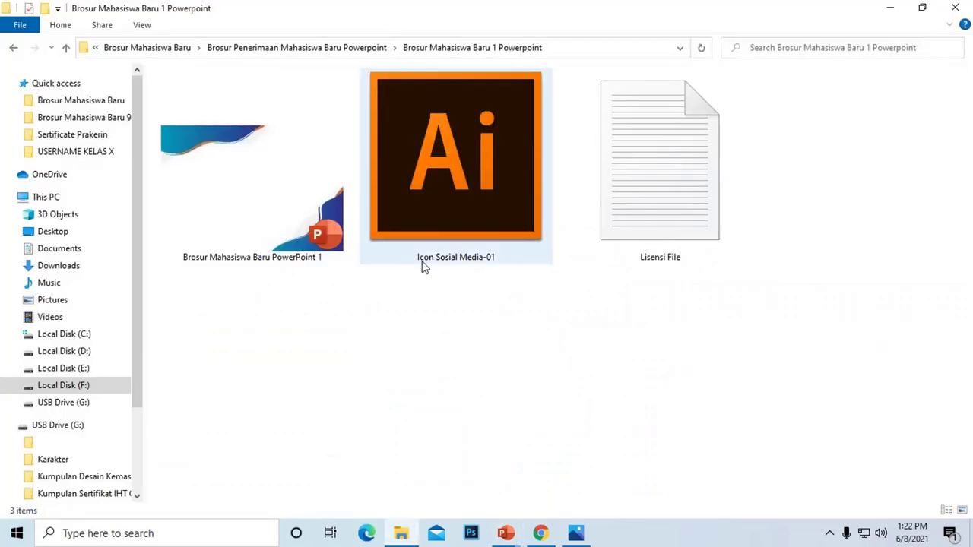
pyautogui.moveTo(449, 196)
pyautogui.mouseDown()
pyautogui.moveTo(573, 446)
pyautogui.moveTo(576, 463)
pyautogui.moveTo(511, 536)
pyautogui.moveTo(592, 481)
pyautogui.moveTo(555, 386)
pyautogui.mouseUp()
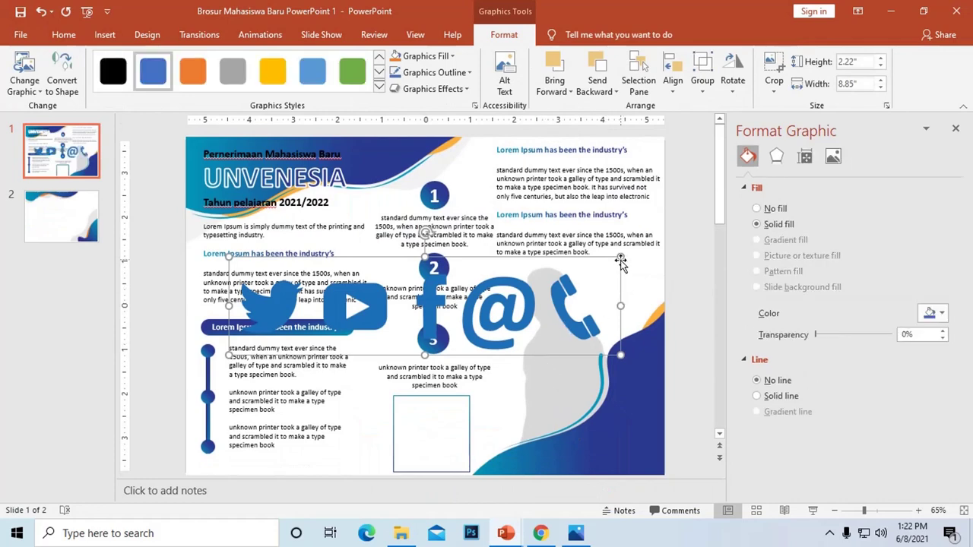
# Shrink the icons graphic to 0.89" by 3.54" and move it to the lower-right corner
pyautogui.moveTo(622, 274)
pyautogui.mouseDown()
pyautogui.moveTo(388, 324)
pyautogui.moveTo(612, 396)
pyautogui.mouseUp()
pyautogui.scroll(-3, 386, 328)
pyautogui.scroll(-1, 386, 332)
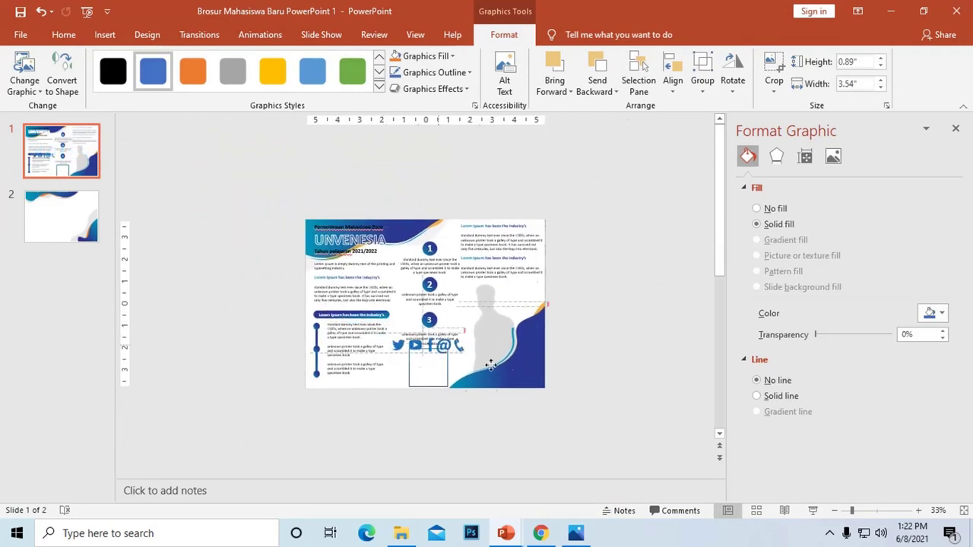
pyautogui.scroll(3, 610, 404)
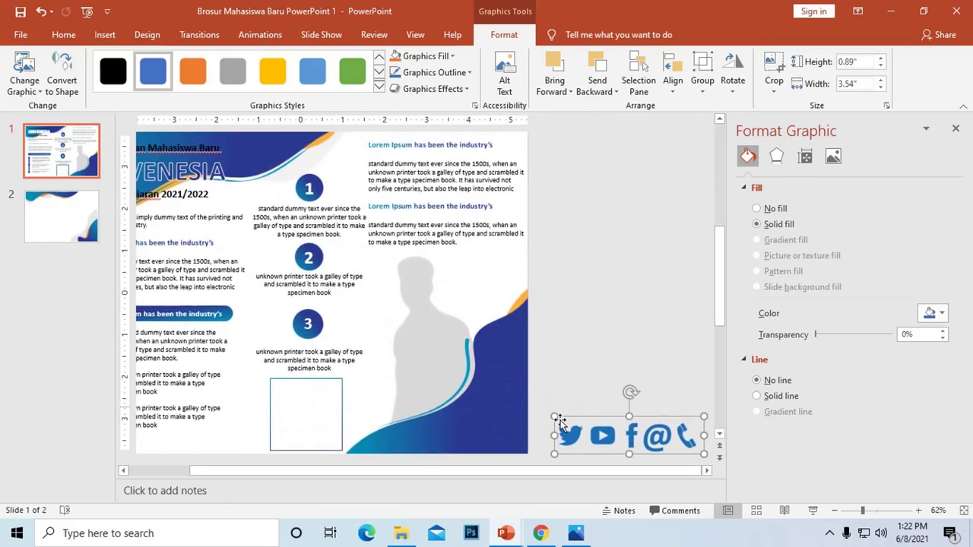
pyautogui.scroll(-2, 477, 389)
pyautogui.scroll(2, 594, 425)
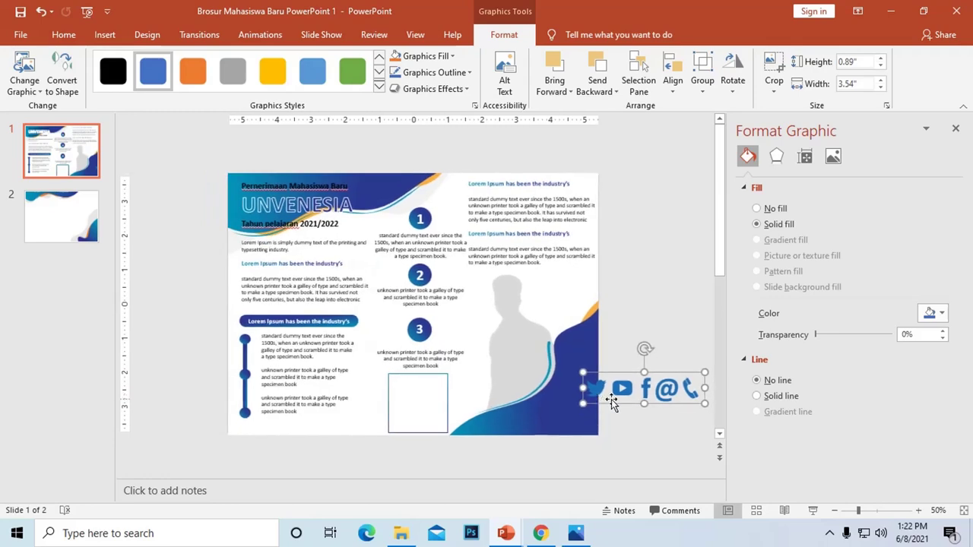
pyautogui.scroll(2, 625, 398)
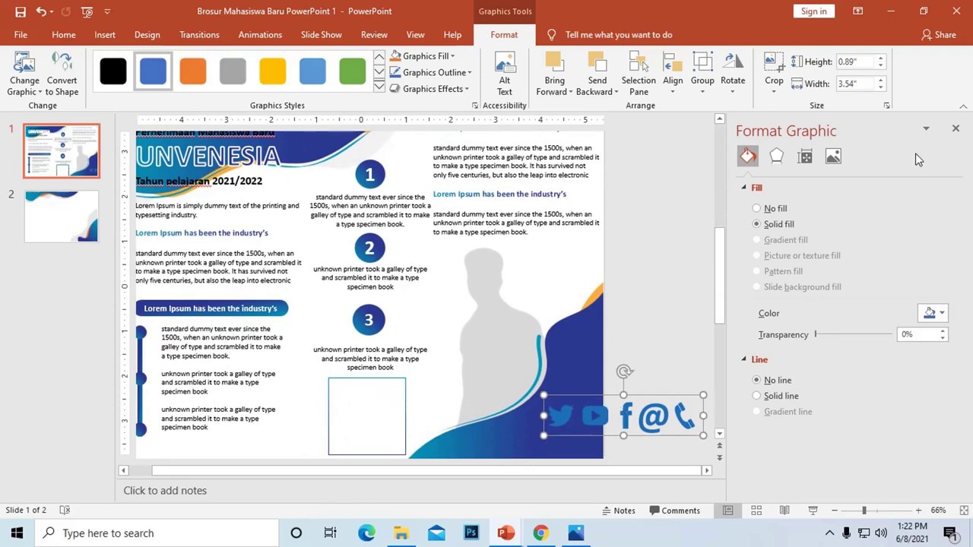
pyautogui.click(956, 128)
pyautogui.moveTo(886, 425); pyautogui.dragTo(857, 389)
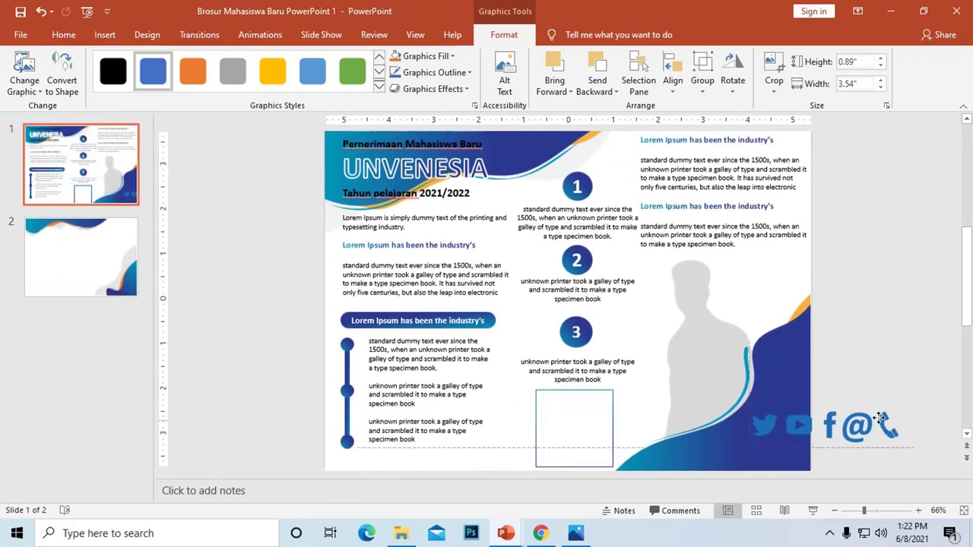
pyautogui.scroll(4, 858, 389)
# Ungroup the icons graphic twice, converting it into separate drawing shapes
pyautogui.rightClick(860, 351)
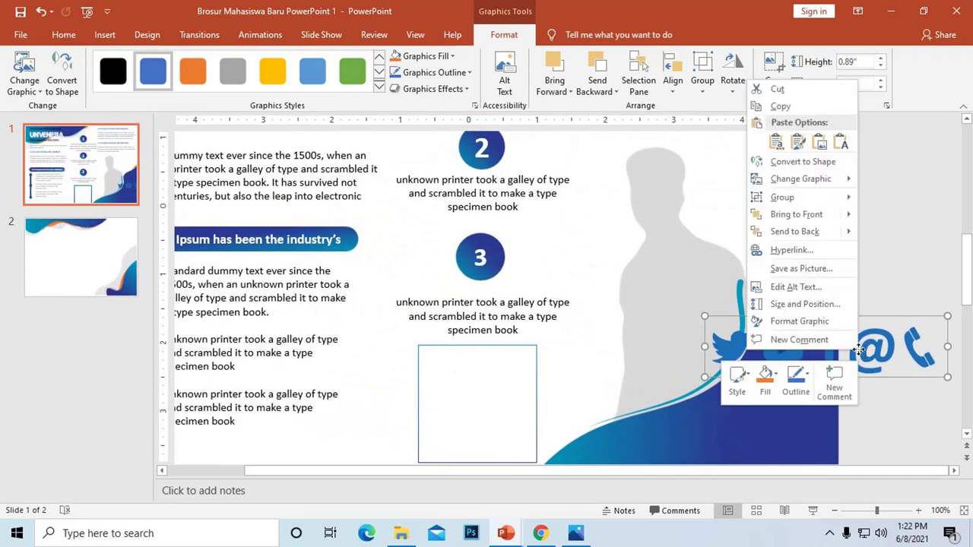
pyautogui.moveTo(817, 200)
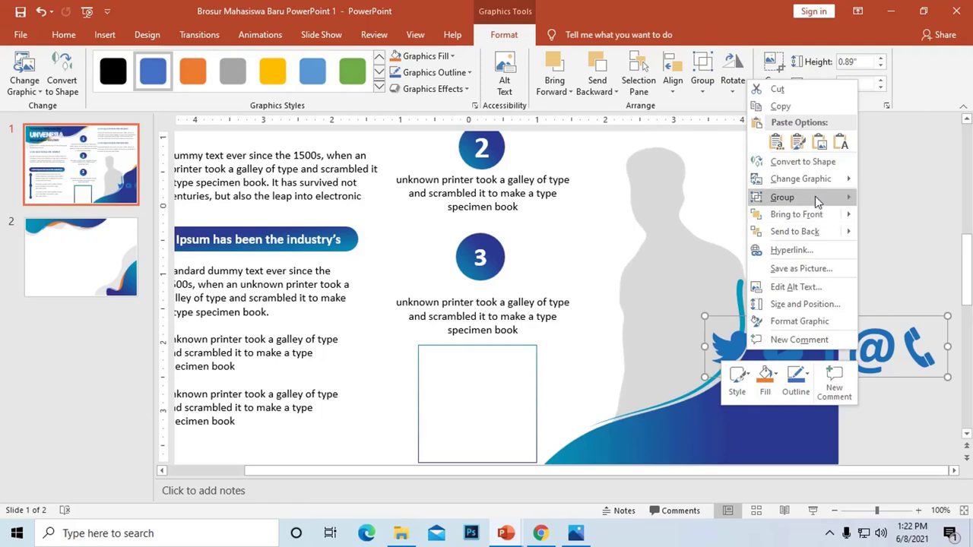
pyautogui.click(904, 241)
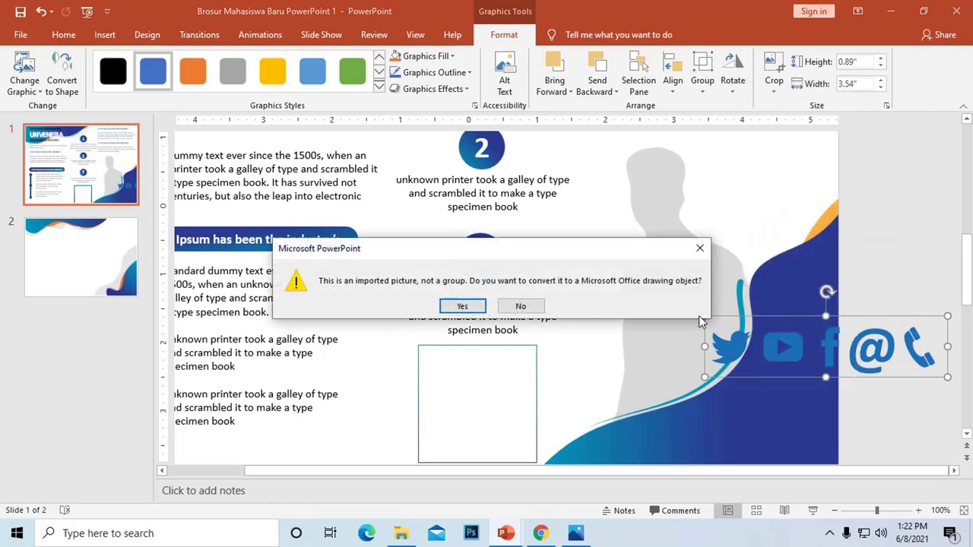
pyautogui.click(462, 304)
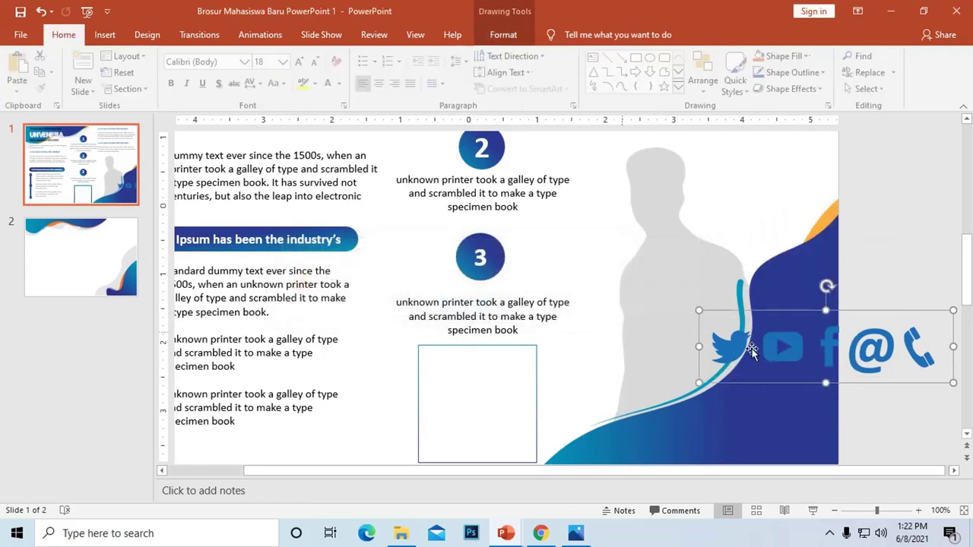
pyautogui.rightClick(878, 346)
pyautogui.moveTo(828, 195)
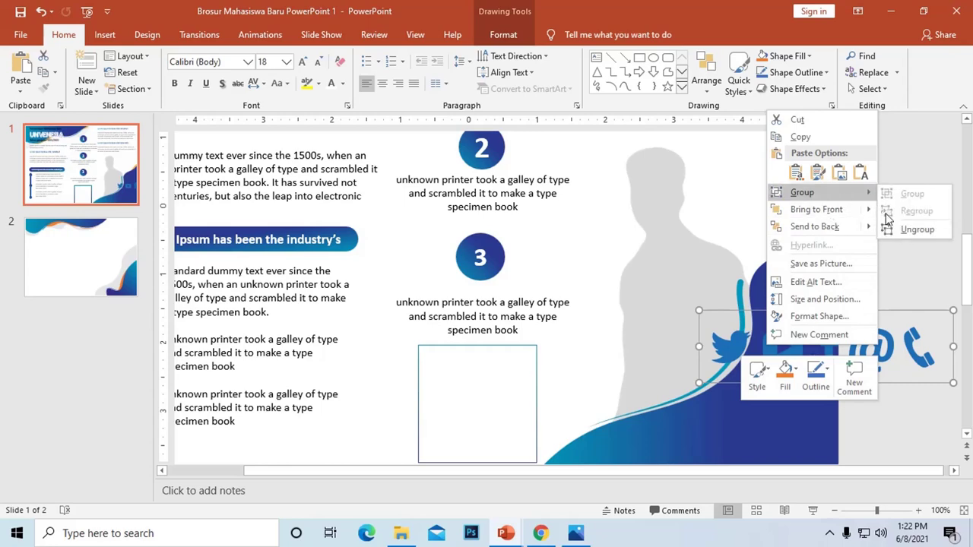
pyautogui.click(889, 228)
# Move the Twitter, YouTube and Facebook icons to the slide's bottom edge and select them
pyautogui.moveTo(763, 346); pyautogui.dragTo(744, 441)
pyautogui.moveTo(800, 348); pyautogui.dragTo(799, 449)
pyautogui.moveTo(849, 349); pyautogui.dragTo(826, 435)
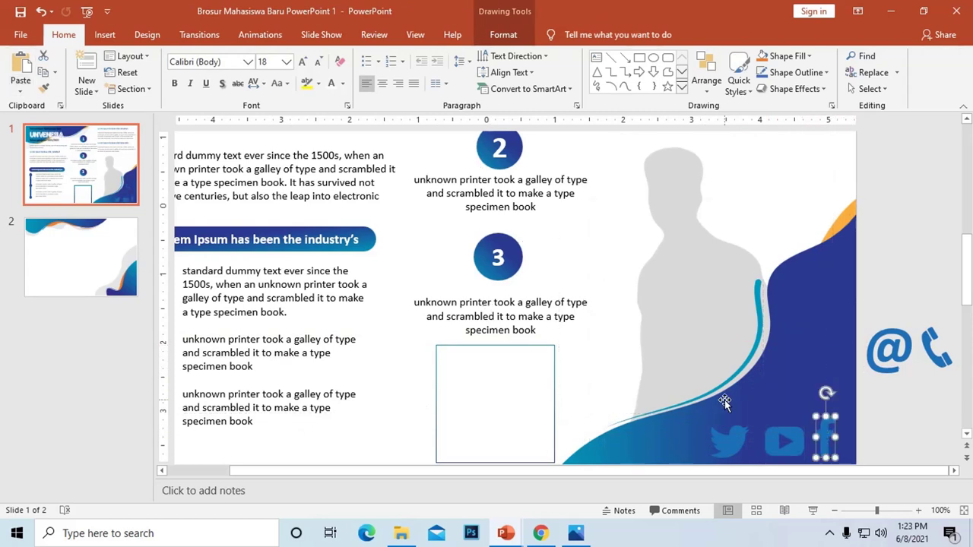
pyautogui.keyDown('shift'); pyautogui.click(769, 437); pyautogui.keyUp('shift')
pyautogui.keyDown('shift'); pyautogui.click(728, 441); pyautogui.keyUp('shift')
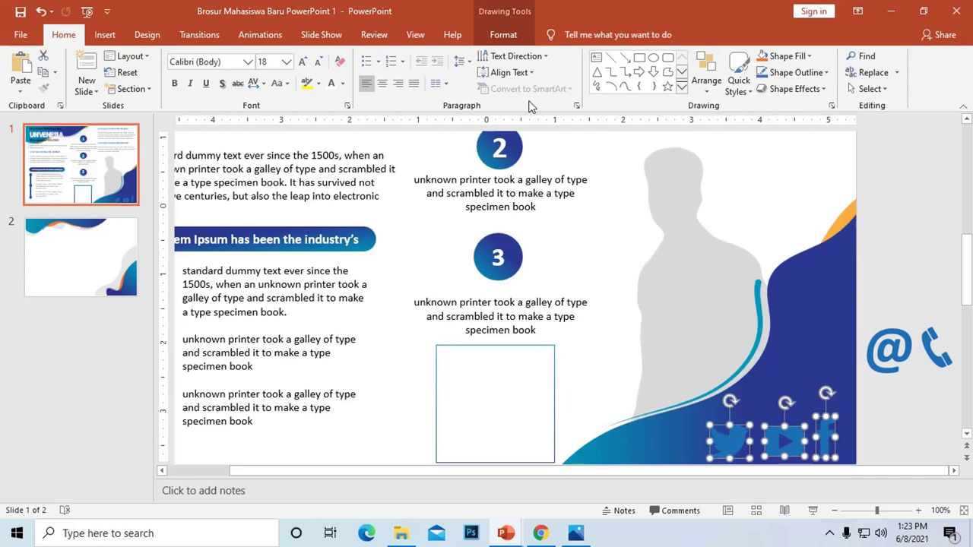
pyautogui.click(503, 35)
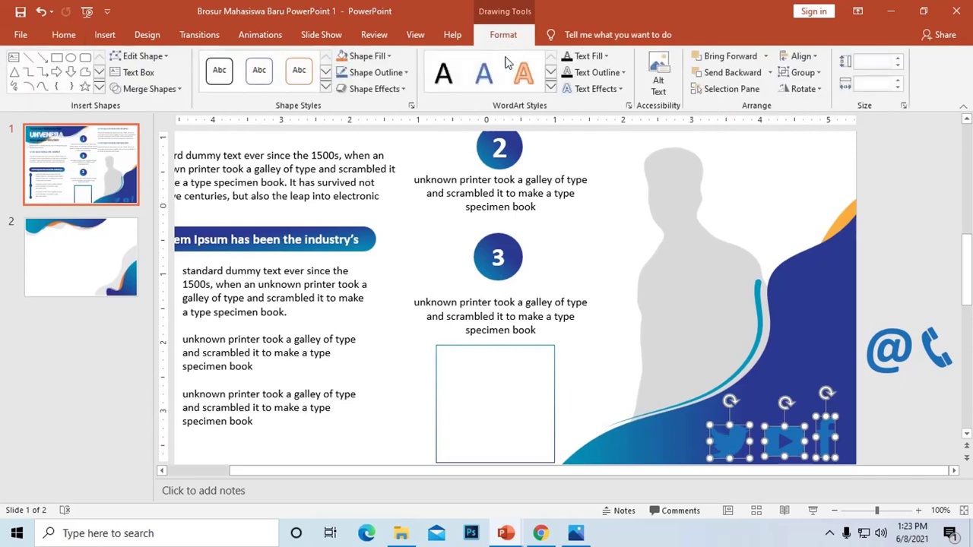
# Fill the three icons white, group them, and shrink them into the bottom-right corner
pyautogui.click(368, 56)
pyautogui.click(342, 88)
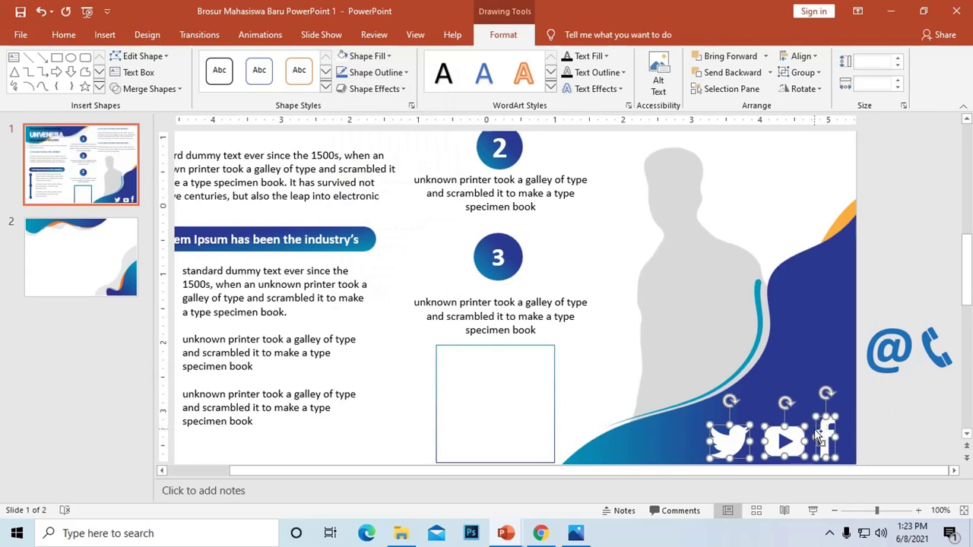
pyautogui.hotkey('ctrl', 'g')
pyautogui.moveTo(832, 416); pyautogui.dragTo(717, 447)
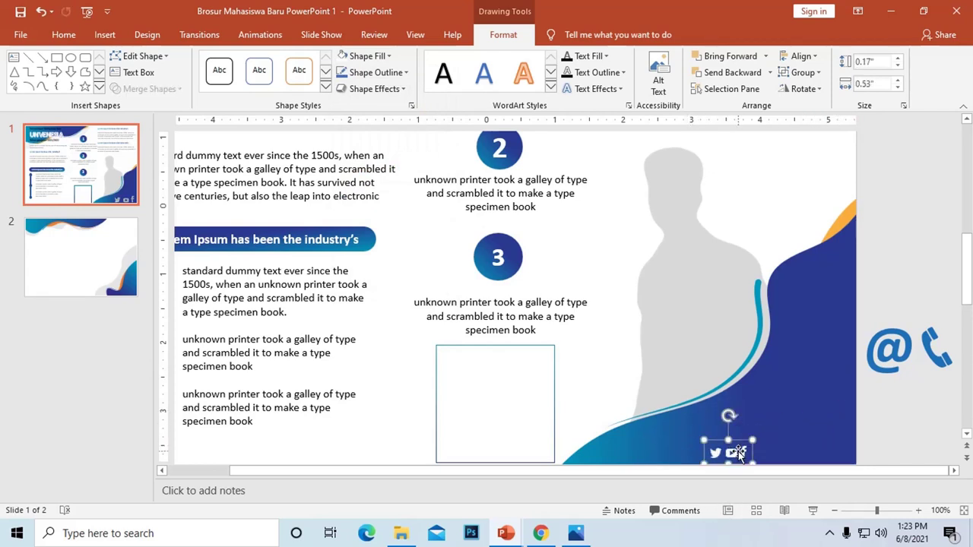
pyautogui.moveTo(731, 448)
pyautogui.mouseDown()
pyautogui.moveTo(819, 446)
pyautogui.moveTo(755, 417)
pyautogui.mouseUp()
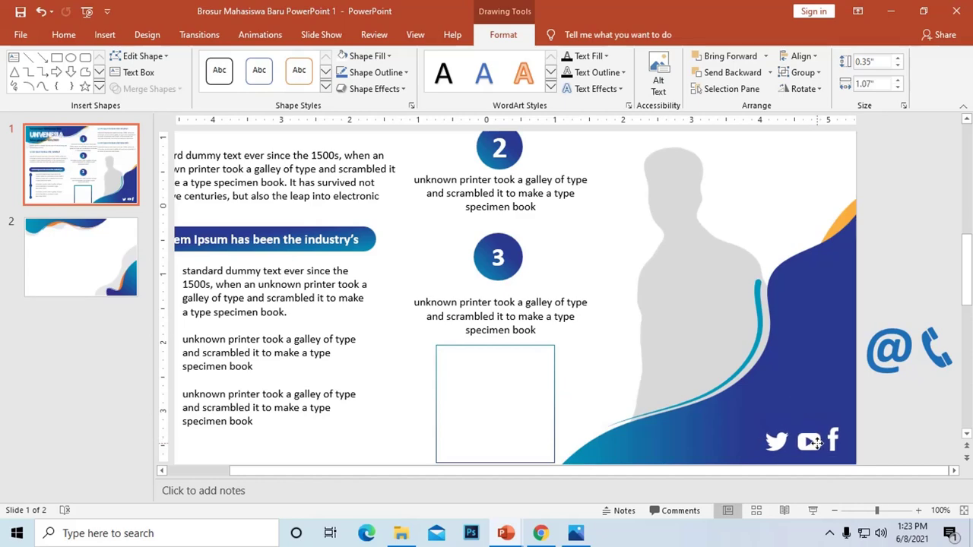
# Delete the @ and phone icons
pyautogui.click(886, 351)
pyautogui.scroll(-2, 885, 357)
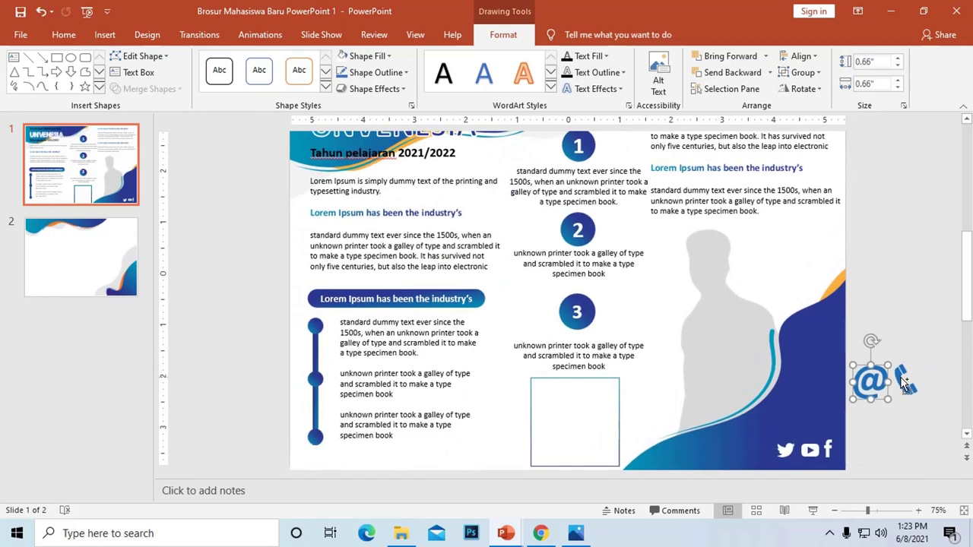
pyautogui.keyDown('shift'); pyautogui.click(901, 380); pyautogui.keyUp('shift')
pyautogui.press('Delete')
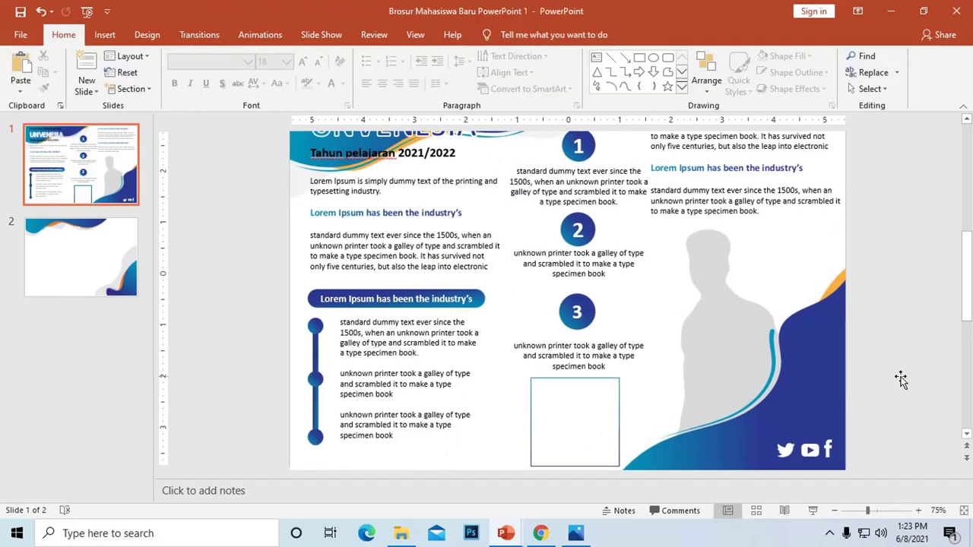
# Select the grey silhouette picture and open the Selection Pane
pyautogui.scroll(-2, 508, 274)
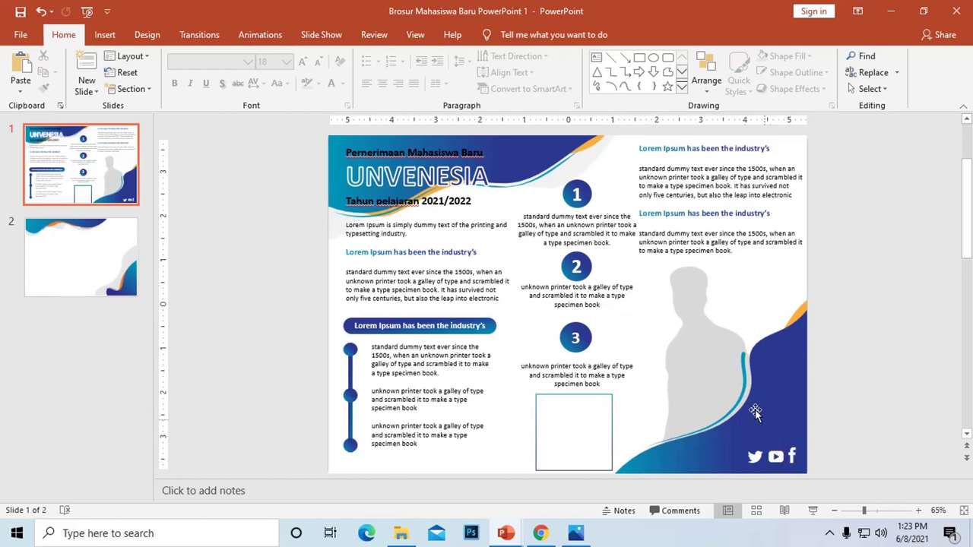
pyautogui.click(581, 393)
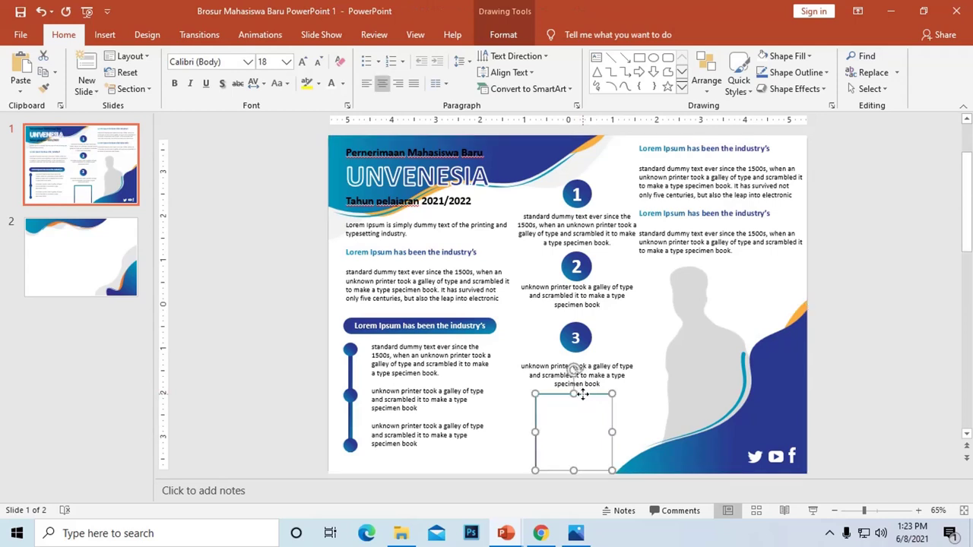
pyautogui.click(691, 312)
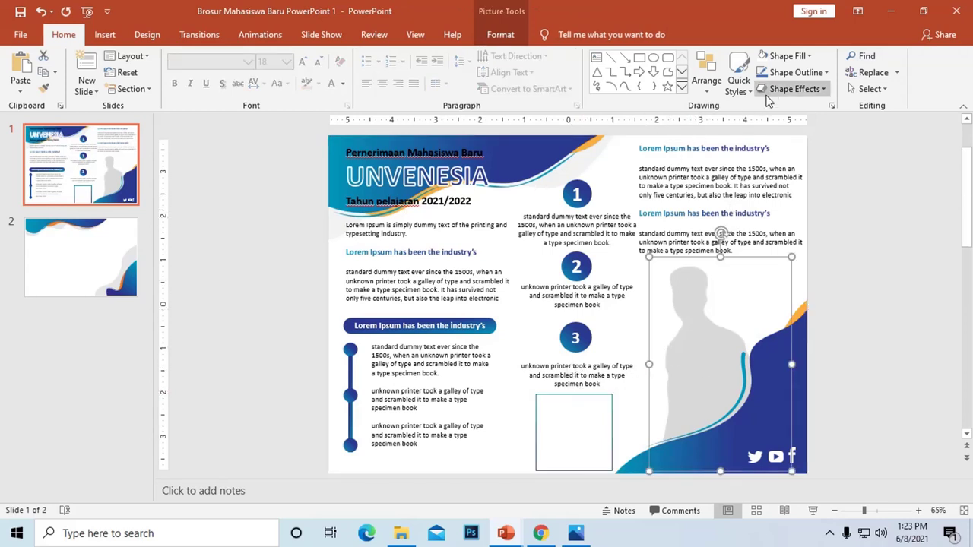
pyautogui.click(500, 34)
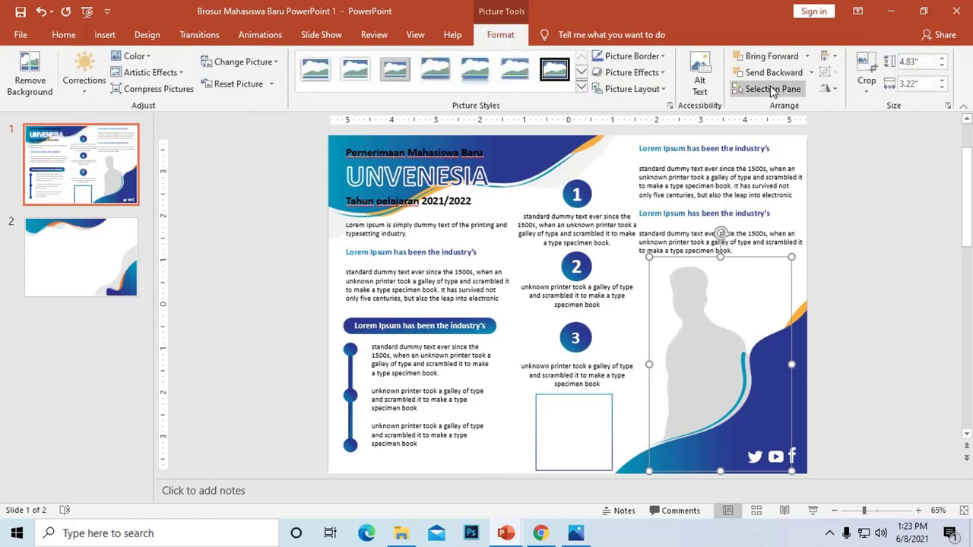
pyautogui.click(767, 89)
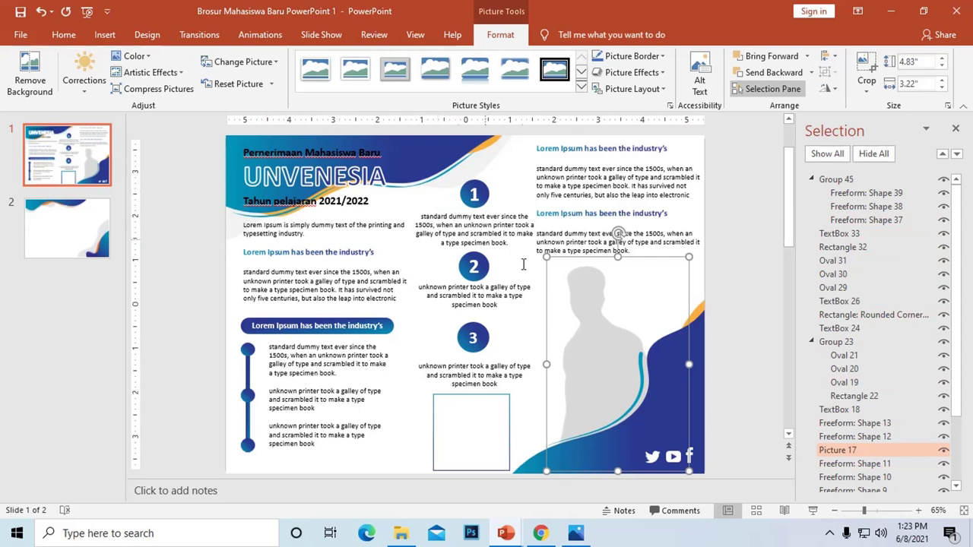
# Switch to slide 2 in the thumbnail panel
pyautogui.click(72, 228)
pyautogui.click(74, 156)
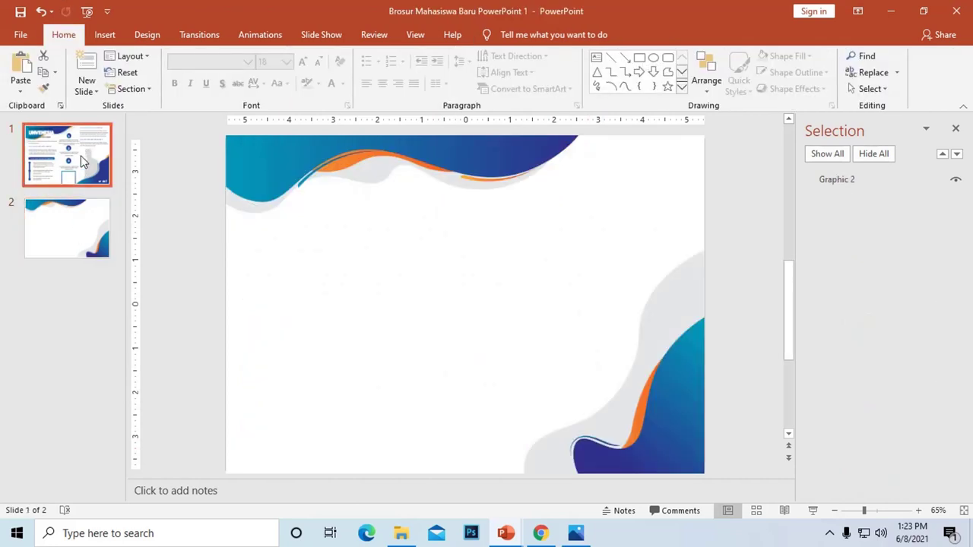
pyautogui.click(80, 207)
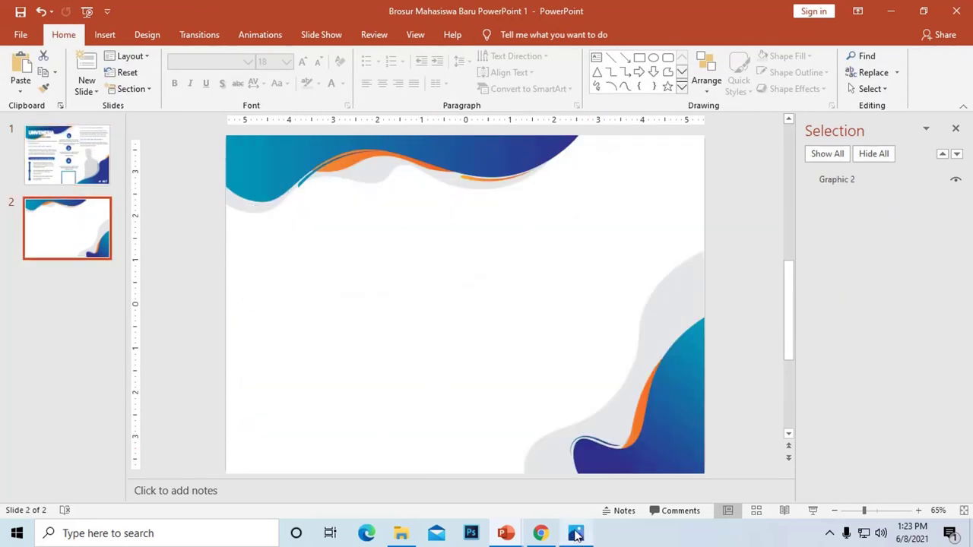
# In the PowerPoint 9 brochure, test moving slide 1's dark wave graphic, then return it
pyautogui.moveTo(511, 532)
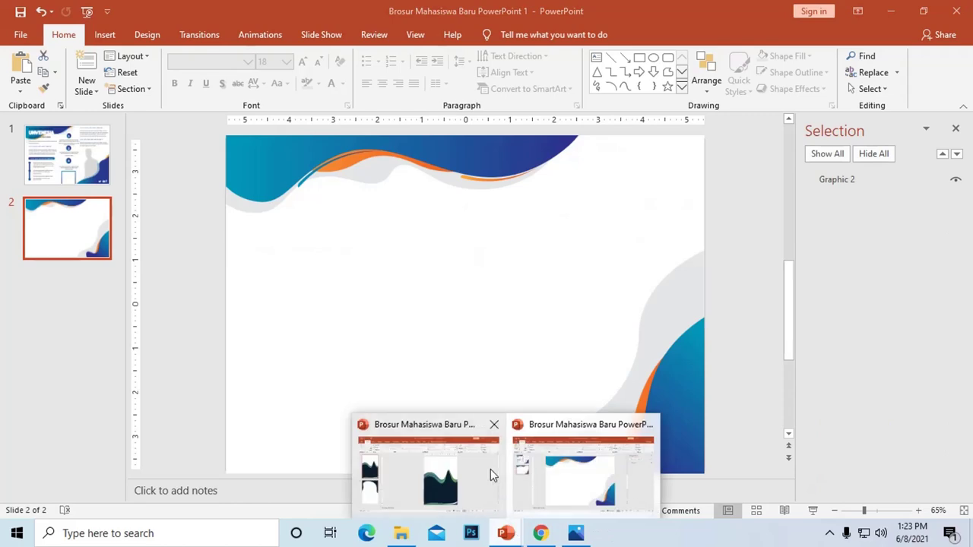
pyautogui.click(437, 443)
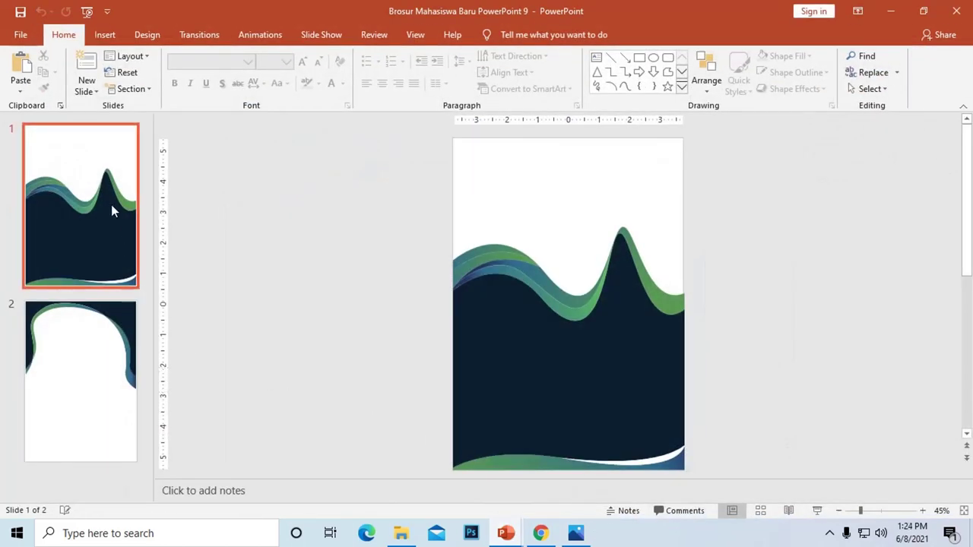
pyautogui.moveTo(621, 325); pyautogui.dragTo(353, 336)
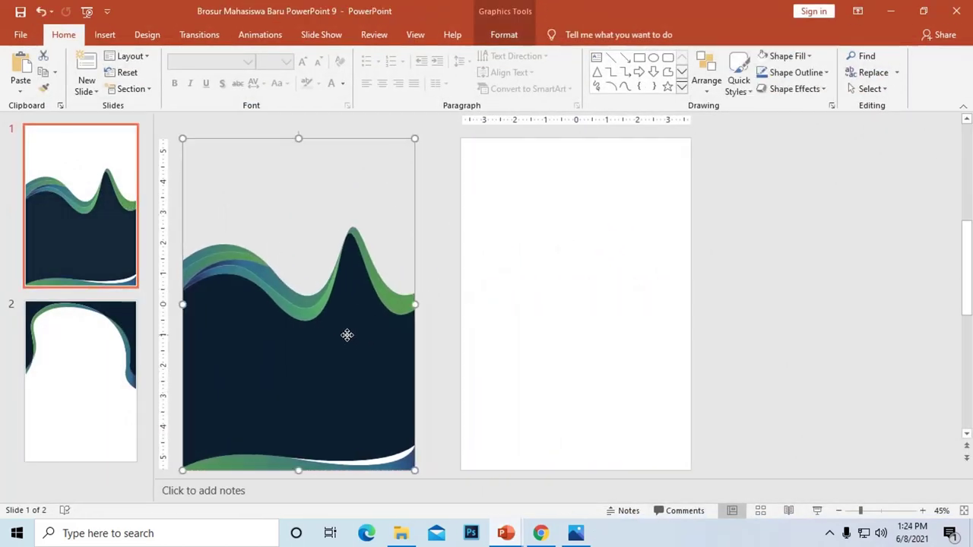
pyautogui.hotkey('ctrl', 'z')
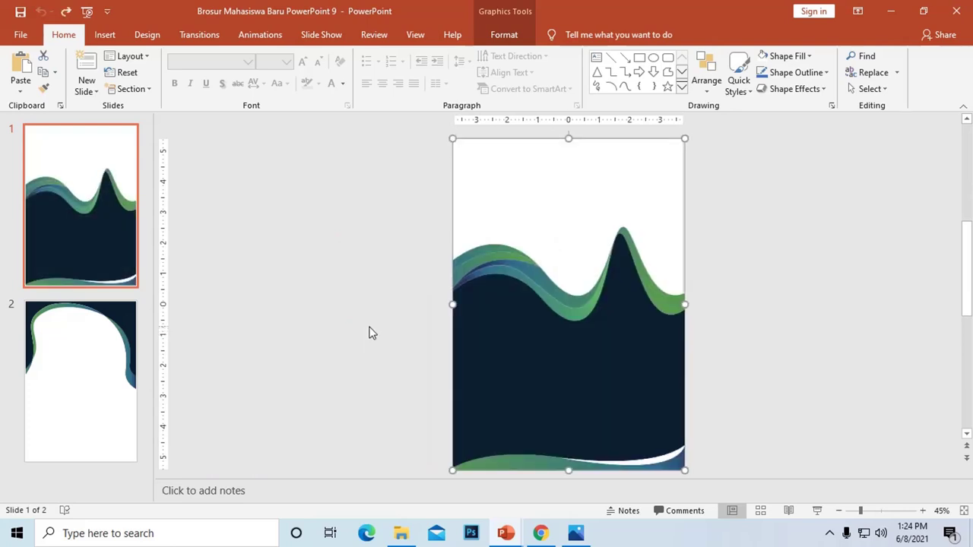
pyautogui.moveTo(541, 351); pyautogui.dragTo(328, 351)
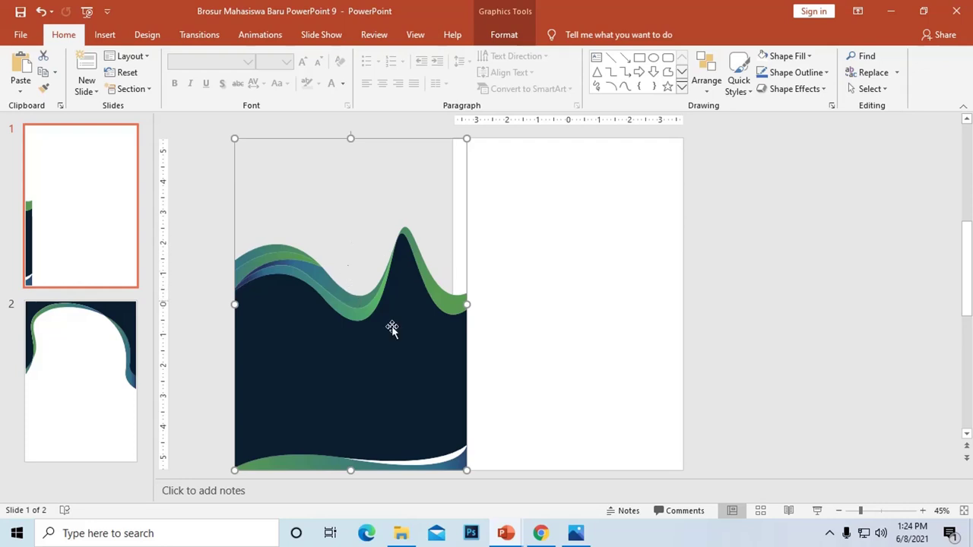
pyautogui.moveTo(388, 334); pyautogui.dragTo(578, 342)
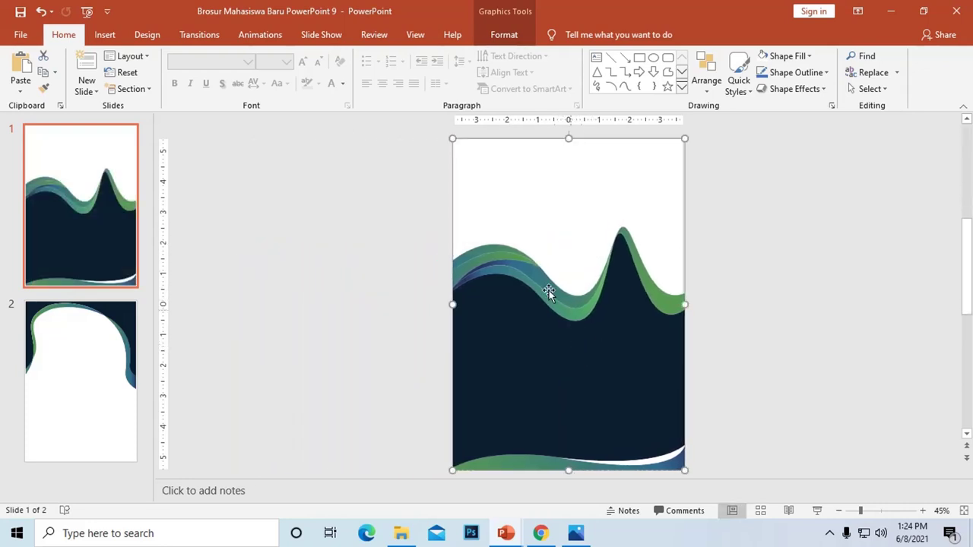
# Test moving slide 2's wave graphic, undo it, and go back to slide 1
pyautogui.click(60, 341)
pyautogui.moveTo(625, 183); pyautogui.dragTo(357, 238)
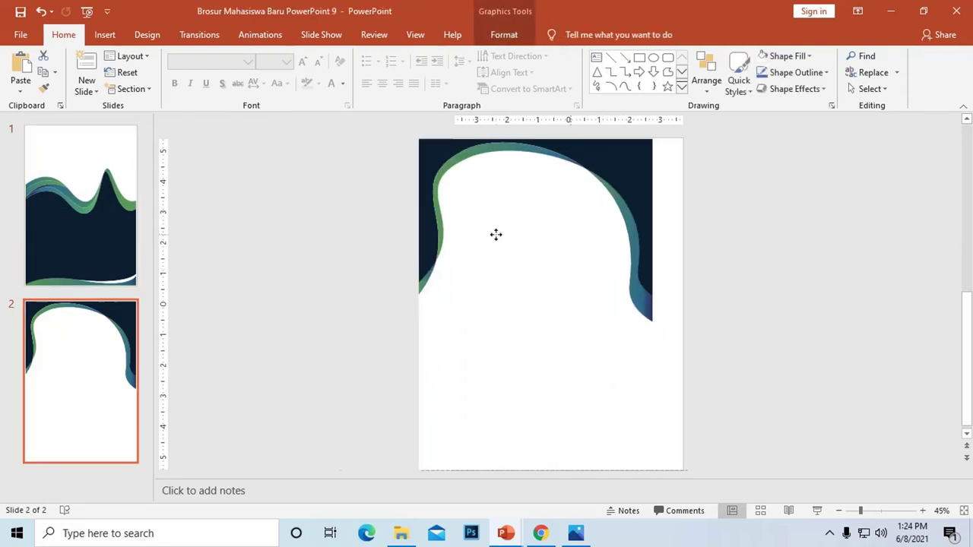
pyautogui.hotkey('ctrl', 'z')
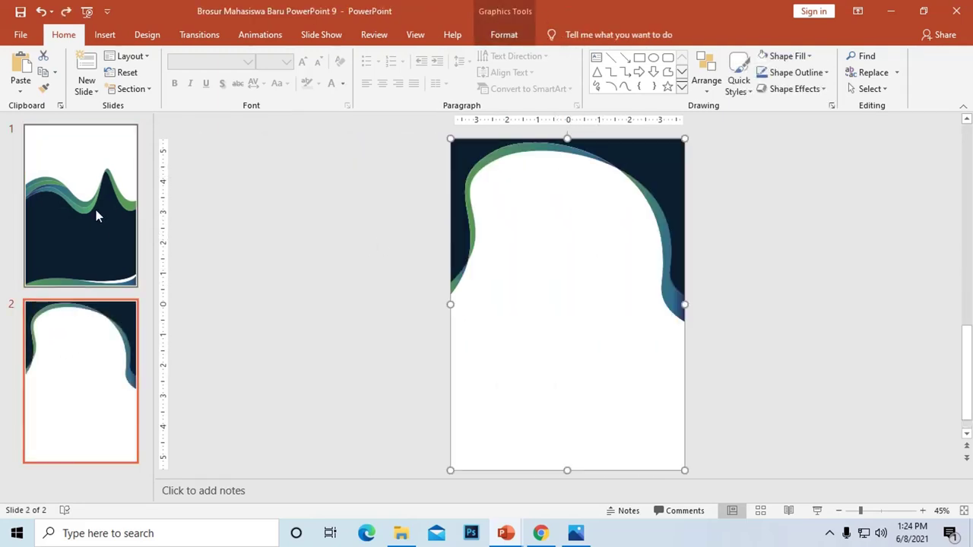
pyautogui.click(96, 210)
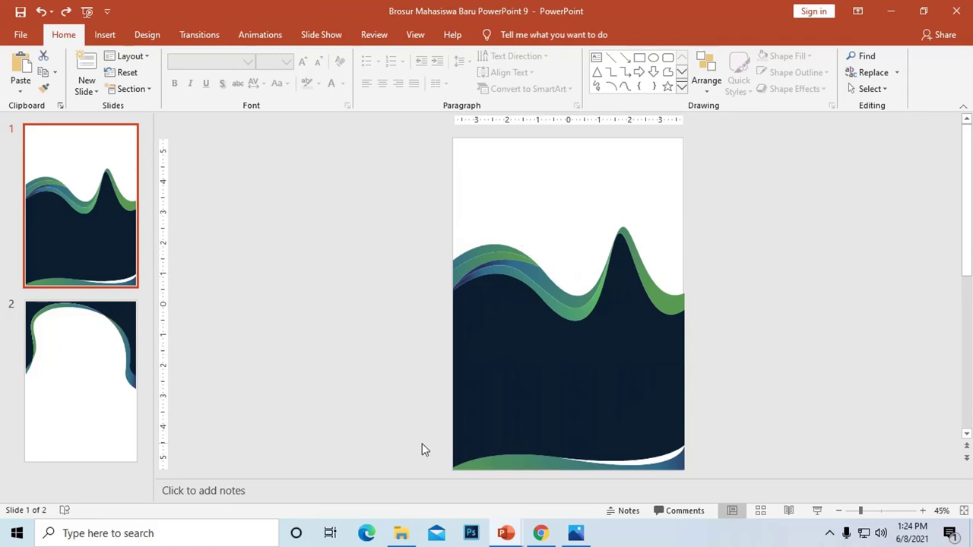
# Drag the building photo and 'model png Siluet' silhouette from the brochure folder onto slide 1
pyautogui.click(403, 533)
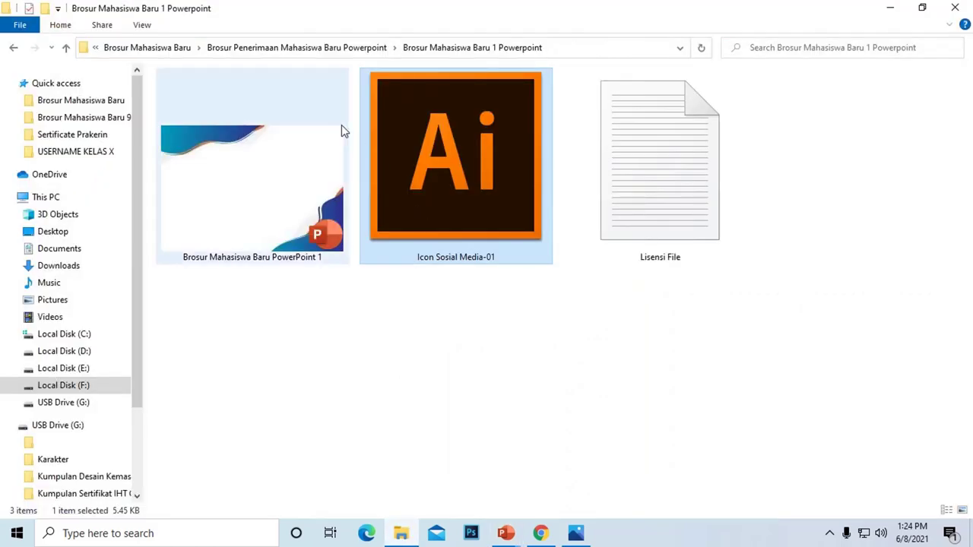
pyautogui.click(329, 48)
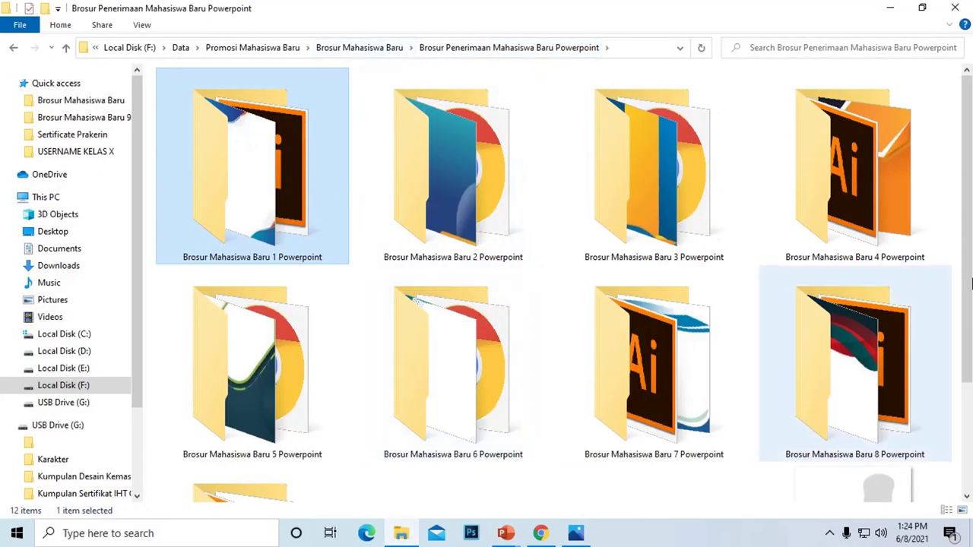
pyautogui.scroll(-2, 971, 368)
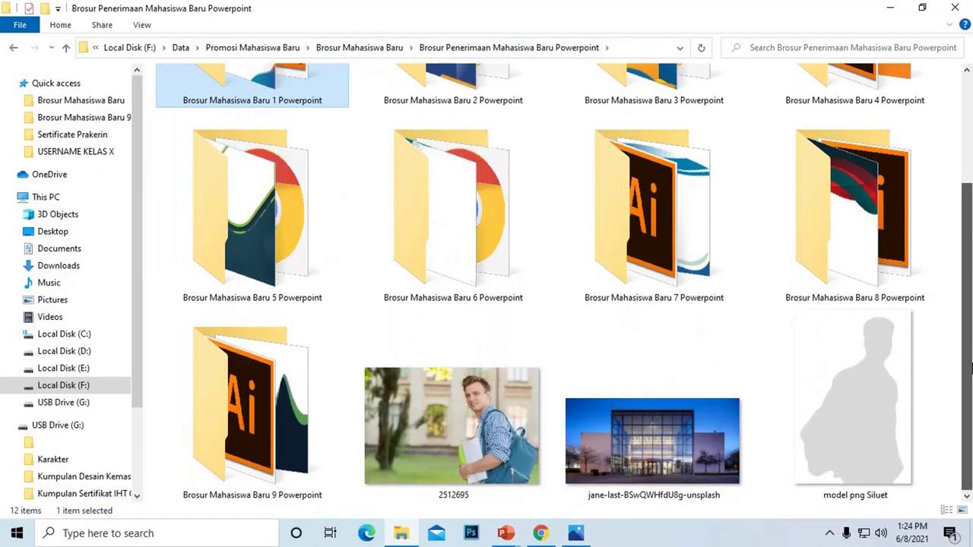
pyautogui.click(650, 431)
pyautogui.keyDown('ctrl'); pyautogui.click(852, 432); pyautogui.keyUp('ctrl')
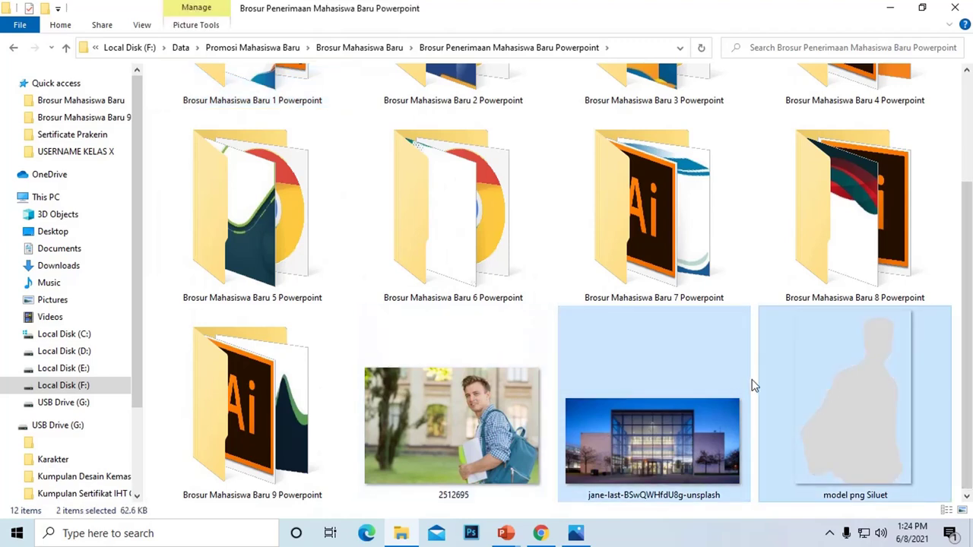
pyautogui.moveTo(852, 428)
pyautogui.mouseDown()
pyautogui.moveTo(568, 483)
pyautogui.moveTo(514, 540)
pyautogui.moveTo(437, 468)
pyautogui.moveTo(502, 539)
pyautogui.moveTo(419, 473)
pyautogui.mouseUp()
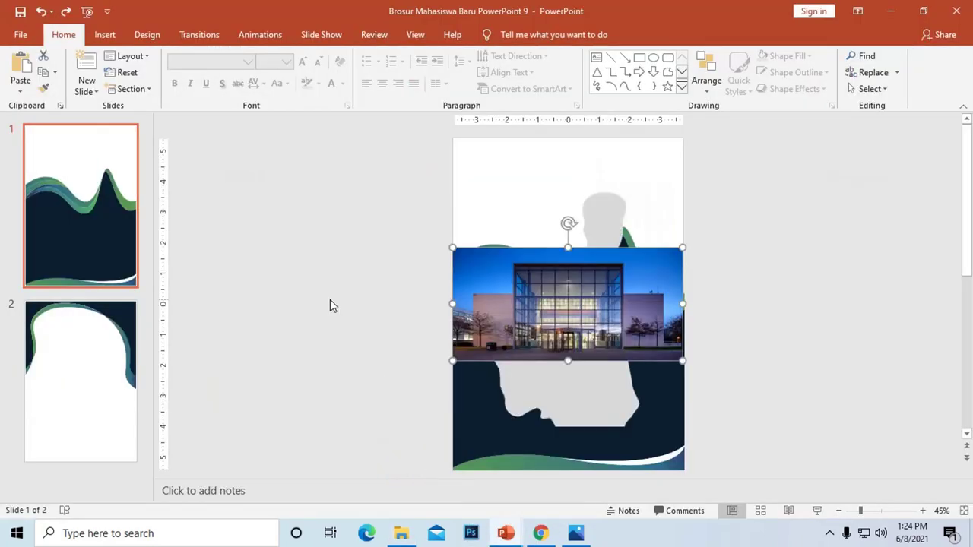
# Shrink the silhouette, send it behind the wave, and place it above the wave's left side
pyautogui.moveTo(583, 297); pyautogui.dragTo(916, 229)
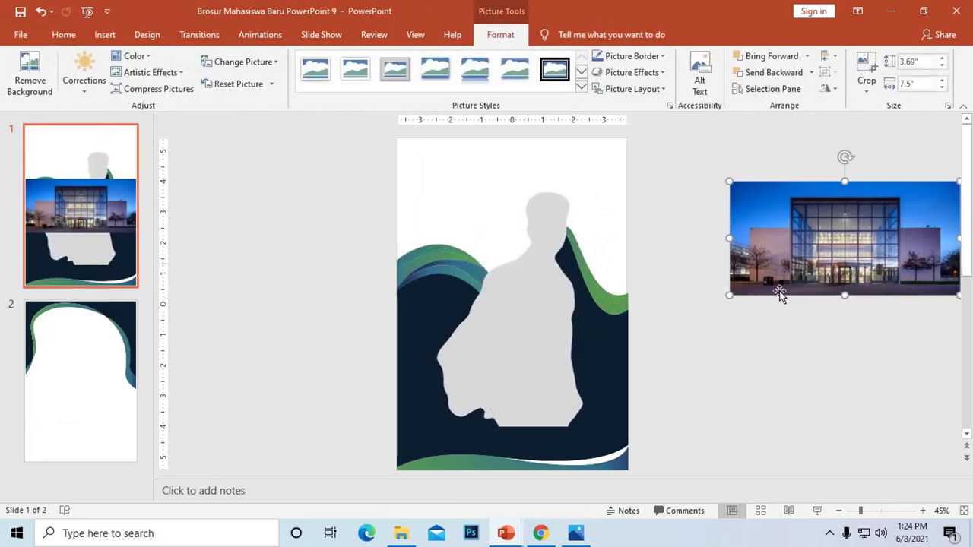
pyautogui.moveTo(532, 322); pyautogui.dragTo(519, 247)
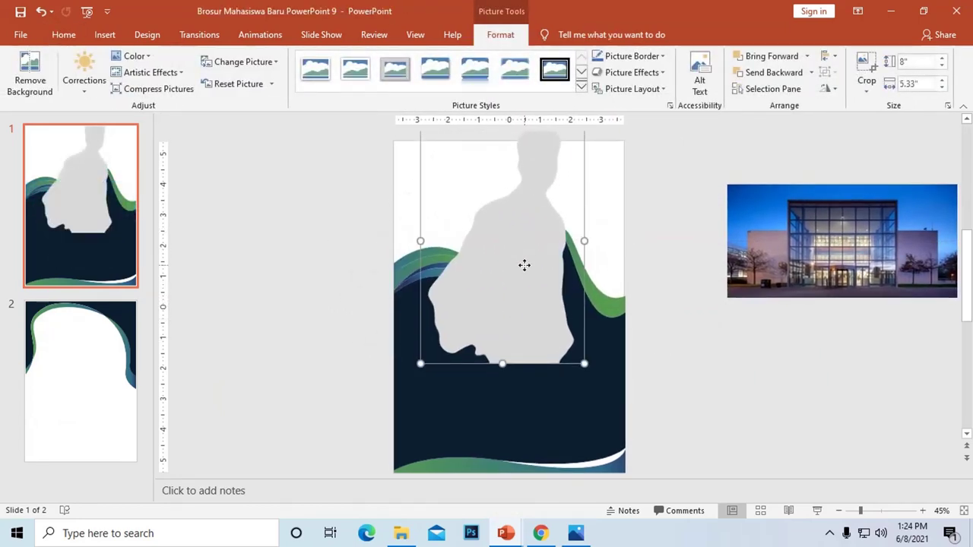
pyautogui.rightClick(523, 265)
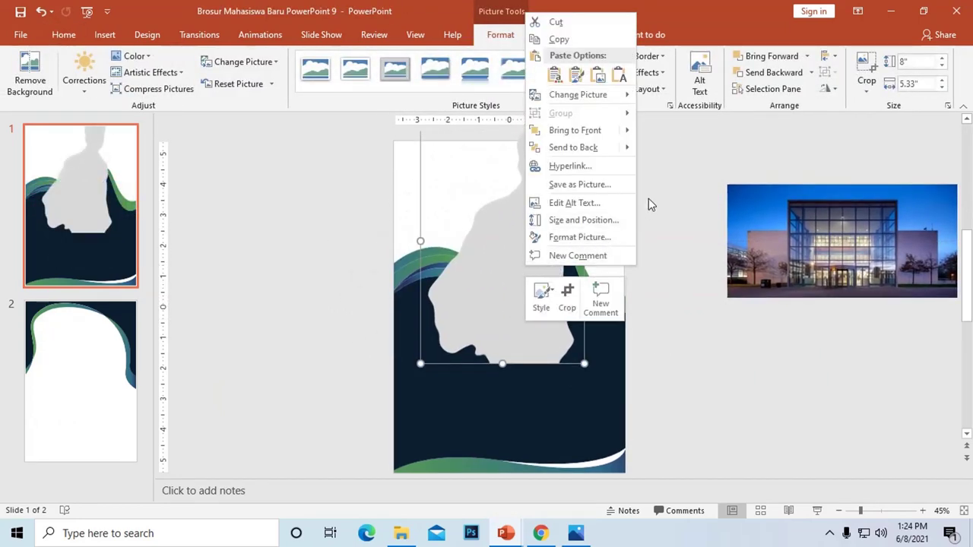
pyautogui.click(573, 148)
pyautogui.click(502, 200)
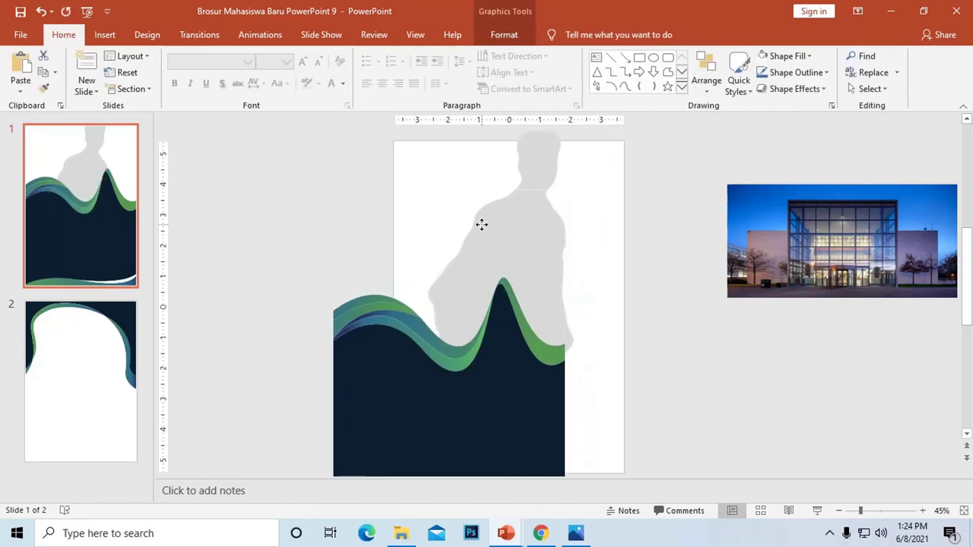
pyautogui.moveTo(544, 136); pyautogui.dragTo(489, 176)
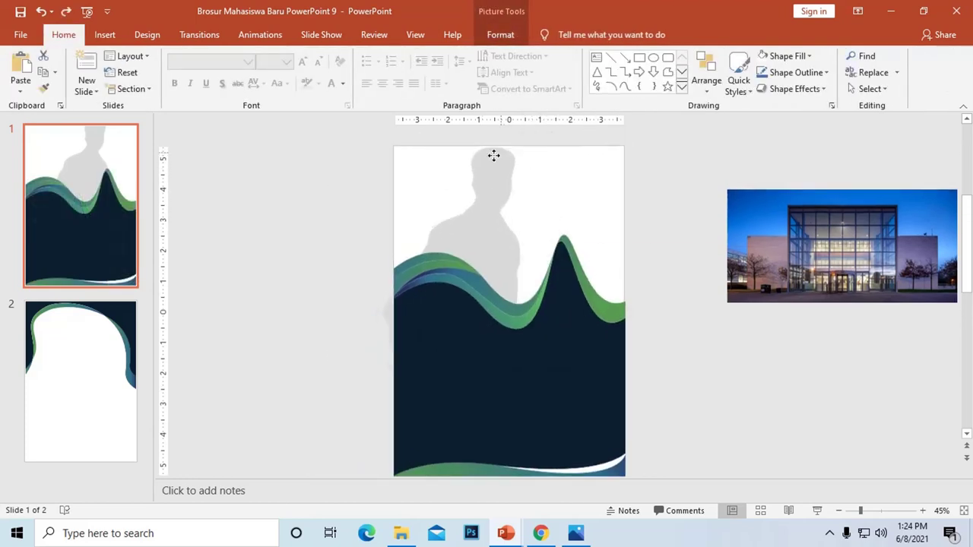
pyautogui.moveTo(525, 406)
pyautogui.mouseDown()
pyautogui.moveTo(454, 311)
pyautogui.moveTo(451, 278)
pyautogui.mouseUp()
pyautogui.moveTo(376, 250); pyautogui.dragTo(409, 245)
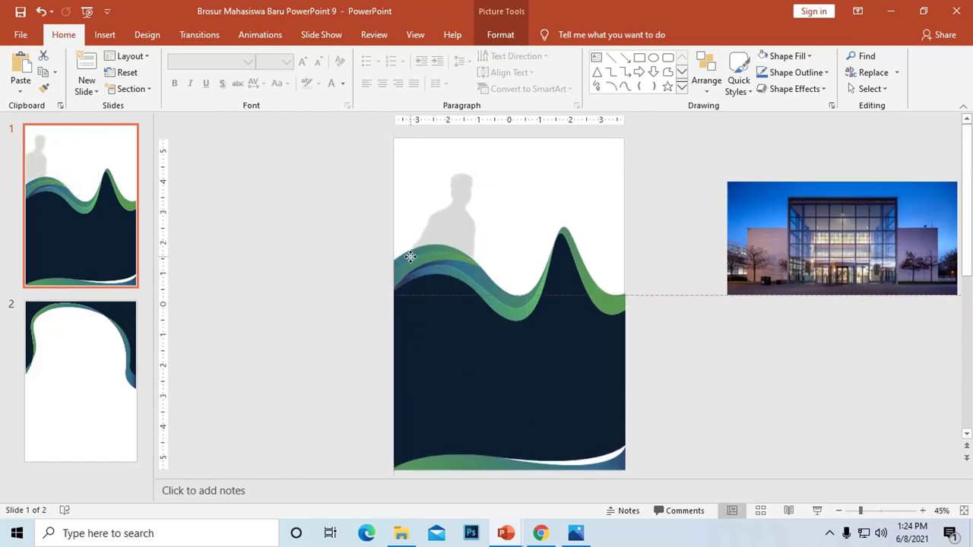
# Enlarge the building photo across the slide top and send it to the back
pyautogui.moveTo(831, 243)
pyautogui.mouseDown()
pyautogui.moveTo(484, 190)
pyautogui.moveTo(495, 192)
pyautogui.mouseUp()
pyautogui.moveTo(683, 254); pyautogui.dragTo(847, 335)
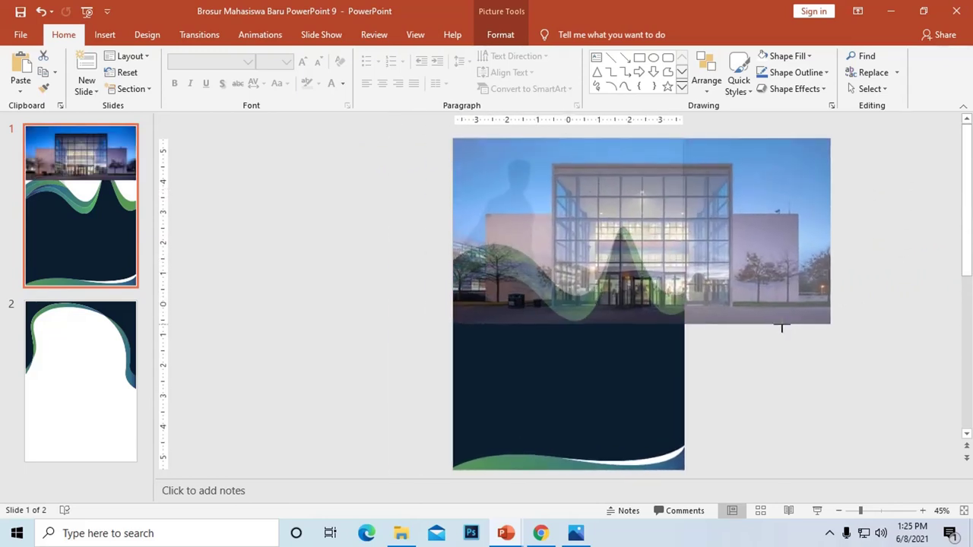
pyautogui.moveTo(754, 278); pyautogui.dragTo(690, 274)
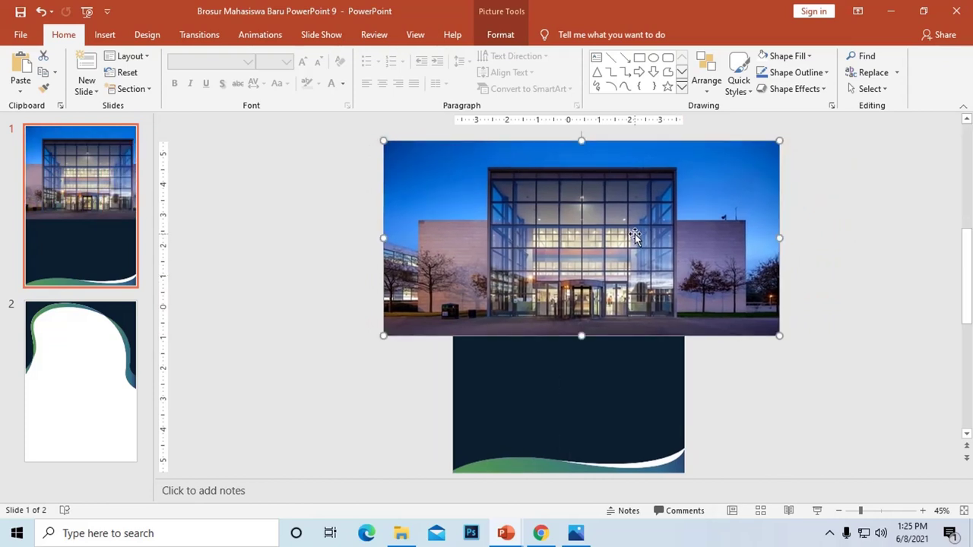
pyautogui.rightClick(634, 232)
pyautogui.click(683, 367)
pyautogui.click(914, 271)
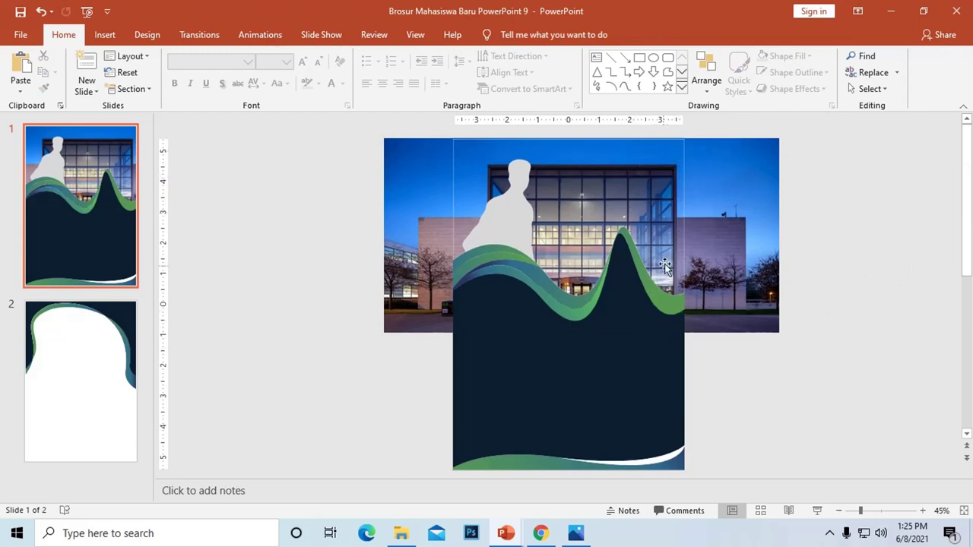
# Toggle cropping off the building photo and preview its picture styles
pyautogui.click(723, 204)
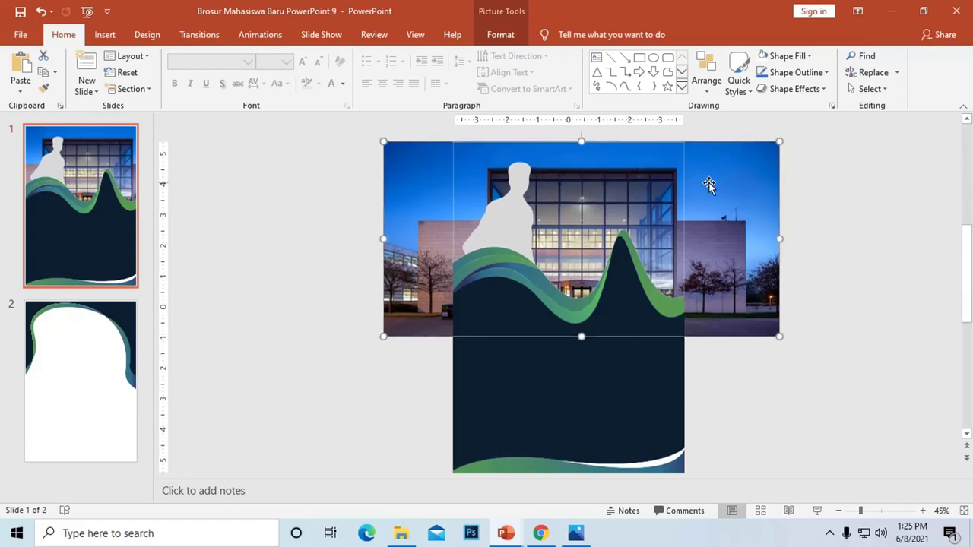
pyautogui.doubleClick(709, 183)
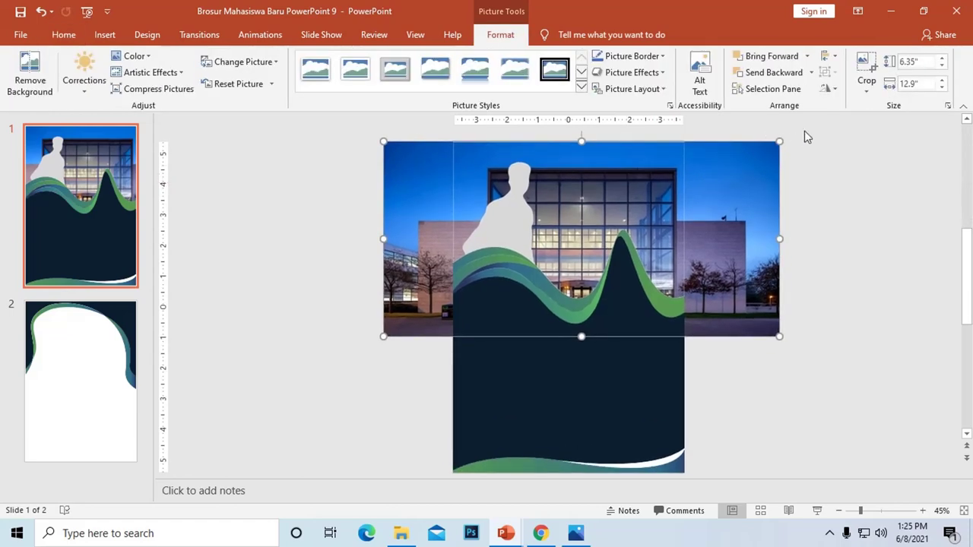
pyautogui.click(866, 67)
pyautogui.click(836, 203)
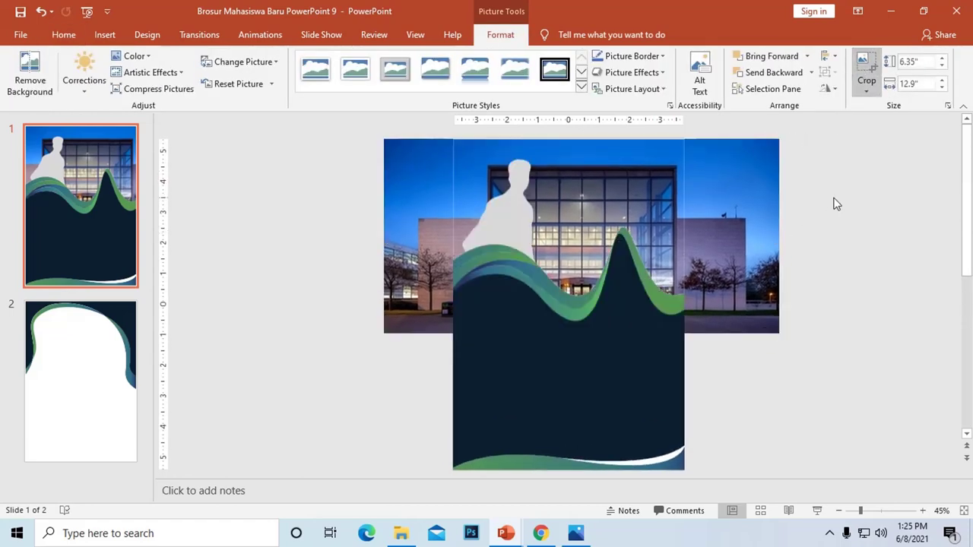
pyautogui.click(724, 206)
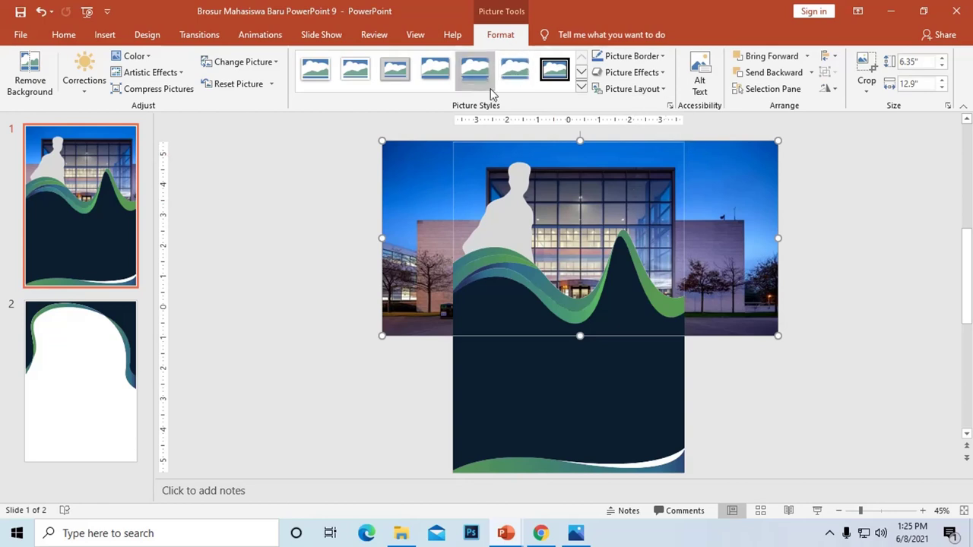
pyautogui.click(554, 69)
pyautogui.click(581, 89)
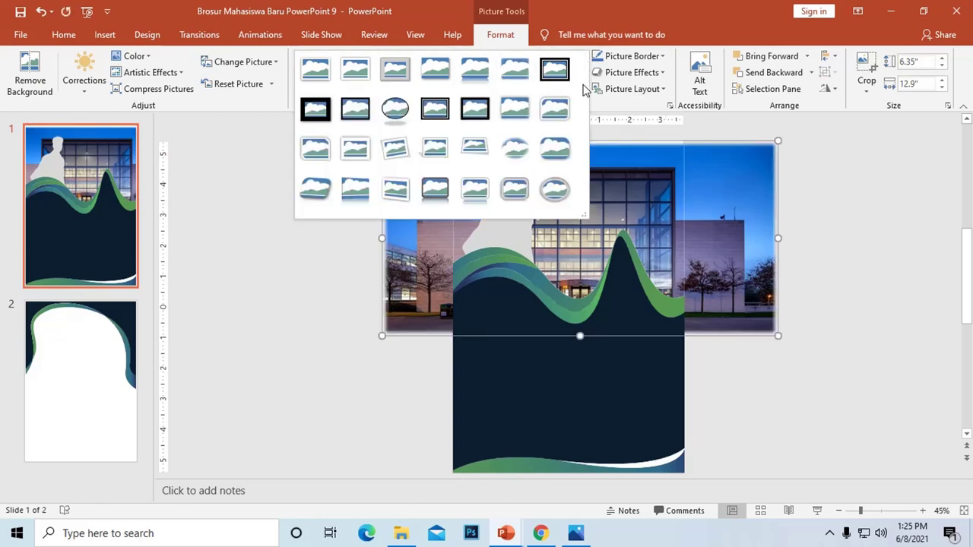
# Give the building photo the first blue Glow variation
pyautogui.click(642, 73)
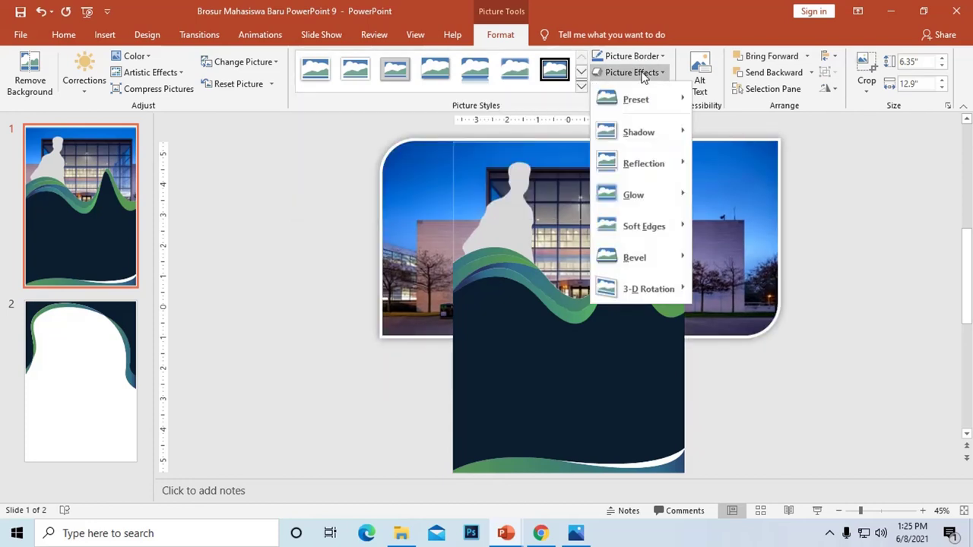
pyautogui.moveTo(660, 97)
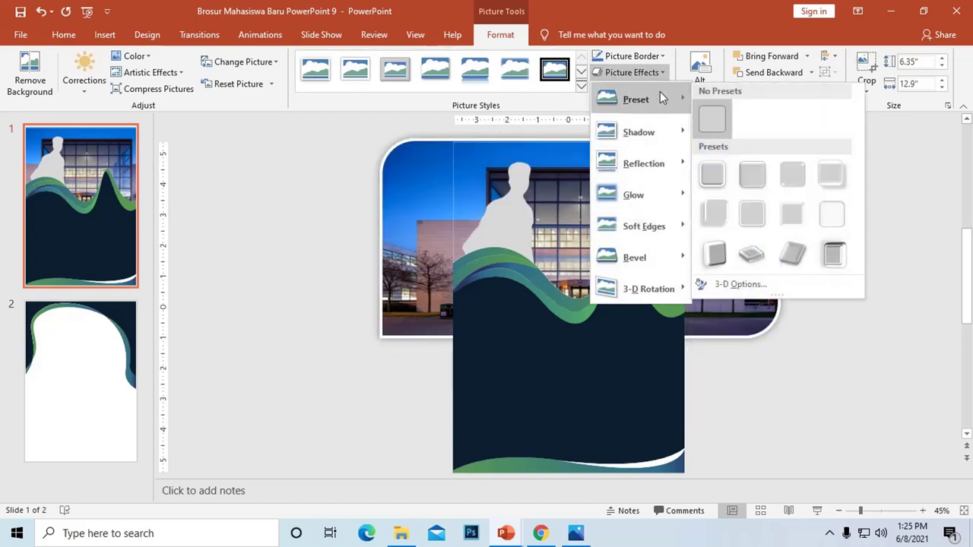
pyautogui.moveTo(650, 274)
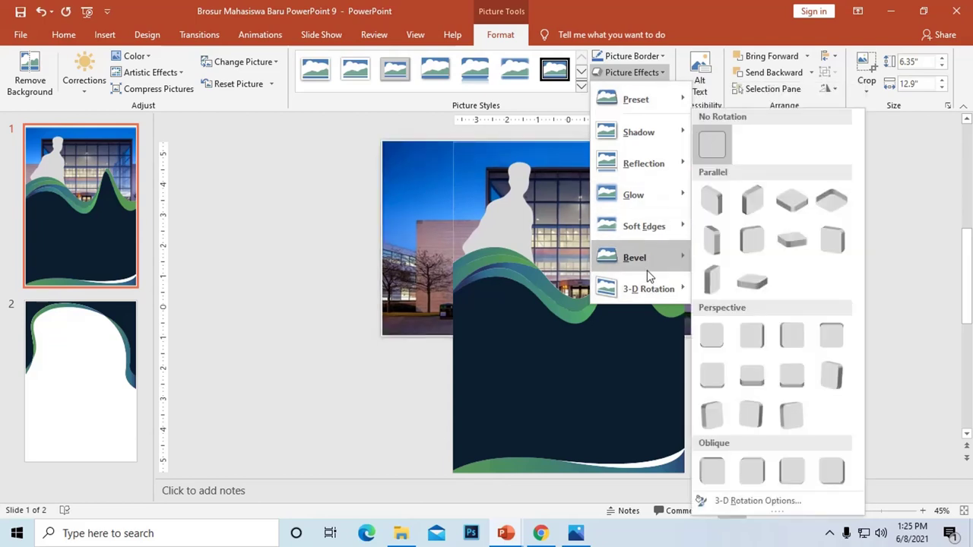
pyautogui.moveTo(650, 142)
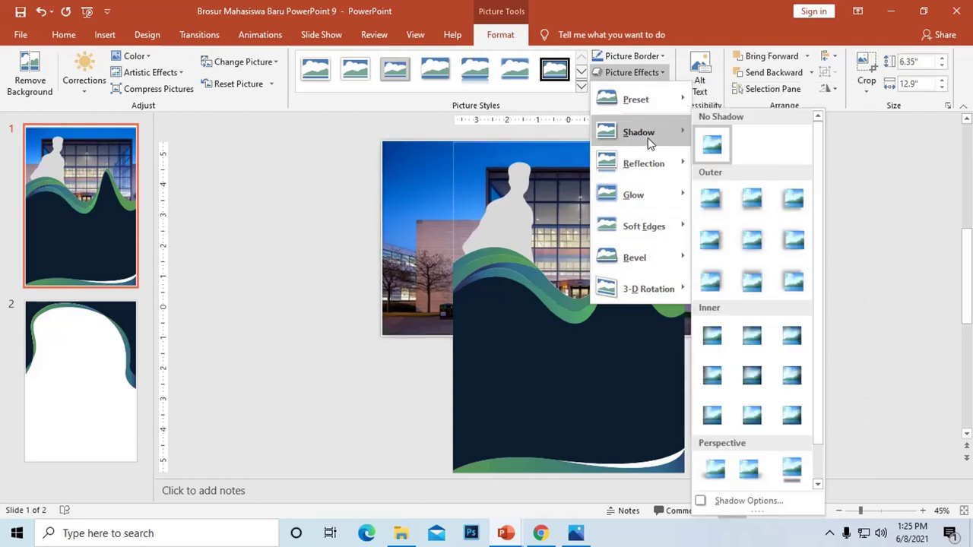
pyautogui.moveTo(641, 204)
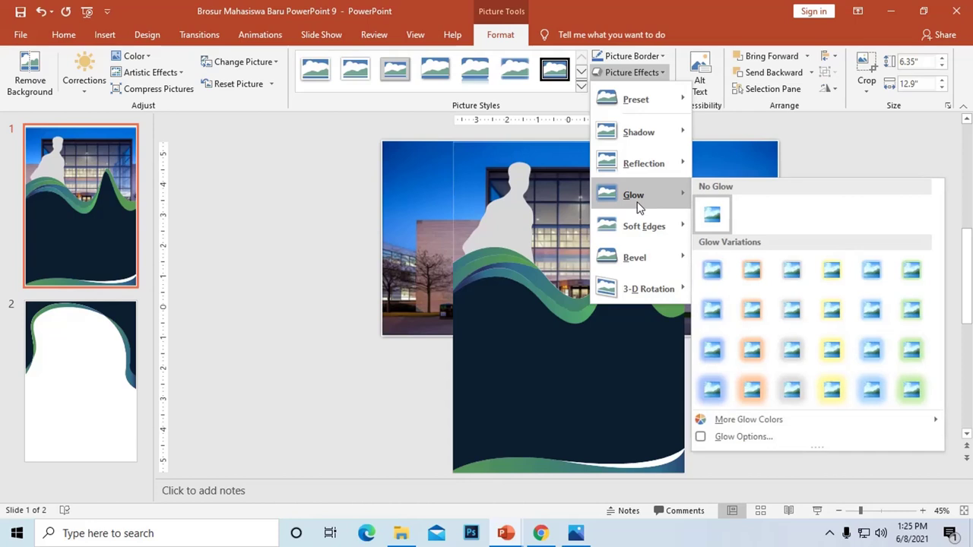
pyautogui.click(704, 278)
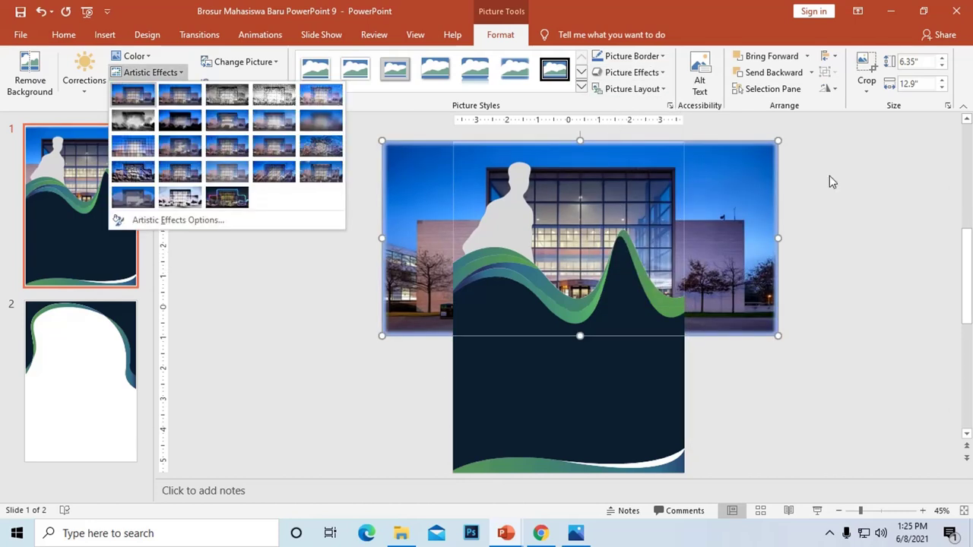
# Apply the Blur artistic effect to the photo and show its settings at Radius 10
pyautogui.click(755, 158)
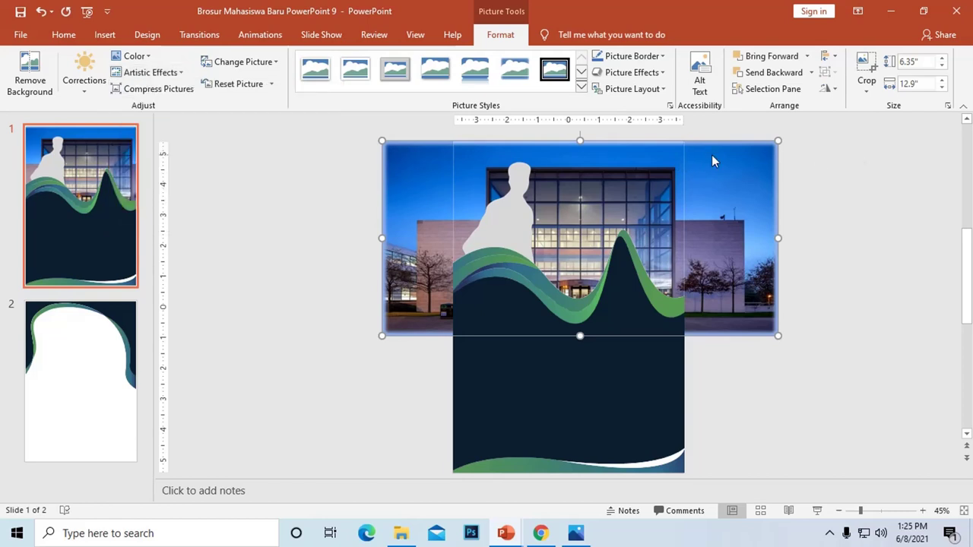
pyautogui.click(151, 61)
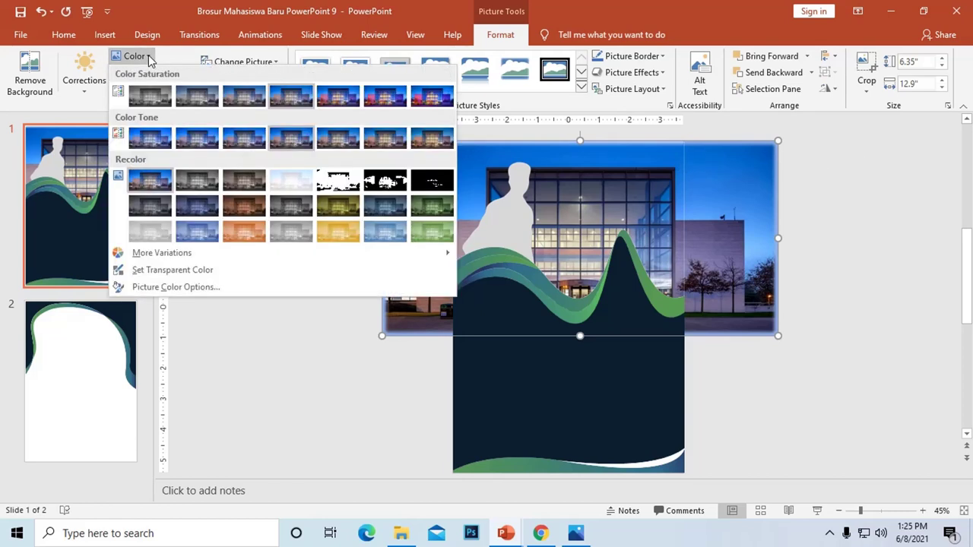
pyautogui.click(181, 57)
pyautogui.click(151, 56)
pyautogui.click(183, 57)
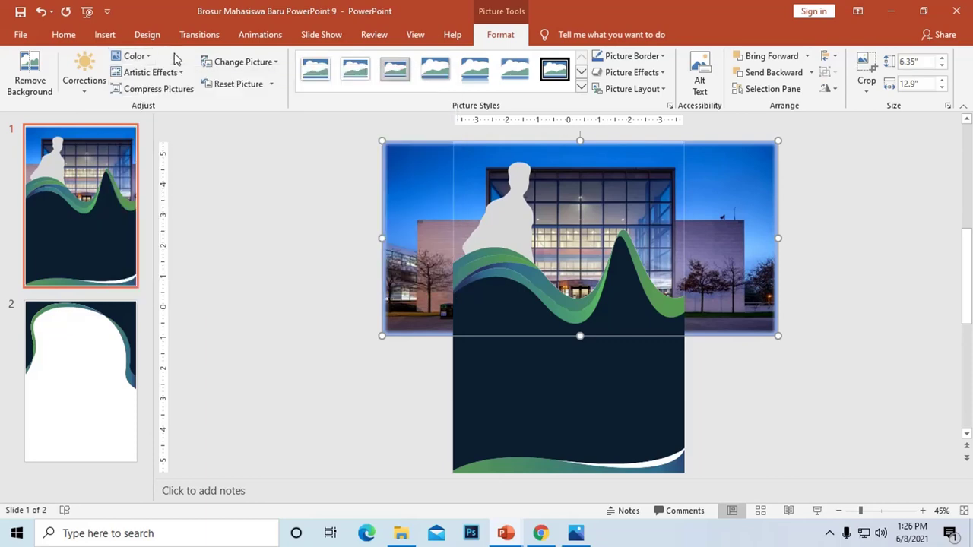
pyautogui.click(164, 76)
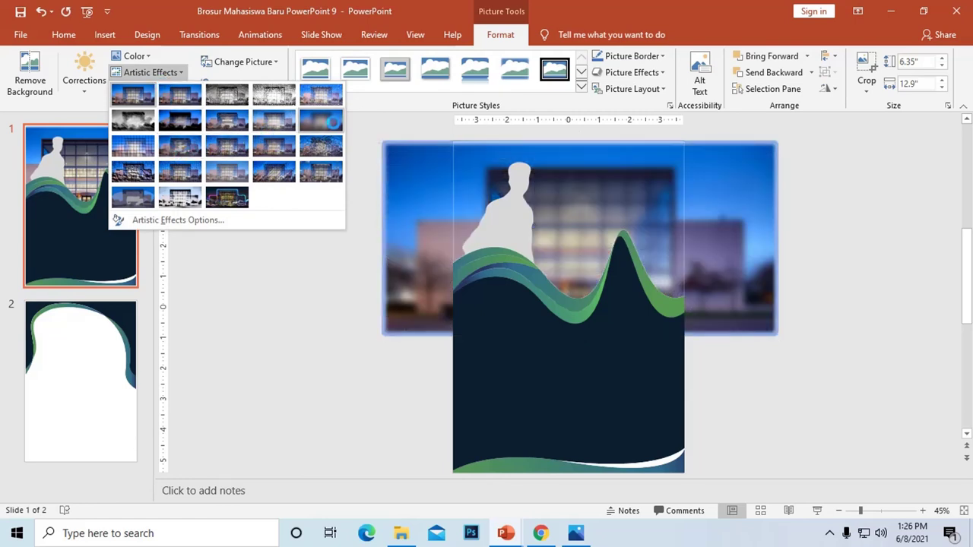
pyautogui.click(321, 120)
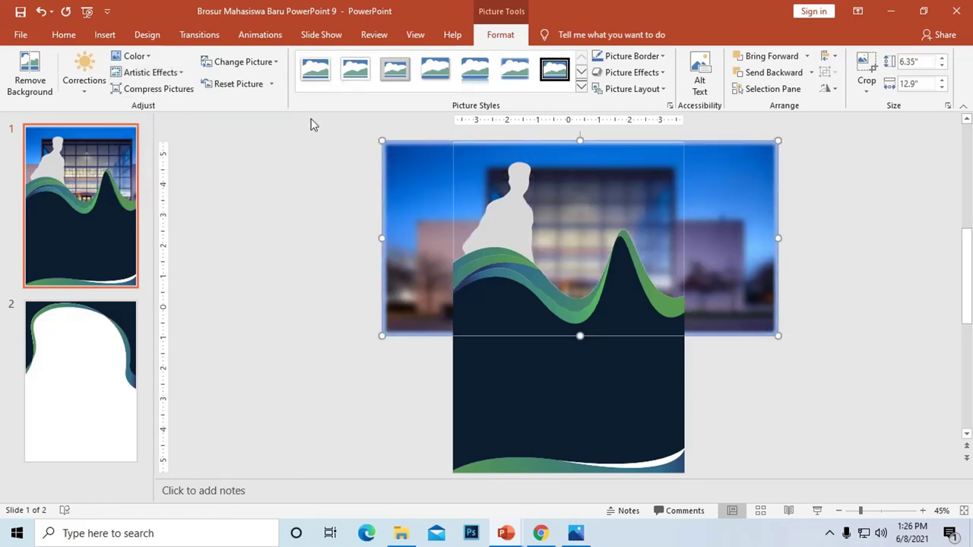
pyautogui.click(163, 74)
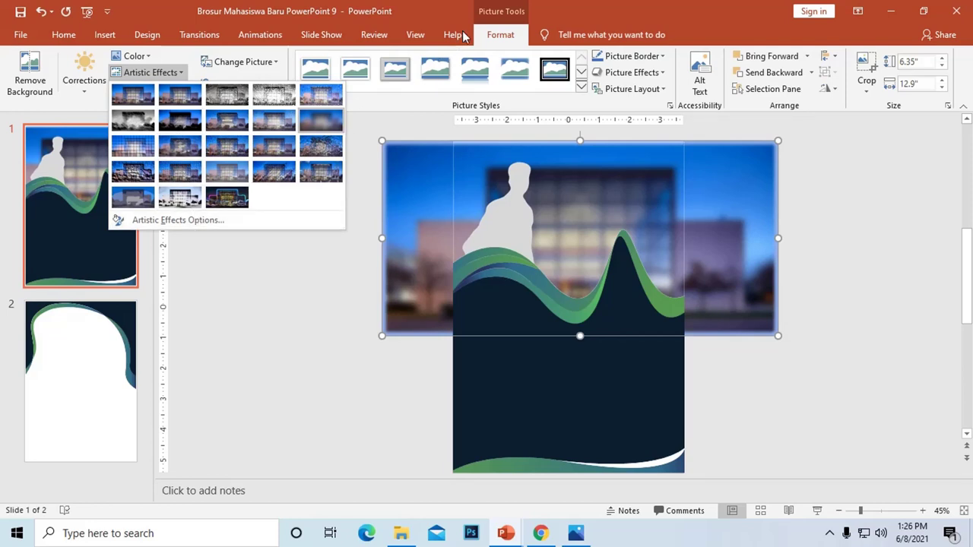
pyautogui.click(207, 222)
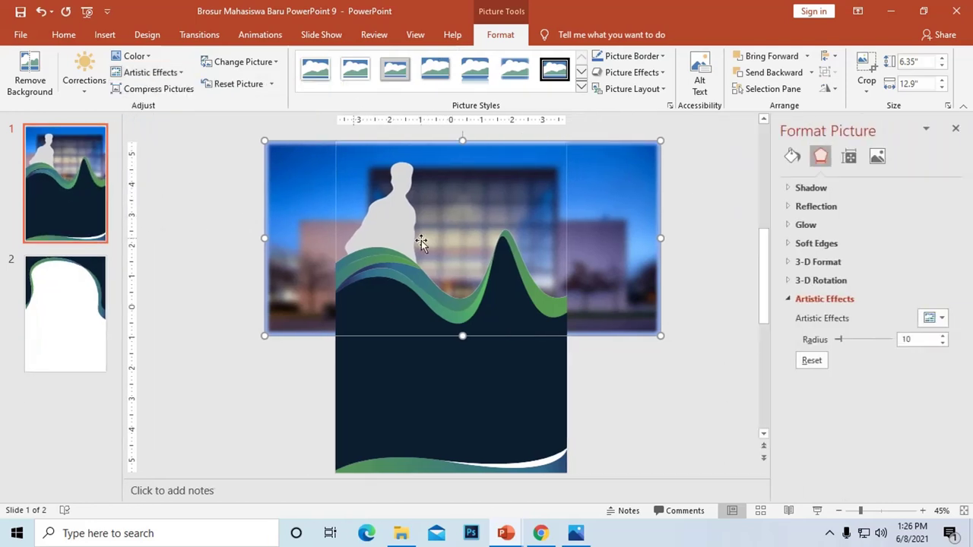
# Raise the photo's blur radius to 23 and crop both sides to the template width
pyautogui.moveTo(839, 340); pyautogui.dragTo(846, 339)
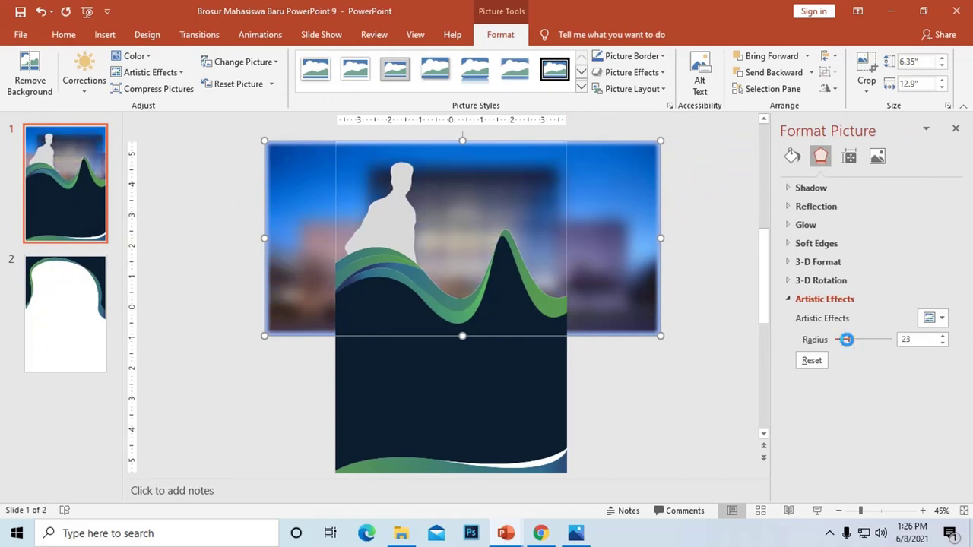
pyautogui.click(865, 90)
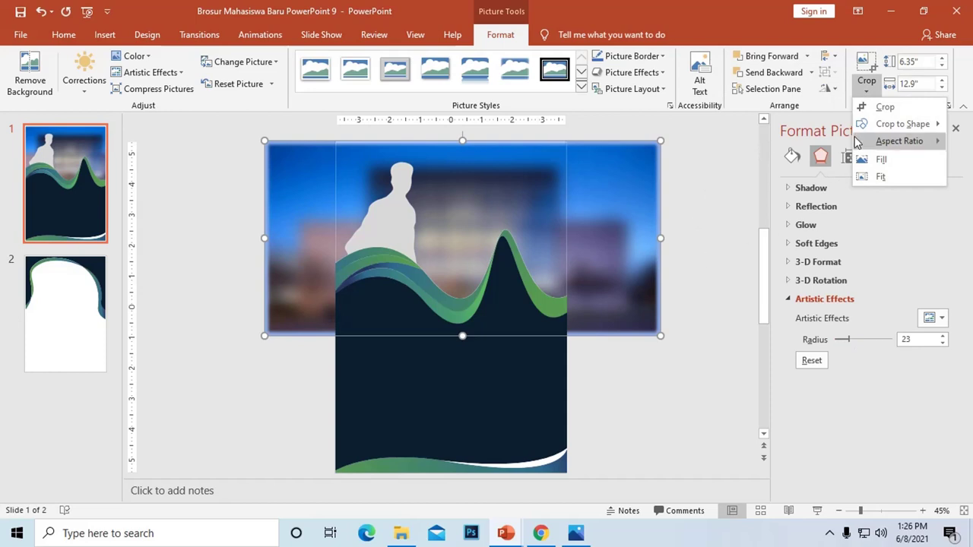
pyautogui.click(867, 107)
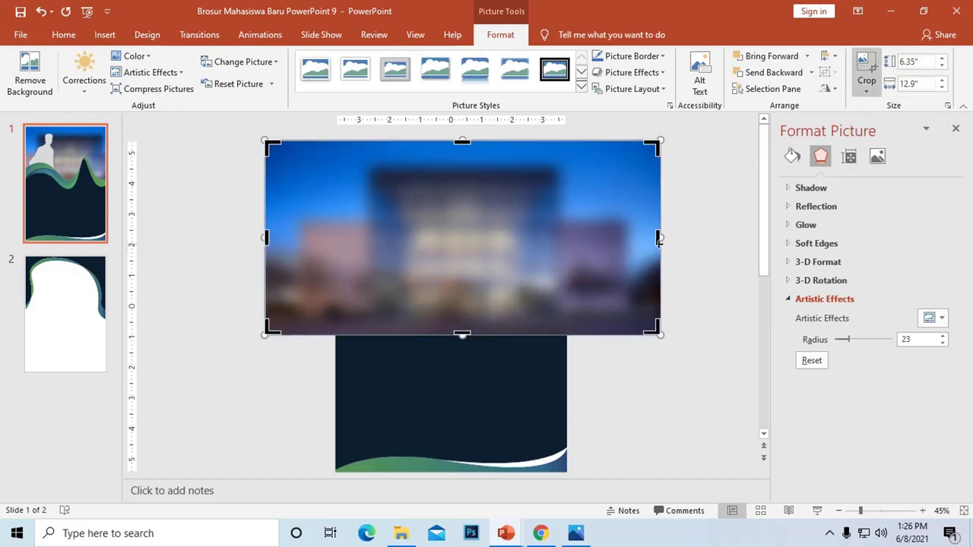
pyautogui.moveTo(658, 237); pyautogui.dragTo(567, 250)
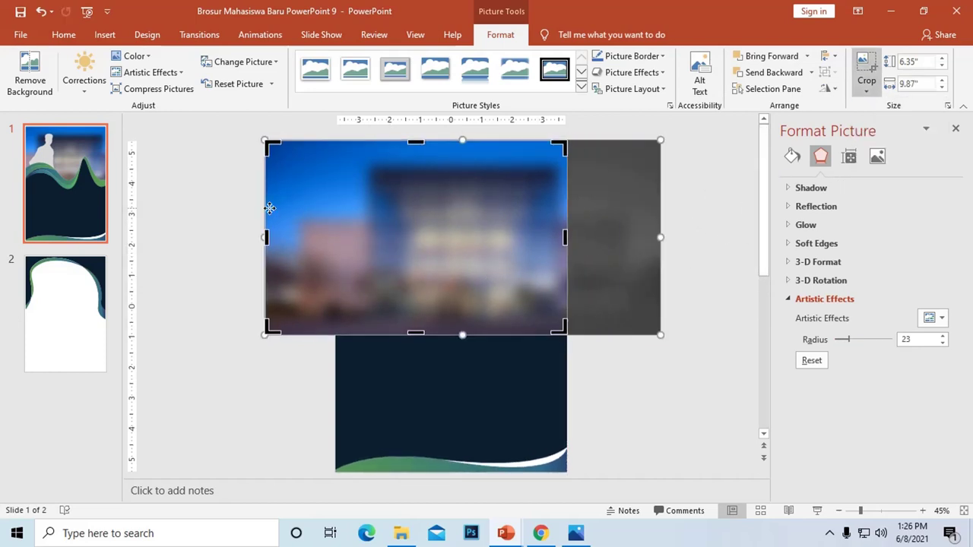
pyautogui.moveTo(282, 235); pyautogui.dragTo(336, 235)
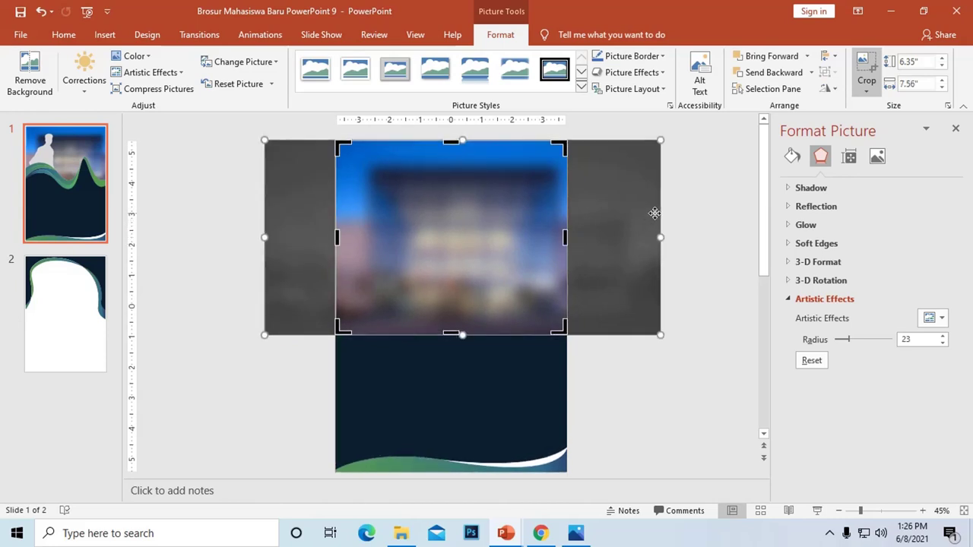
pyautogui.click(711, 202)
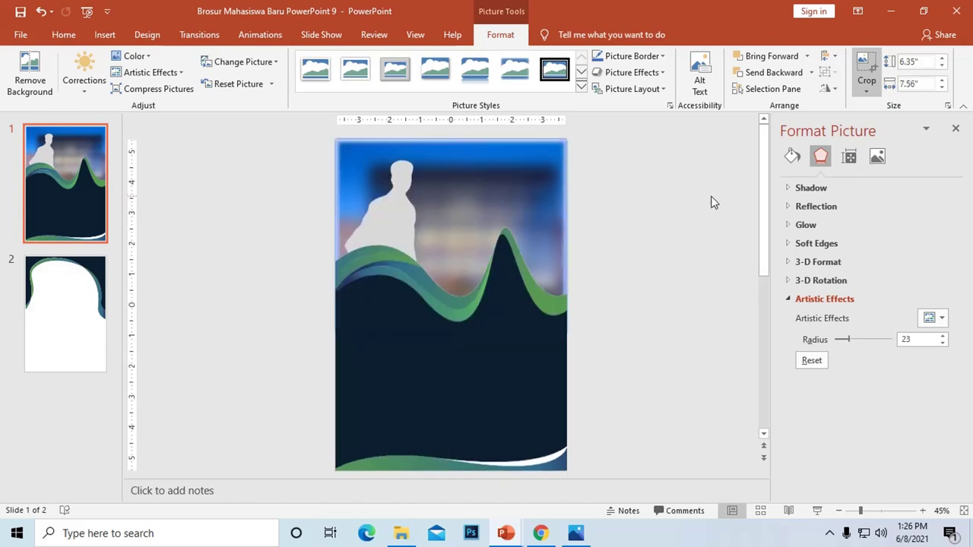
# Switch to File Explorer showing the brochure folders
pyautogui.click(478, 166)
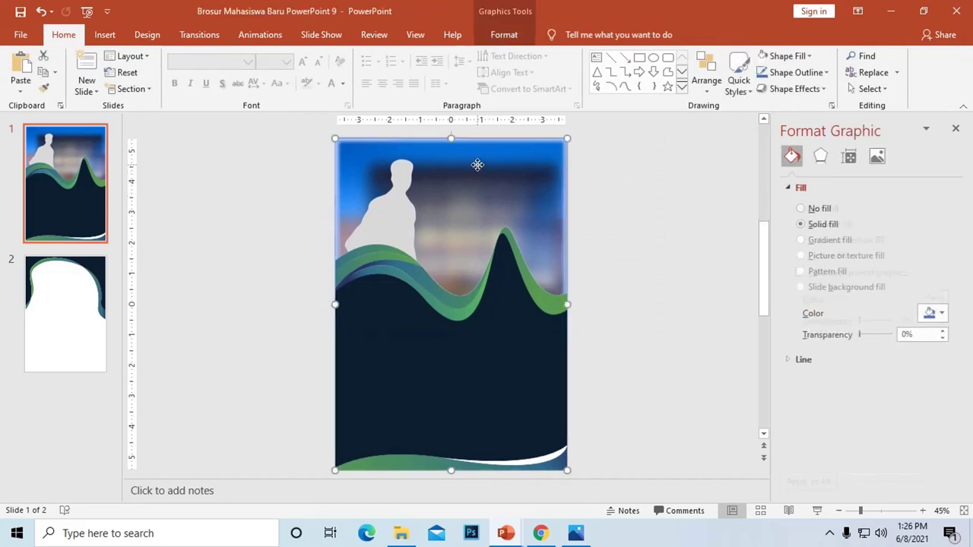
pyautogui.click(672, 202)
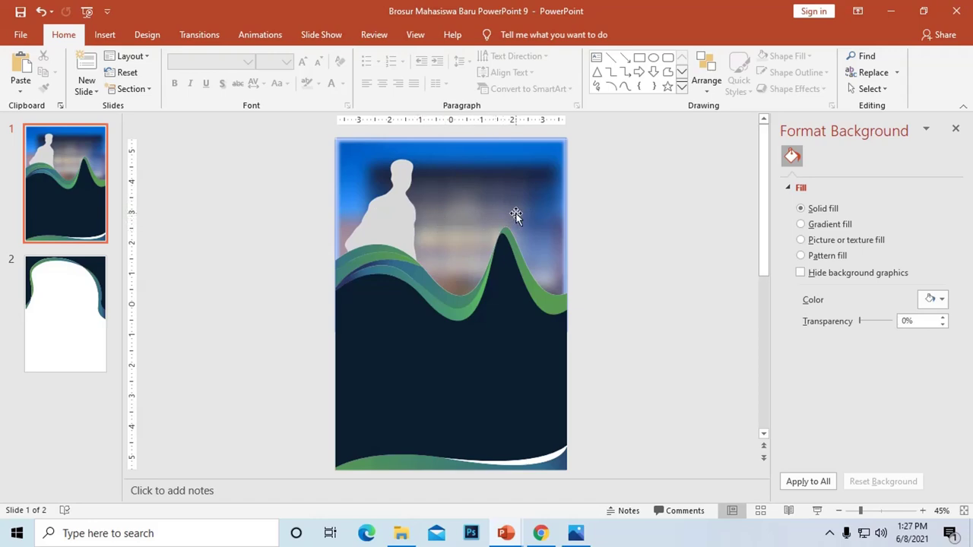
pyautogui.hotkey('alt', 'Tab')
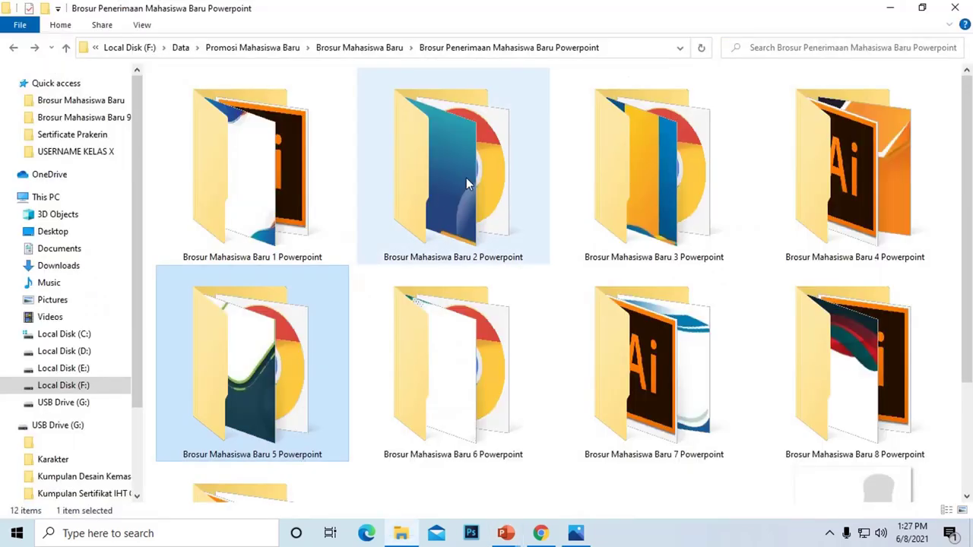
# Open the 'Brosur Mahasiswa Baru 5 Powerpoint' folder and the presentation inside it
pyautogui.doubleClick(282, 314)
pyautogui.doubleClick(244, 94)
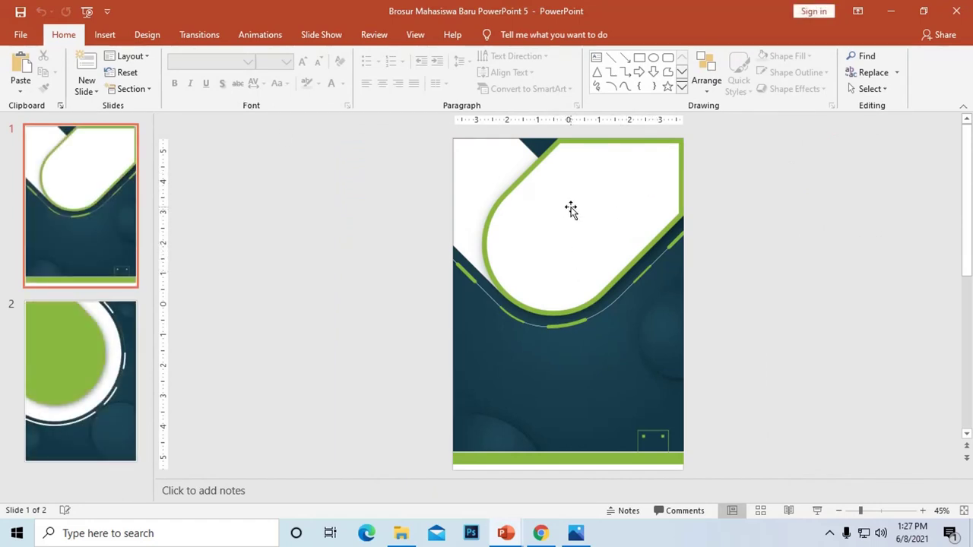
# Copy the template picture beside the slide and convert it to drawing shapes
pyautogui.click(494, 221)
pyautogui.keyDown('ctrl'); pyautogui.scroll(-2, 495, 221); pyautogui.keyUp('ctrl')
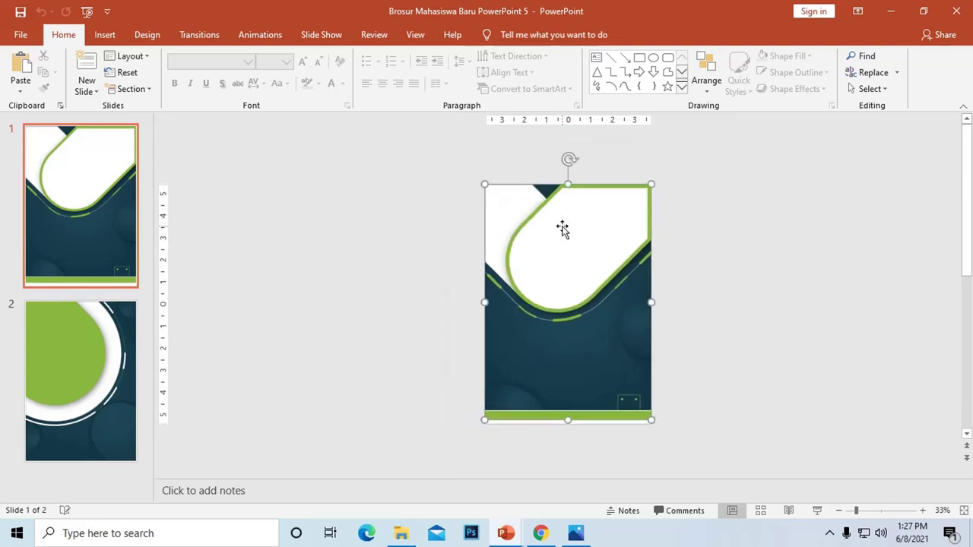
pyautogui.keyDown('ctrl'); pyautogui.moveTo(560, 235); pyautogui.dragTo(805, 249); pyautogui.keyUp('ctrl')
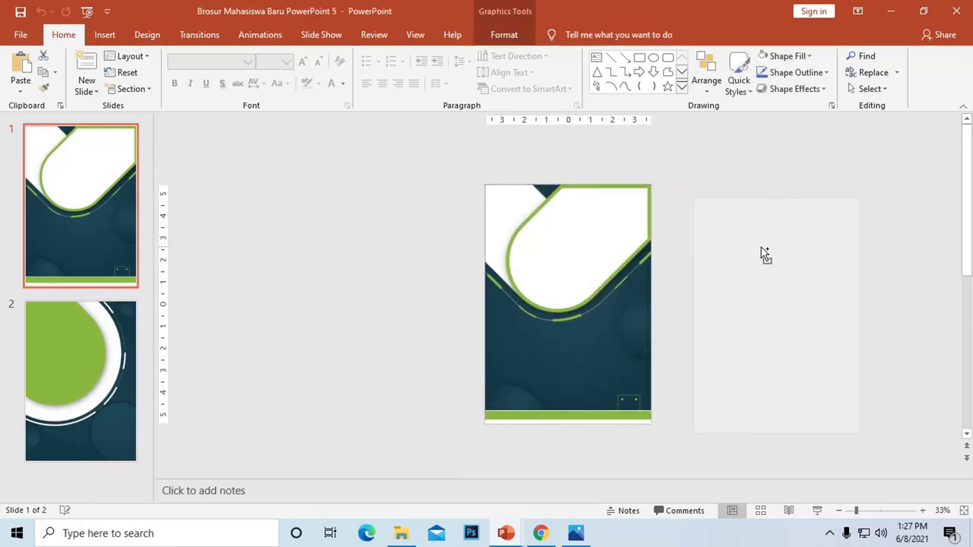
pyautogui.rightClick(801, 246)
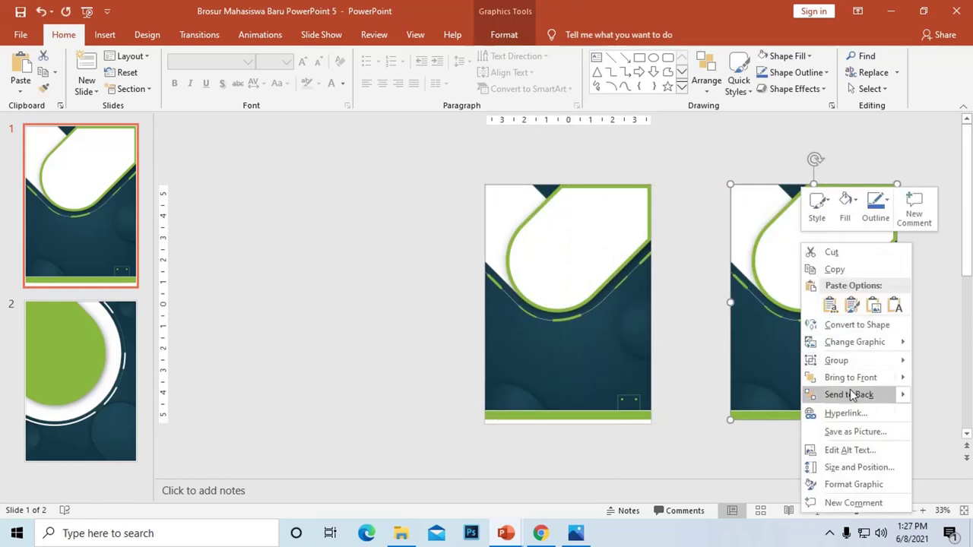
pyautogui.moveTo(860, 360)
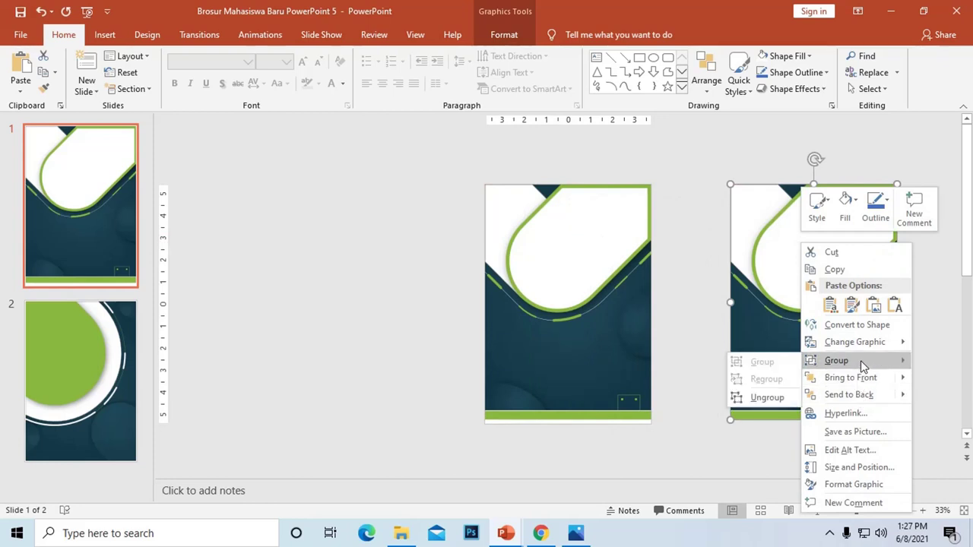
pyautogui.click(766, 397)
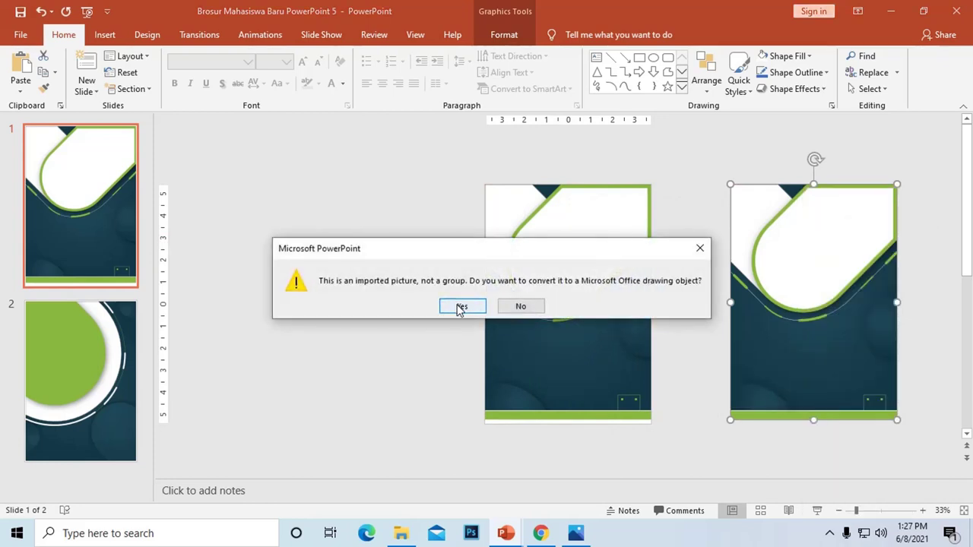
pyautogui.click(460, 306)
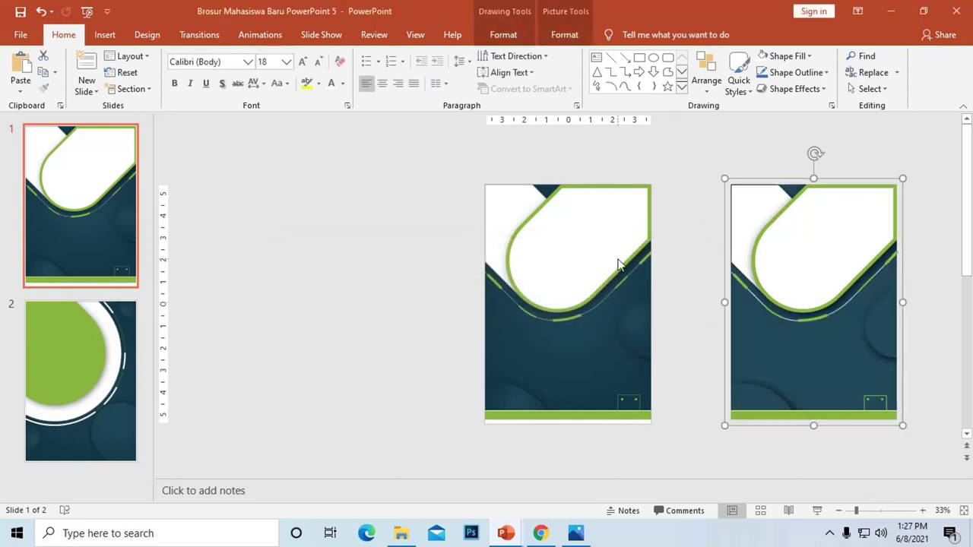
pyautogui.click(750, 157)
# Ungroup the converted copy, keep its white rounded shape, and delete the leftover pieces
pyautogui.moveTo(829, 236)
pyautogui.mouseDown()
pyautogui.moveTo(839, 200)
pyautogui.moveTo(812, 213)
pyautogui.mouseUp()
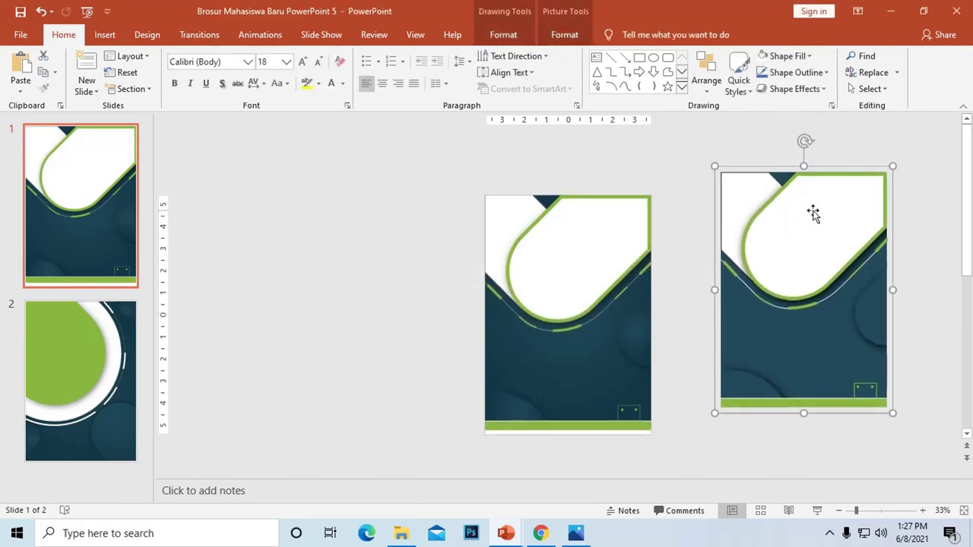
pyautogui.rightClick(813, 212)
pyautogui.moveTo(849, 293)
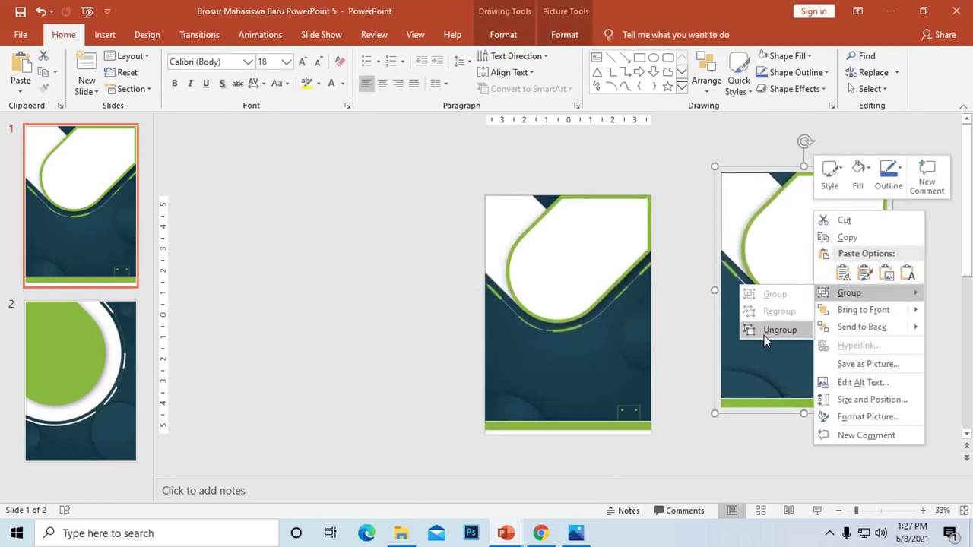
pyautogui.click(764, 333)
pyautogui.moveTo(777, 206)
pyautogui.mouseDown()
pyautogui.moveTo(618, 241)
pyautogui.moveTo(371, 256)
pyautogui.mouseUp()
pyautogui.moveTo(699, 141); pyautogui.dragTo(928, 424)
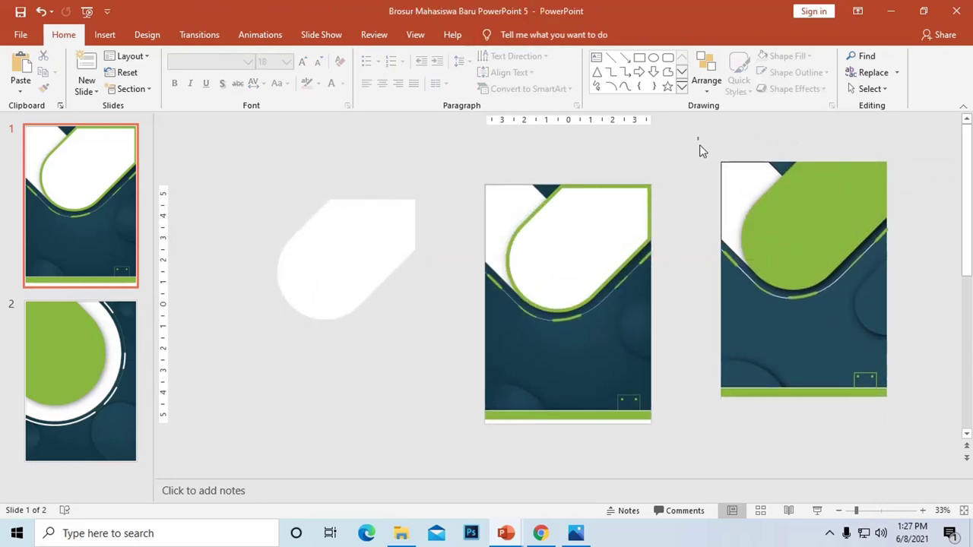
pyautogui.press('Delete')
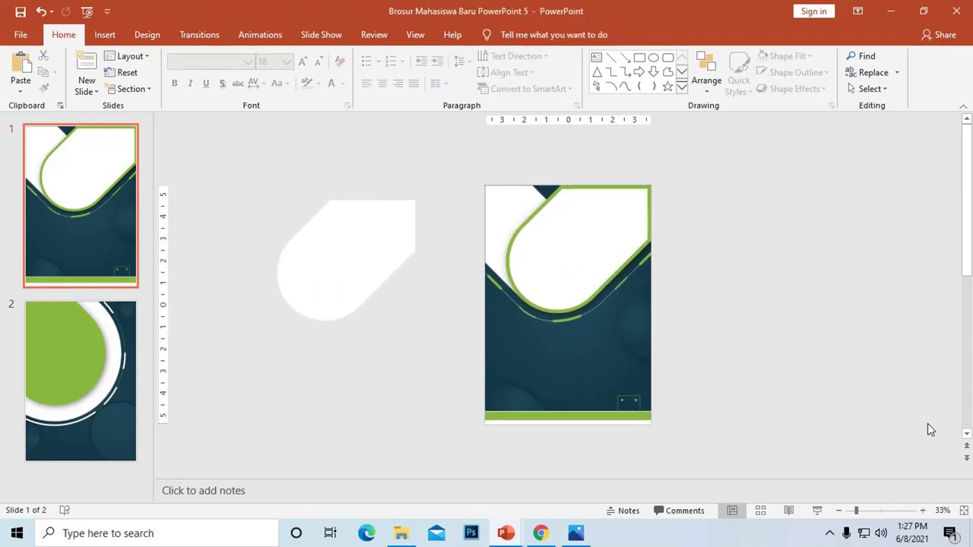
pyautogui.moveTo(318, 237)
pyautogui.mouseDown()
pyautogui.moveTo(554, 221)
pyautogui.moveTo(708, 232)
pyautogui.mouseUp()
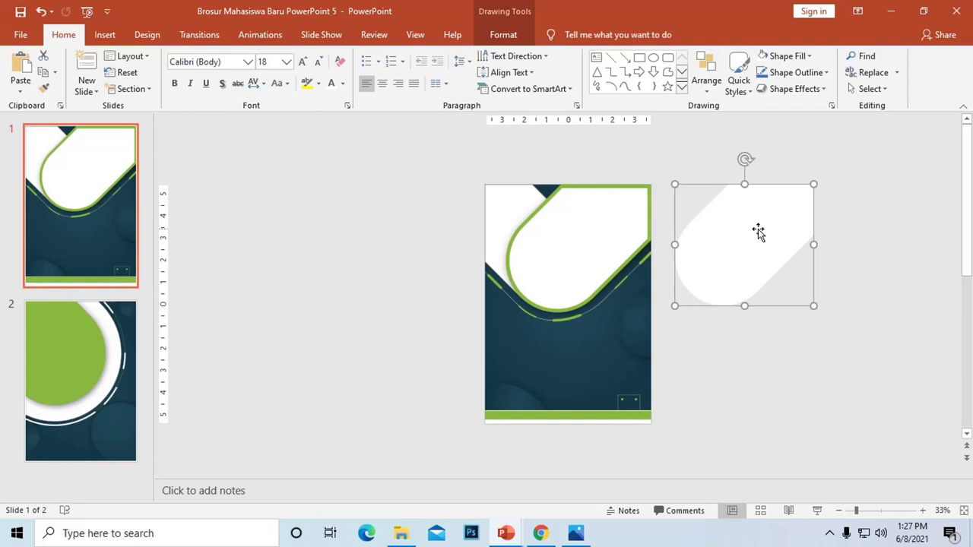
# Place a duplicate of the white rounded shape left of the slide
pyautogui.moveTo(755, 236); pyautogui.dragTo(408, 243)
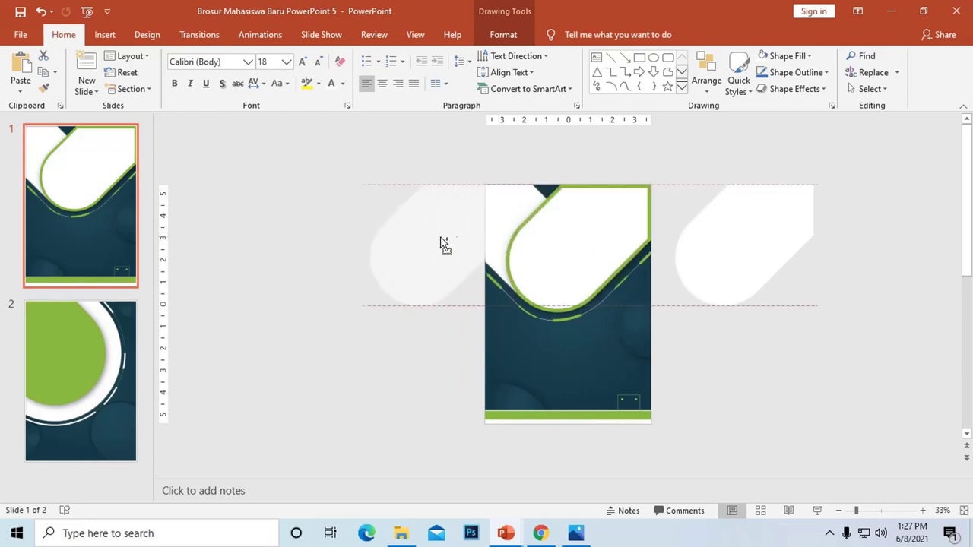
pyautogui.click(762, 225)
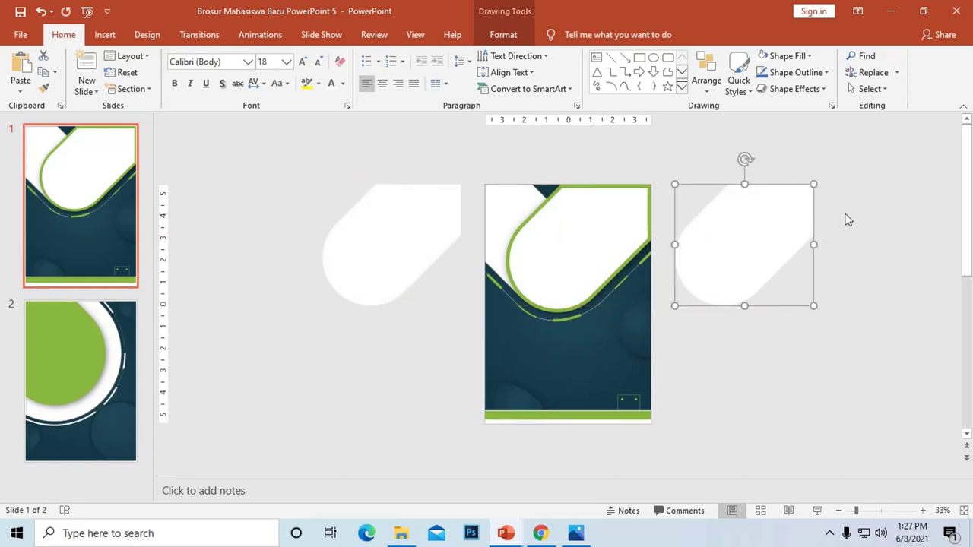
pyautogui.click(514, 38)
pyautogui.click(372, 57)
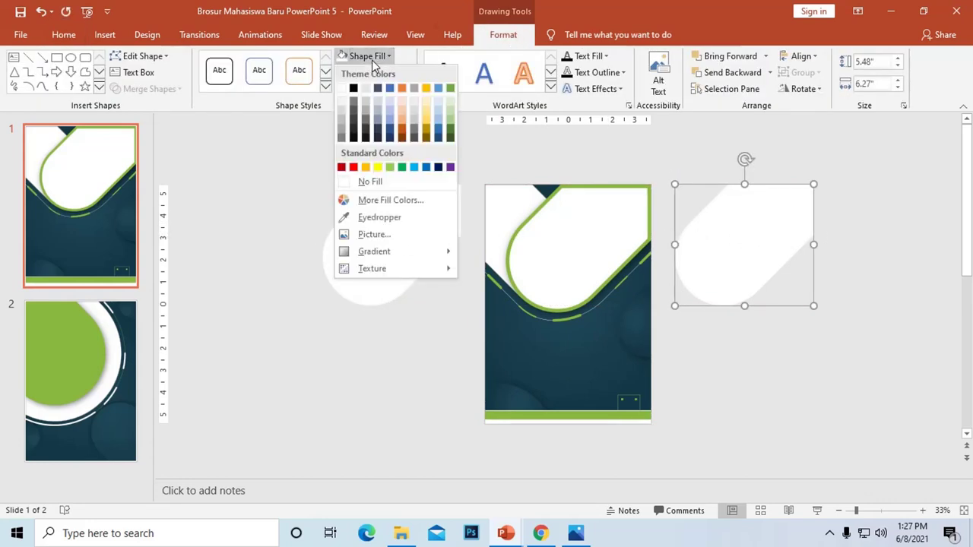
pyautogui.click(390, 234)
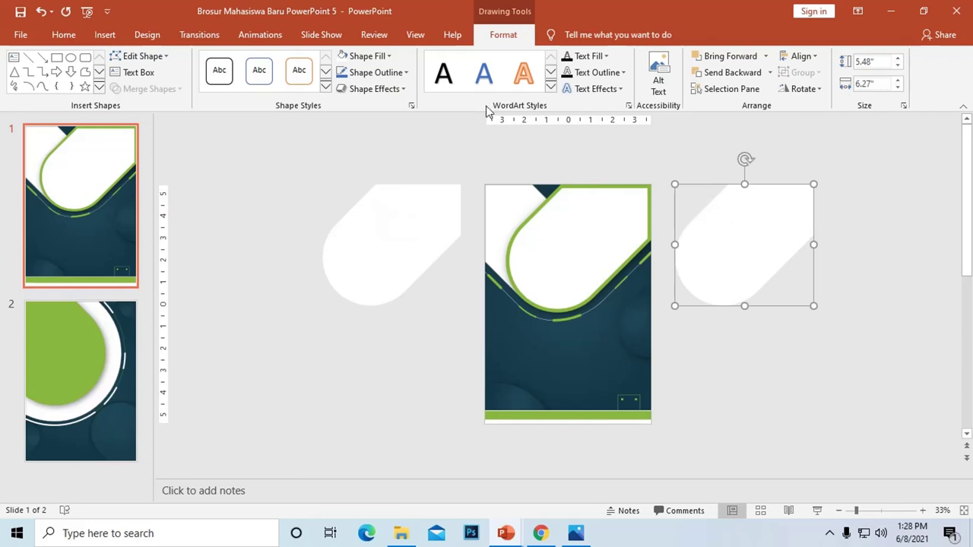
# Fill the right-hand shape with the jane-last-BSwQWHfdU8g-unsplash building photo
pyautogui.click(368, 55)
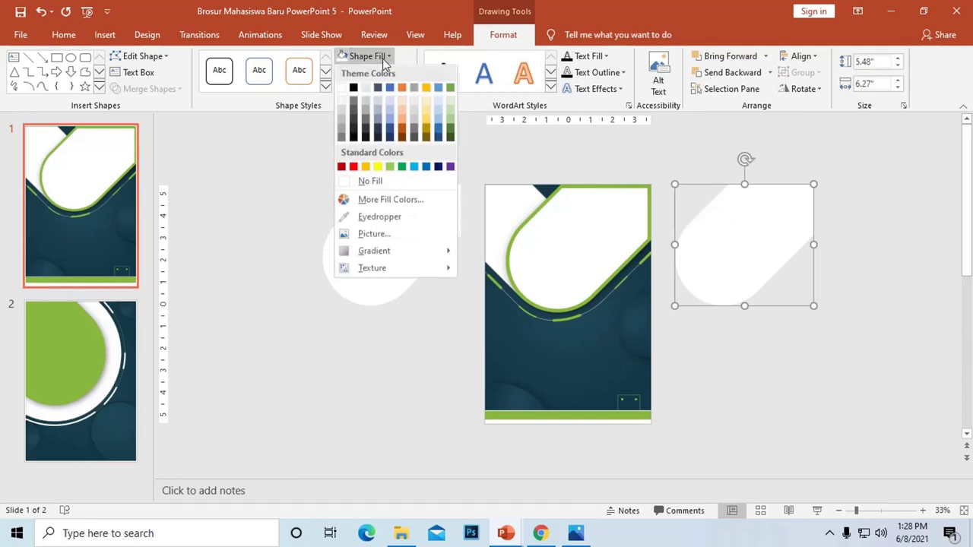
pyautogui.click(384, 233)
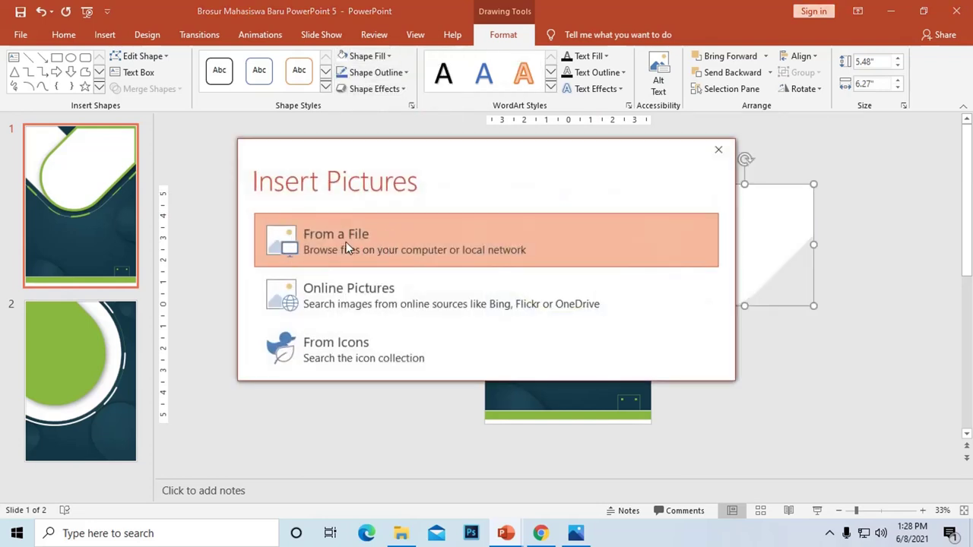
pyautogui.click(346, 245)
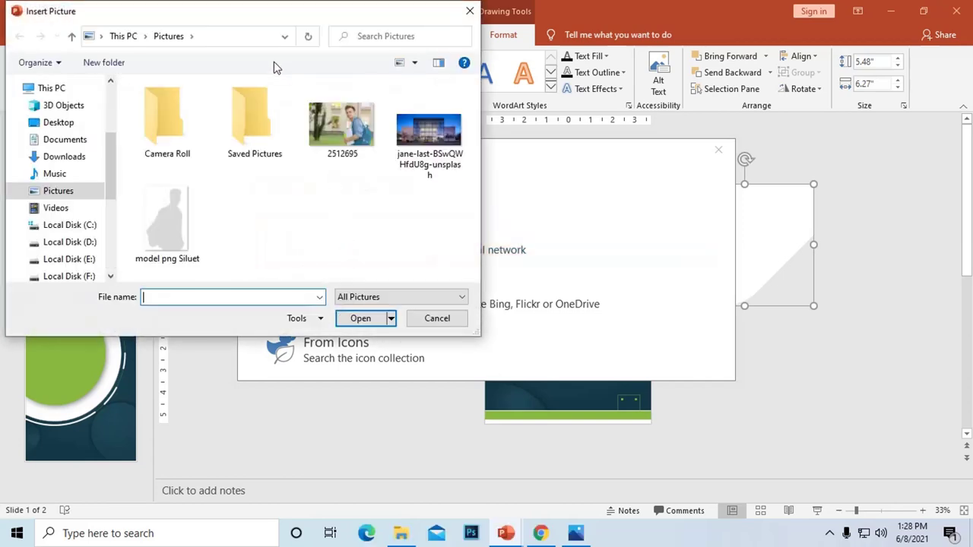
pyautogui.click(409, 138)
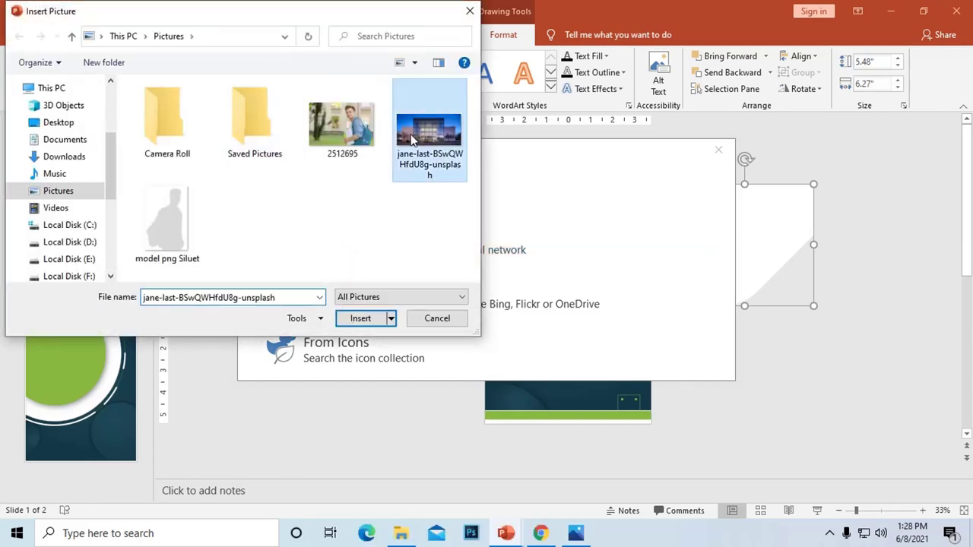
pyautogui.click(370, 320)
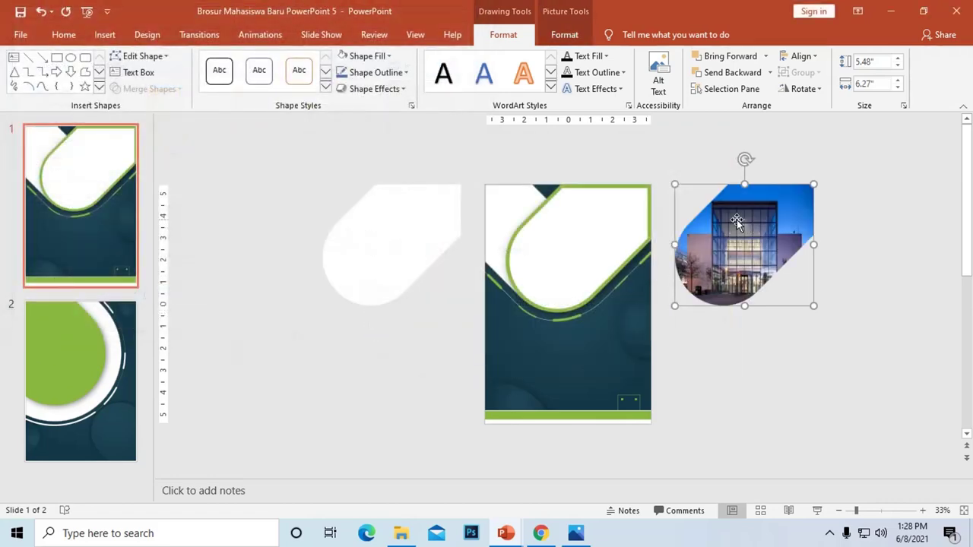
pyautogui.keyDown('ctrl'); pyautogui.scroll(3, 736, 220); pyautogui.keyUp('ctrl')
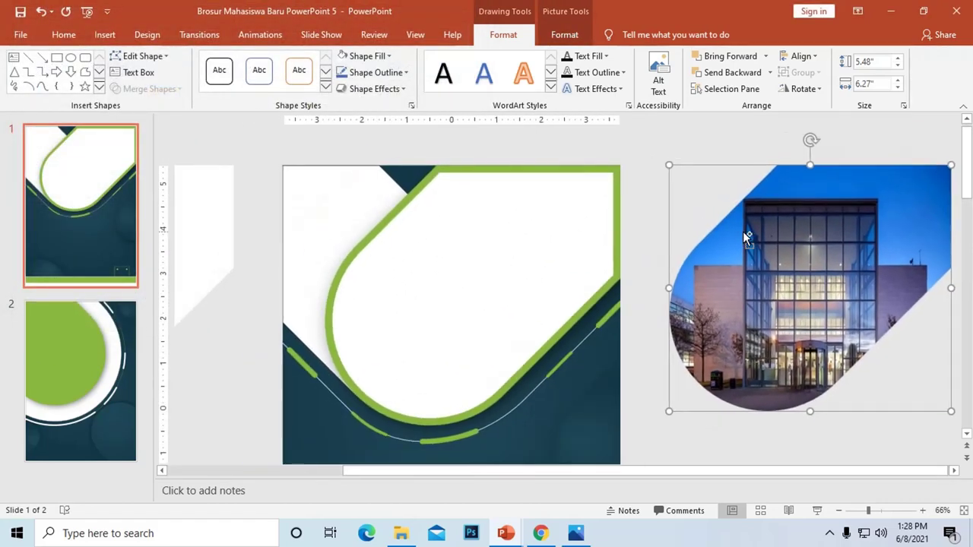
pyautogui.keyDown('ctrl'); pyautogui.scroll(-2, 766, 269); pyautogui.keyUp('ctrl')
pyautogui.moveTo(819, 250); pyautogui.dragTo(703, 255)
pyautogui.keyDown('ctrl'); pyautogui.scroll(-1, 700, 251); pyautogui.keyUp('ctrl')
pyautogui.keyDown('ctrl'); pyautogui.scroll(-2, 700, 250); pyautogui.keyUp('ctrl')
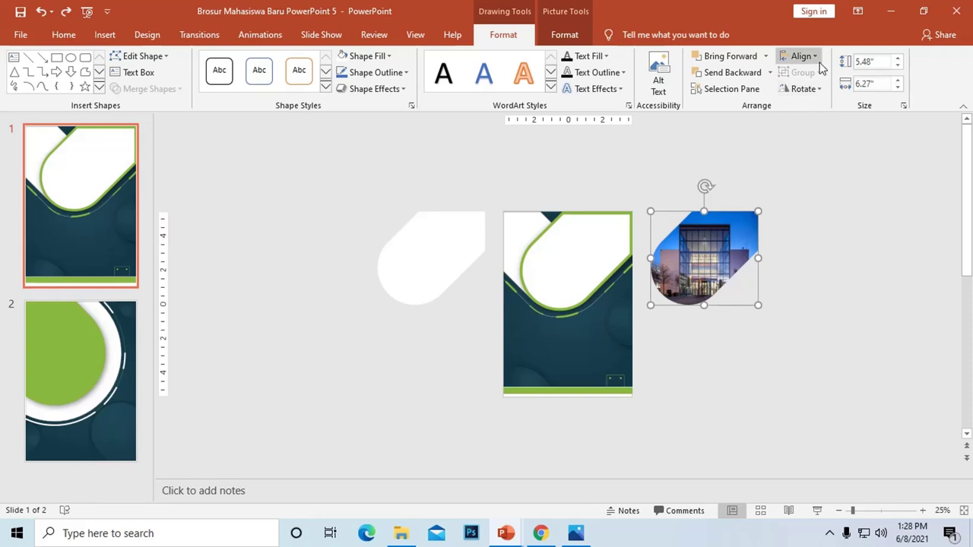
# Crop the photo panel, shifting the building photo left within its frame
pyautogui.click(564, 35)
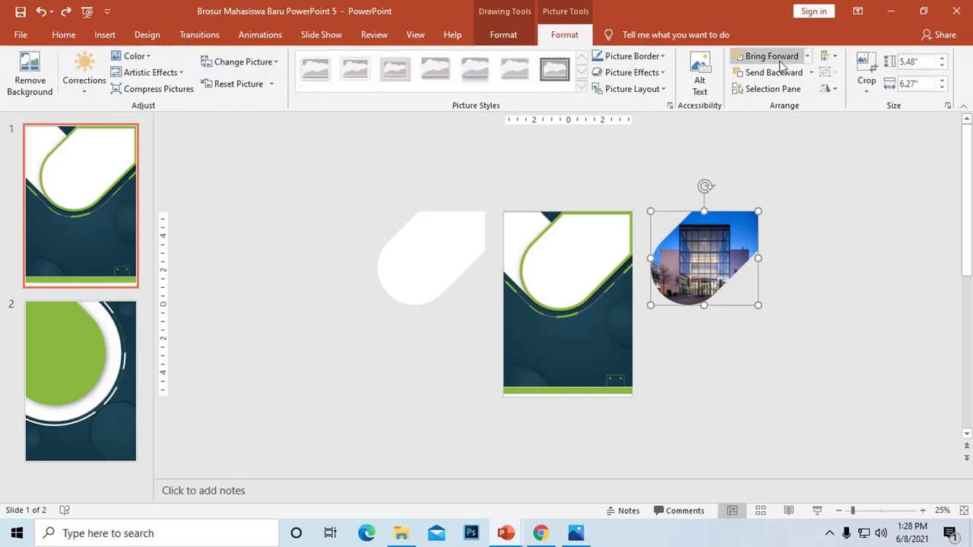
pyautogui.click(866, 76)
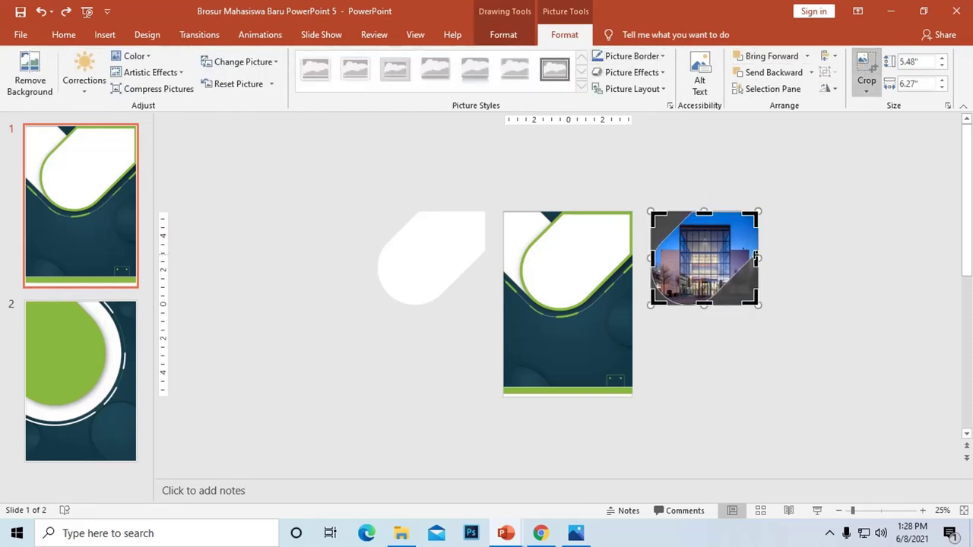
pyautogui.moveTo(755, 258); pyautogui.dragTo(804, 258)
pyautogui.hotkey('ctrl', 'z')
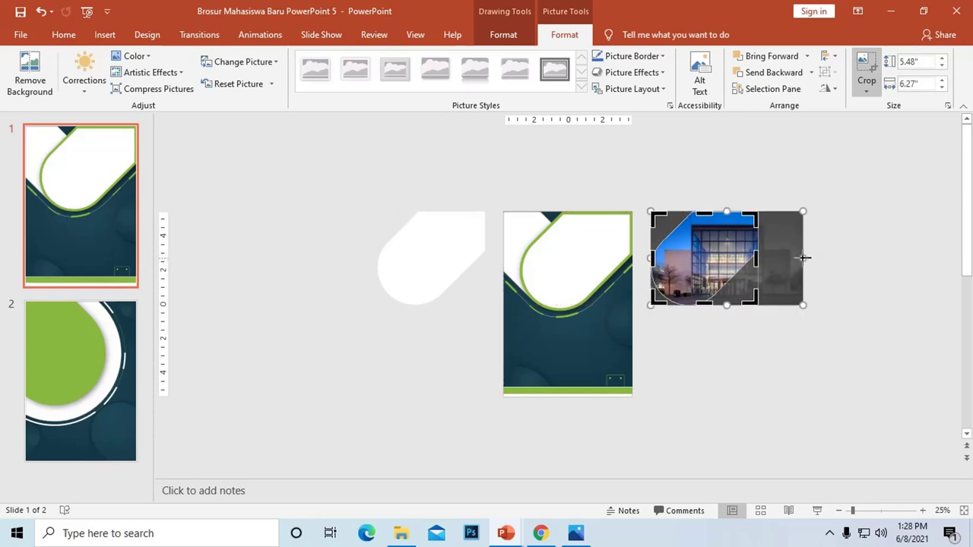
pyautogui.moveTo(718, 247); pyautogui.dragTo(697, 245)
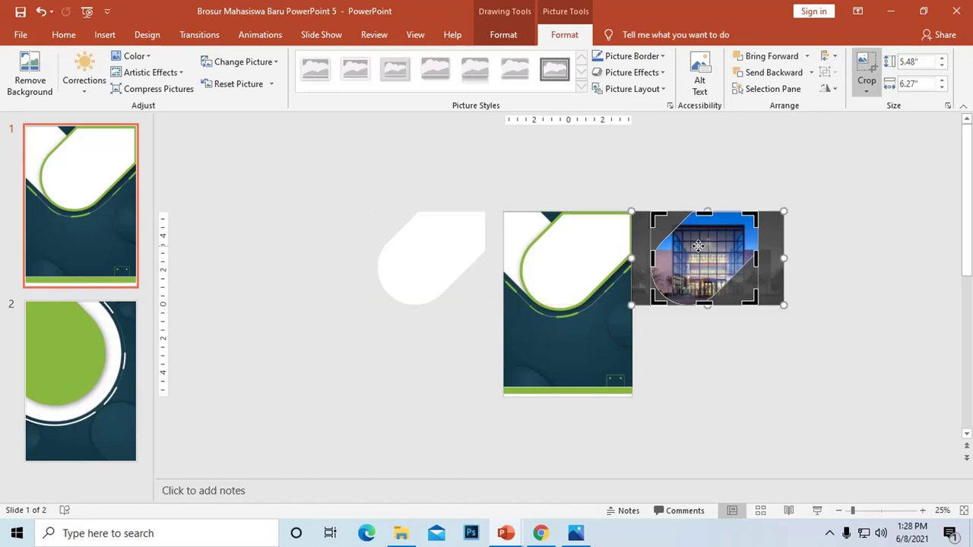
pyautogui.click(852, 222)
# Move the photo panel into the green frame's rounded window and delete the extra copy
pyautogui.moveTo(717, 253)
pyautogui.mouseDown()
pyautogui.moveTo(596, 257)
pyautogui.moveTo(722, 257)
pyautogui.mouseUp()
pyautogui.scroll(3, 723, 257)
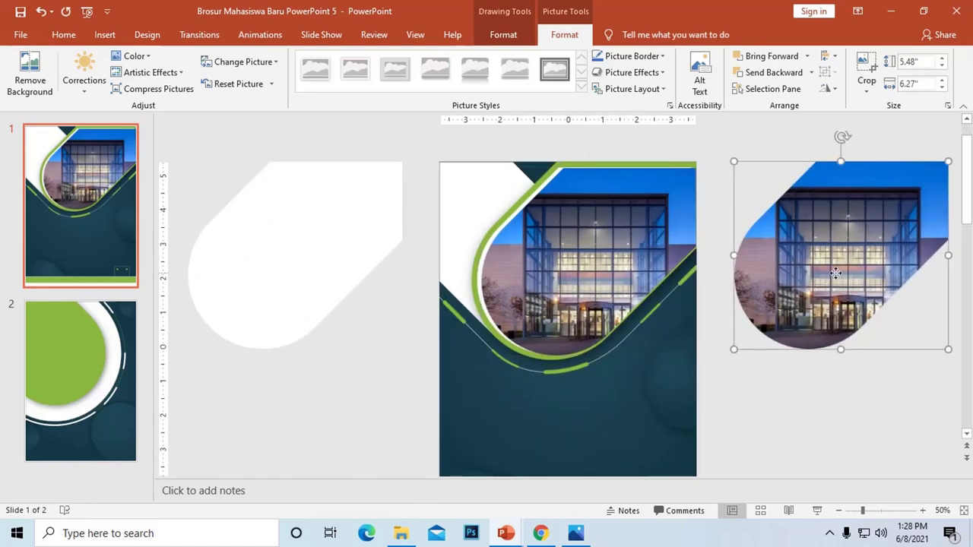
pyautogui.press('Delete')
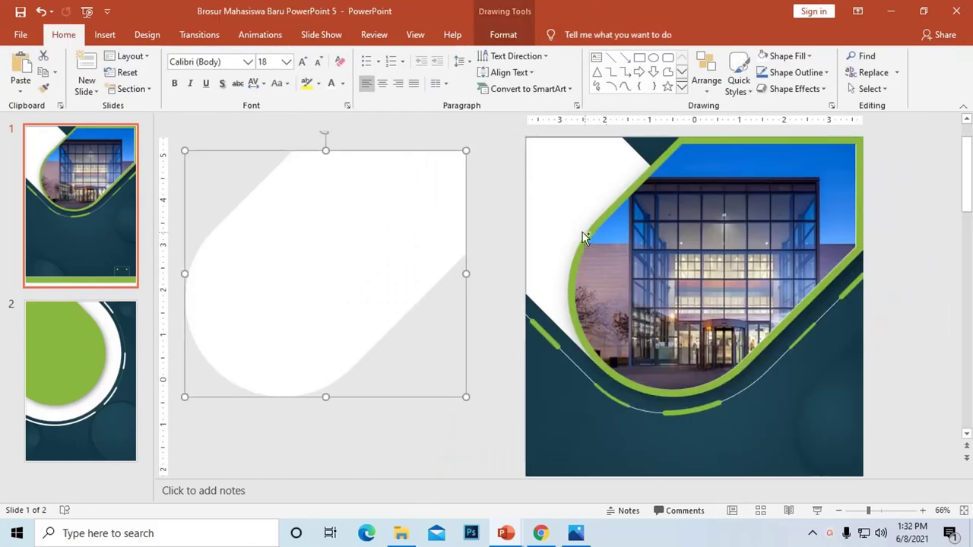
# Move the spare white rounded shape to the right of the slide
pyautogui.press('Tab')
pyautogui.scroll(1, 720, 265)
pyautogui.scroll(-2, 465, 214)
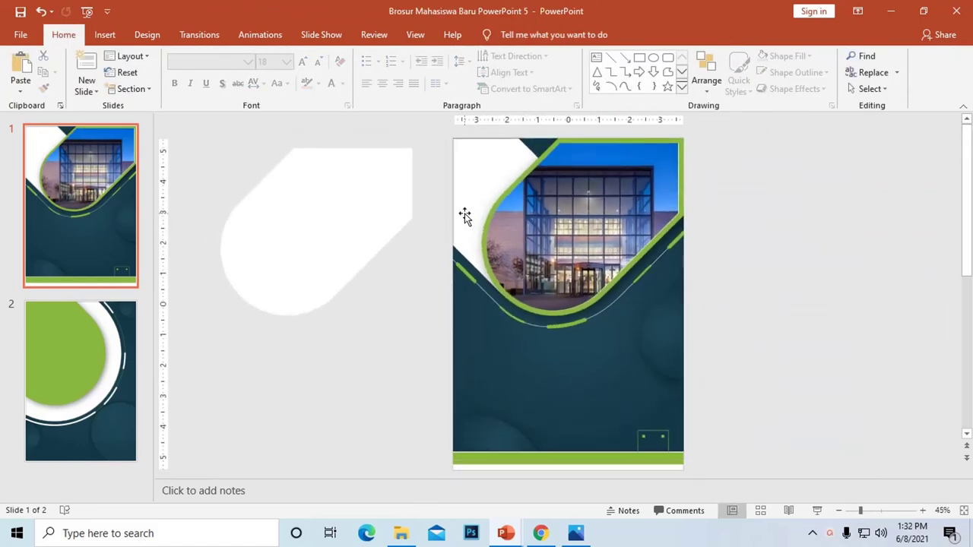
pyautogui.moveTo(360, 206); pyautogui.dragTo(795, 206)
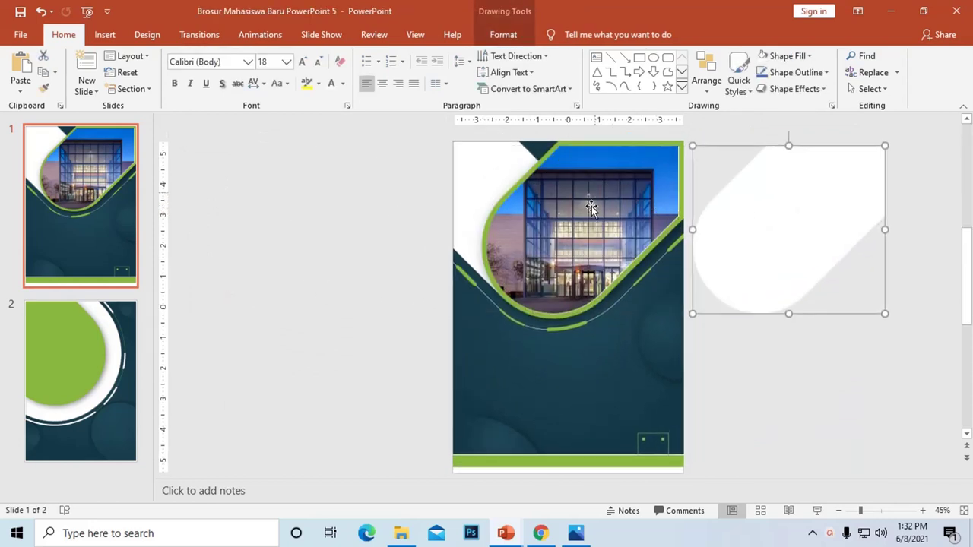
pyautogui.click(500, 35)
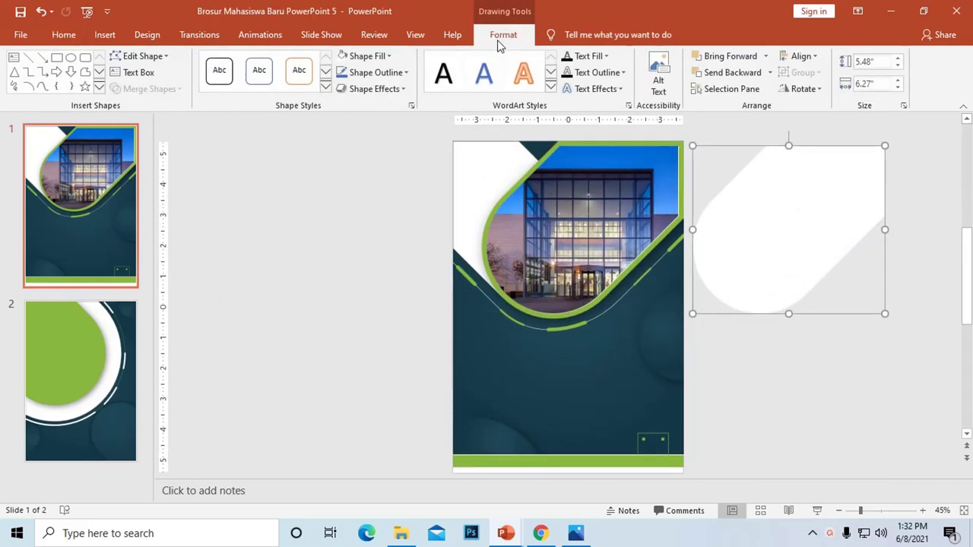
pyautogui.click(387, 56)
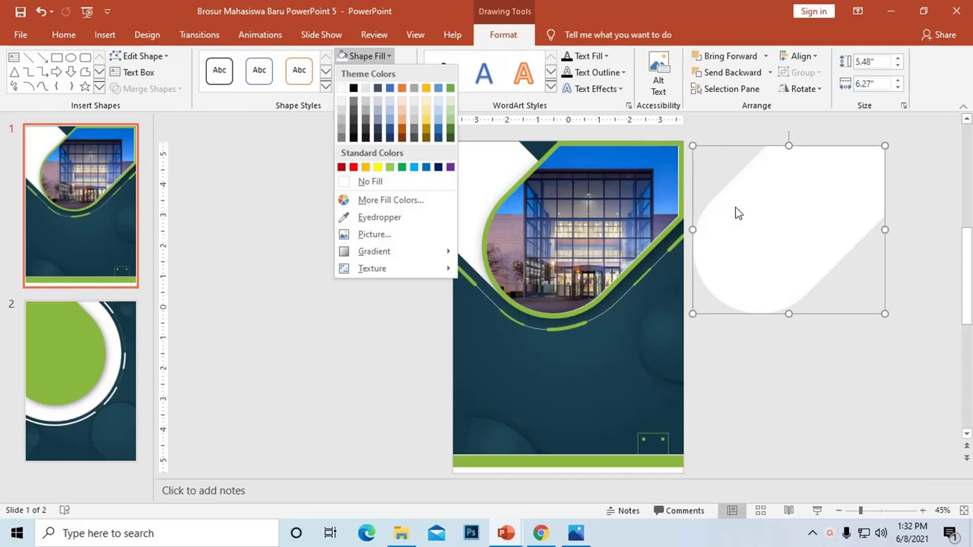
pyautogui.click(773, 356)
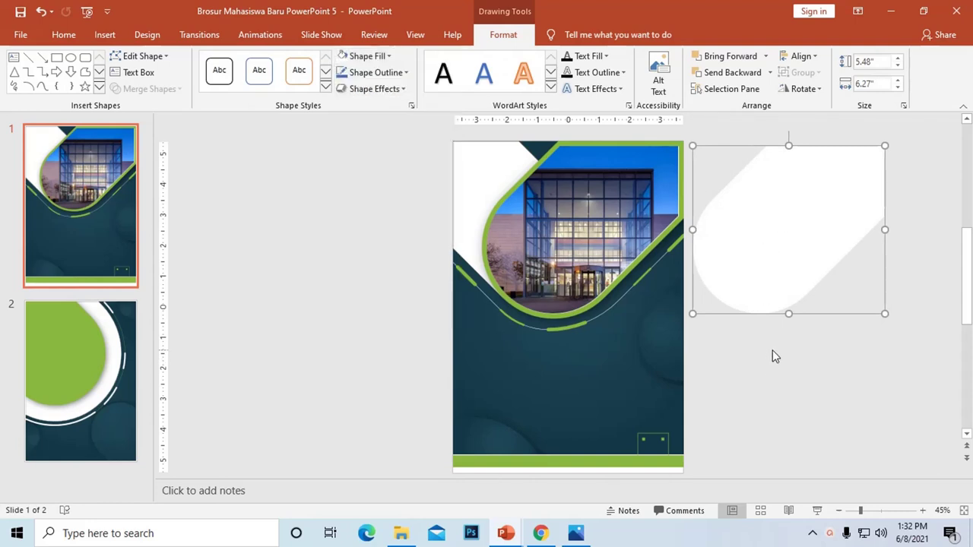
pyautogui.click(665, 204)
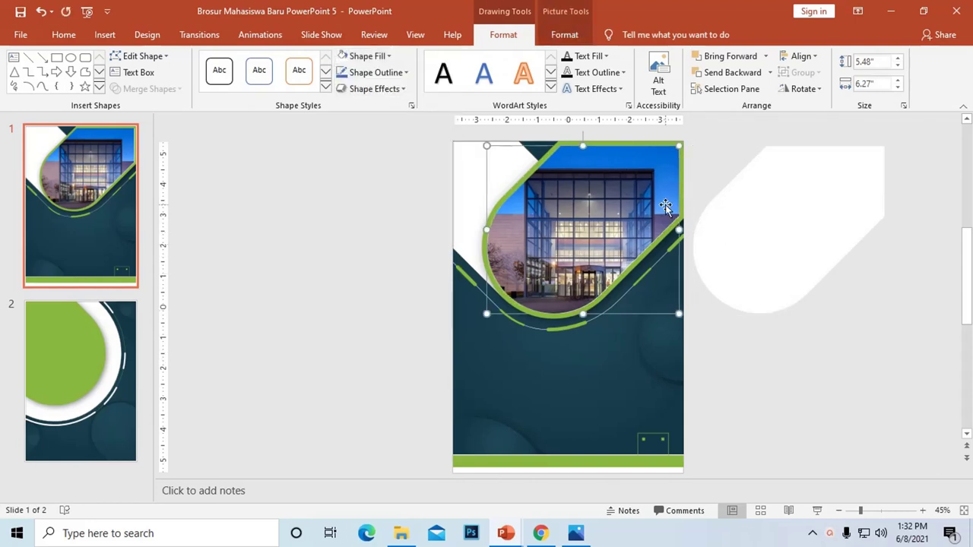
pyautogui.click(781, 349)
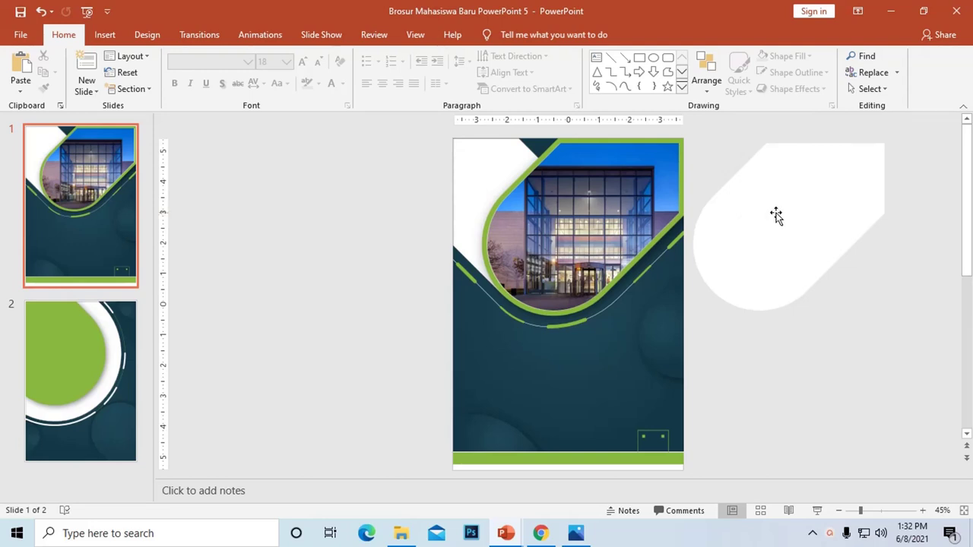
# Fill the white shape with the 'model png Siluet' picture from file
pyautogui.click(770, 220)
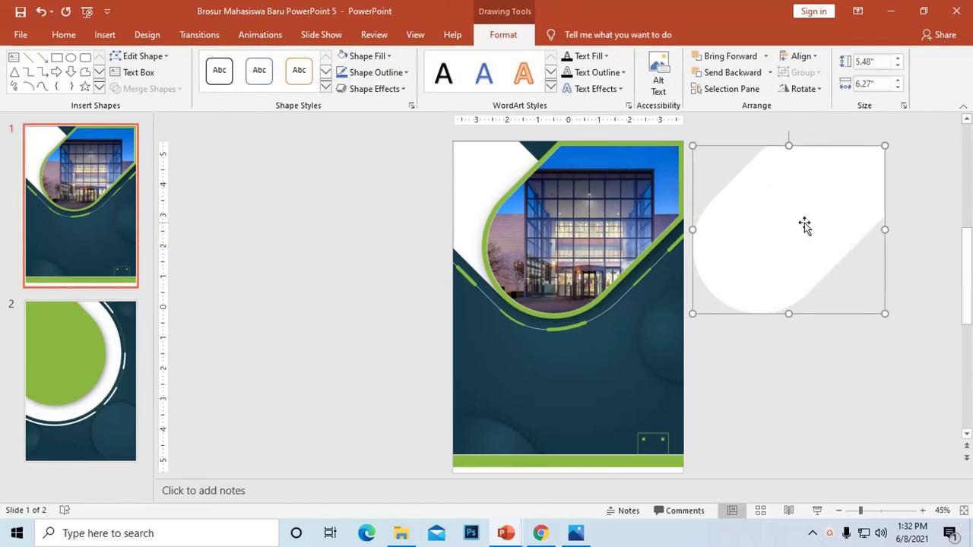
pyautogui.click(376, 56)
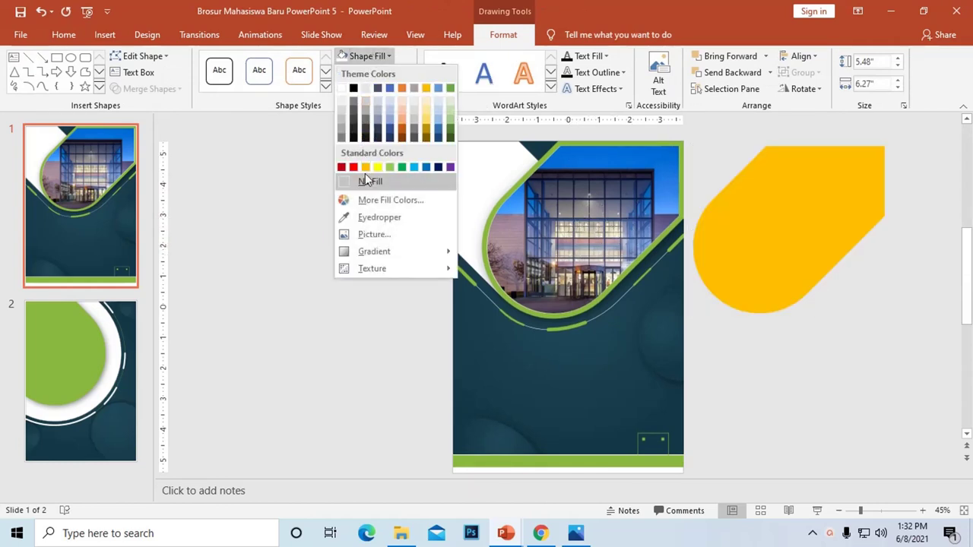
pyautogui.click(382, 235)
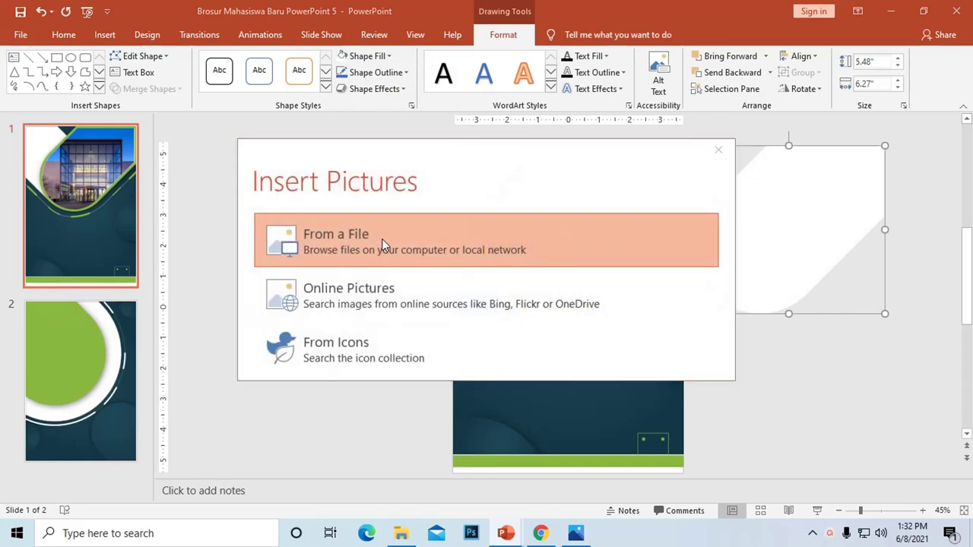
pyautogui.click(383, 241)
pyautogui.click(179, 222)
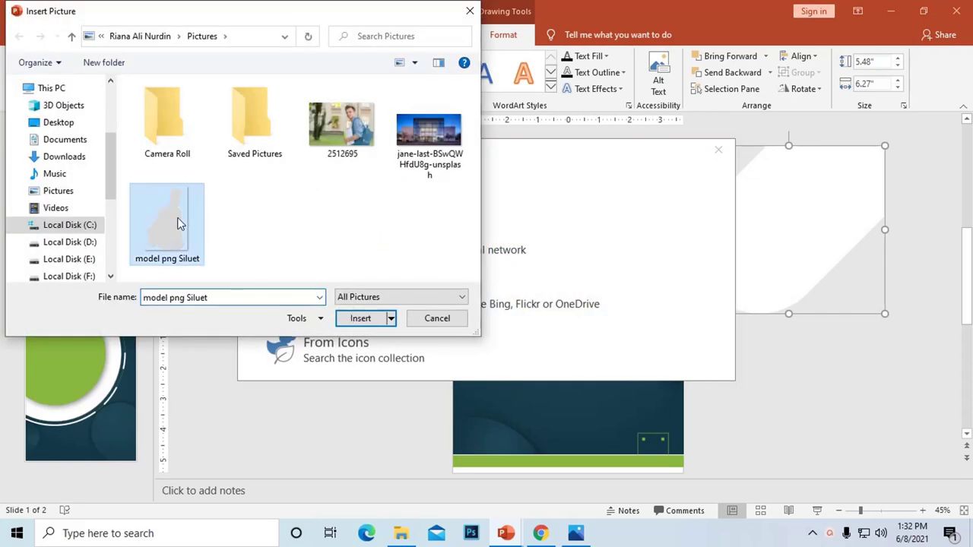
pyautogui.click(370, 320)
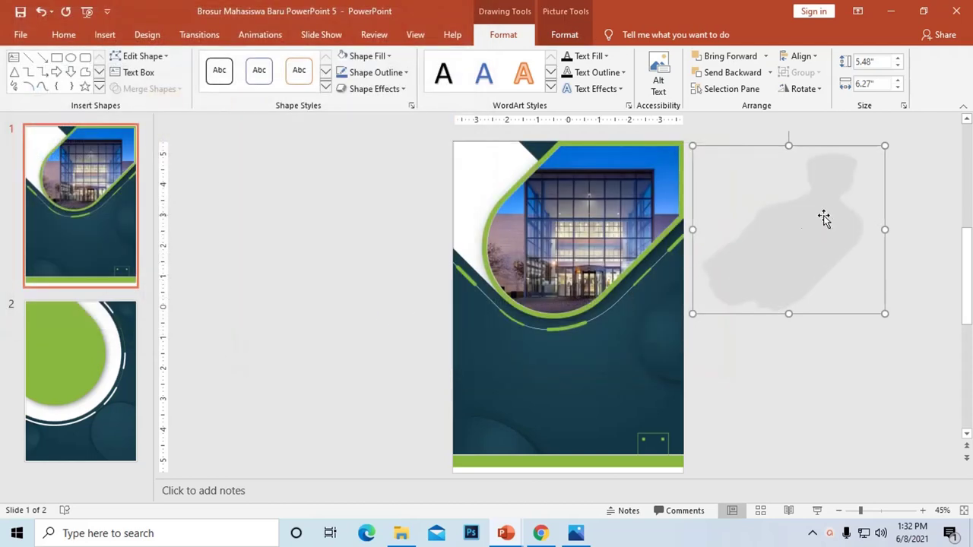
# Place the silhouette shape over the slide's left edge and reposition its fill with Crop
pyautogui.moveTo(824, 218); pyautogui.dragTo(389, 231)
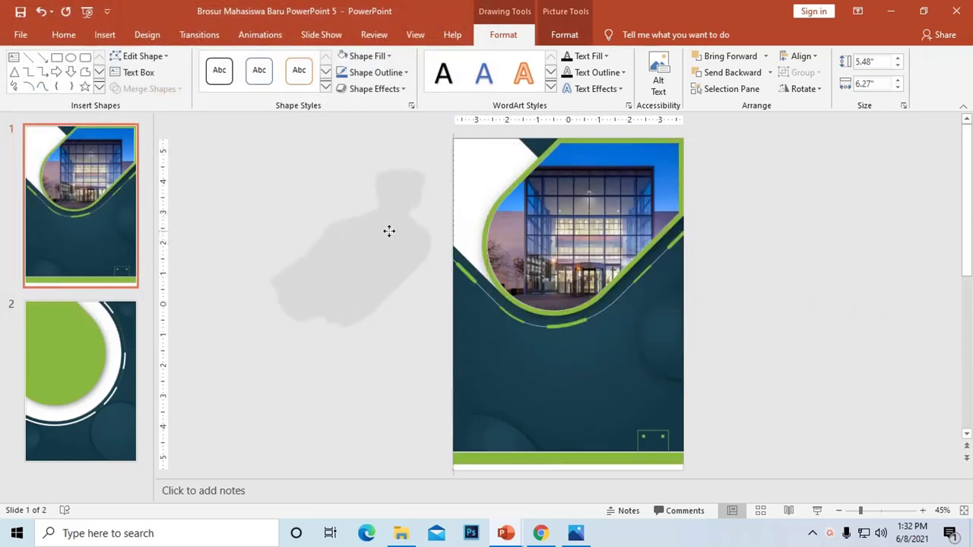
pyautogui.moveTo(385, 244)
pyautogui.mouseDown()
pyautogui.moveTo(548, 237)
pyautogui.moveTo(484, 267)
pyautogui.mouseUp()
pyautogui.rightClick(441, 258)
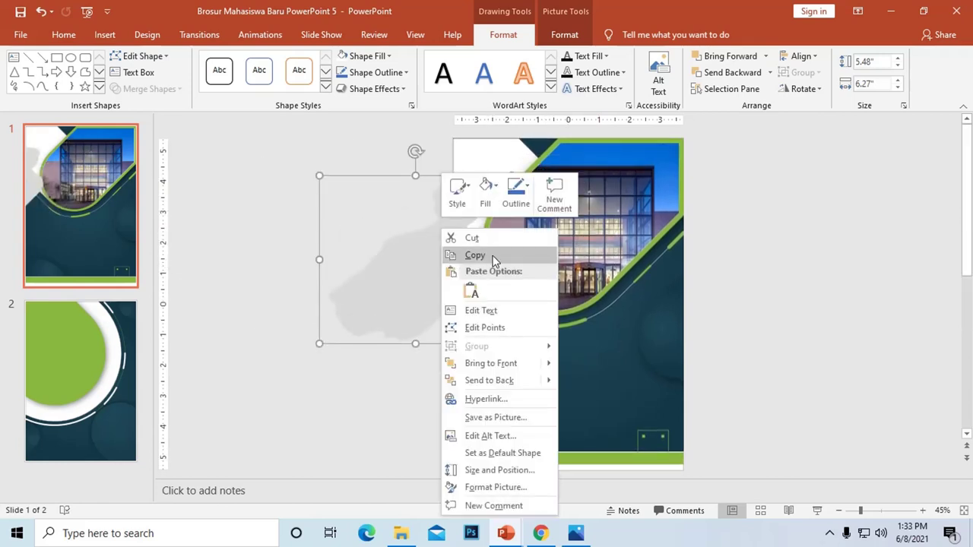
pyautogui.click(520, 38)
pyautogui.click(554, 38)
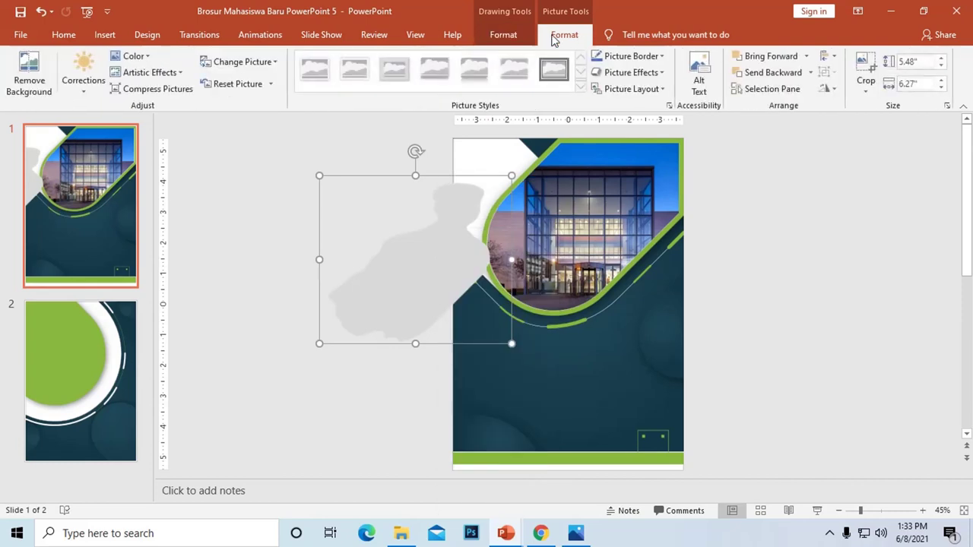
pyautogui.click(865, 74)
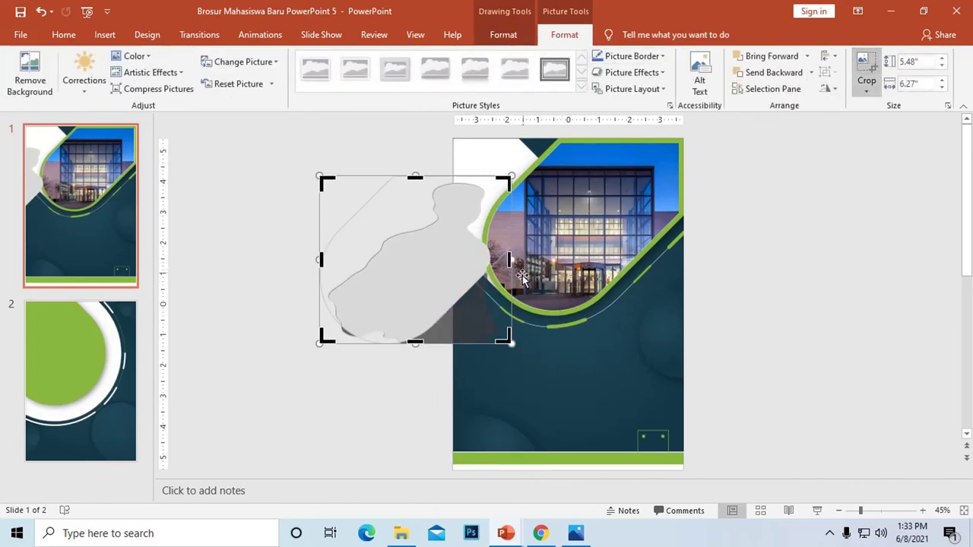
pyautogui.moveTo(522, 278)
pyautogui.mouseDown()
pyautogui.moveTo(420, 261)
pyautogui.moveTo(389, 267)
pyautogui.moveTo(584, 262)
pyautogui.mouseUp()
pyautogui.click(263, 235)
# Move the silhouette over the building photo inside the wave frame and reselect it for cropping
pyautogui.keyDown('ctrl'); pyautogui.scroll(2, 584, 262); pyautogui.keyUp('ctrl')
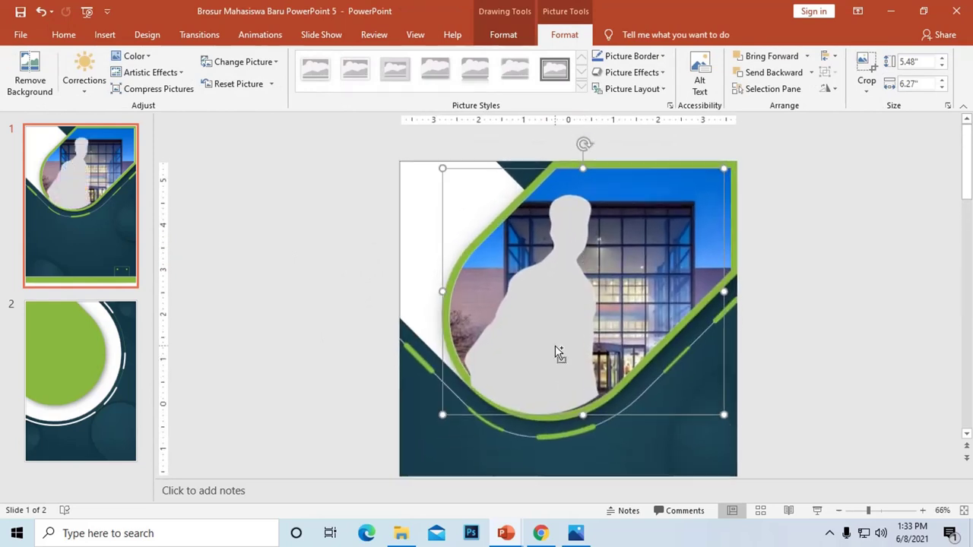
pyautogui.moveTo(539, 350); pyautogui.dragTo(543, 326)
pyautogui.click(859, 282)
pyautogui.click(575, 281)
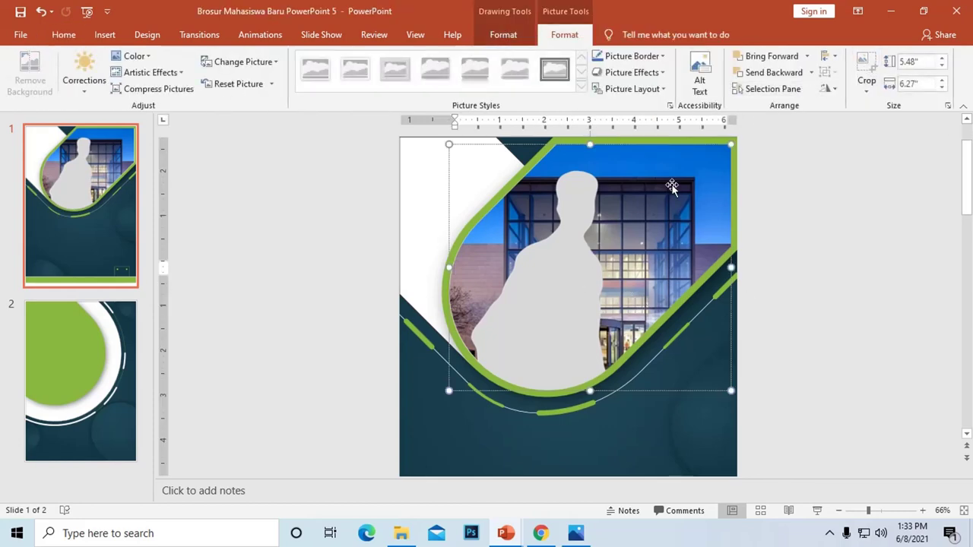
pyautogui.click(583, 219)
pyautogui.click(866, 69)
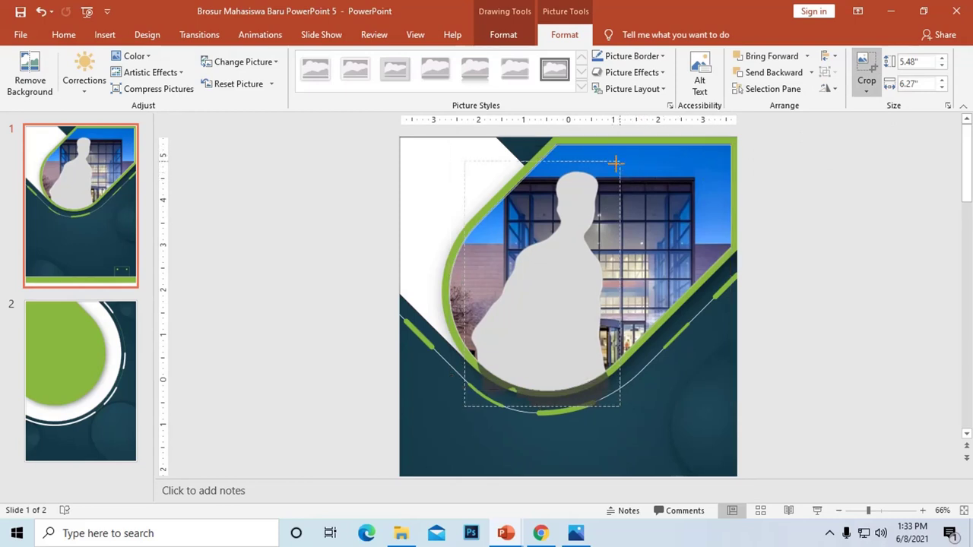
# Shrink the silhouette inside its crop, move it up, and flip it horizontally
pyautogui.moveTo(621, 161); pyautogui.dragTo(583, 219)
pyautogui.moveTo(531, 301)
pyautogui.mouseDown()
pyautogui.moveTo(530, 287)
pyautogui.moveTo(524, 292)
pyautogui.moveTo(560, 306)
pyautogui.mouseUp()
pyautogui.click(827, 88)
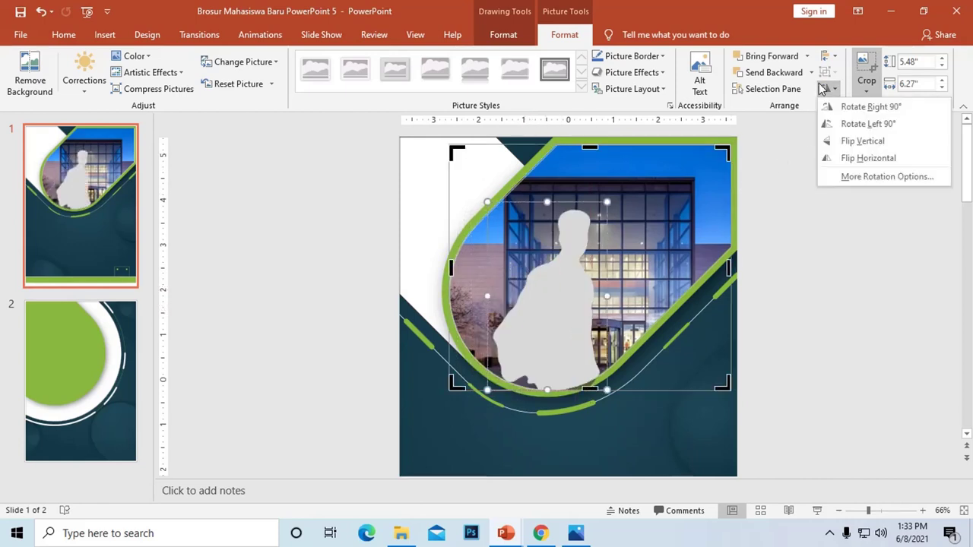
pyautogui.click(844, 159)
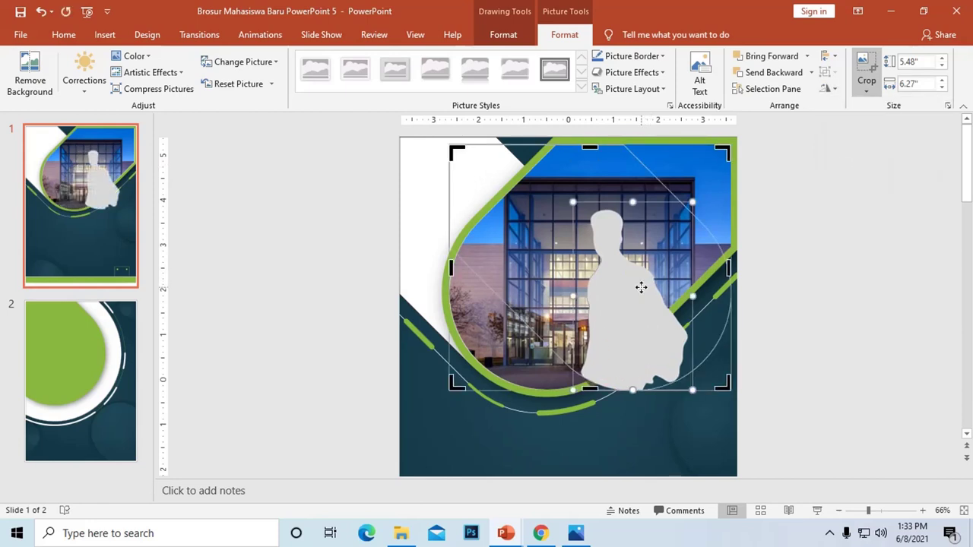
# Shift the silhouette left of centre in the frame, then deselect the picture
pyautogui.moveTo(641, 286); pyautogui.dragTo(572, 284)
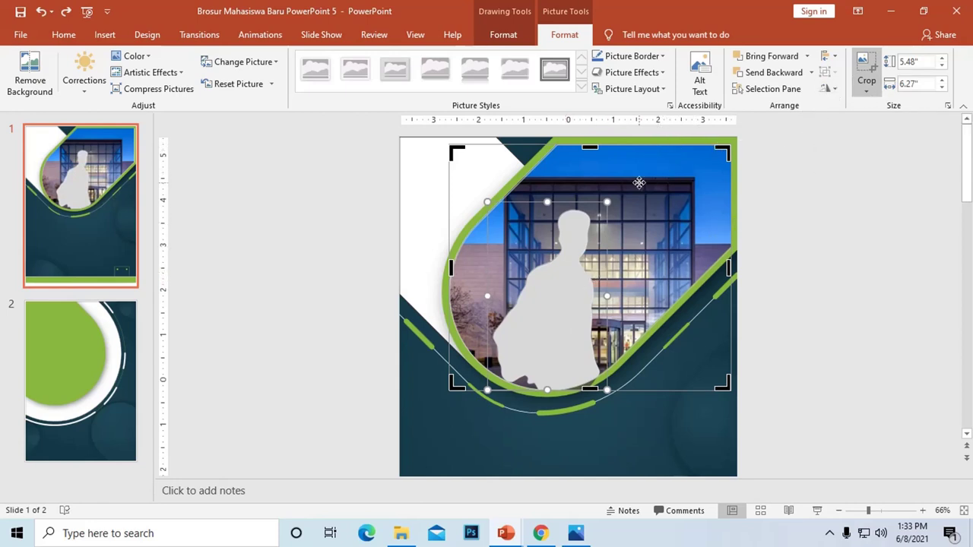
pyautogui.moveTo(567, 264); pyautogui.dragTo(544, 264)
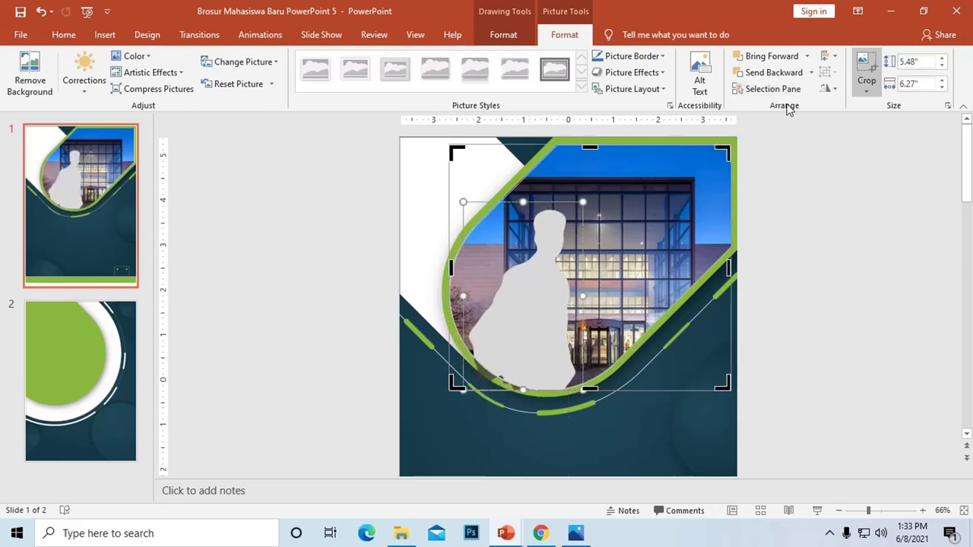
pyautogui.click(825, 89)
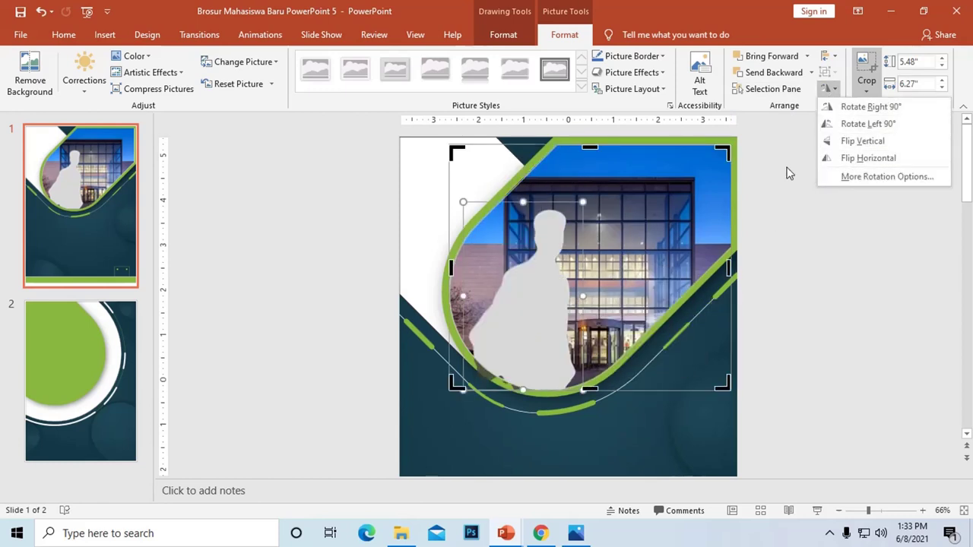
pyautogui.click(827, 236)
pyautogui.click(798, 243)
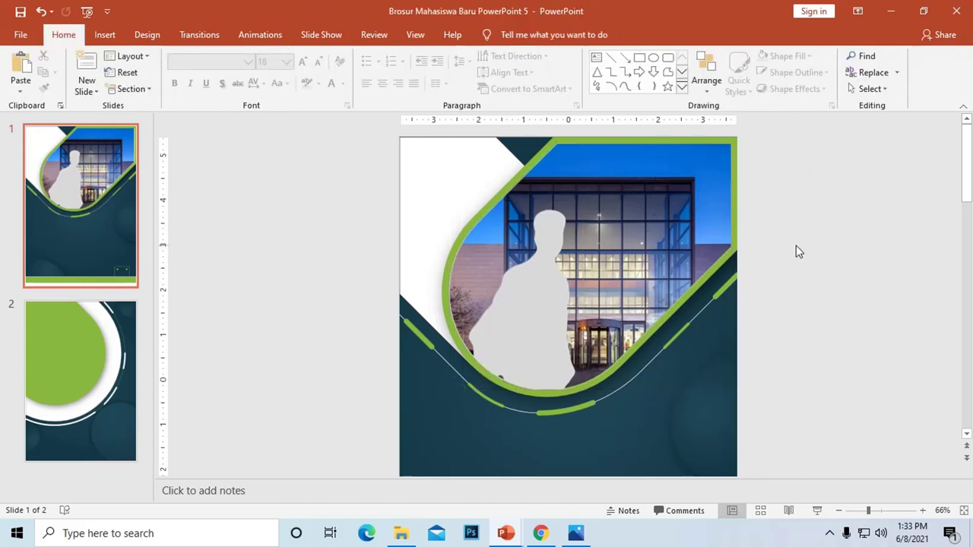
pyautogui.keyDown('ctrl'); pyautogui.scroll(-2, 621, 229); pyautogui.keyUp('ctrl')
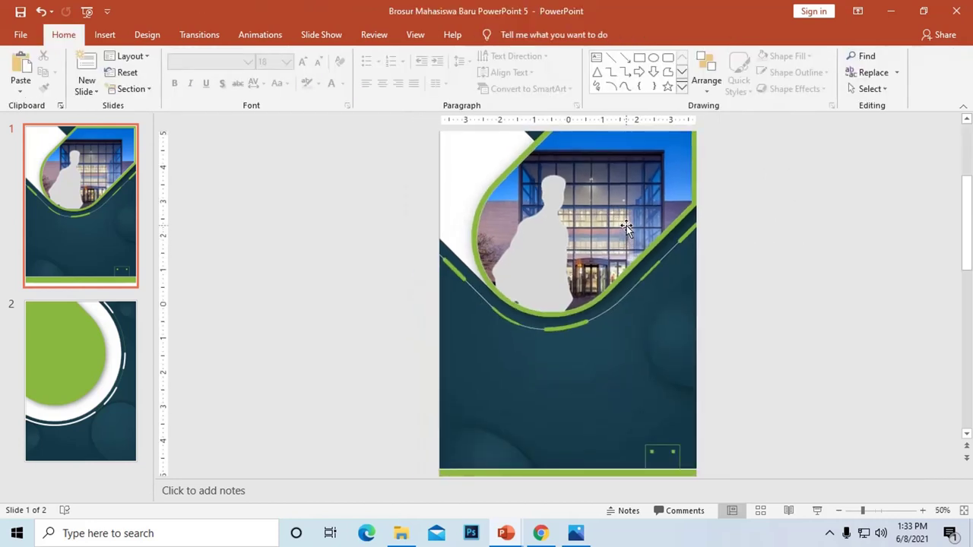
pyautogui.keyDown('ctrl'); pyautogui.scroll(-1, 624, 226); pyautogui.keyUp('ctrl')
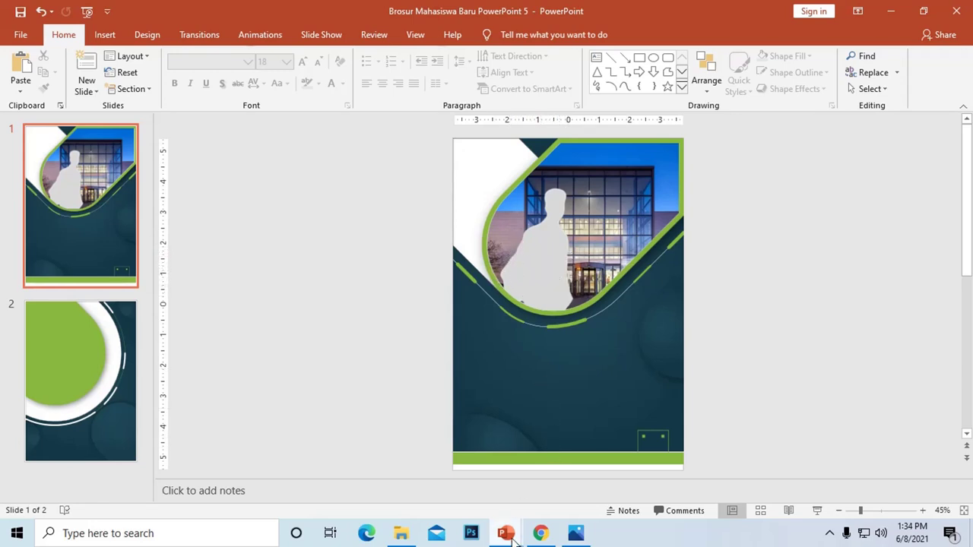
# Bring the brochure folder window forward and select the 'Brosur Mahasiswa Baru 6 Powerpoint' folder
pyautogui.moveTo(514, 540)
pyautogui.moveTo(400, 537)
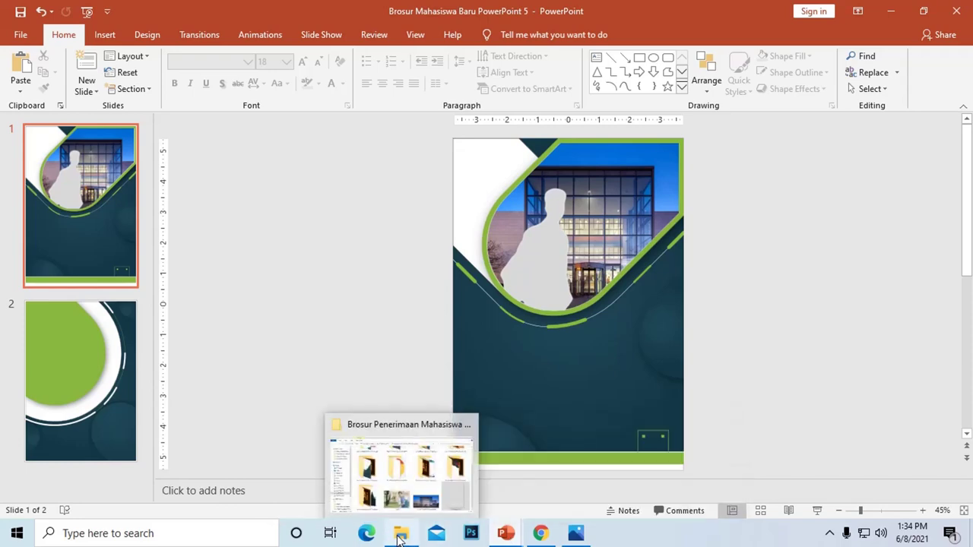
pyautogui.click(400, 467)
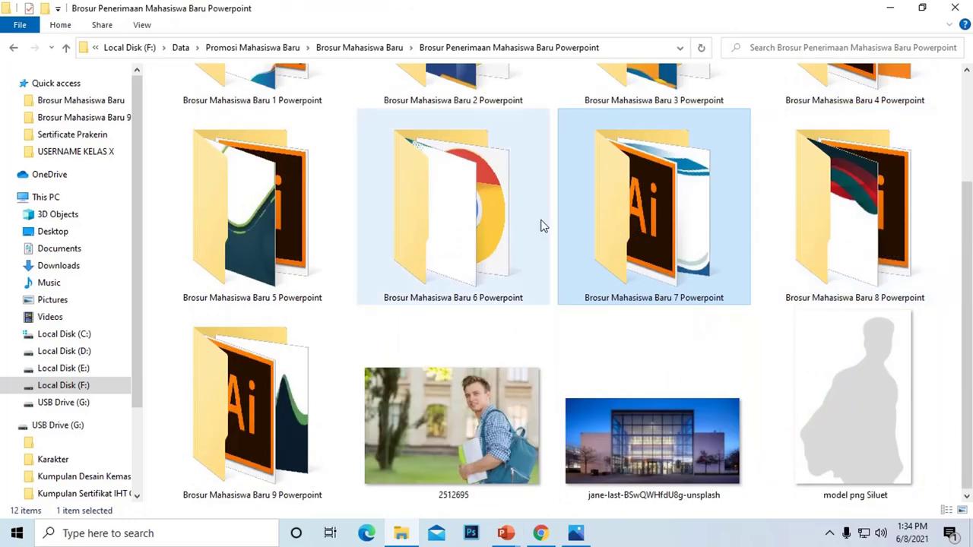
pyautogui.click(487, 219)
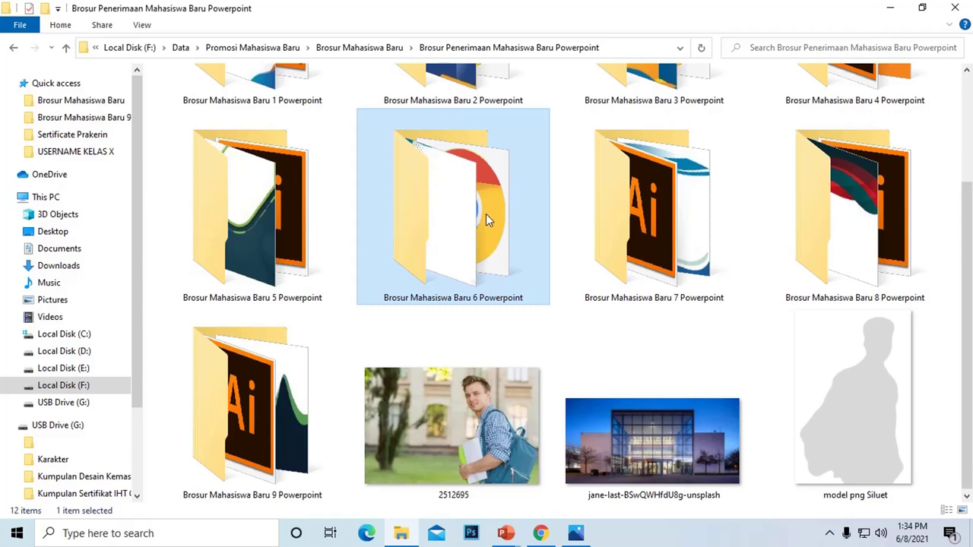
pyautogui.scroll(2, 507, 196)
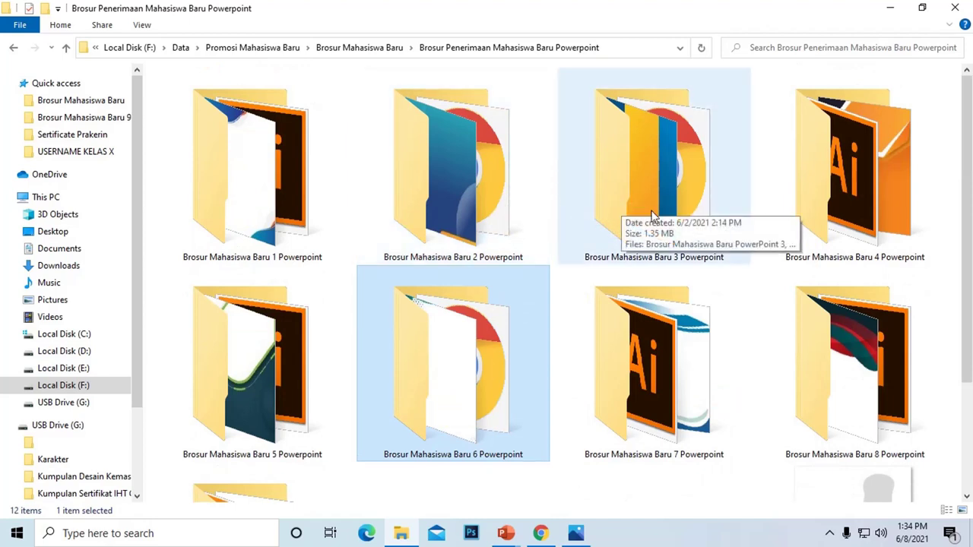
pyautogui.scroll(-2, 971, 372)
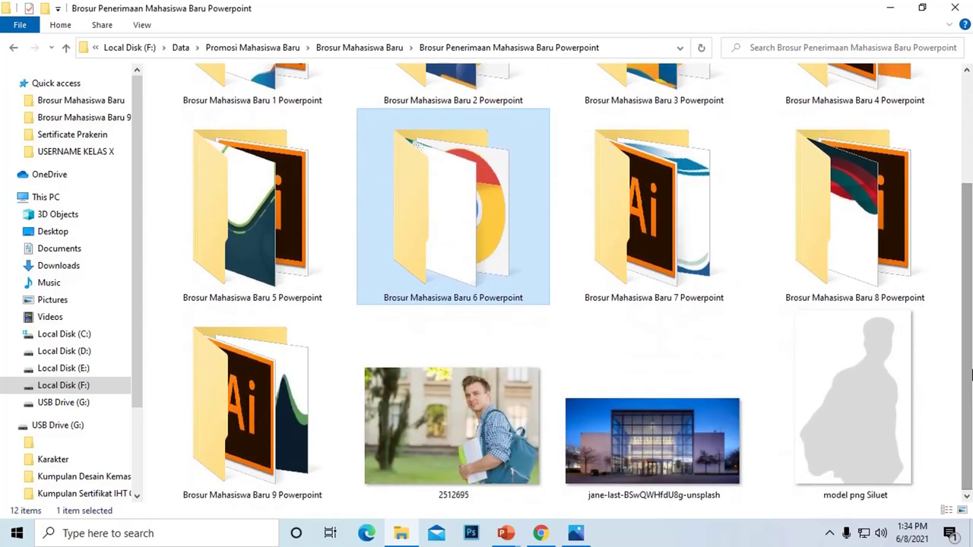